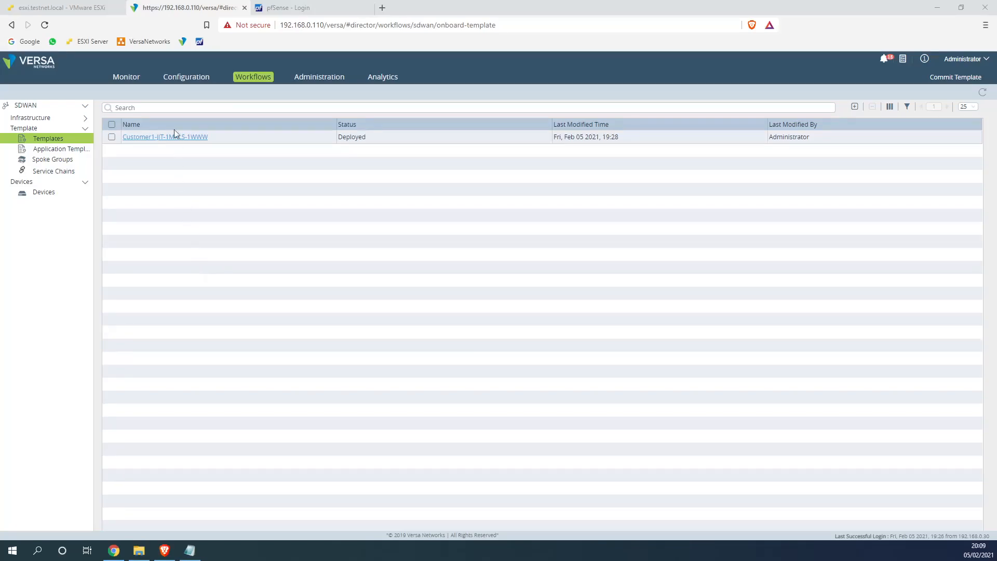
# Switch to the Monitor view to show the Provider organization's dashboard
pyautogui.click(126, 79)
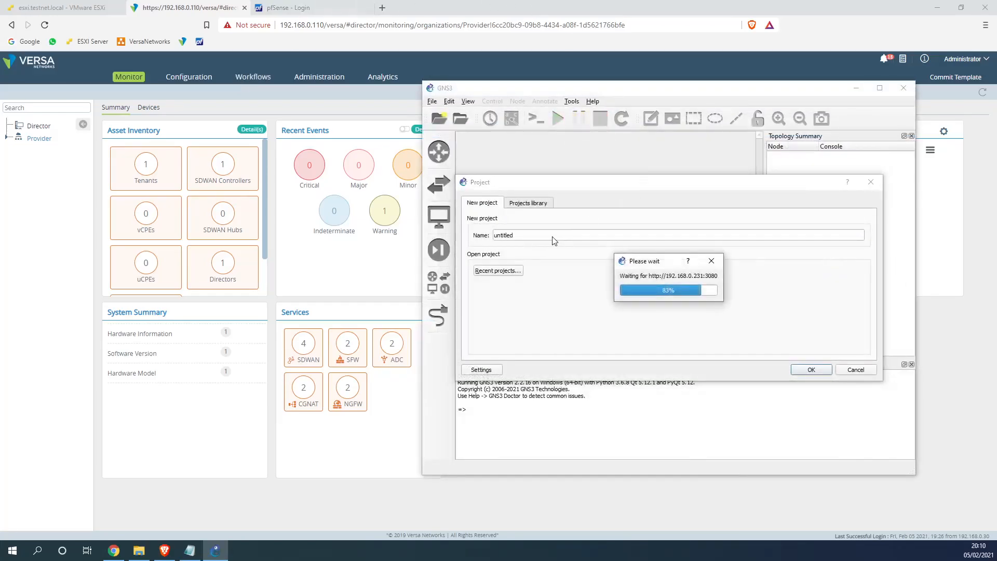
# Create a new GNS3 project named Versa_OSPF_
pyautogui.write('Veras')
pyautogui.press('BackSpace')
pyautogui.press('BackSpace')
pyautogui.write('sa')
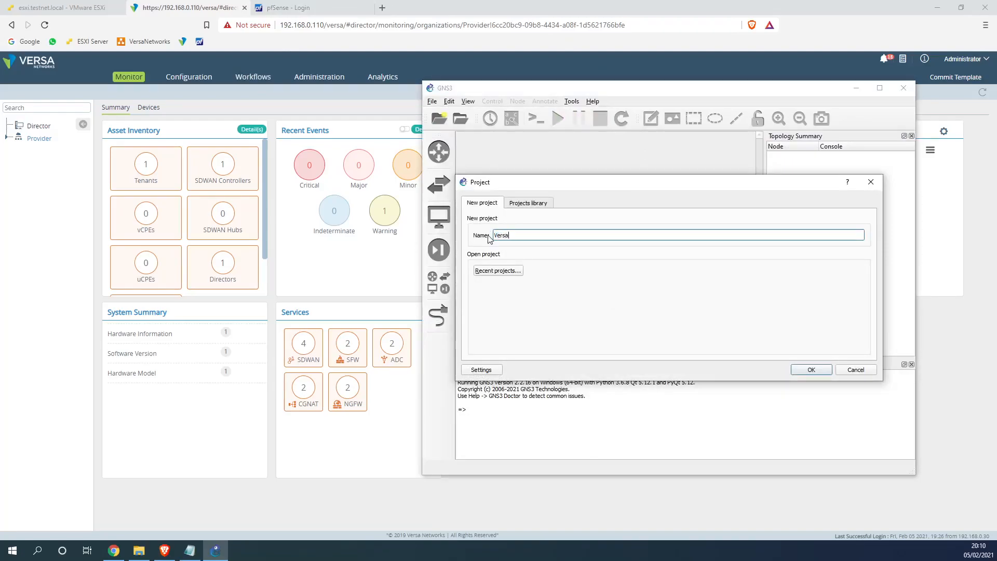
pyautogui.write('_OSPF')
pyautogui.click(808, 369)
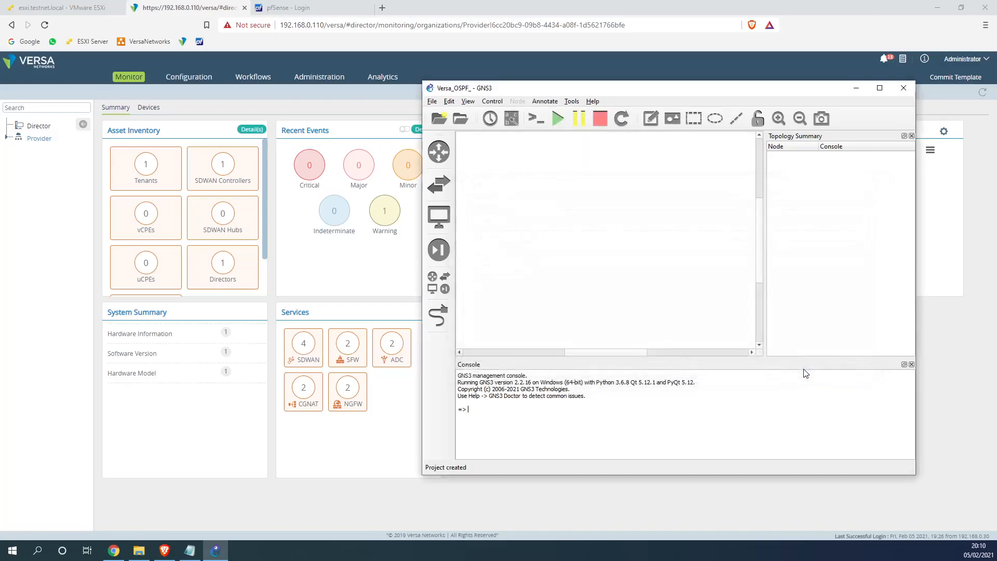
# Place a Cloud node and a Cisco IOU L3 router (IOU1) on the canvas
pyautogui.click(440, 250)
pyautogui.click(438, 282)
pyautogui.moveTo(487, 277); pyautogui.dragTo(648, 201)
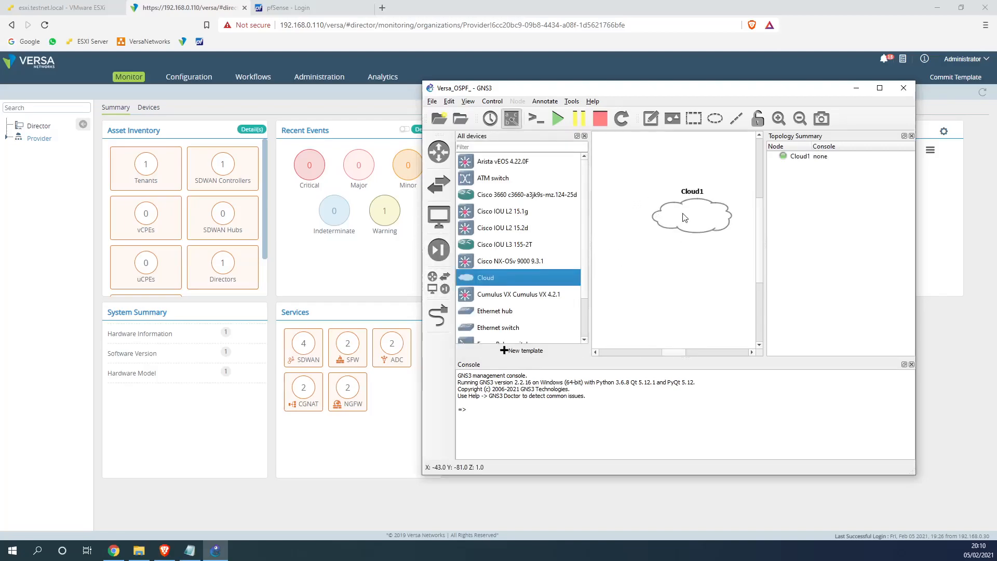
pyautogui.moveTo(502, 246); pyautogui.dragTo(654, 283)
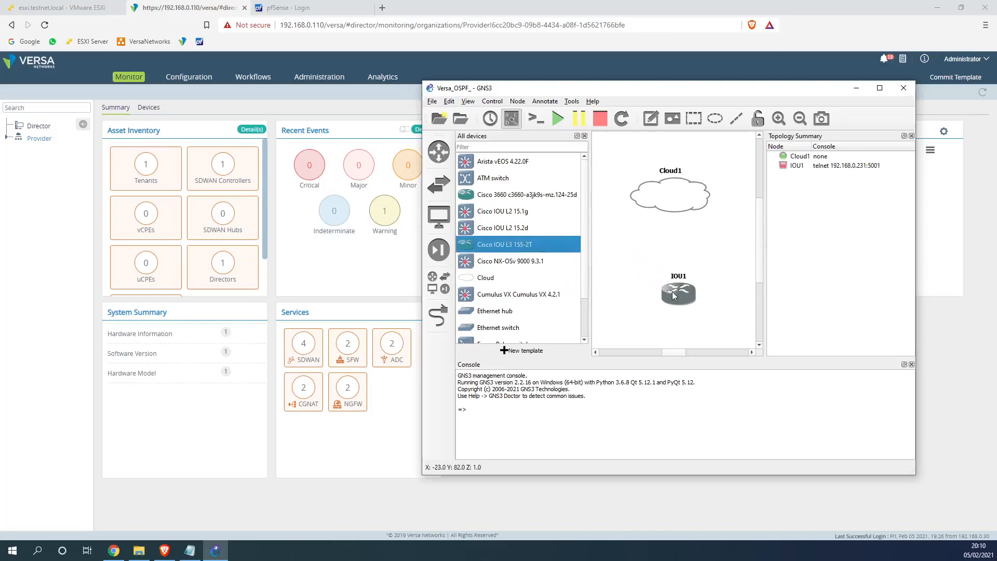
# Link IOU1 e0/0 to Cloud1 eth1 and start the IOU1 router
pyautogui.click(438, 315)
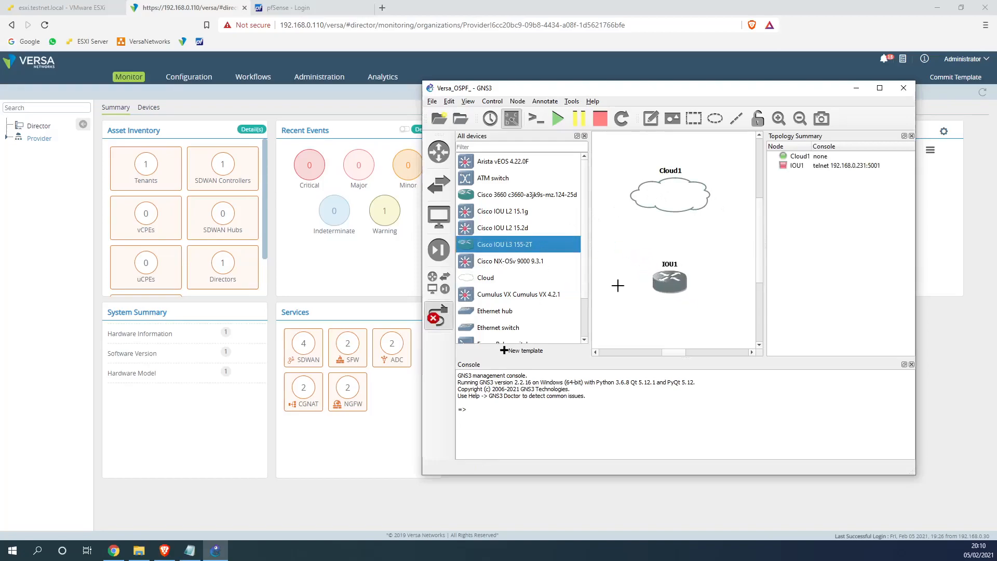
pyautogui.click(670, 283)
pyautogui.click(699, 300)
pyautogui.click(675, 200)
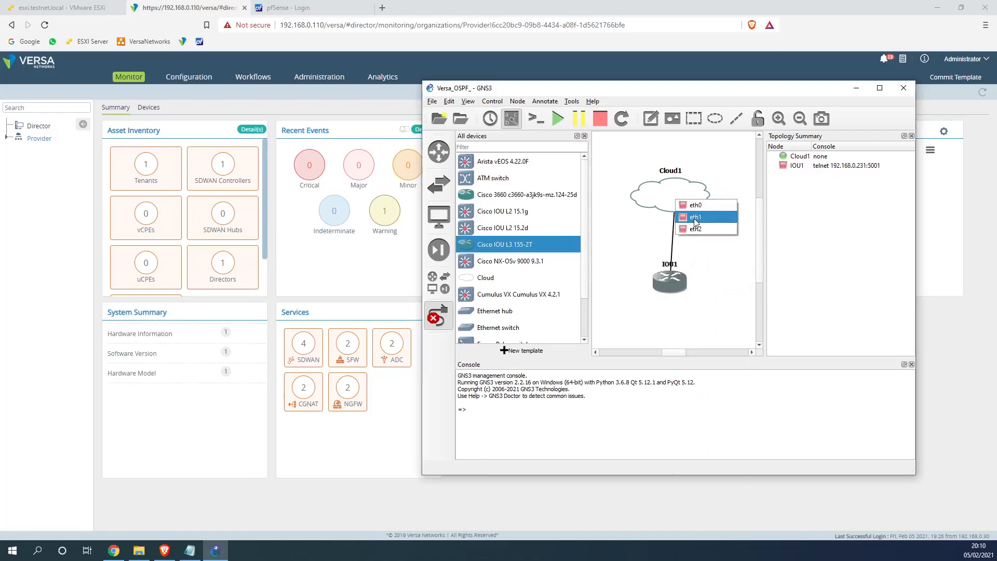
pyautogui.click(693, 218)
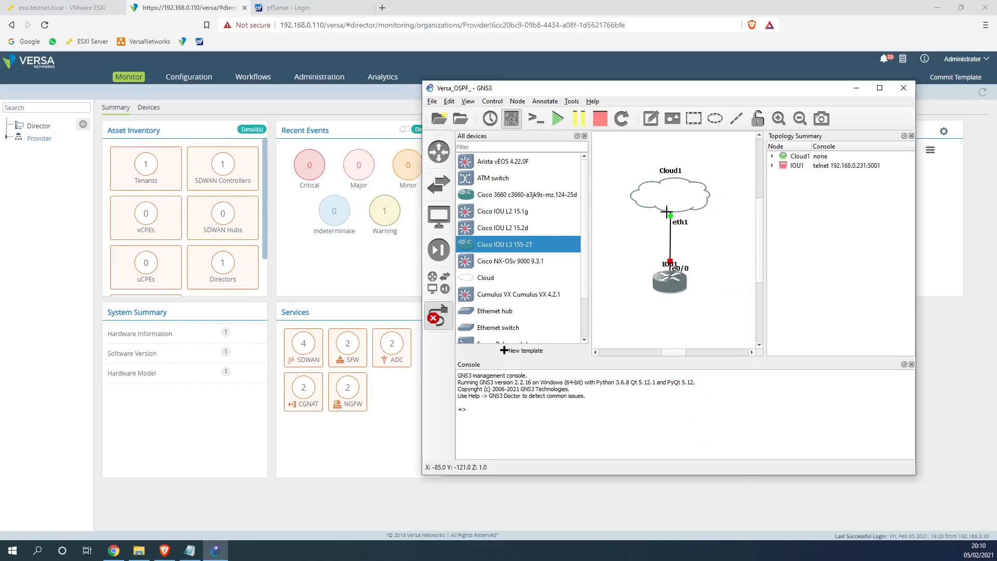
pyautogui.rightClick(670, 282)
pyautogui.click(691, 313)
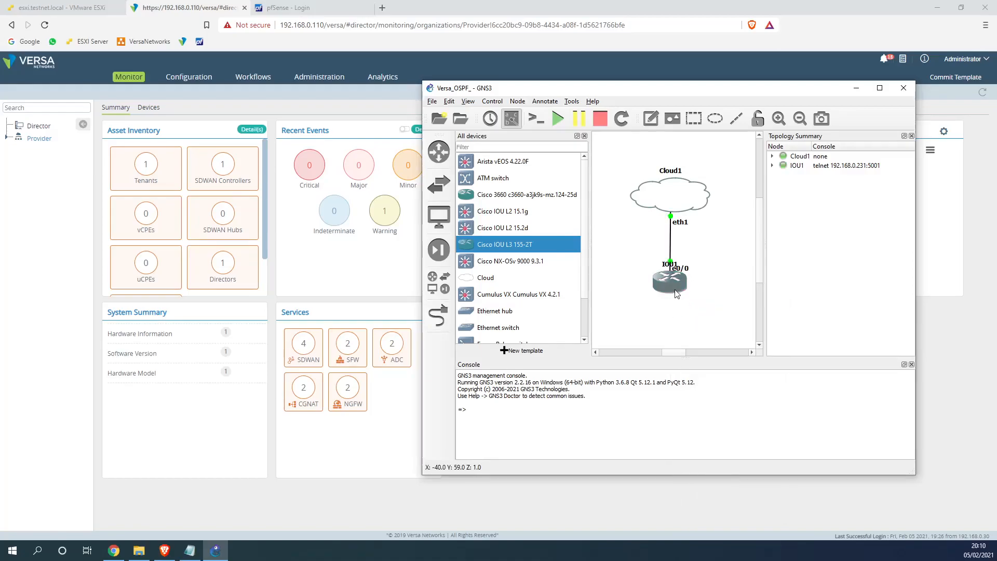
# In the ESXi host client, open Site1-LL1 and Site2-LL1 consoles side by side
pyautogui.click(72, 10)
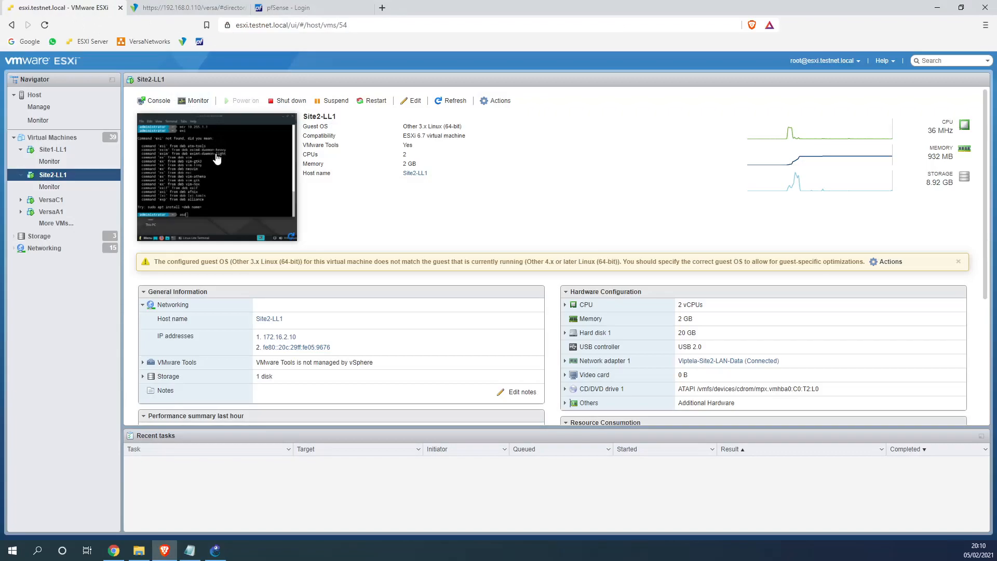
pyautogui.click(83, 151)
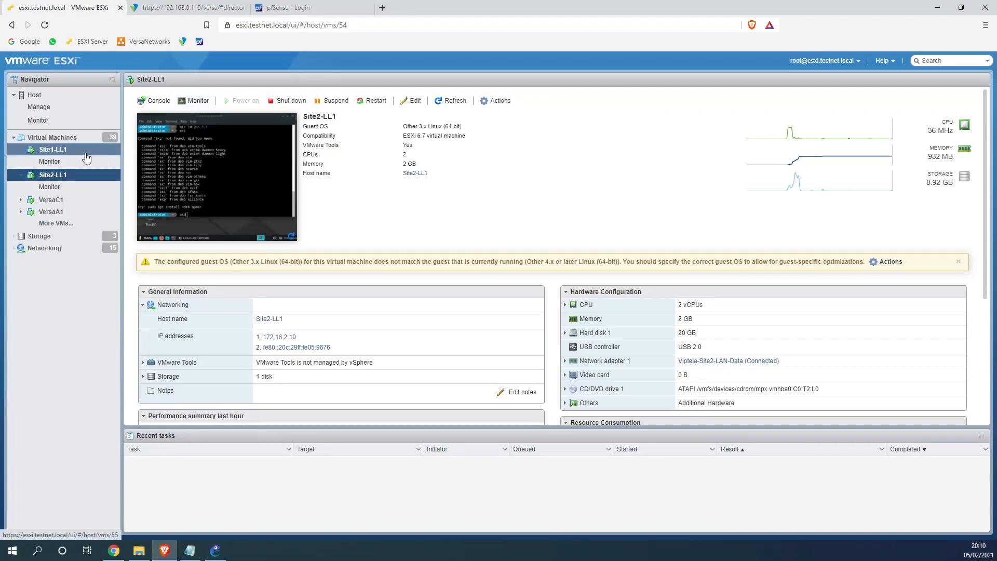
pyautogui.click(147, 156)
pyautogui.click(53, 174)
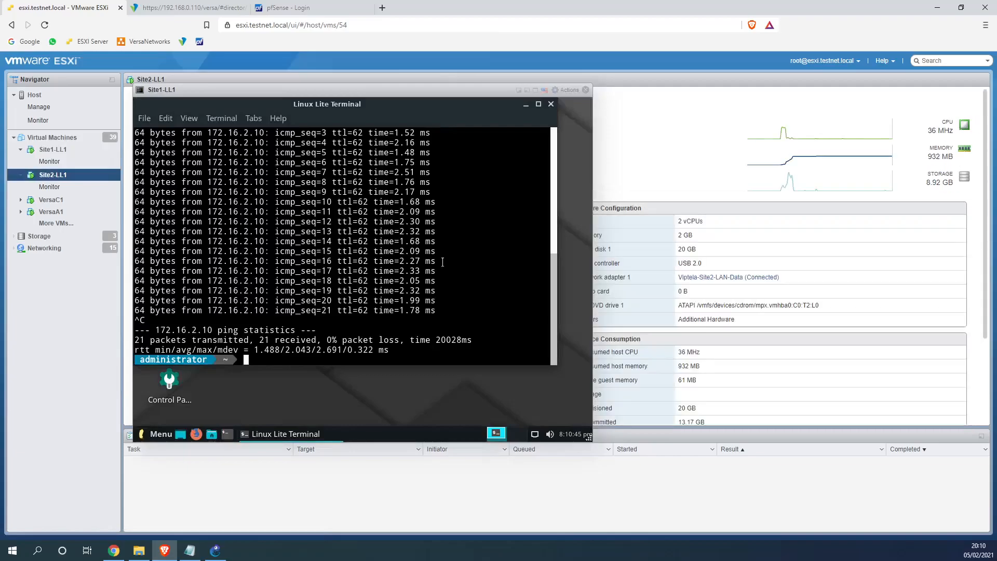
pyautogui.moveTo(329, 89); pyautogui.dragTo(373, 95)
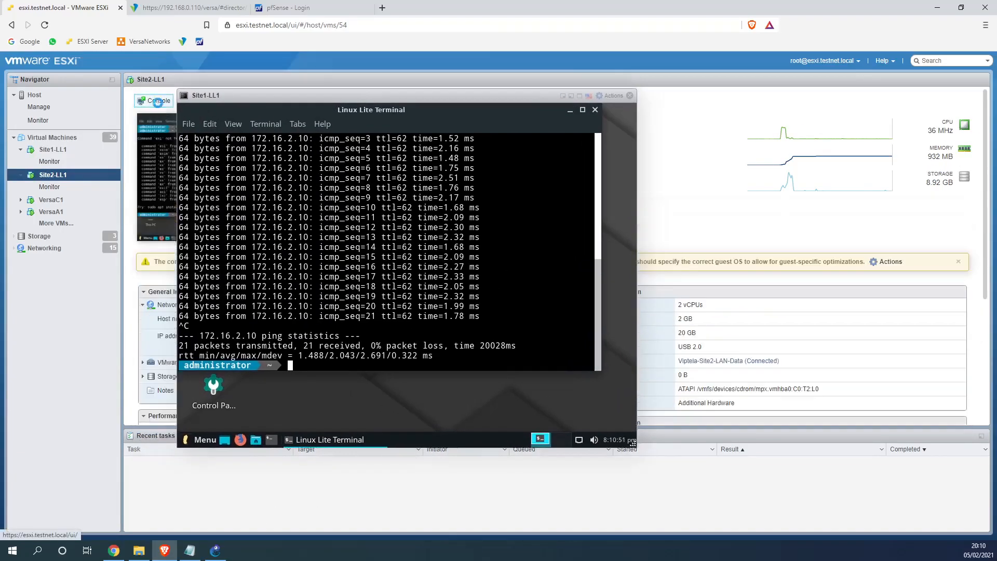
pyautogui.click(211, 114)
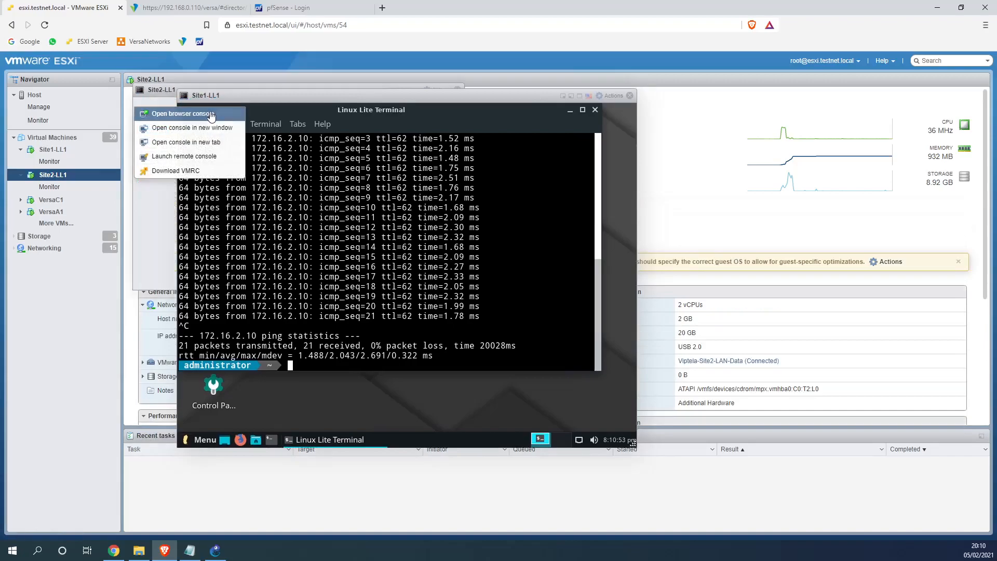
pyautogui.moveTo(225, 108); pyautogui.dragTo(611, 104)
# From Site1-LL1, ping 172.16.2.10 and view the statistics
pyautogui.click(306, 197)
pyautogui.press('Up')
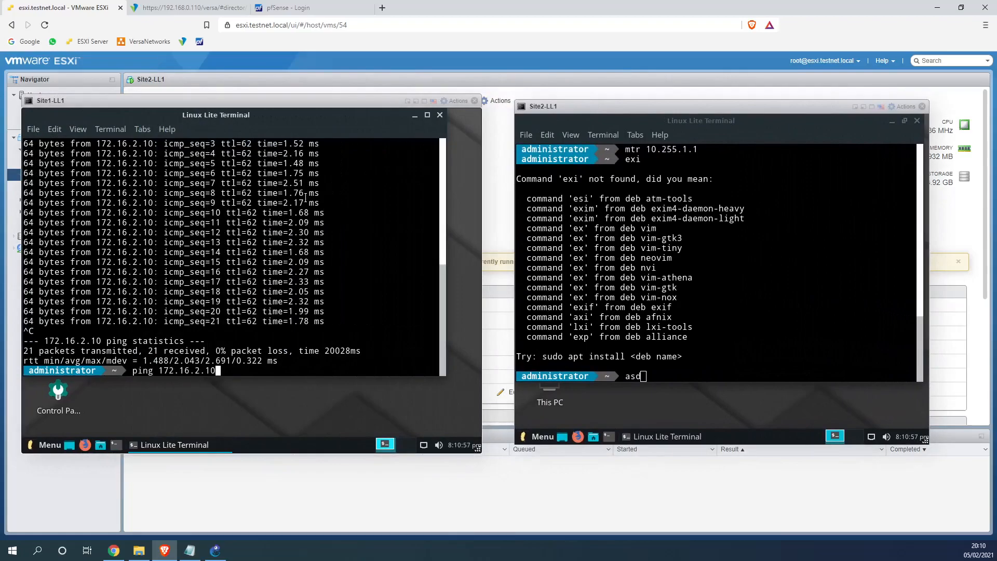
pyautogui.press('Return')
pyautogui.hotkey('ctrl', 'c')
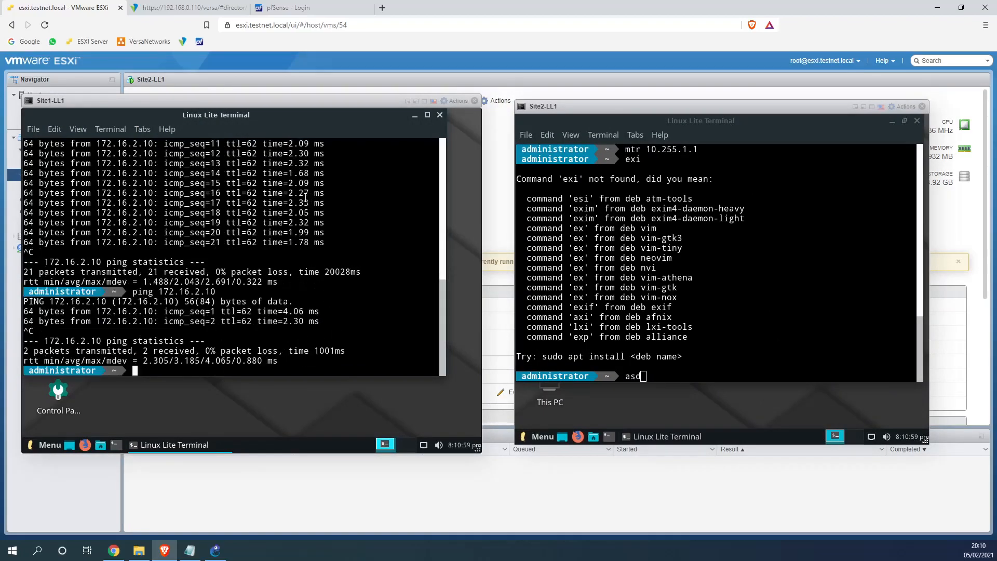
# From Site2-LL1, ping 172.16.1.101, then return to Versa Director
pyautogui.click(577, 316)
pyautogui.press('BackSpace')
pyautogui.press('BackSpace')
pyautogui.press('BackSpace')
pyautogui.write('ping 172.16.1.101')
pyautogui.press('Return')
pyautogui.hotkey('ctrl', 'c')
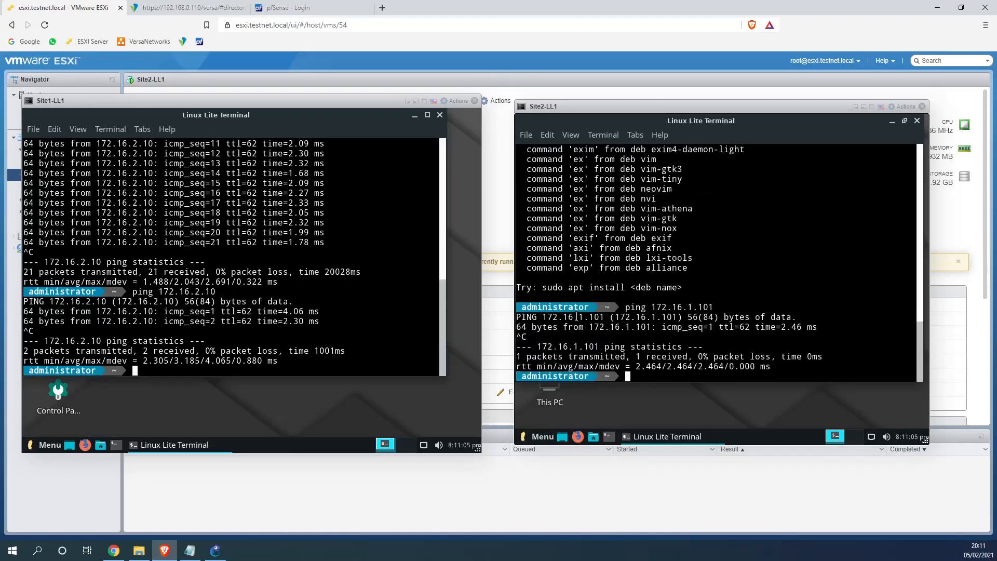
pyautogui.click(201, 9)
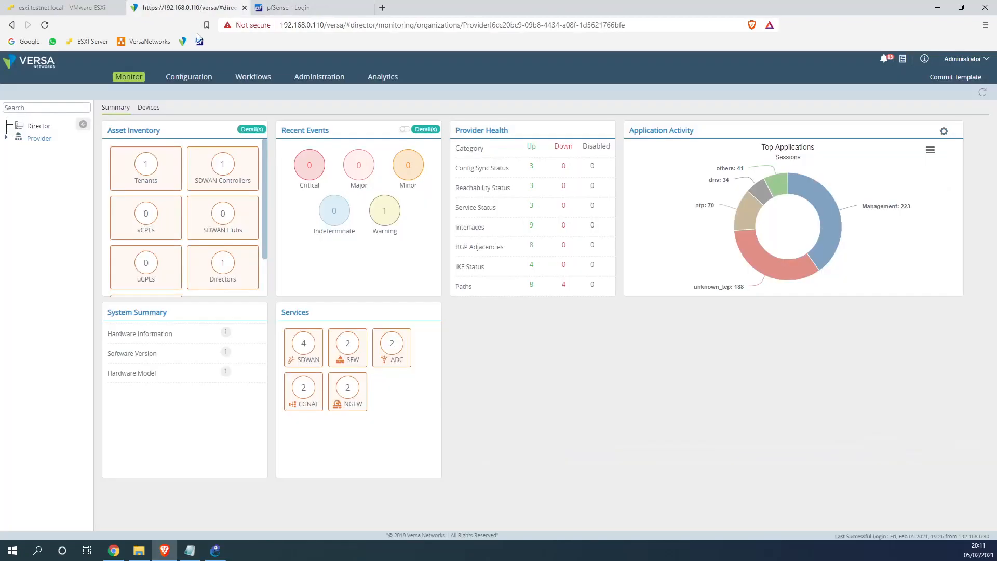
# Open IOU1's console and bring up e0/0 with address 172.16.1.2/24
pyautogui.click(215, 551)
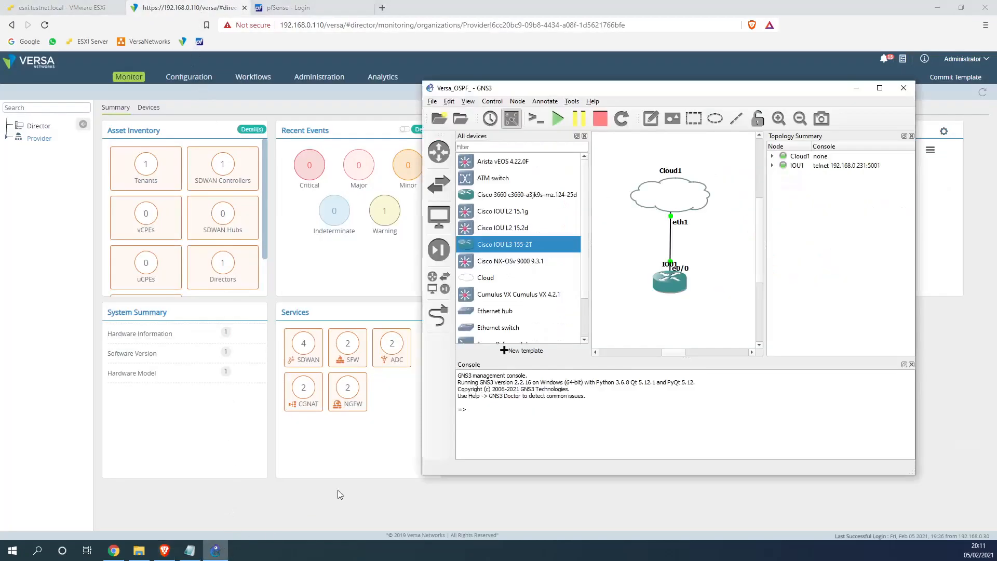
pyautogui.rightClick(675, 285)
pyautogui.click(690, 305)
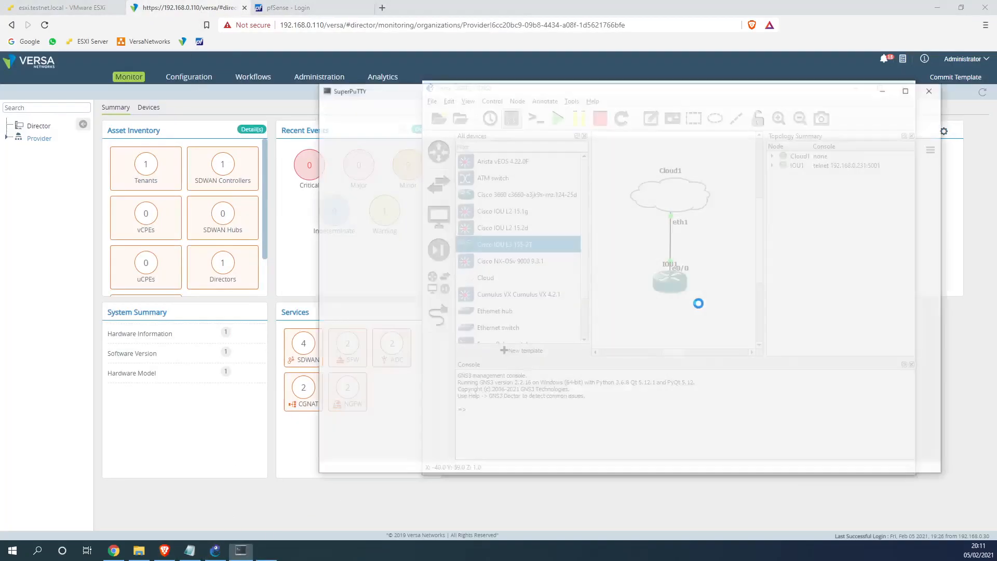
pyautogui.press('Return')
pyautogui.write('conf t')
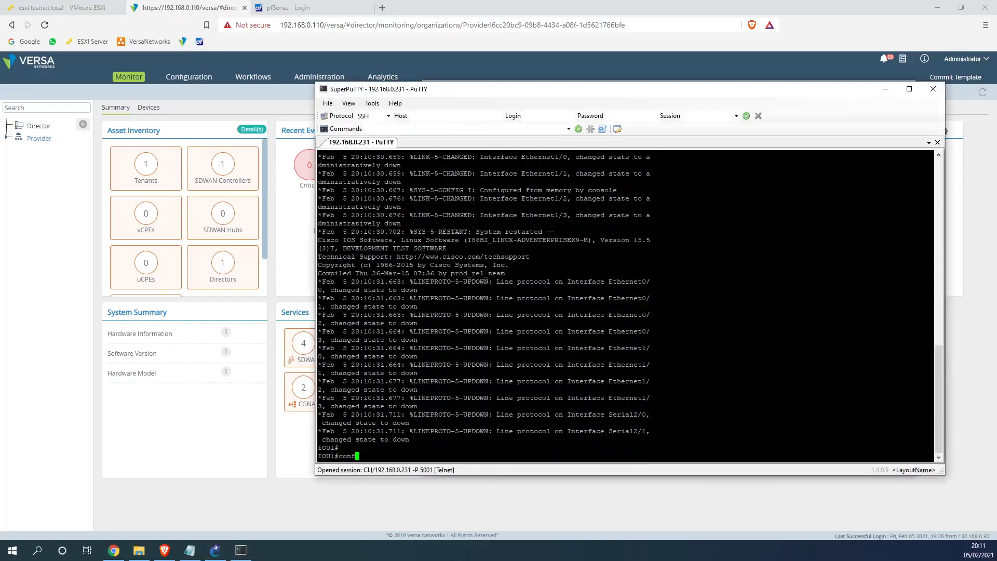
pyautogui.press('Return')
pyautogui.write('int e0/0')
pyautogui.press('Return')
pyautogui.write('no shu')
pyautogui.press('Return')
pyautogui.write('ip add 172.16.1.2 255.255.255.0')
pyautogui.press('Return')
# Put e0/0 in OSPF area 0 and advertise network 0.0.0.0 0.0.0.0 under router ospf 1
pyautogui.write('ip ')
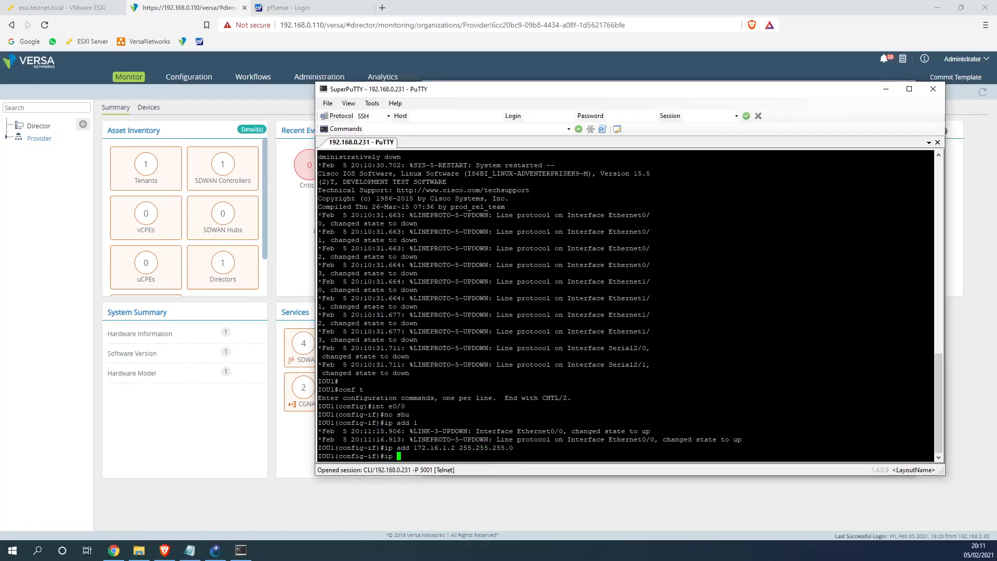
pyautogui.write('ospf 1 a 0')
pyautogui.press('Return')
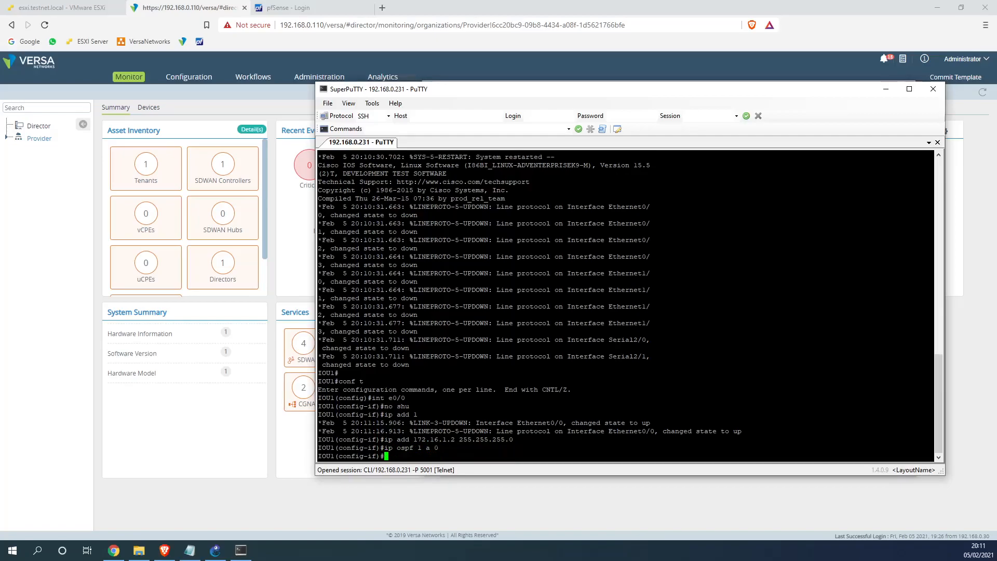
pyautogui.write('router ospf 1')
pyautogui.press('Return')
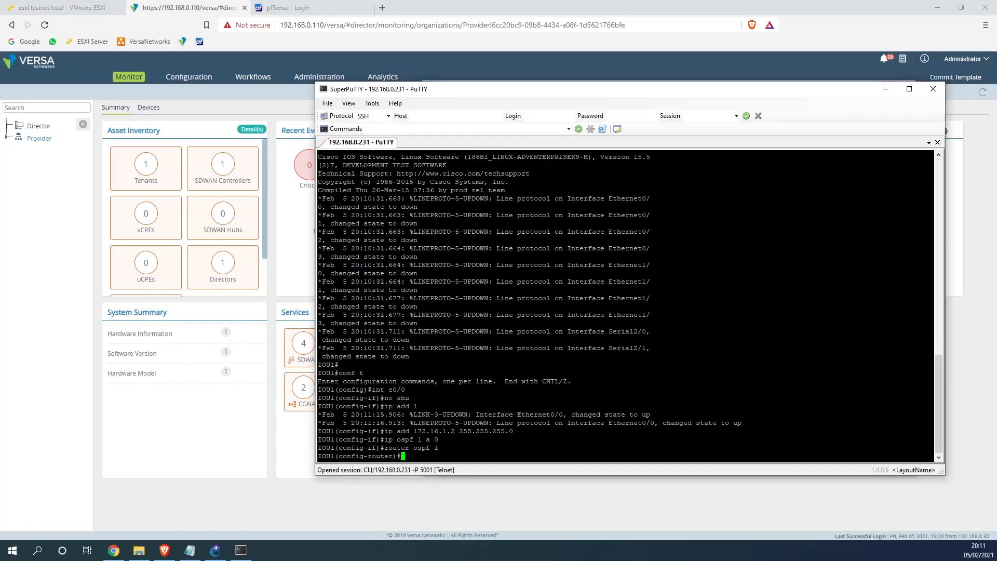
pyautogui.write('network 0.0.0.0 0.0.0.0')
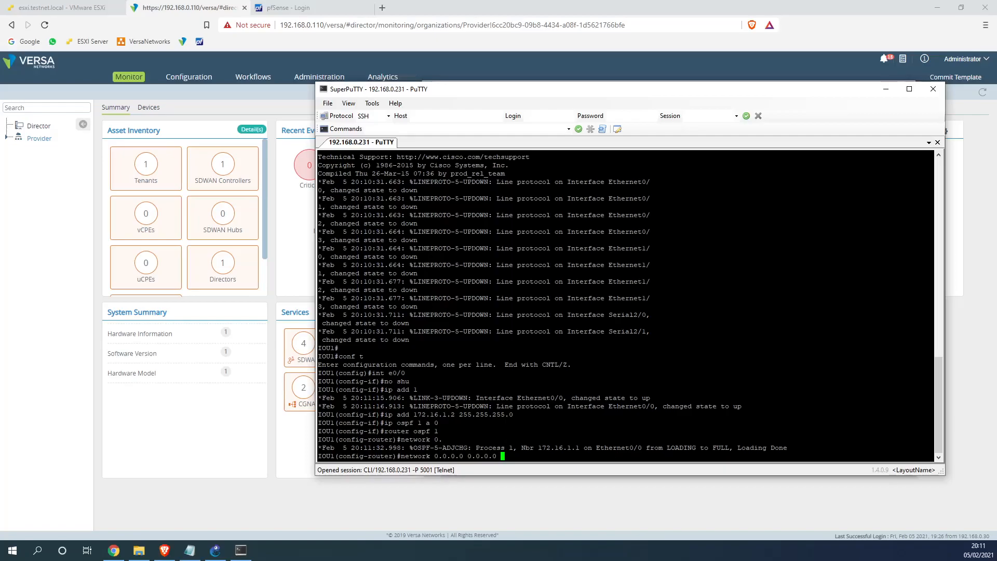
pyautogui.write('a 0')
pyautogui.press('Return')
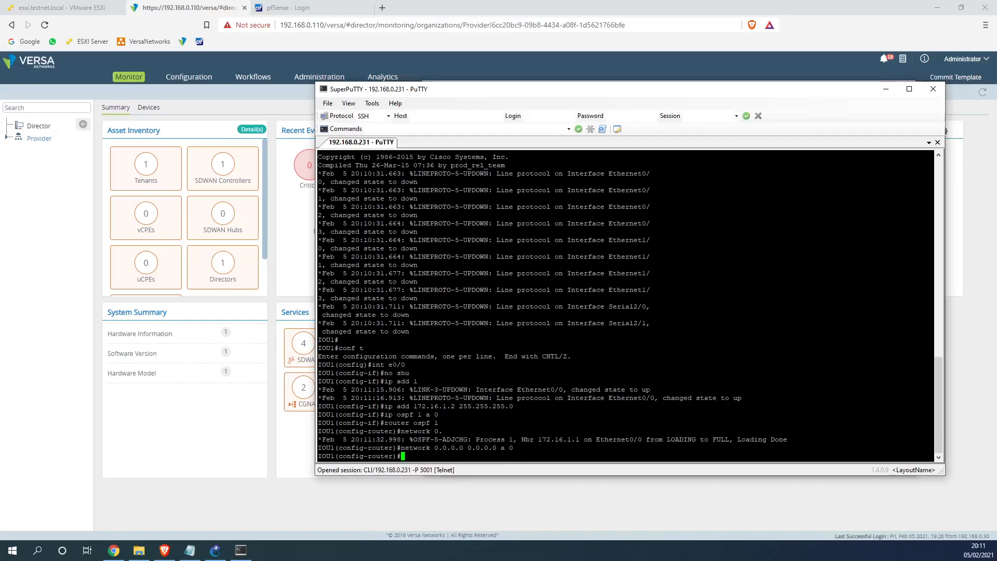
pyautogui.write('end')
pyautogui.press('Return')
# Review the OSPF running config and confirm neighbor 172.16.1.1 is FULL
pyautogui.write('sj ruin')
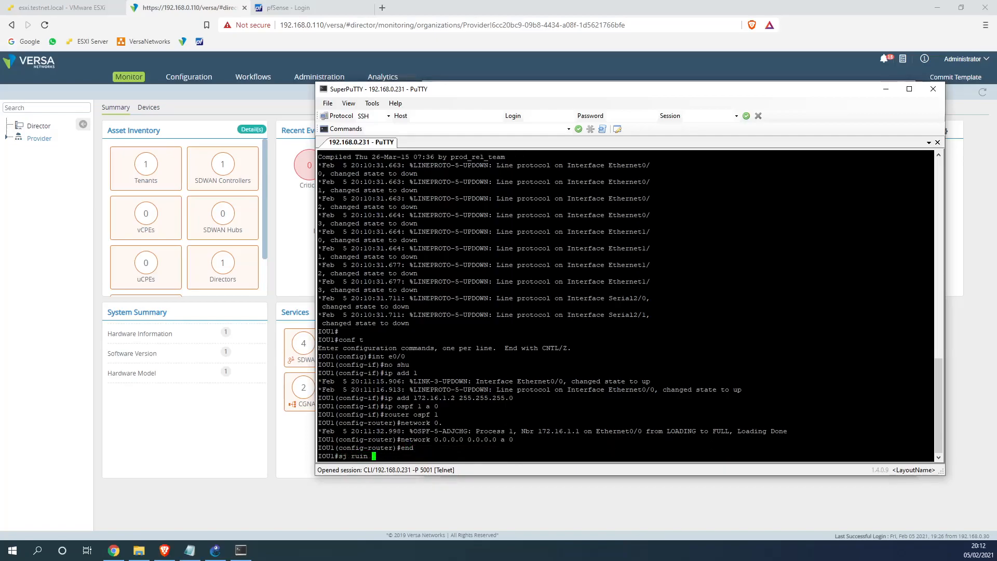
pyautogui.press('BackSpace')
pyautogui.press('BackSpace')
pyautogui.press('BackSpace')
pyautogui.press('BackSpace')
pyautogui.write('h run ')
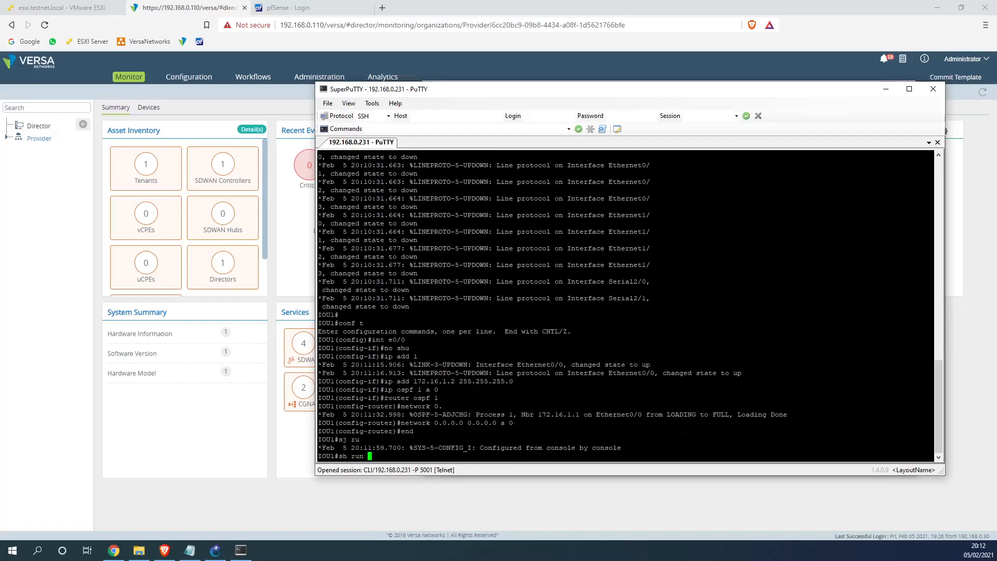
pyautogui.write('| s ospf')
pyautogui.press('Return')
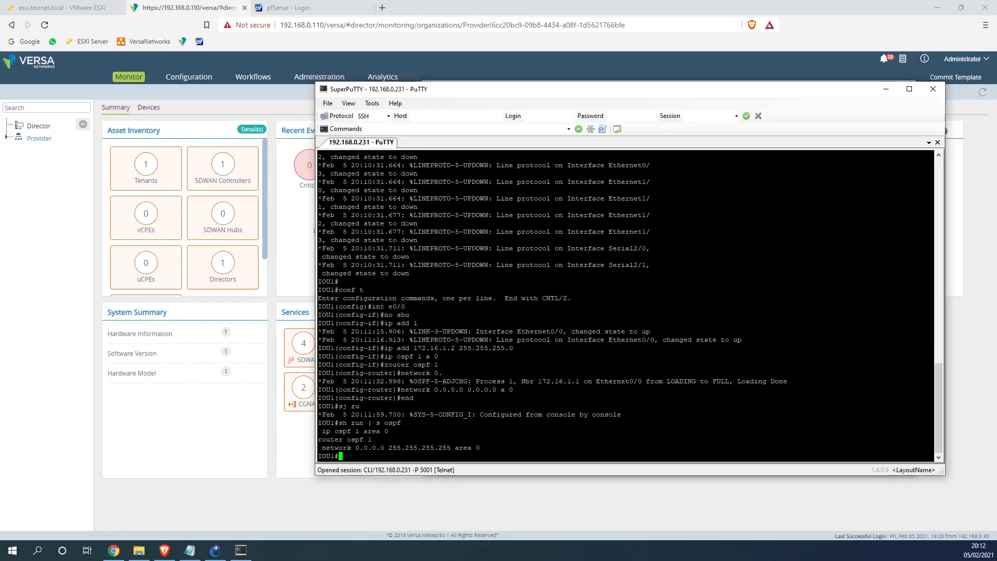
pyautogui.write('sh ip ospf ne')
pyautogui.press('Tab')
pyautogui.press('Return')
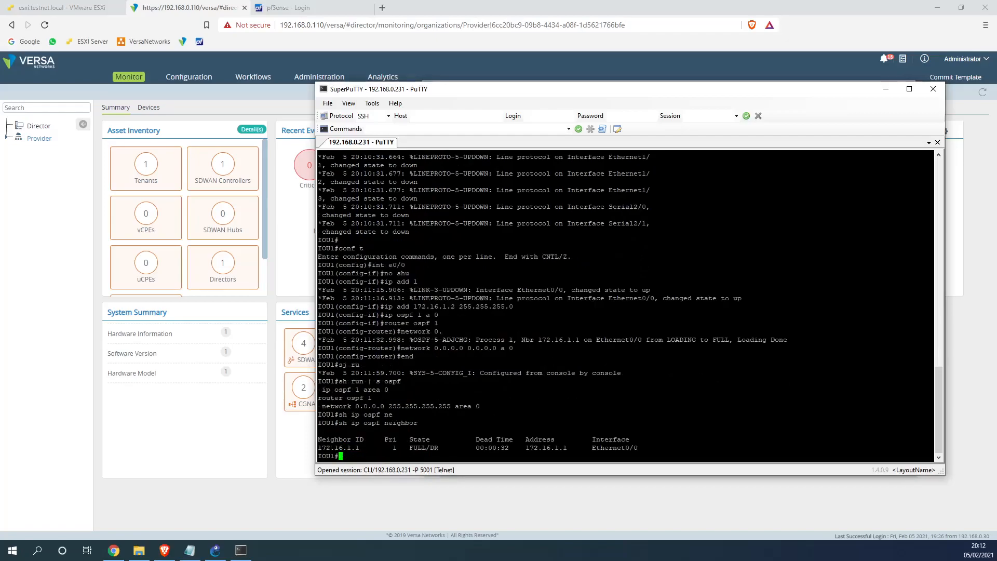
# Browse the template commit dialog's template list, then cancel without committing
pyautogui.click(425, 500)
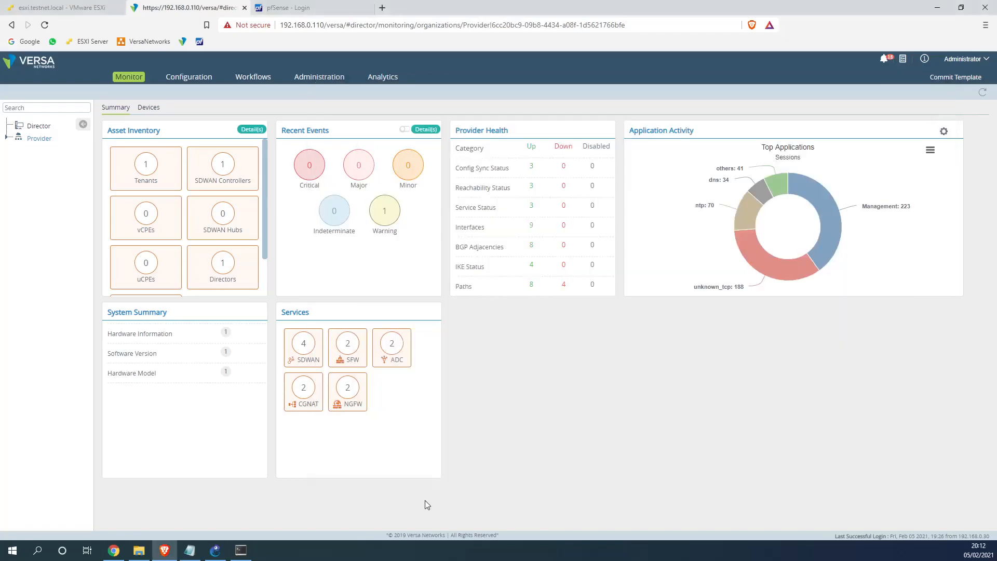
pyautogui.click(968, 77)
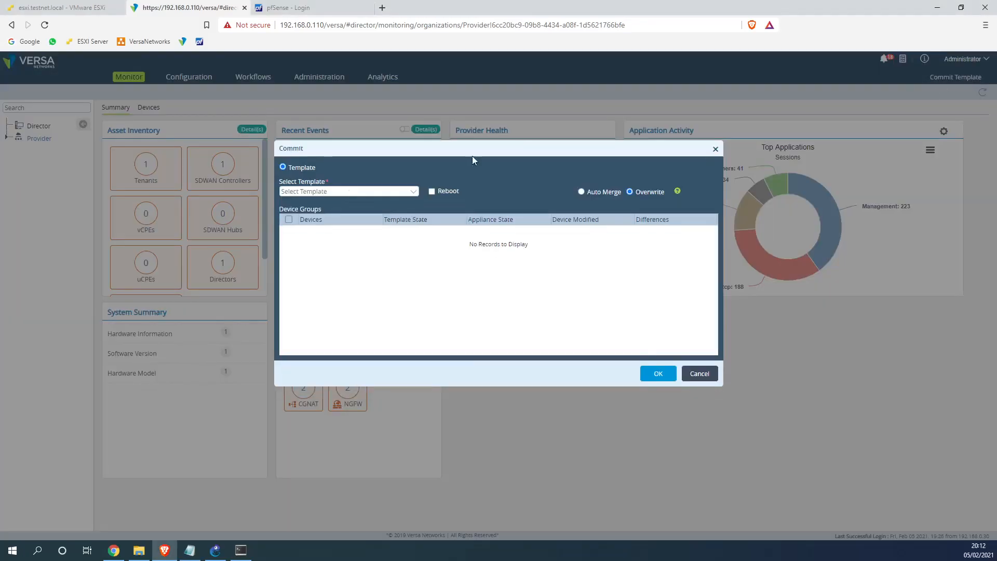
pyautogui.click(358, 191)
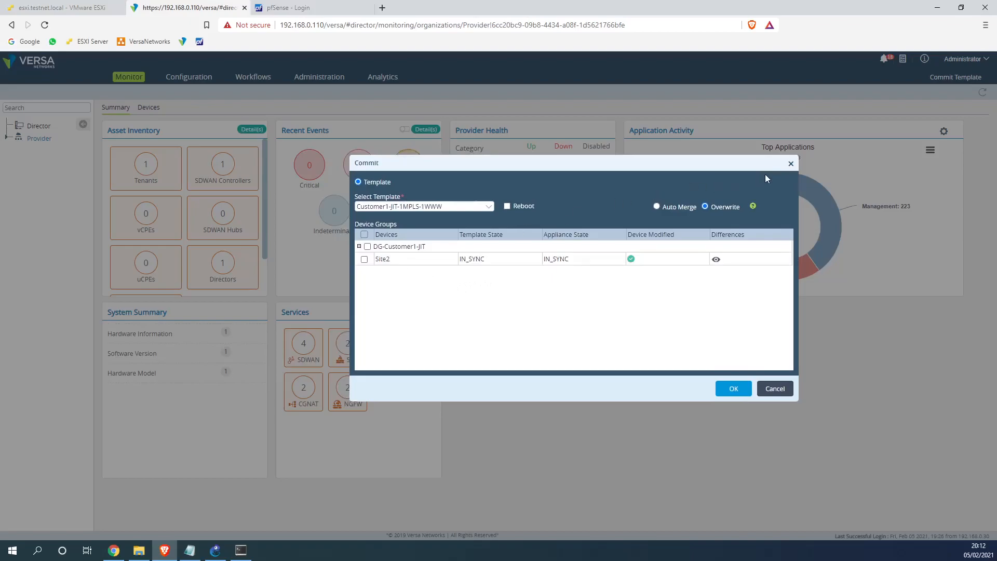
pyautogui.click(791, 164)
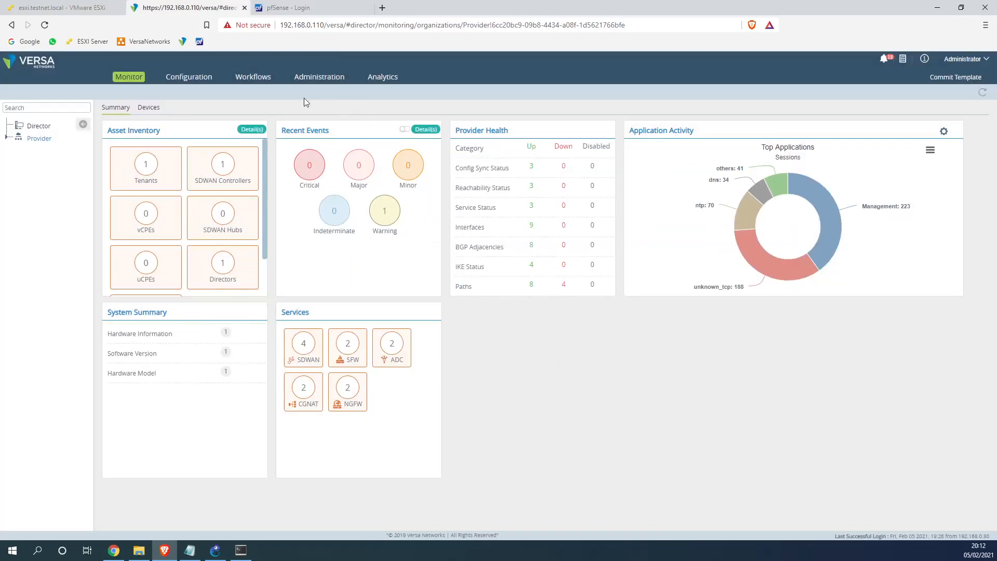
# Assign Site1 to device group DG-Customer1-JIT and redeploy it
pyautogui.click(264, 82)
pyautogui.click(30, 182)
pyautogui.click(58, 198)
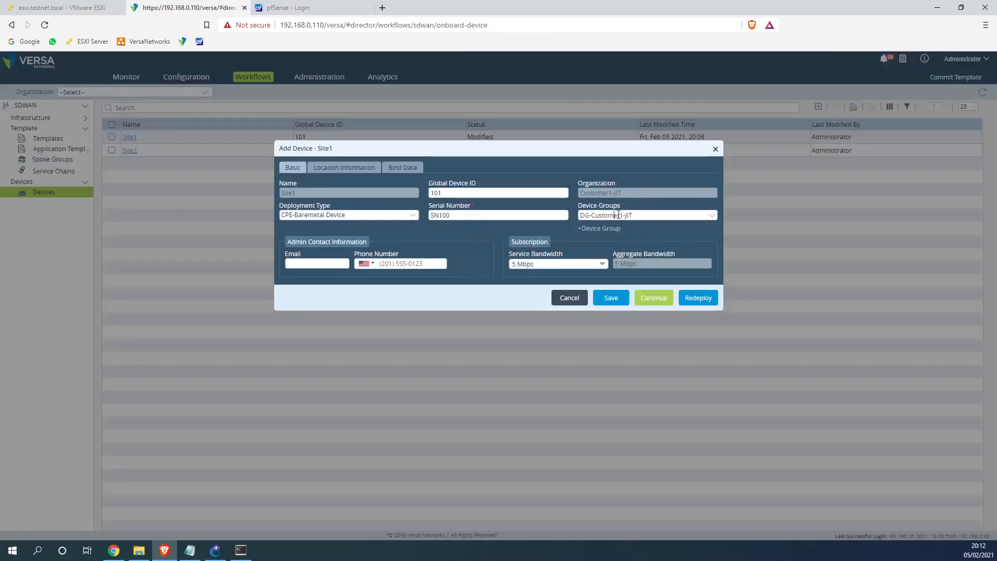
pyautogui.click(628, 215)
pyautogui.click(632, 227)
pyautogui.click(681, 297)
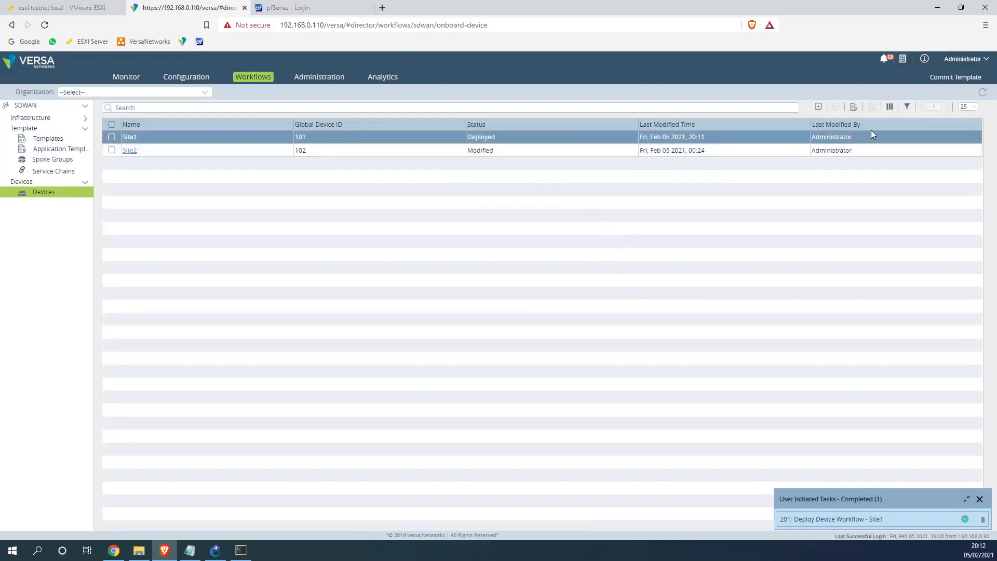
# Commit template Customer1-JIT-1MPLS-1WWW to the DG-Customer1-JIT group (Site1 and Site2)
pyautogui.click(969, 78)
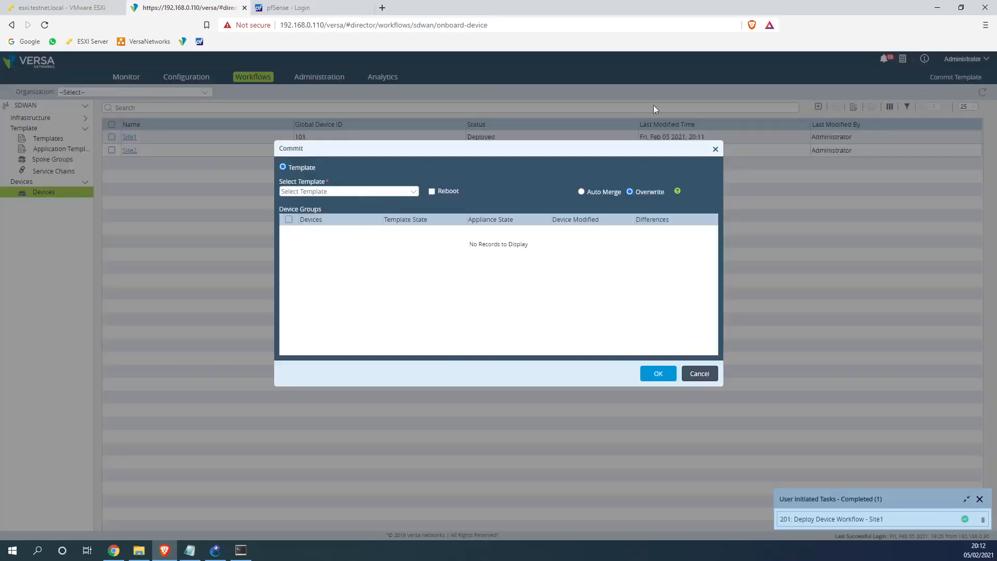
pyautogui.click(346, 203)
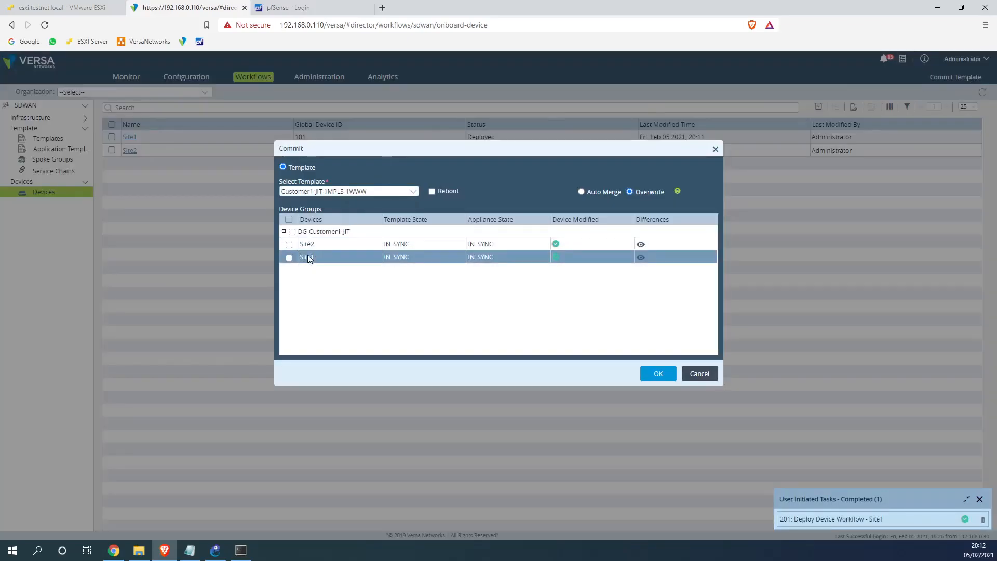
pyautogui.click(292, 232)
pyautogui.click(645, 370)
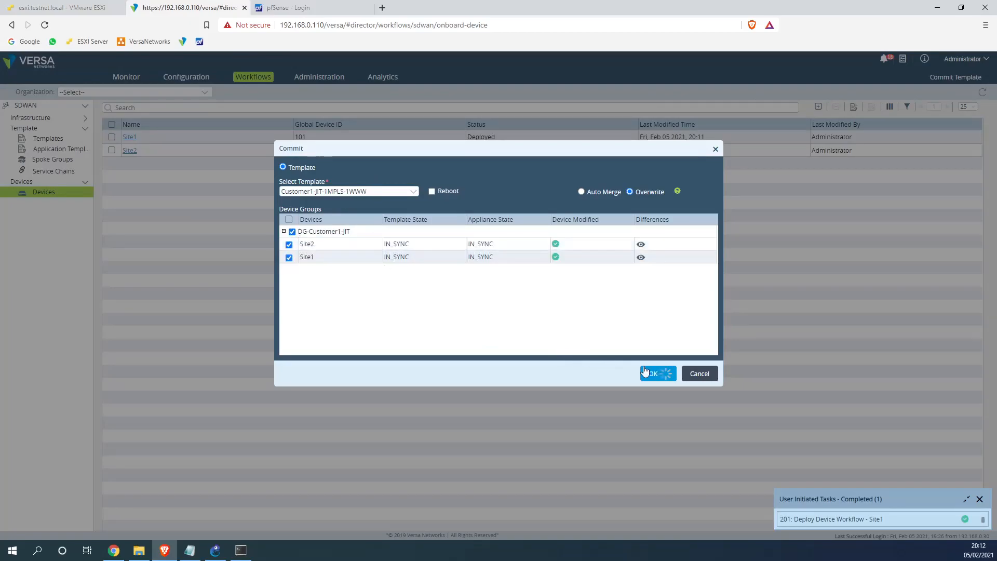
# Check the Apply-Template commit task, then return to the IOU1 terminal
pyautogui.click(242, 551)
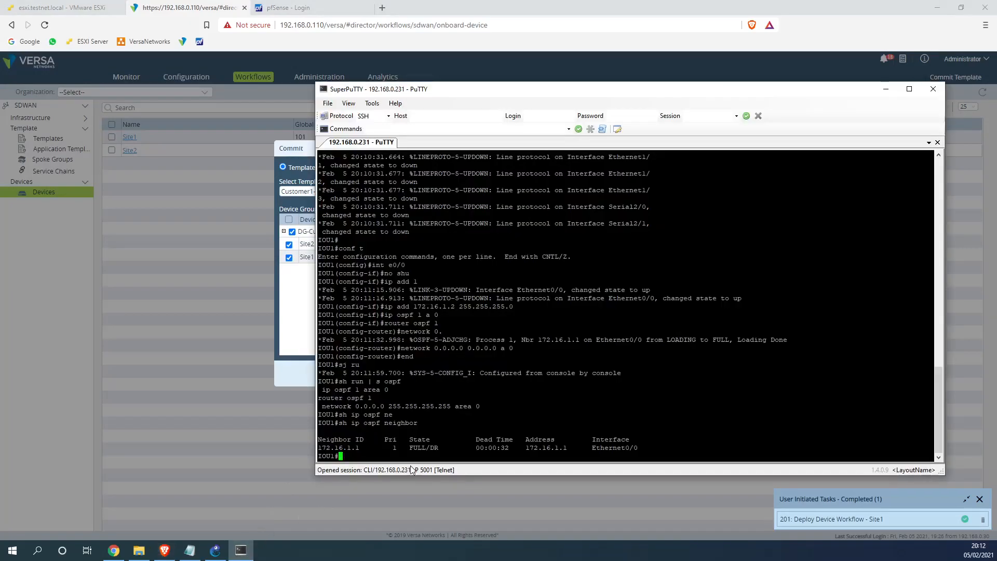
pyautogui.click(241, 550)
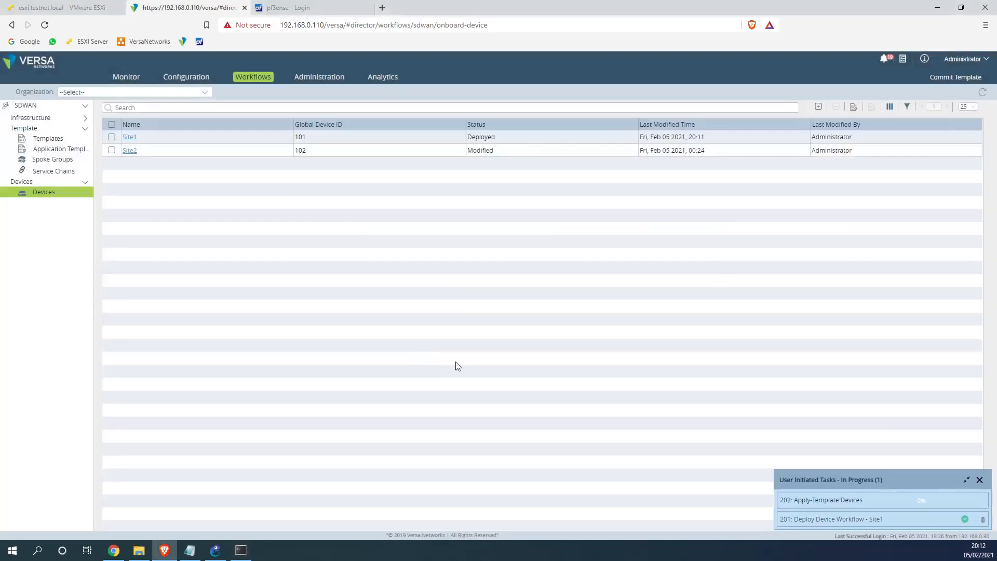
pyautogui.click(242, 550)
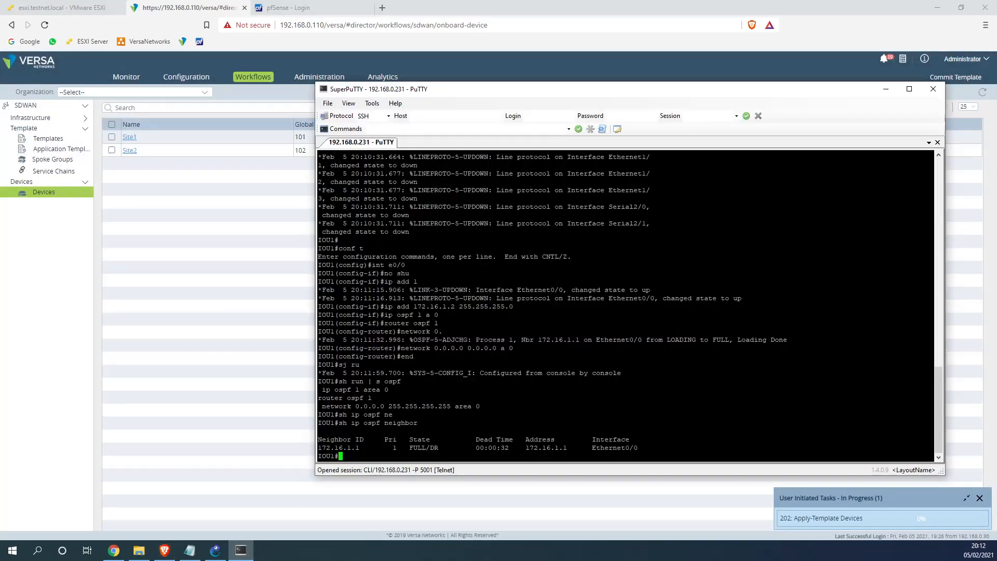
pyautogui.press('Return')
pyautogui.press('Return')
pyautogui.press('Return')
pyautogui.press('Return')
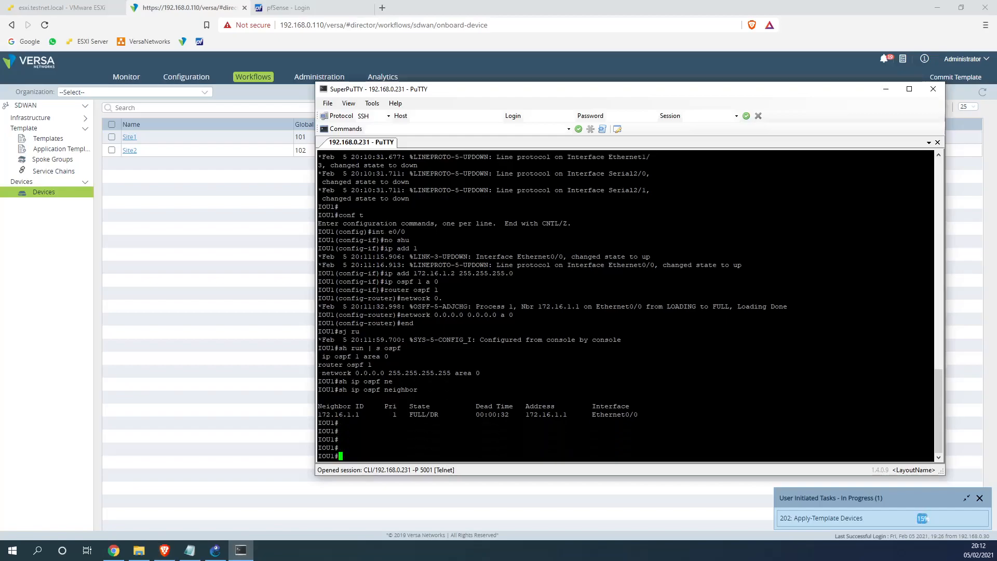
# Re-run 'sh ip ospf neighbor' repeatedly until 172.16.1.1 drops from FULL to DOWN
pyautogui.press('Up')
pyautogui.press('Return')
pyautogui.press('Up')
pyautogui.press('Return')
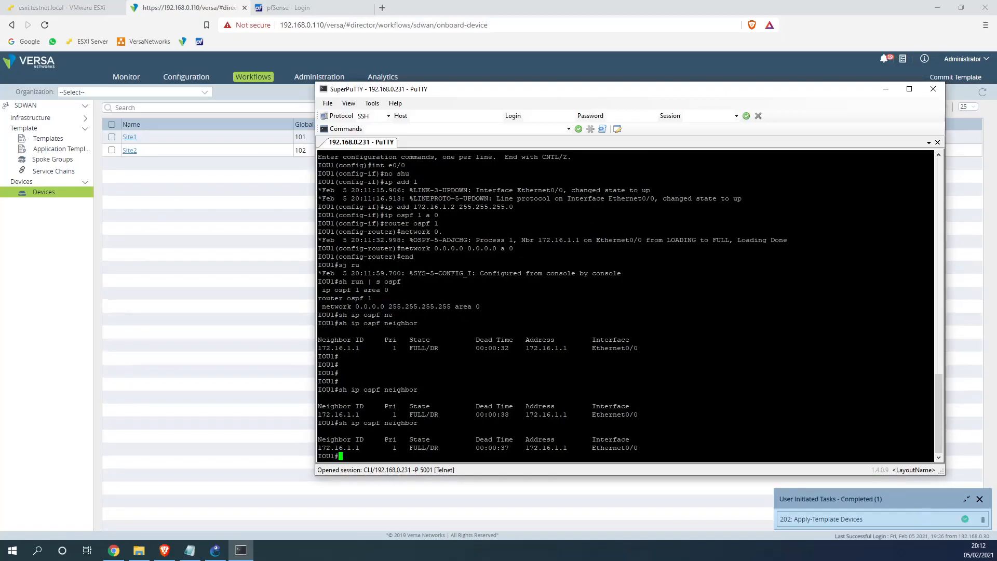
pyautogui.press('Up')
pyautogui.press('Return')
pyautogui.press('Up')
pyautogui.press('Return')
pyautogui.press('Up')
pyautogui.press('Return')
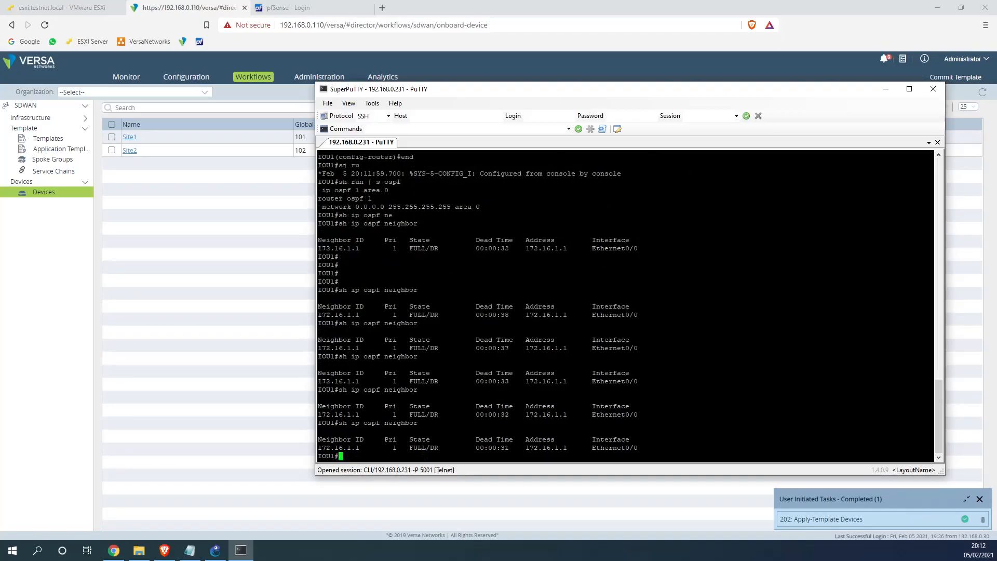
pyautogui.press('Up')
pyautogui.press('Return')
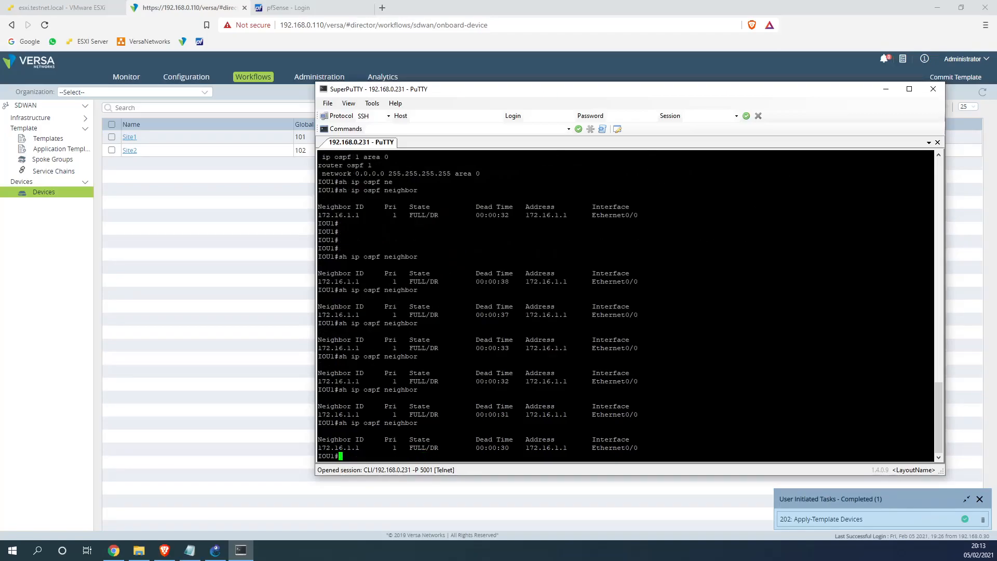
pyautogui.press('Up')
pyautogui.press('Return')
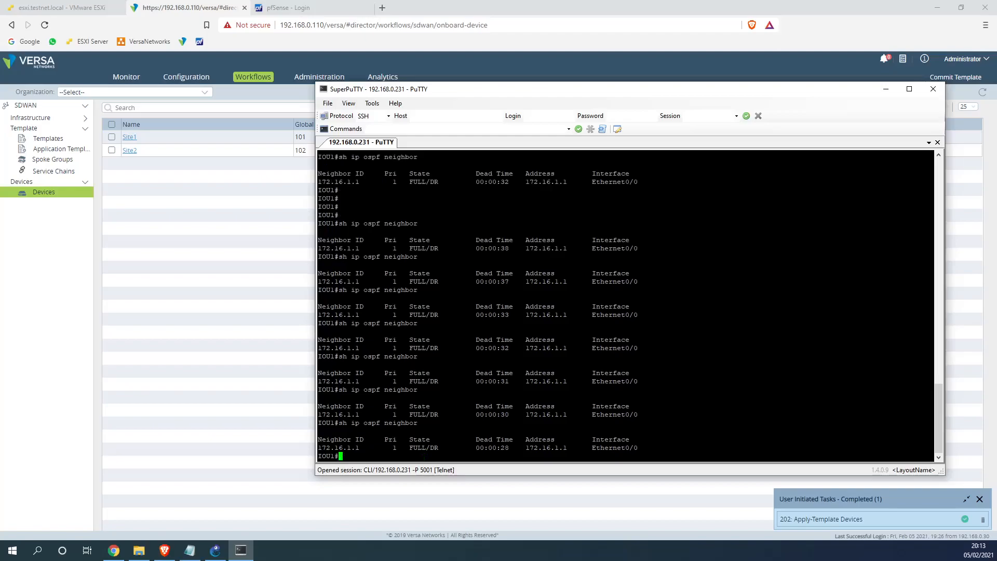
pyautogui.press('Up')
pyautogui.press('Return')
pyautogui.press('Up')
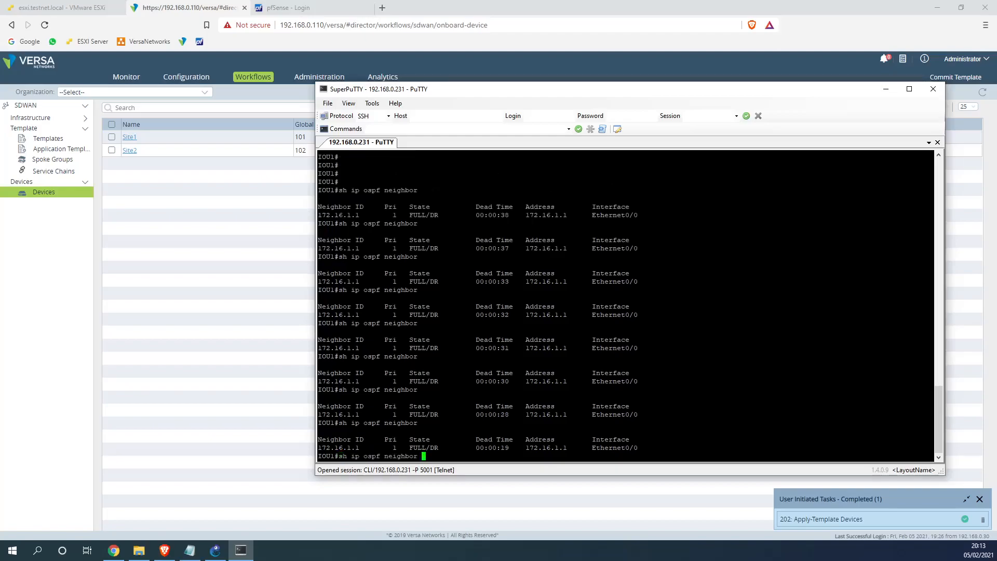
pyautogui.press('Return')
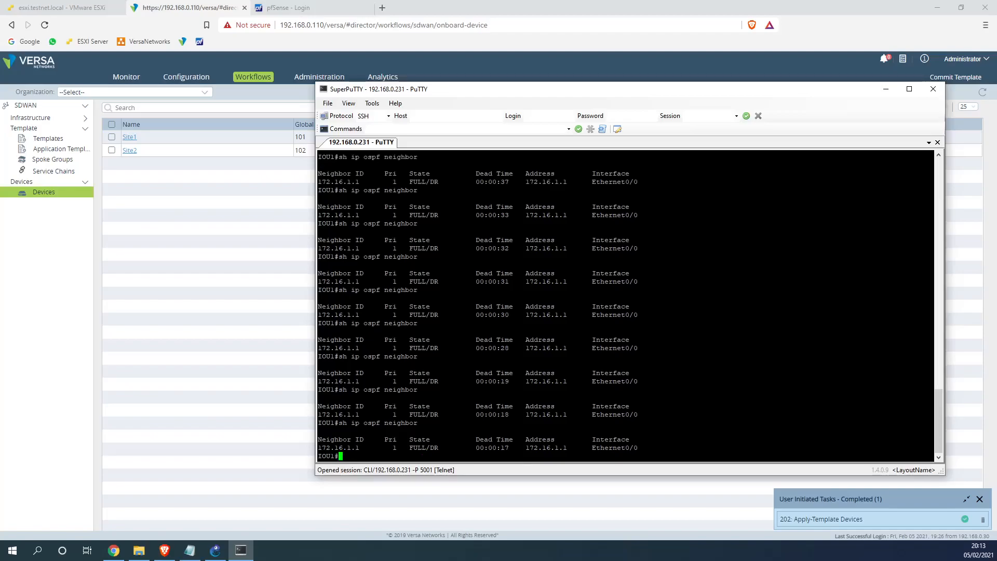
pyautogui.press('Up')
pyautogui.press('Return')
pyautogui.press('Up')
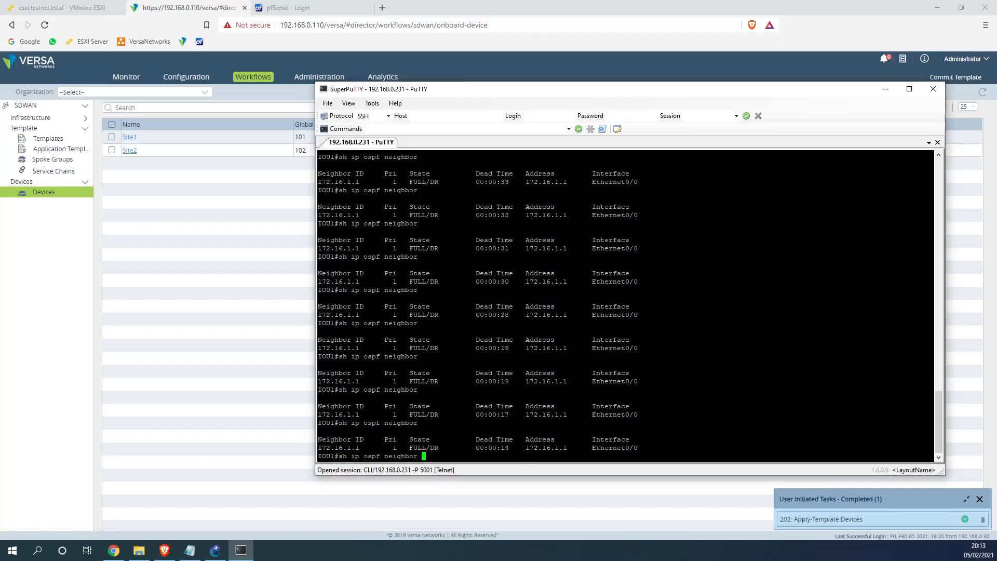
pyautogui.press('Return')
pyautogui.press('Up')
pyautogui.press('Return')
pyautogui.press('Up')
pyautogui.press('Return')
pyautogui.press('Up')
pyautogui.press('Return')
pyautogui.press('Up')
pyautogui.press('Return')
pyautogui.press('Up')
pyautogui.press('Return')
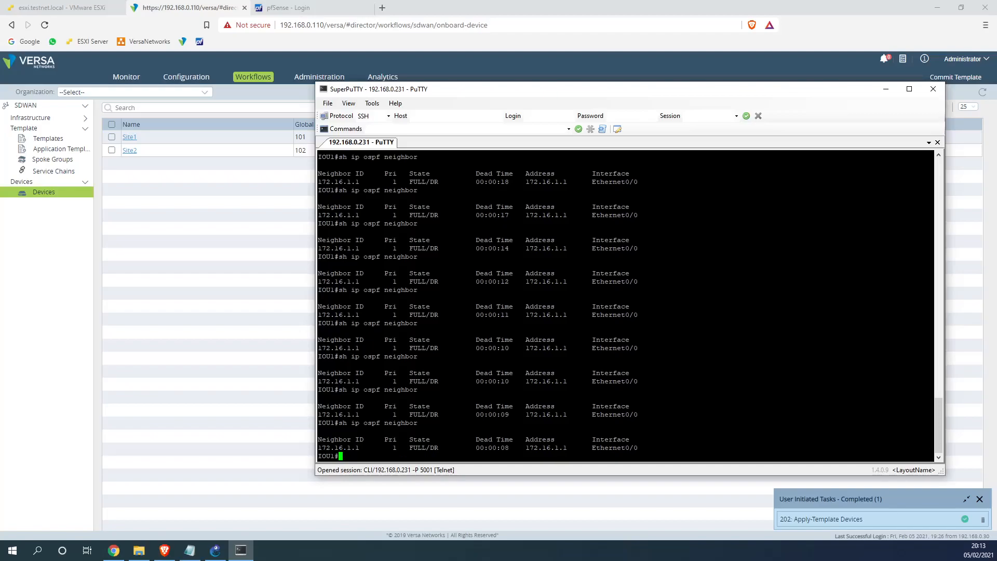
pyautogui.press('Up')
pyautogui.press('Return')
pyautogui.press('Up')
pyautogui.press('Return')
pyautogui.press('Up')
pyautogui.press('Return')
pyautogui.press('Up')
pyautogui.press('Return')
pyautogui.press('Up')
pyautogui.press('Return')
pyautogui.press('Up')
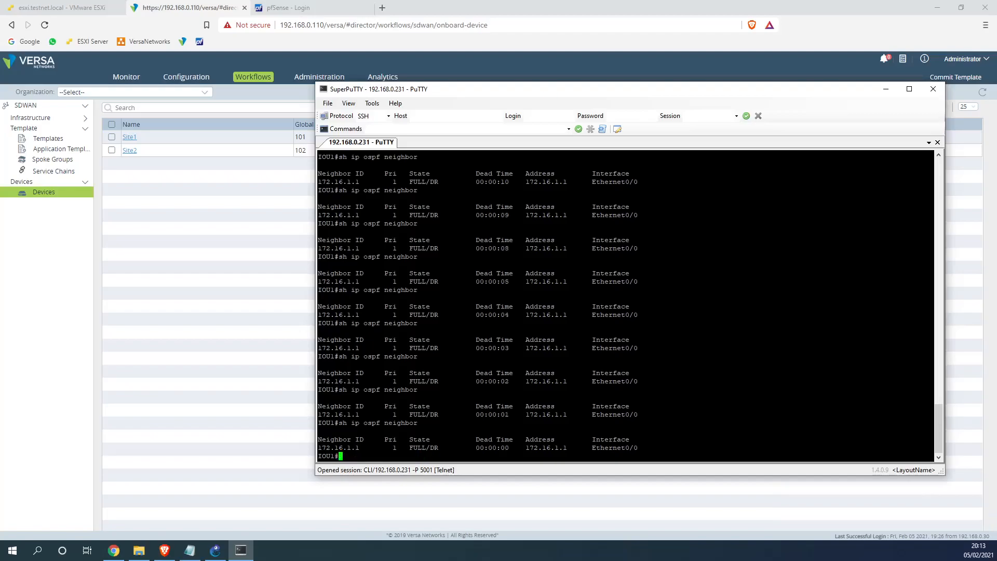
pyautogui.press('Return')
pyautogui.press('Up')
pyautogui.press('Return')
pyautogui.press('Up')
pyautogui.press('Return')
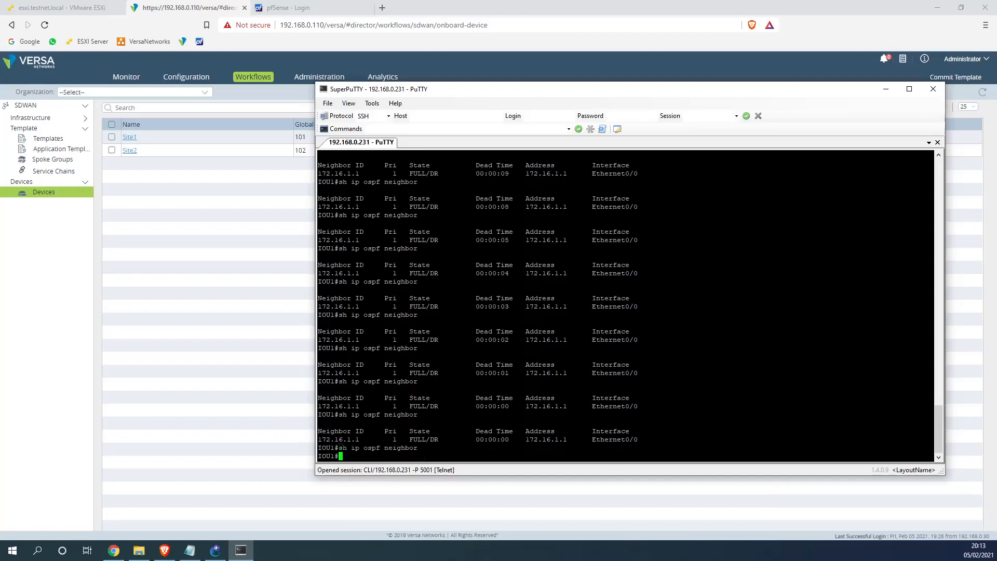
pyautogui.press('Return')
pyautogui.press('Return')
pyautogui.press('Return')
pyautogui.press('Return')
pyautogui.press('Return')
pyautogui.press('Return')
pyautogui.press('Up')
# Show IOU1's routing table twice to confirm that only the connected 172.16.1.0/24 routes remain
pyautogui.press('Return')
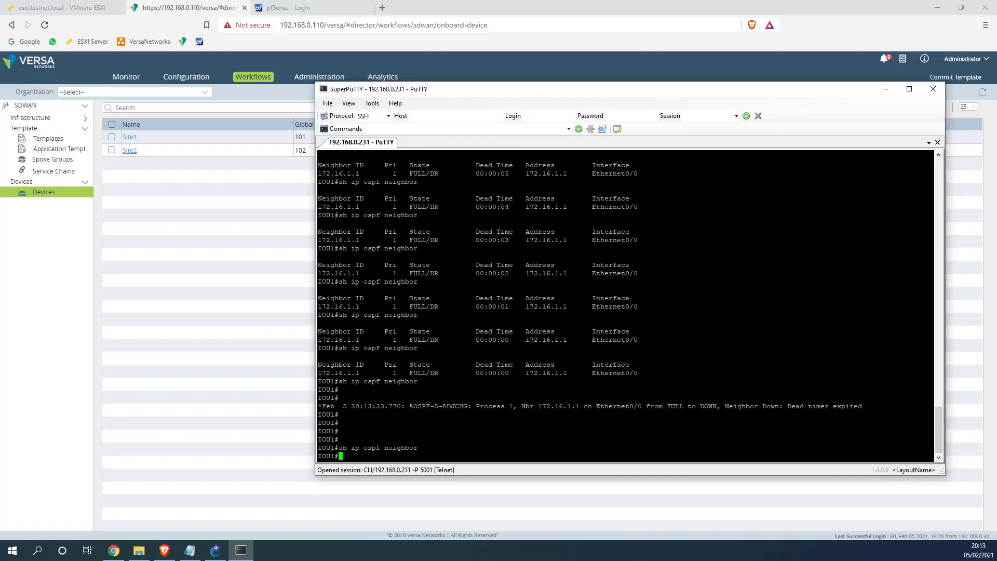
pyautogui.write('sh ip route')
pyautogui.press('Return')
pyautogui.press('Up')
pyautogui.press('Return')
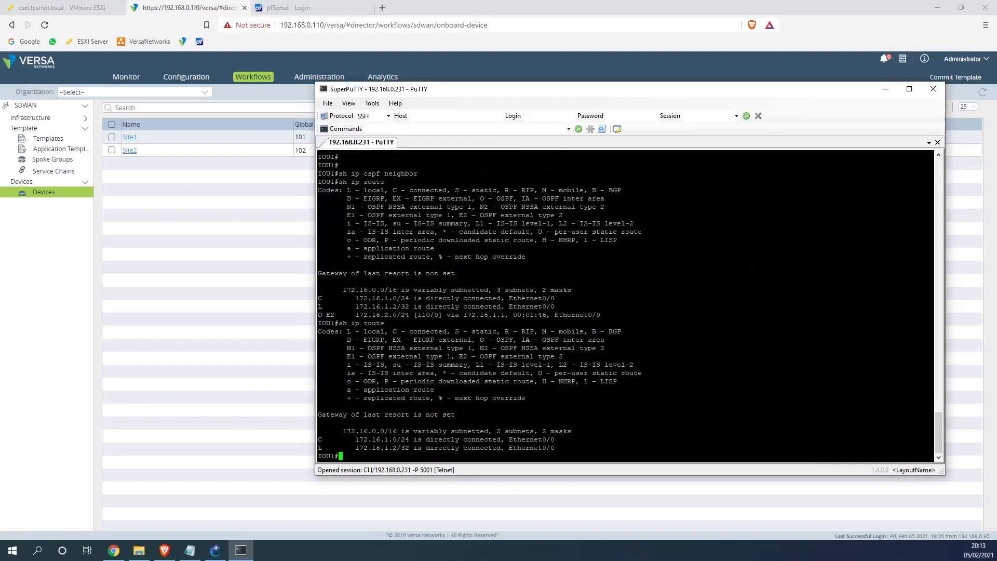
pyautogui.moveTo(623, 448); pyautogui.dragTo(320, 434)
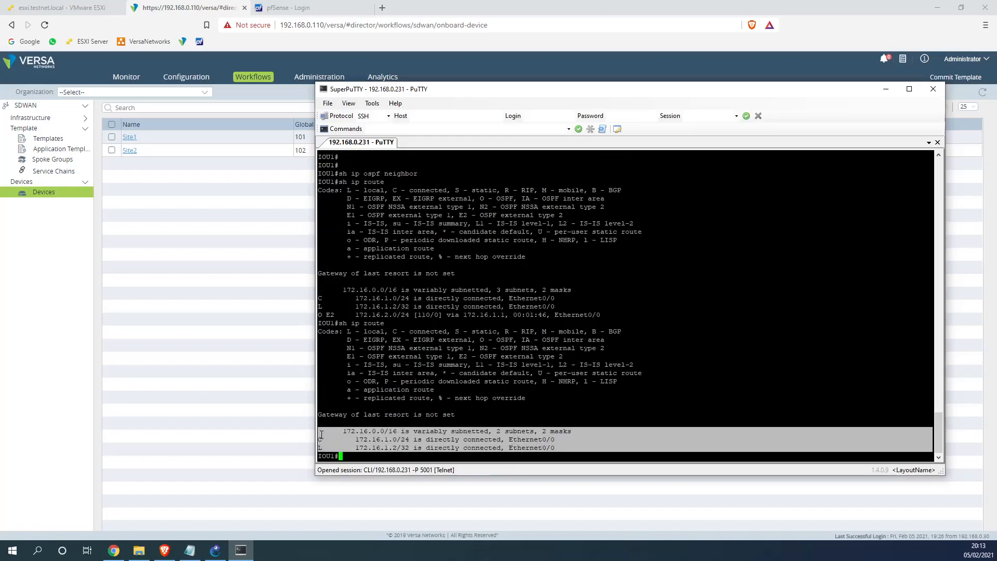
pyautogui.click(321, 434)
pyautogui.press('Up')
pyautogui.press('Return')
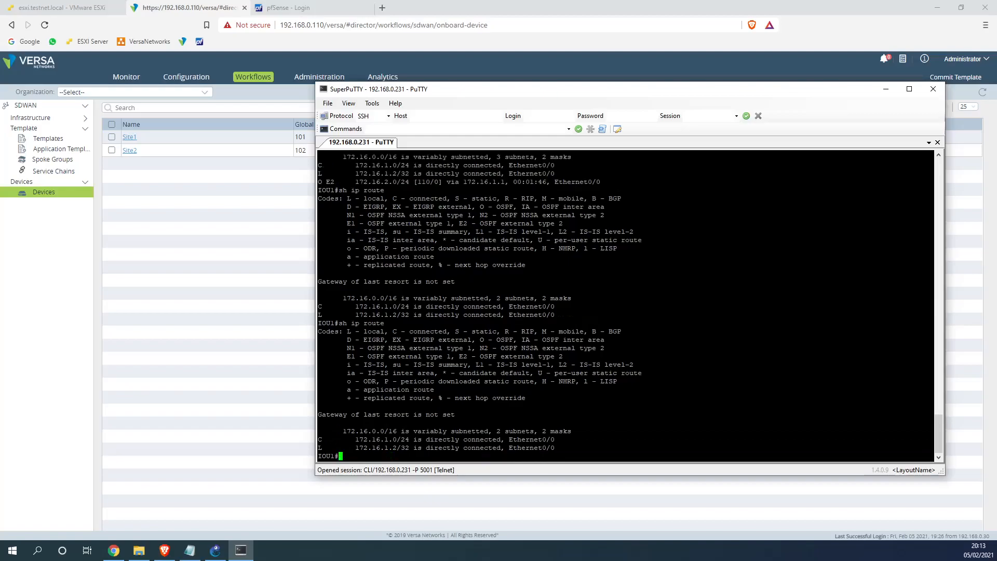
# Page through IOU1's running configuration, checking Ethernet0/0 in area 0 and router ospf 1
pyautogui.write('sh run')
pyautogui.press('Return')
pyautogui.press('space')
pyautogui.press('space')
pyautogui.press('space')
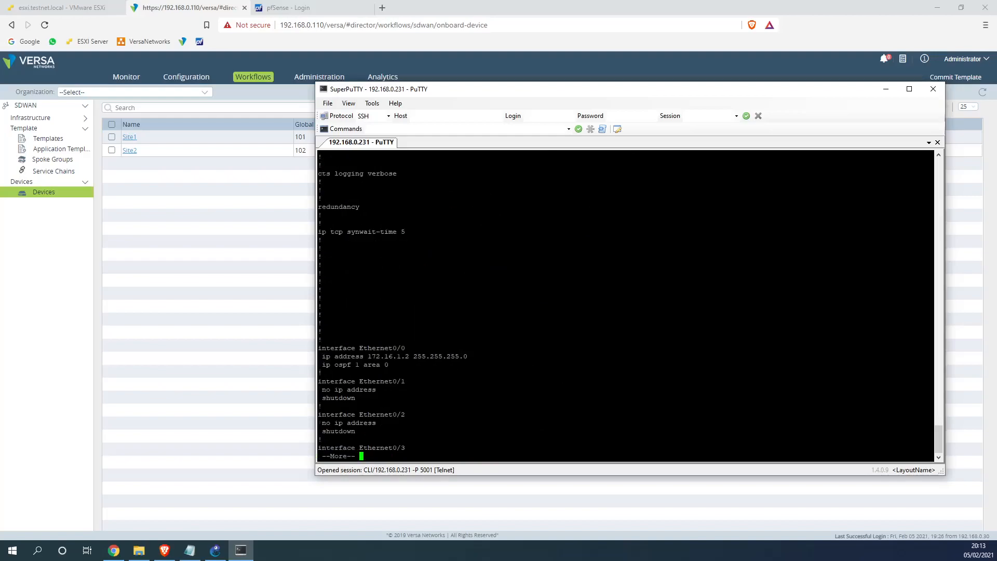
pyautogui.moveTo(319, 347); pyautogui.dragTo(420, 373)
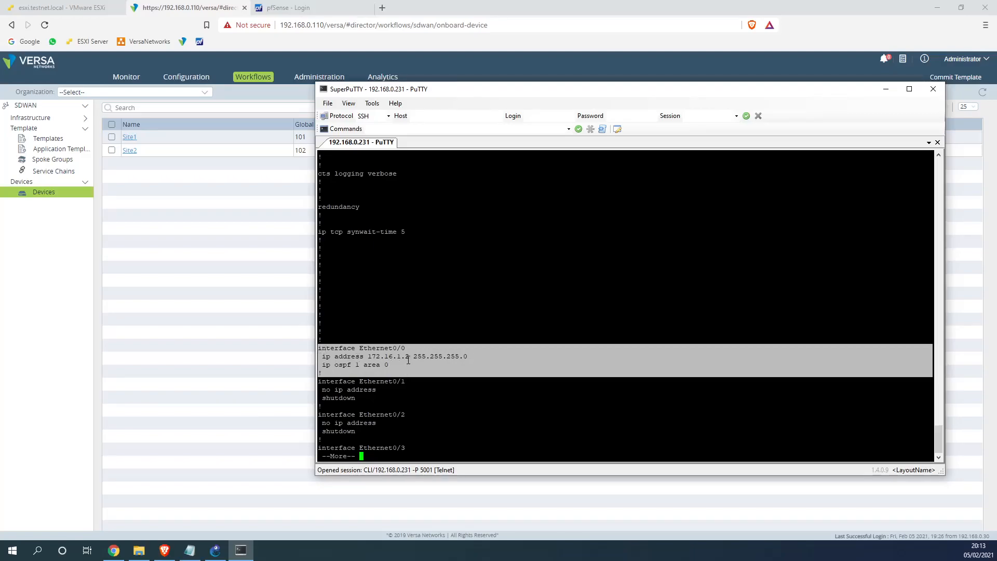
pyautogui.press('space')
pyautogui.press('space')
pyautogui.press('space')
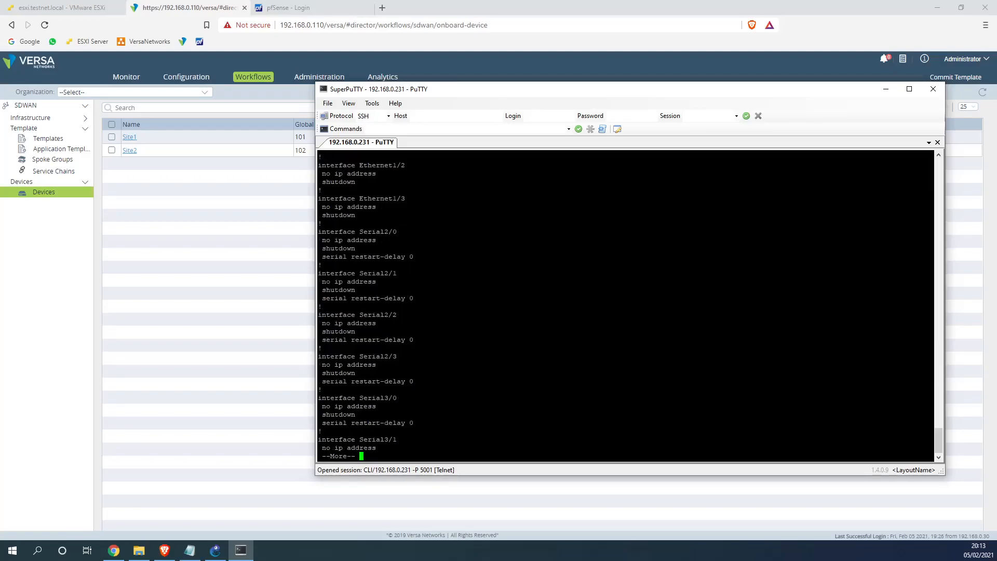
pyautogui.press('space')
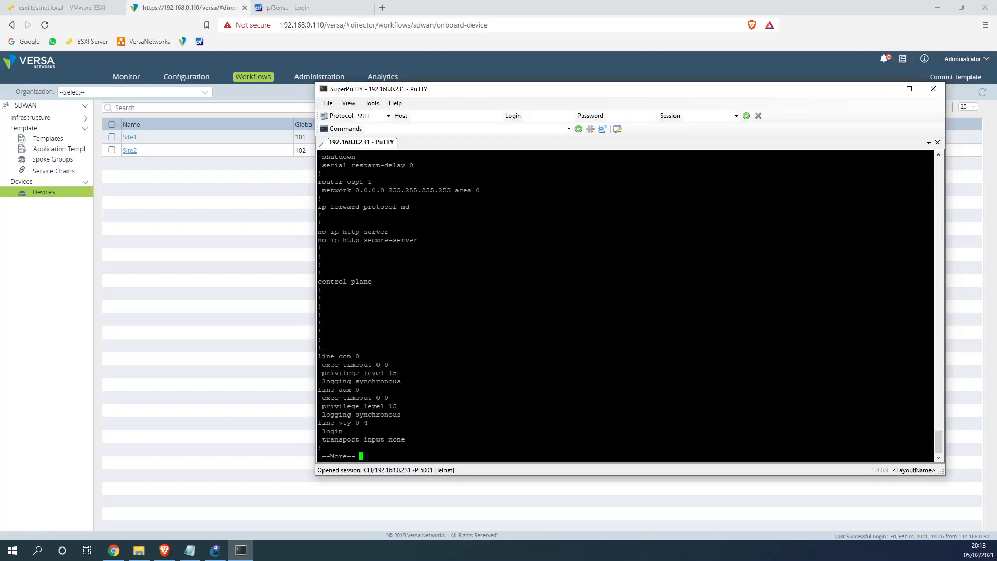
pyautogui.press('space')
# Create Loopback1 on IOU1 with address 10.255.1.1 255.255.255.0
pyautogui.write('conf t')
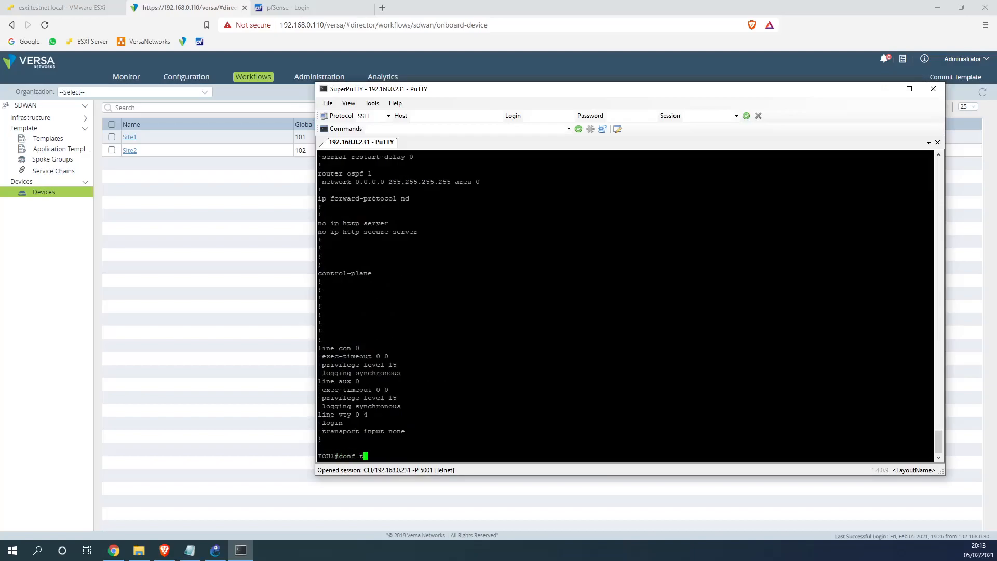
pyautogui.press('Return')
pyautogui.write('int loop1')
pyautogui.press('Return')
pyautogui.write('ip add 10.2')
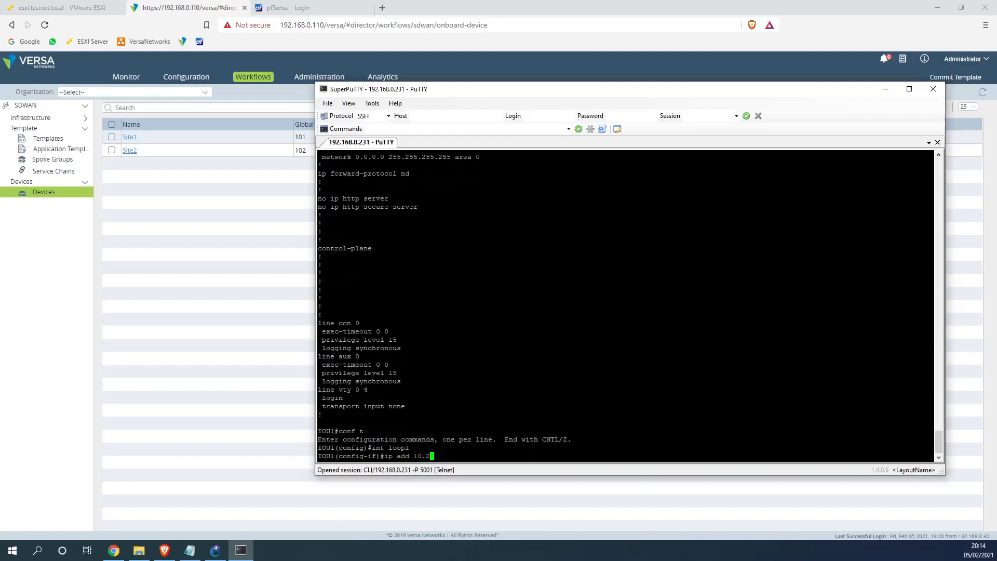
pyautogui.write('55.1.1 255.255.255.0')
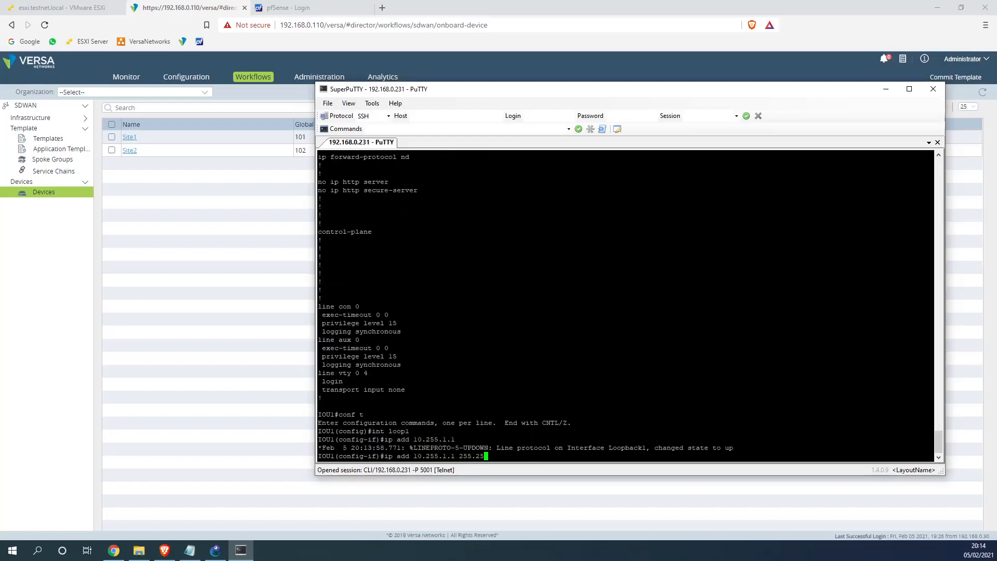
pyautogui.press('Return')
pyautogui.write('end')
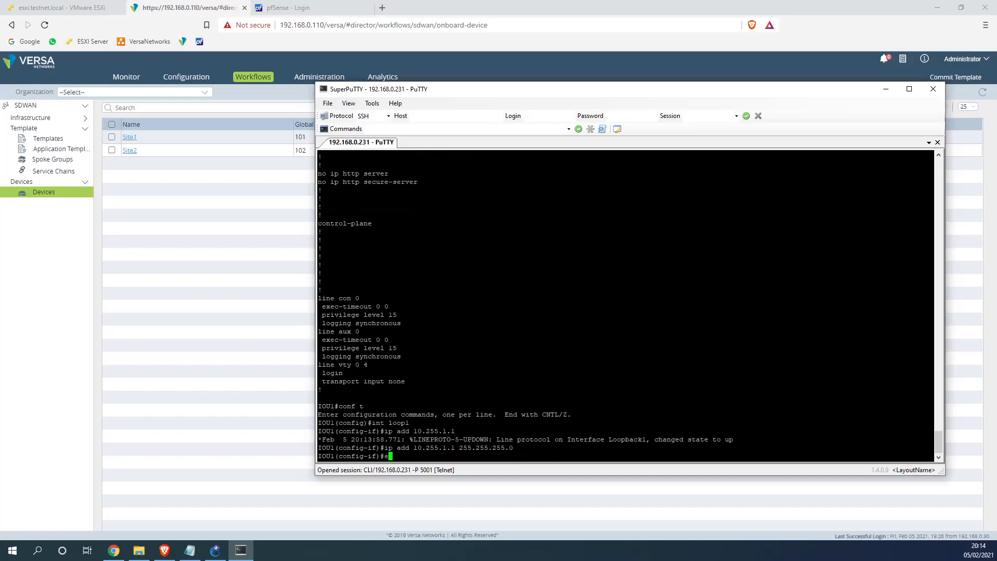
pyautogui.press('Return')
# Show the routing table twice to confirm 10.255.1.0/24 is listed as connected
pyautogui.write('sh ip route')
pyautogui.press('Return')
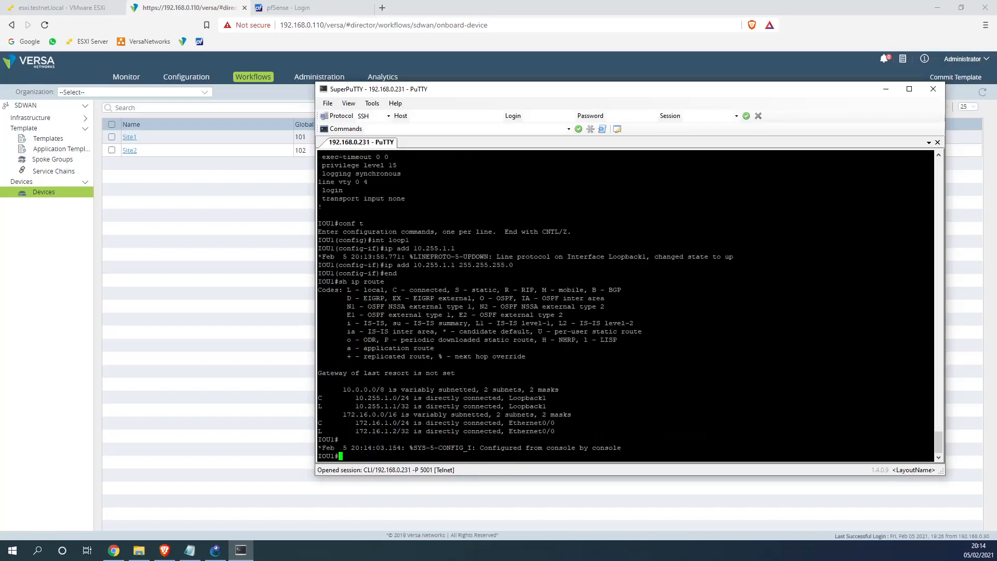
pyautogui.press('Up')
pyautogui.press('Return')
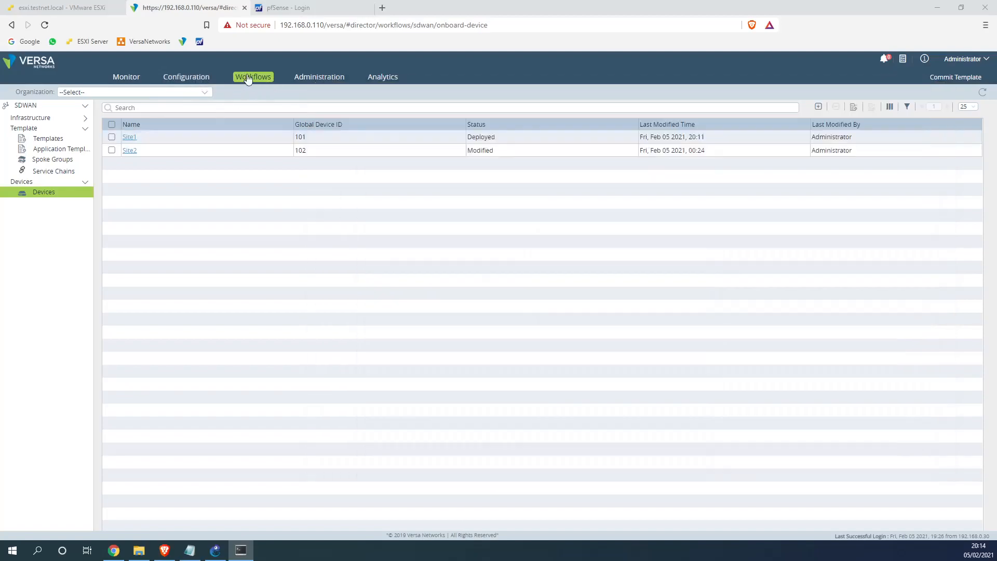
# Go to the Customer1-JIT device templates and select Customer1-JIT-1MPLS-1WWW
pyautogui.click(248, 79)
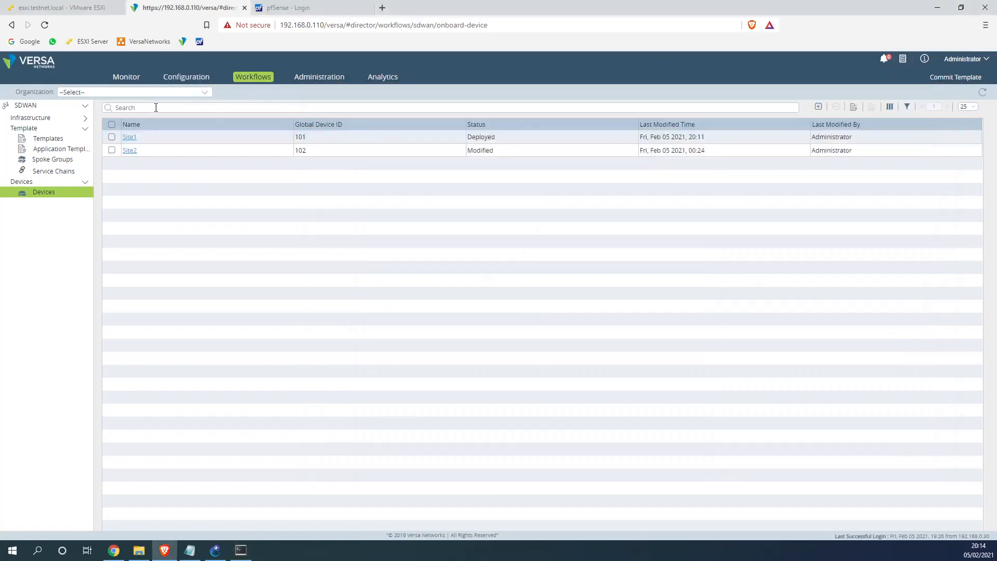
pyautogui.click(56, 139)
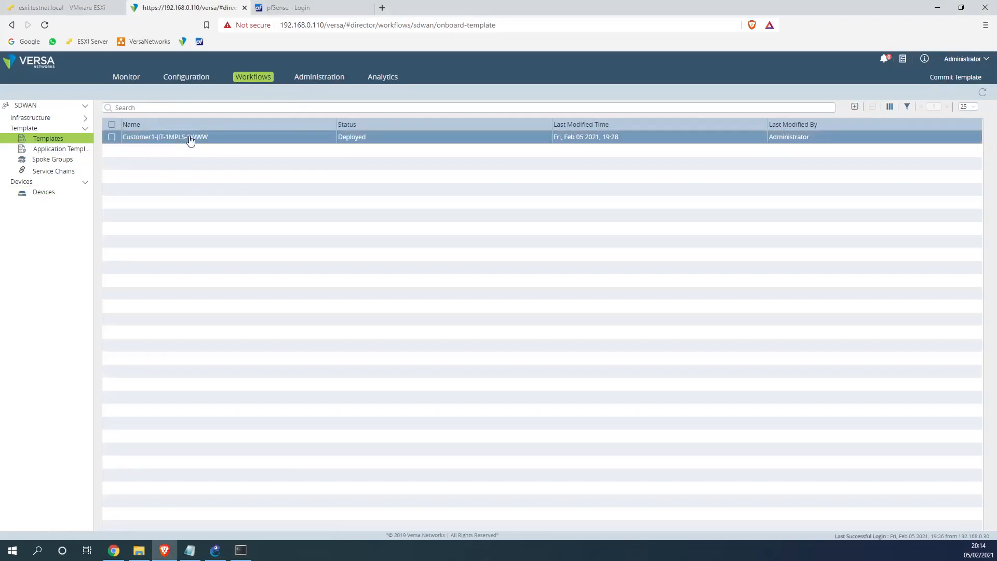
pyautogui.click(189, 78)
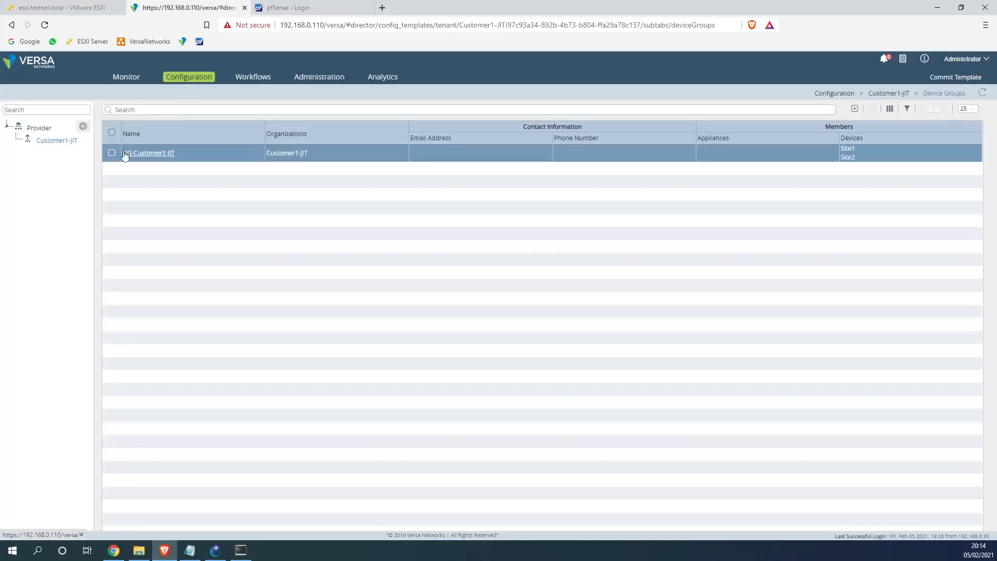
pyautogui.click(51, 142)
pyautogui.click(117, 110)
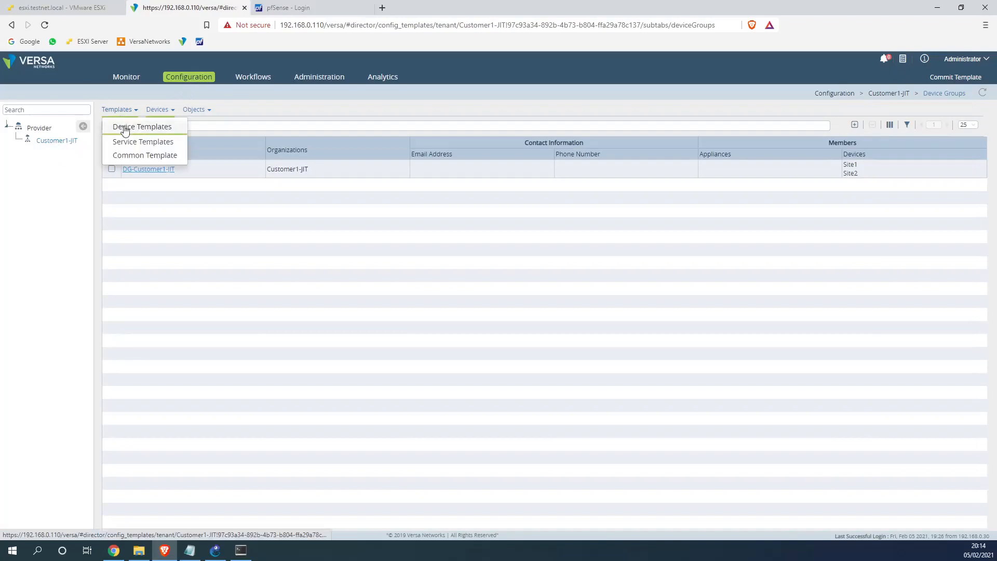
pyautogui.click(125, 127)
pyautogui.click(111, 155)
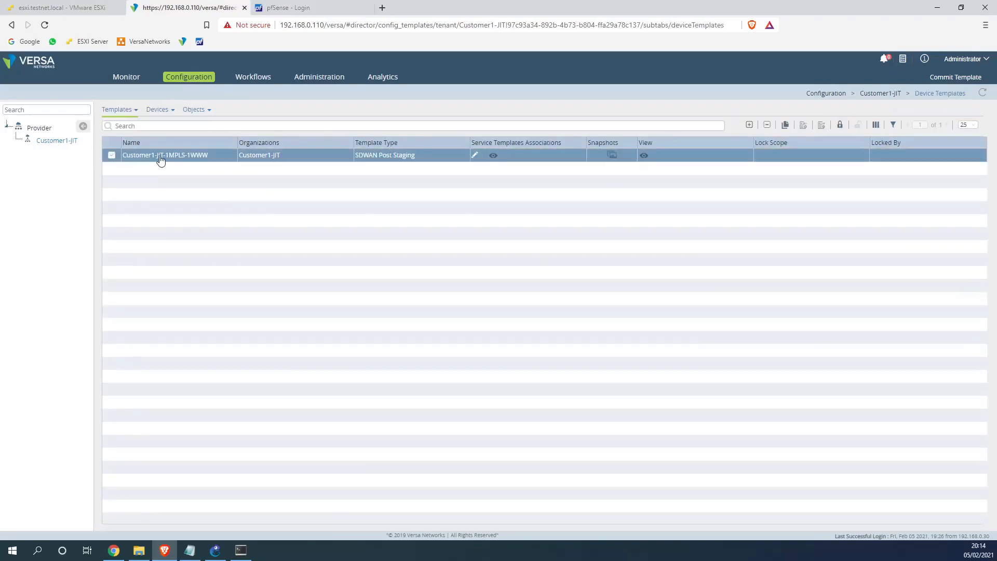
# Clone the template as Customer1-JIT-1MPLS-1WWW_OSPF and open the new copy
pyautogui.click(787, 125)
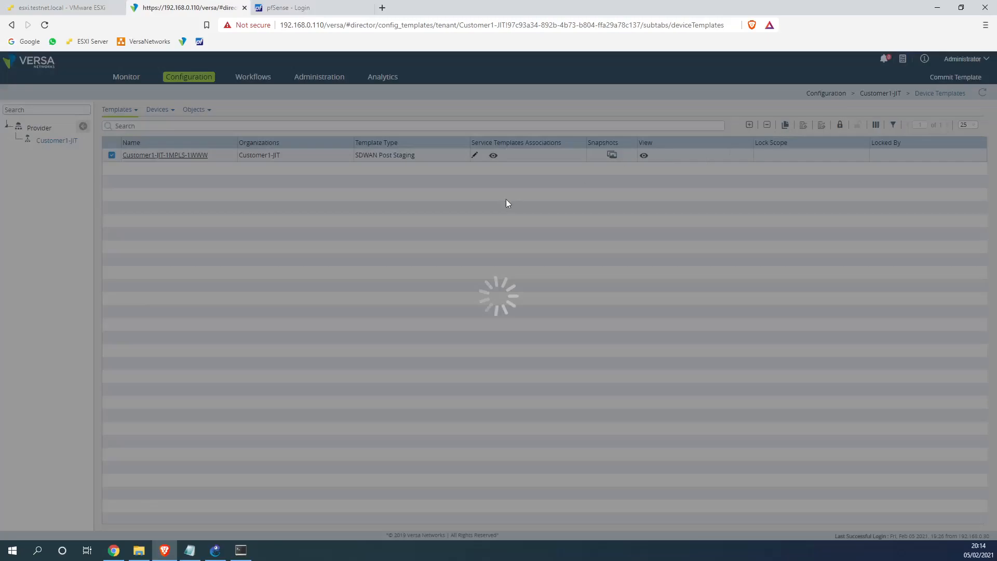
pyautogui.moveTo(425, 200); pyautogui.dragTo(356, 199)
pyautogui.press('BackSpace')
pyautogui.write('_S')
pyautogui.press('BackSpace')
pyautogui.write('OSPF')
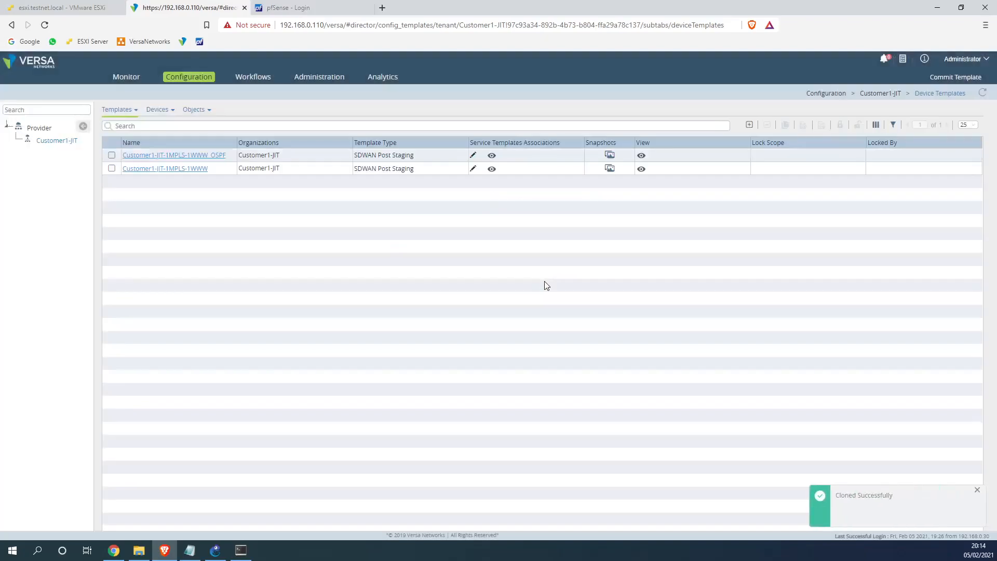
pyautogui.click(202, 156)
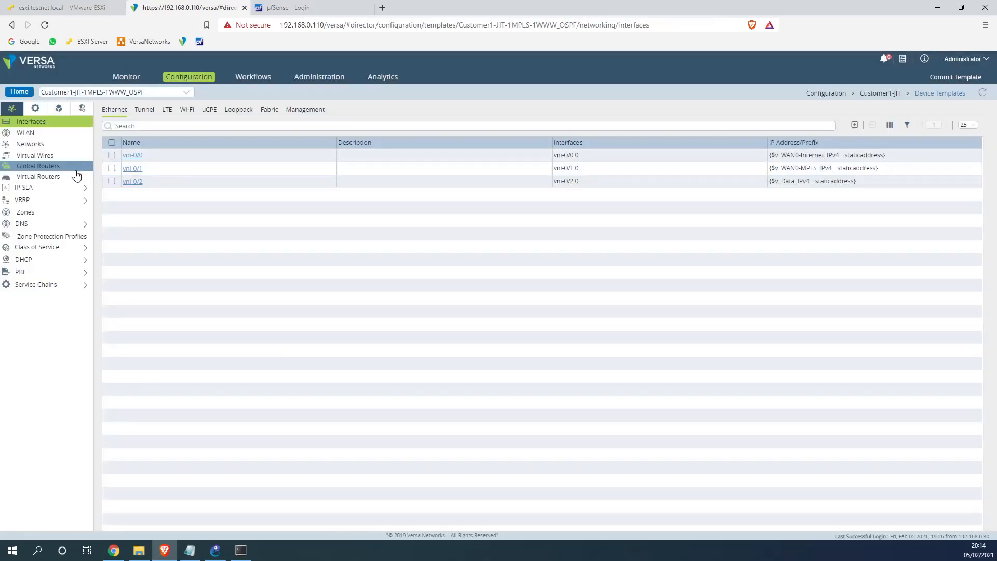
# Start OSPF instance 1 on Customer1-JIT-LAN-VR with a variable router ID
pyautogui.click(52, 181)
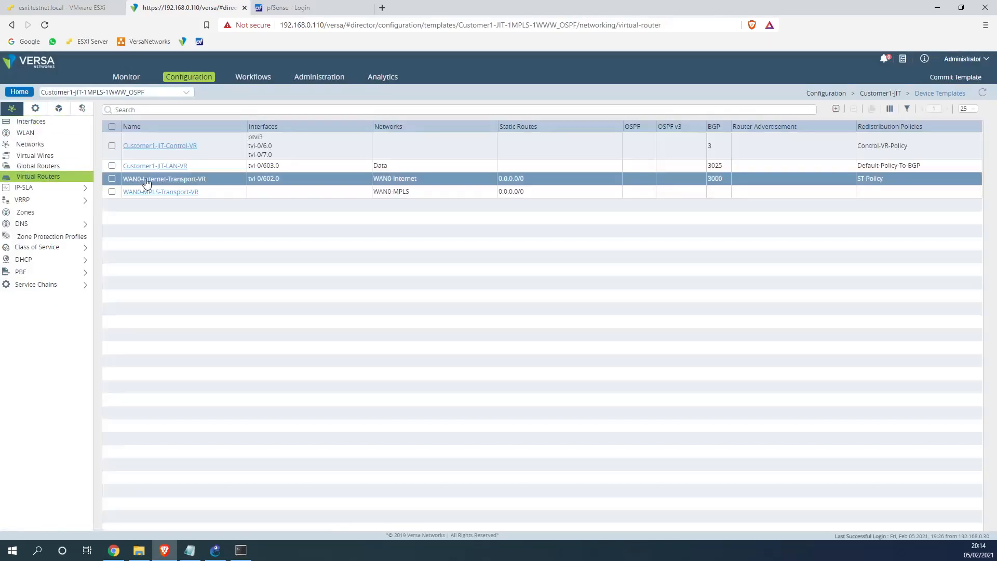
pyautogui.click(155, 167)
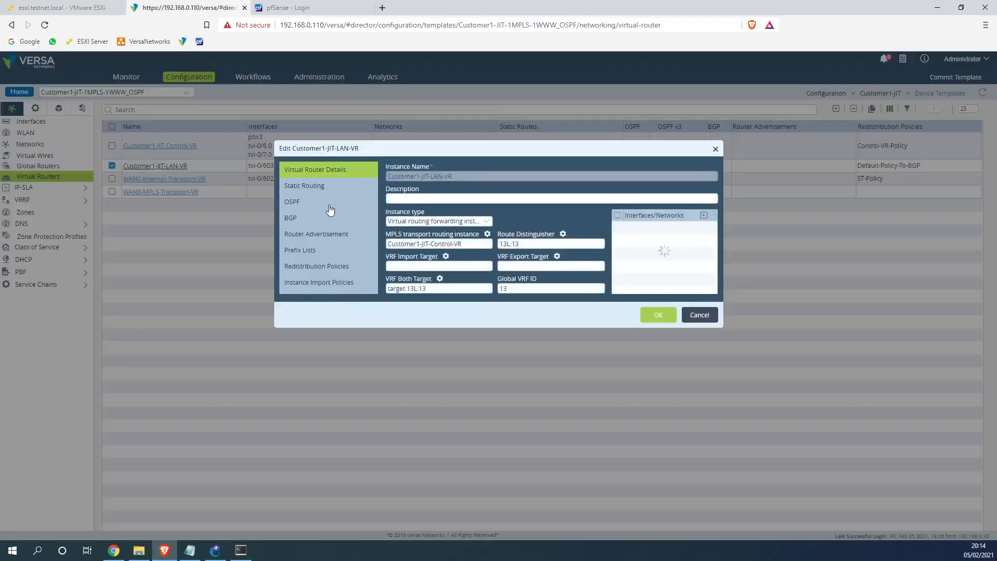
pyautogui.click(312, 202)
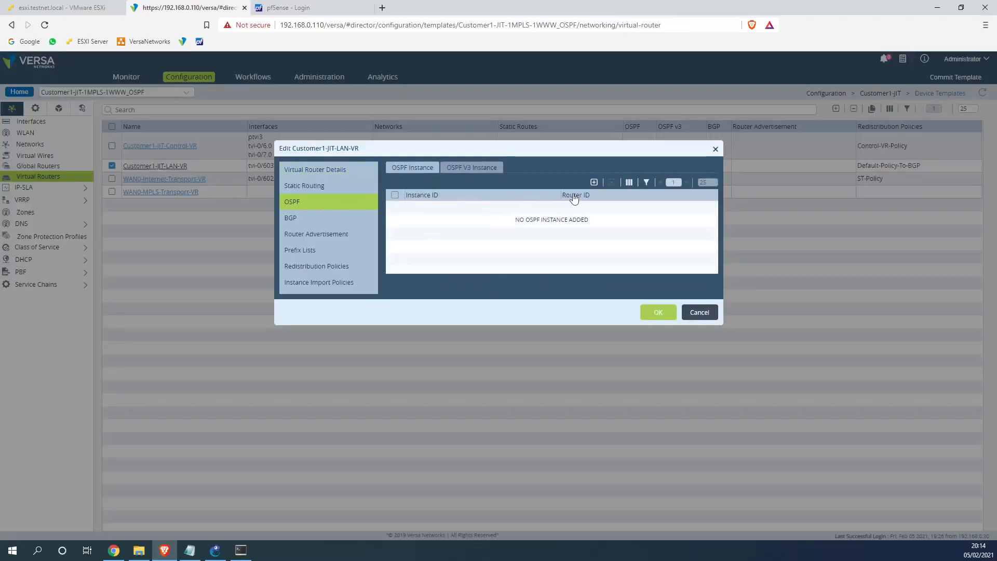
pyautogui.click(594, 183)
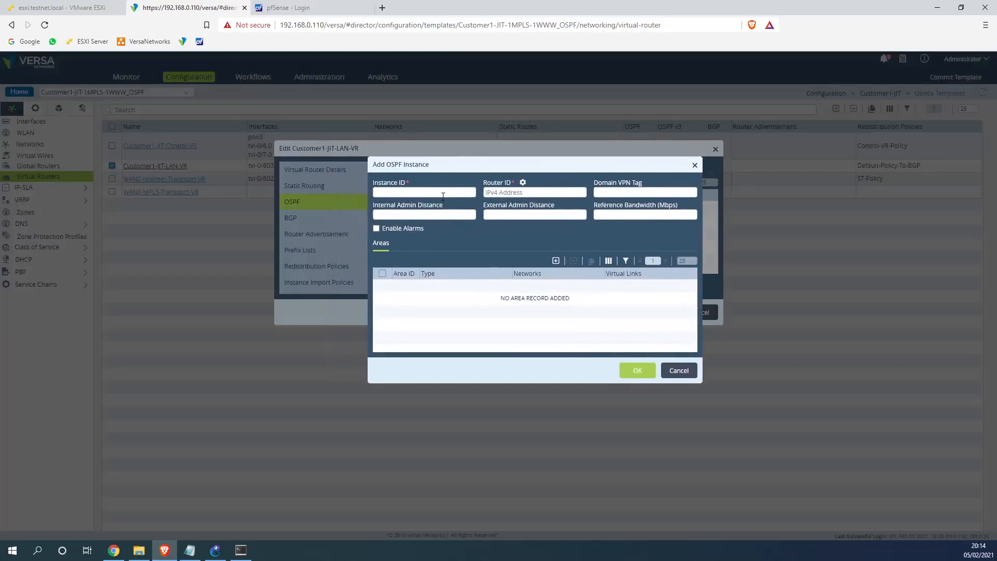
pyautogui.click(522, 182)
# Add backbone area 0 containing the Data network, then save the OSPF instance
pyautogui.click(555, 260)
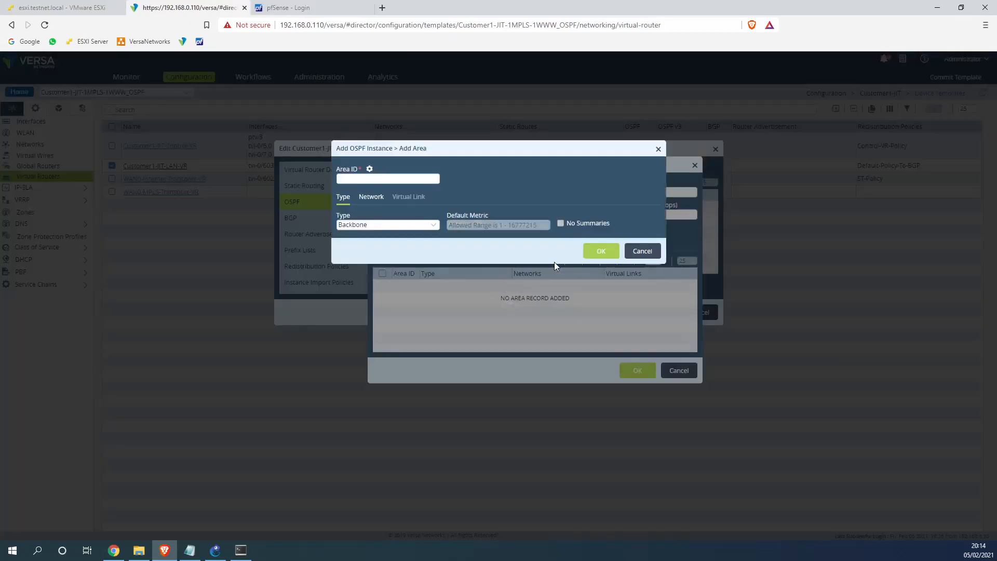
pyautogui.click(375, 202)
pyautogui.click(369, 181)
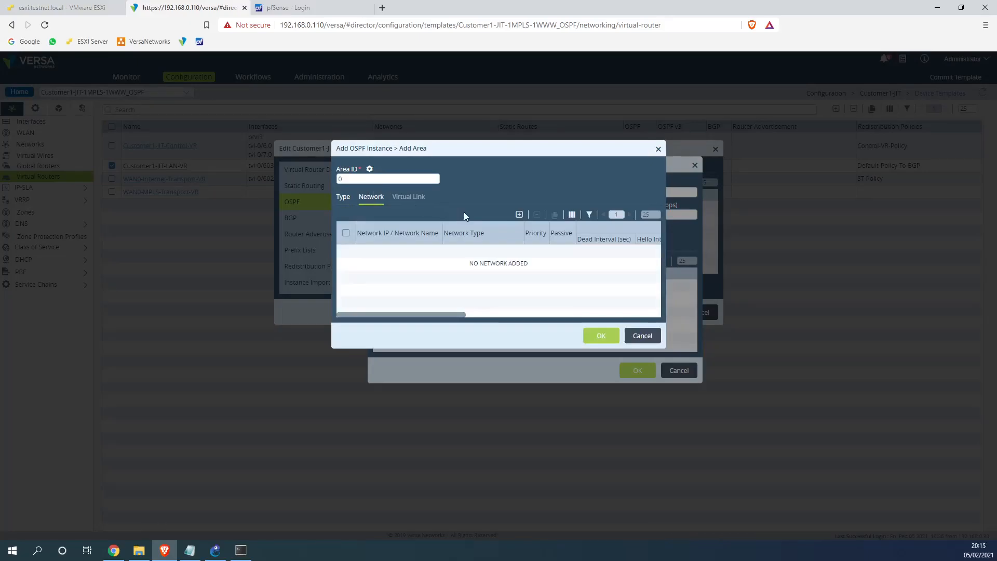
pyautogui.click(519, 214)
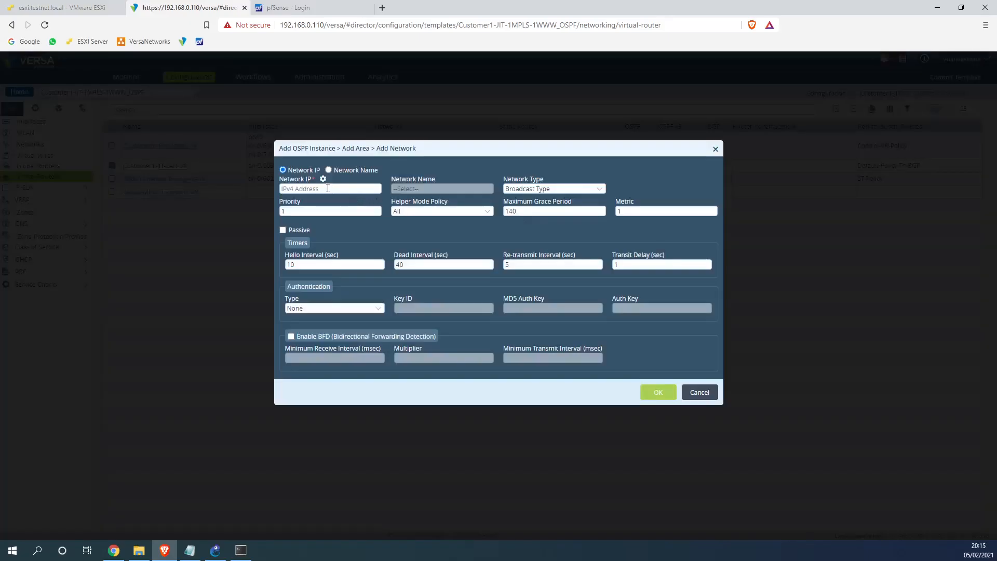
pyautogui.click(328, 170)
pyautogui.click(421, 187)
pyautogui.click(410, 216)
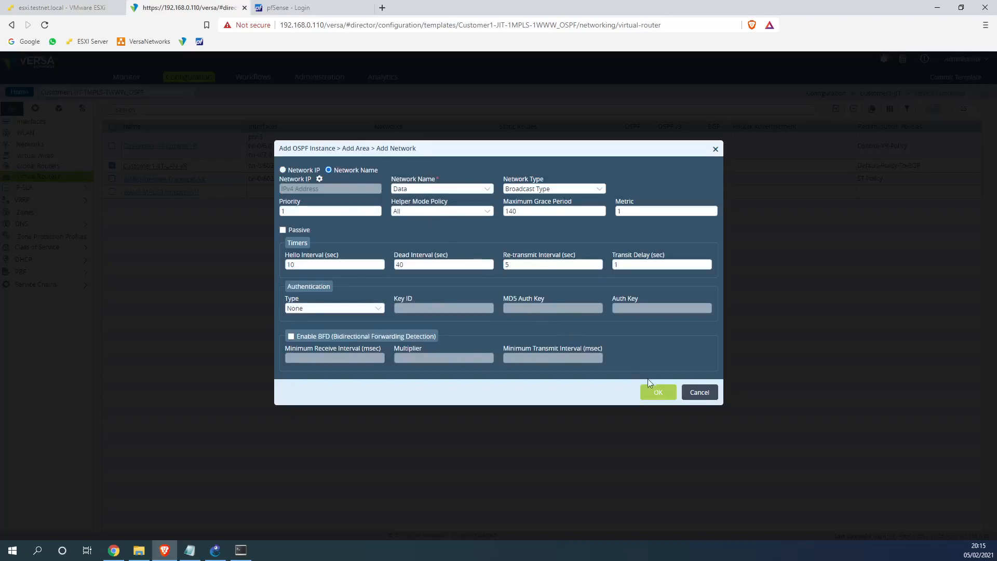
pyautogui.click(653, 391)
pyautogui.moveTo(428, 315); pyautogui.dragTo(555, 322)
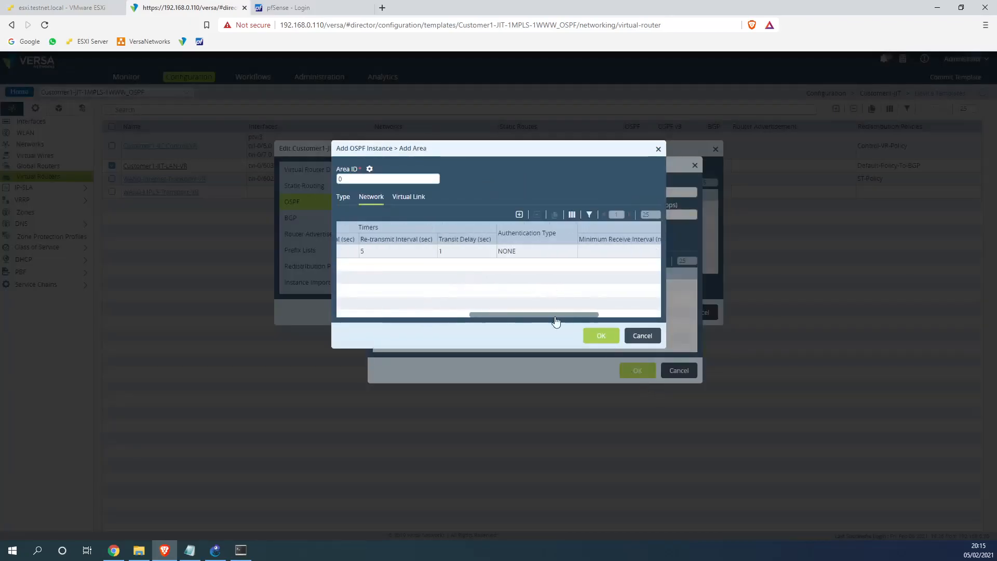
pyautogui.click(599, 334)
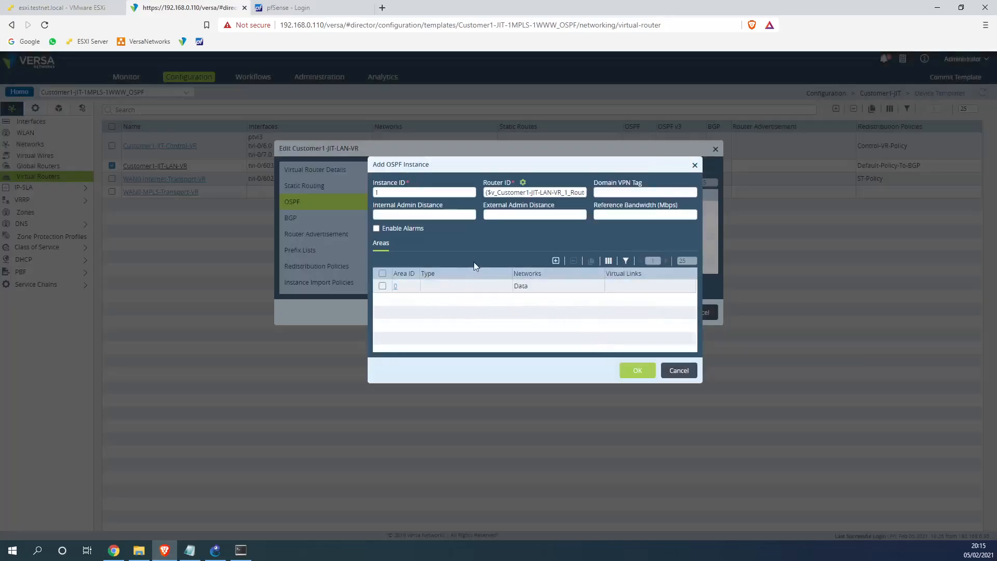
pyautogui.click(640, 373)
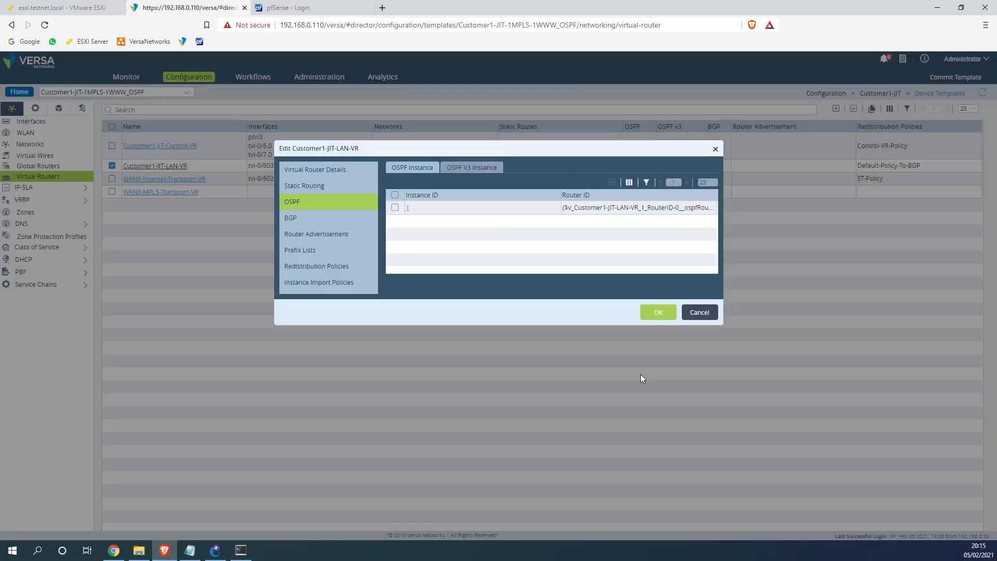
# Add a T3 term matching OSPF to the Default-Policy-To-BGP redistribution policy
pyautogui.click(316, 265)
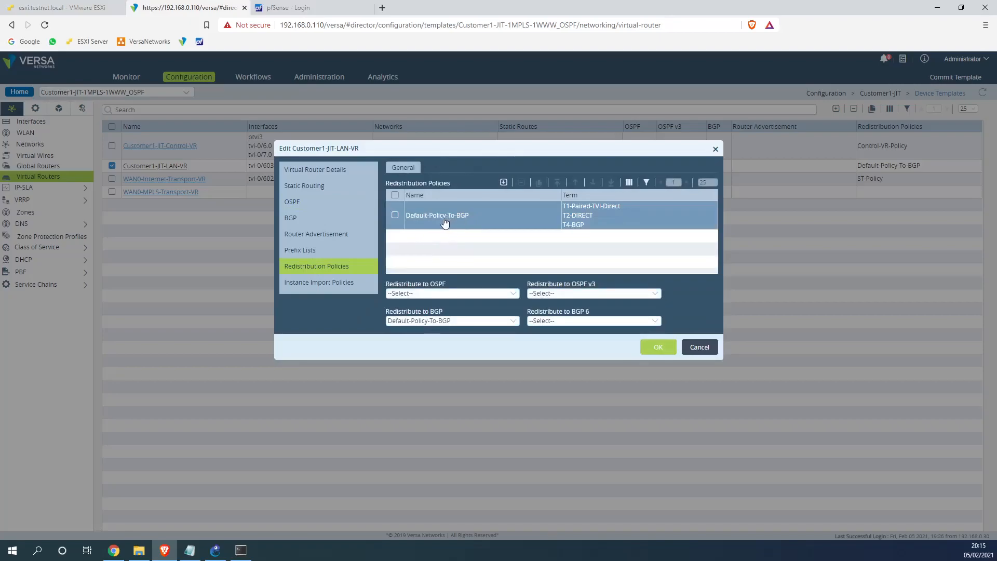
pyautogui.click(444, 219)
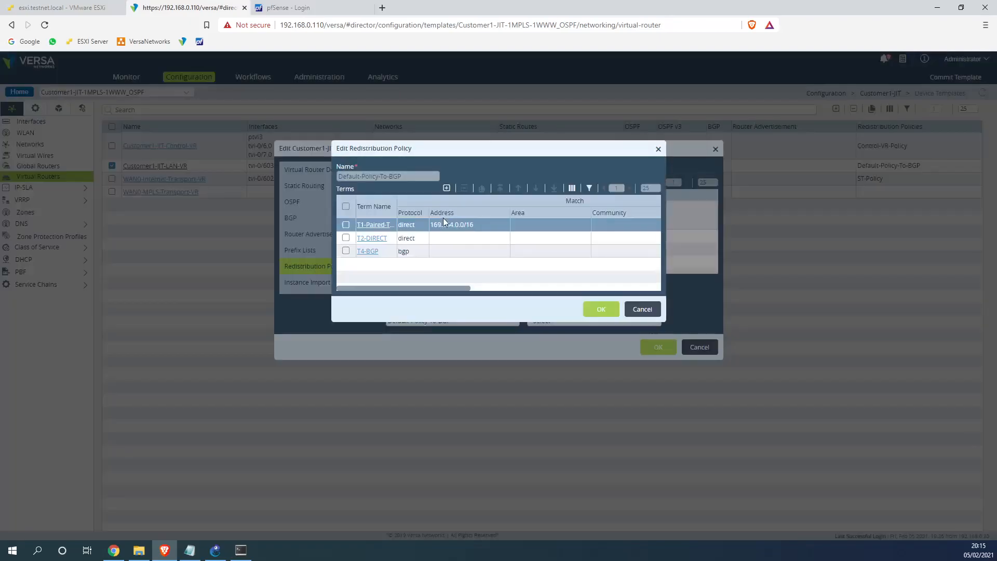
pyautogui.click(447, 187)
pyautogui.write('T')
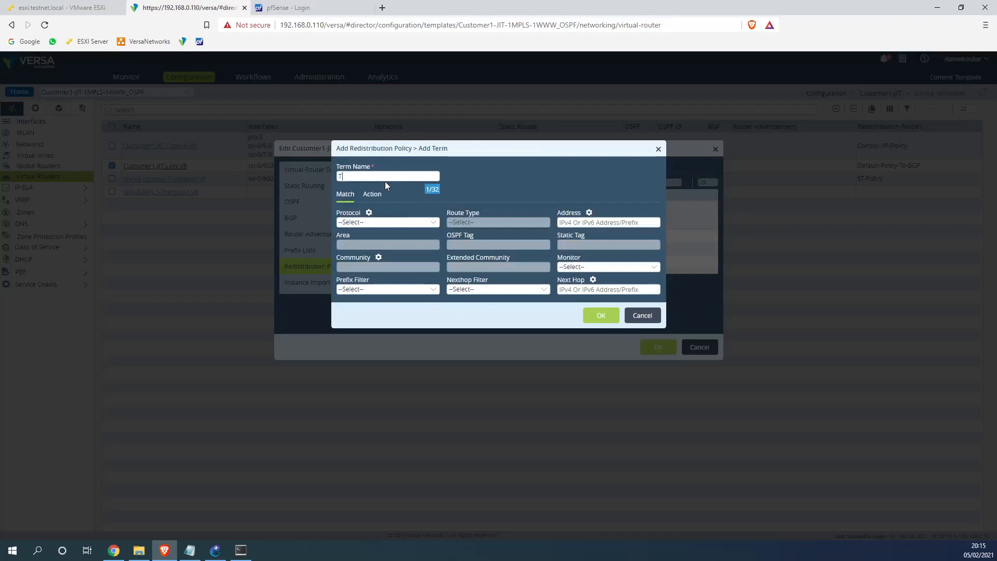
pyautogui.write('3')
pyautogui.click(359, 221)
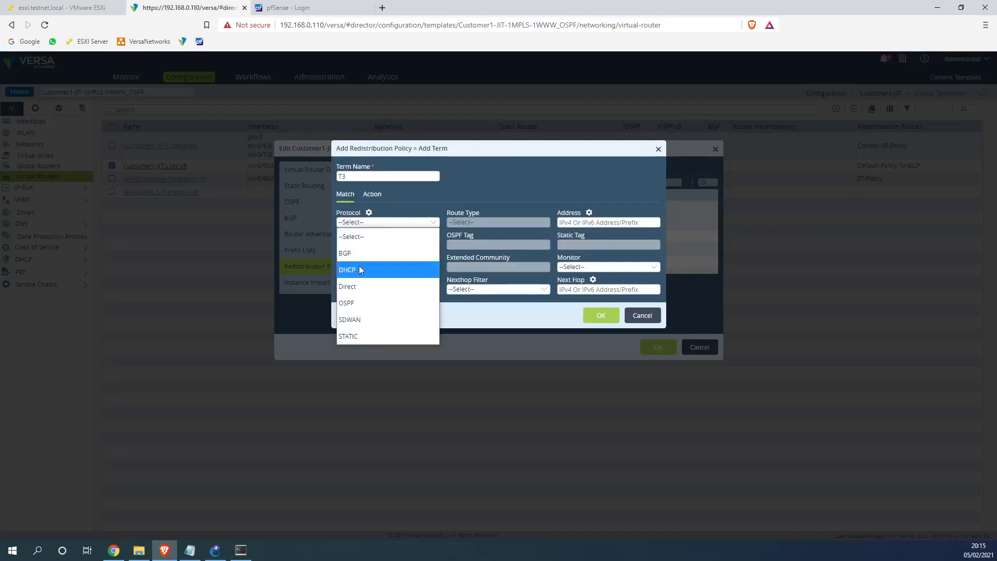
pyautogui.click(363, 303)
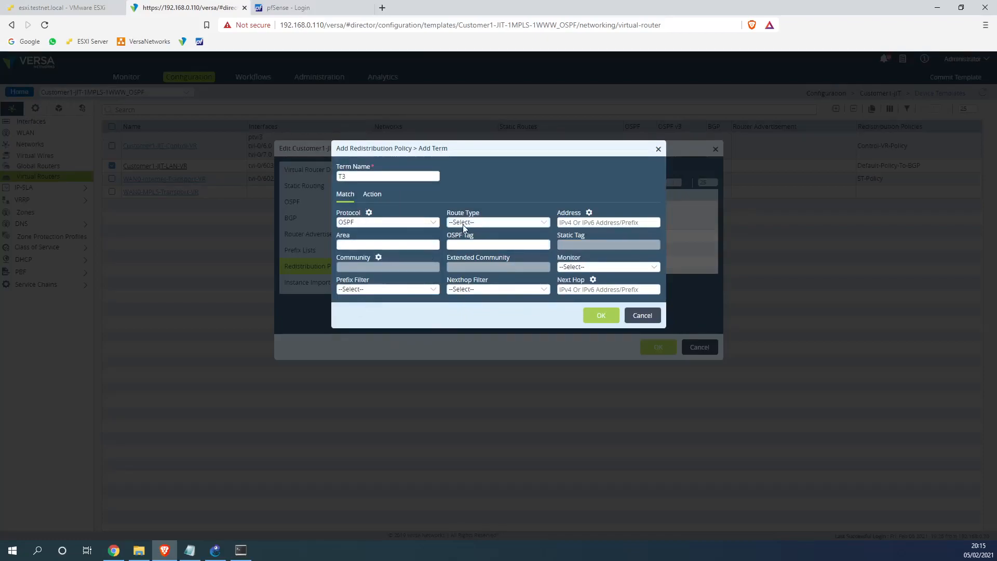
pyautogui.click(608, 317)
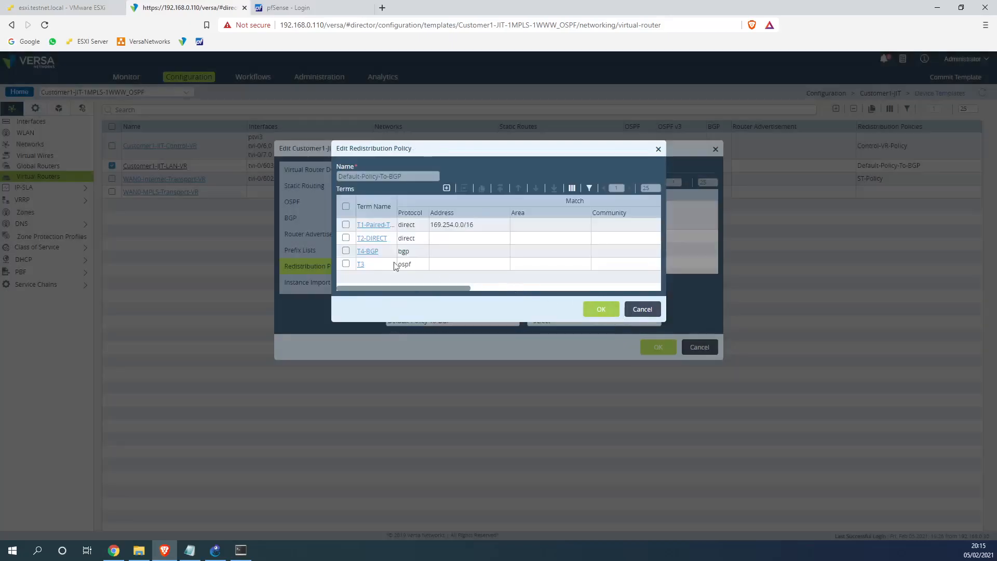
pyautogui.moveTo(451, 288); pyautogui.dragTo(420, 292)
pyautogui.moveTo(455, 293); pyautogui.dragTo(418, 293)
pyautogui.click(598, 308)
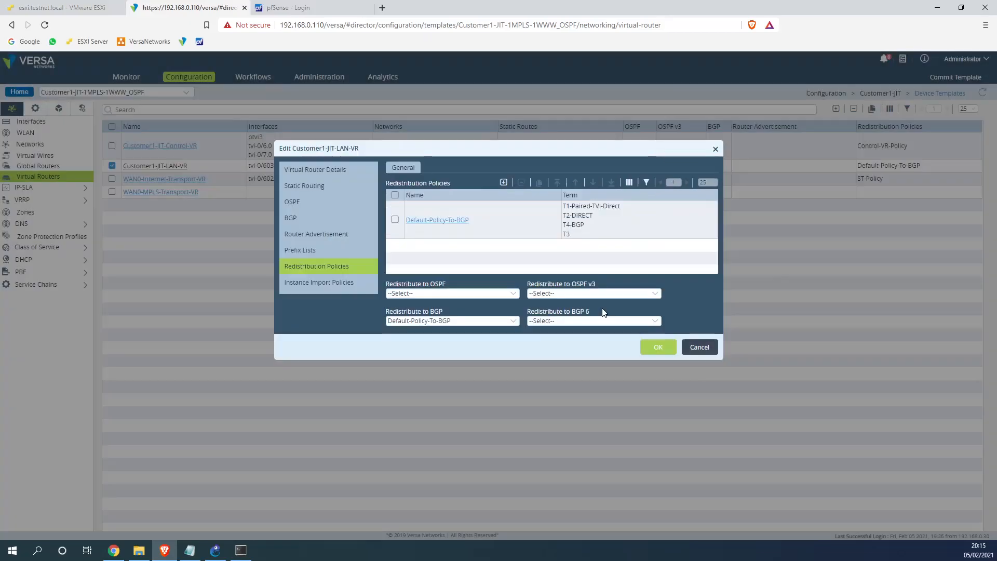
# Check the Redistribute to OSPF choices and select its label text for copying
pyautogui.click(471, 294)
pyautogui.click(453, 270)
pyautogui.moveTo(387, 284); pyautogui.dragTo(446, 285)
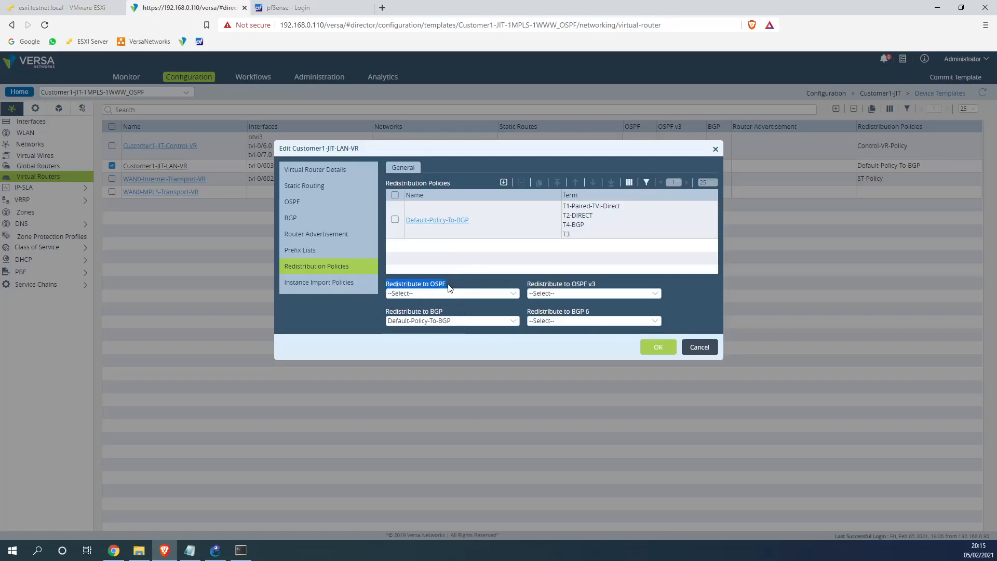
# Create a new redistribution policy named Redistribute_to_OSPF
pyautogui.click(503, 182)
pyautogui.click(370, 175)
pyautogui.hotkey('ctrl', 'v')
pyautogui.press('BackSpace')
pyautogui.write('_')
pyautogui.press('Right')
pyautogui.press('Right')
pyautogui.press('Right')
pyautogui.press('BackSpace')
pyautogui.write('_')
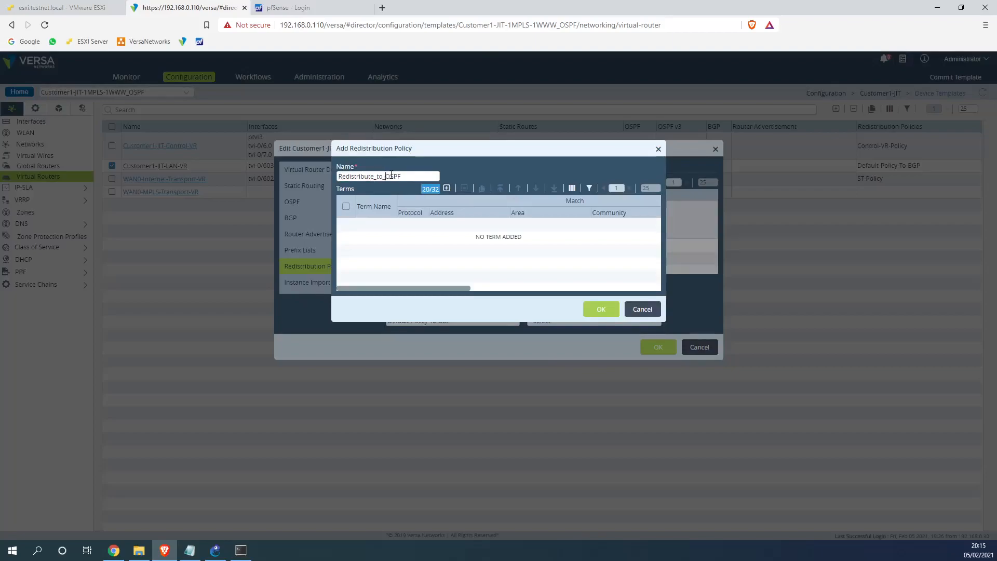
# Add term T1_BGP matching BGP, save the policy, and choose it for Redistribute to OSPF
pyautogui.click(446, 188)
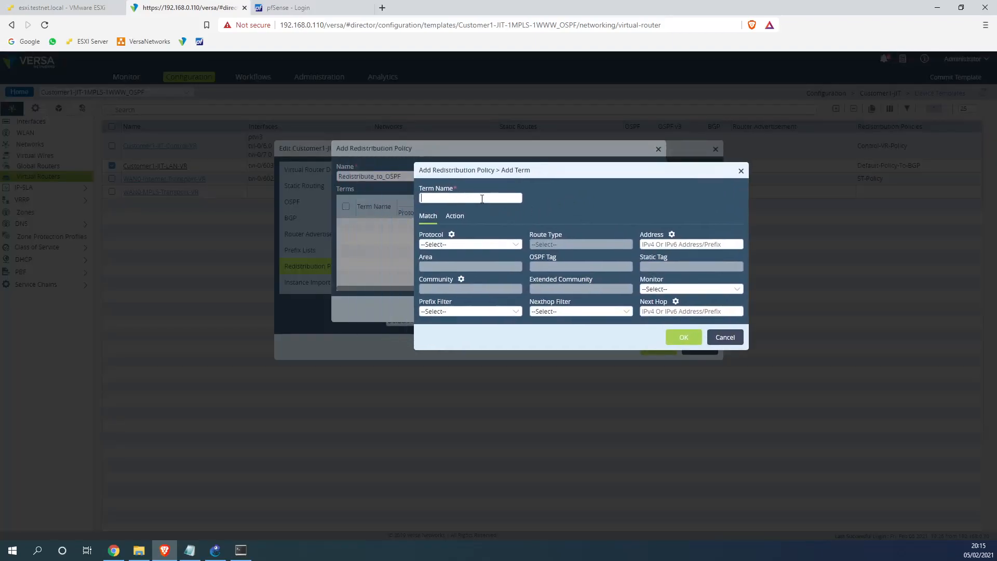
pyautogui.write('T')
pyautogui.click(453, 243)
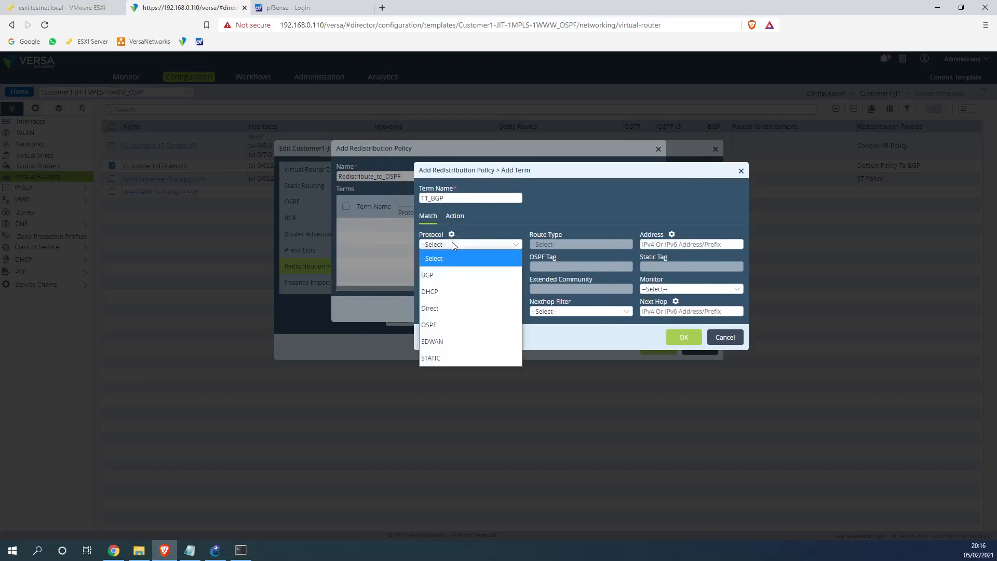
pyautogui.click(455, 277)
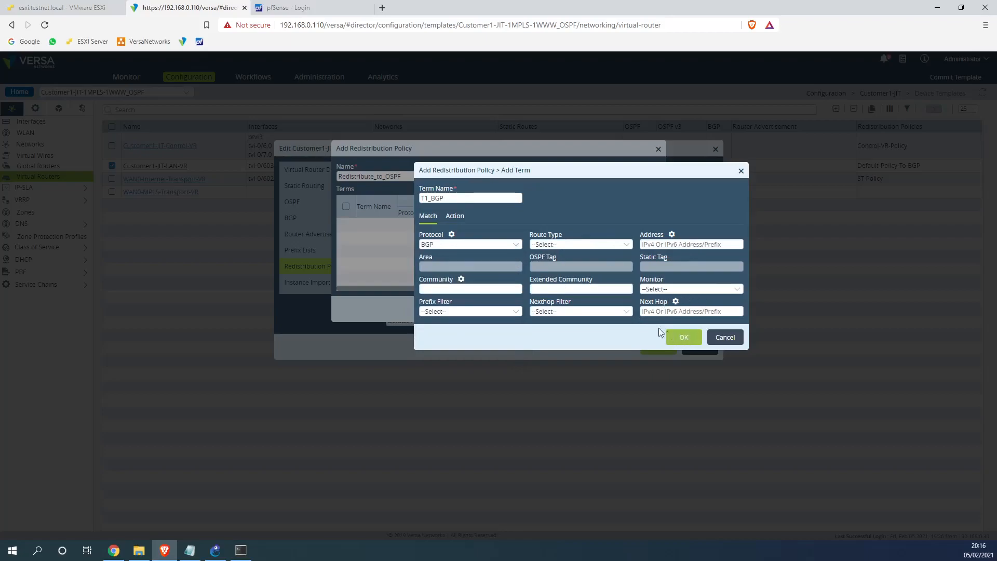
pyautogui.click(553, 246)
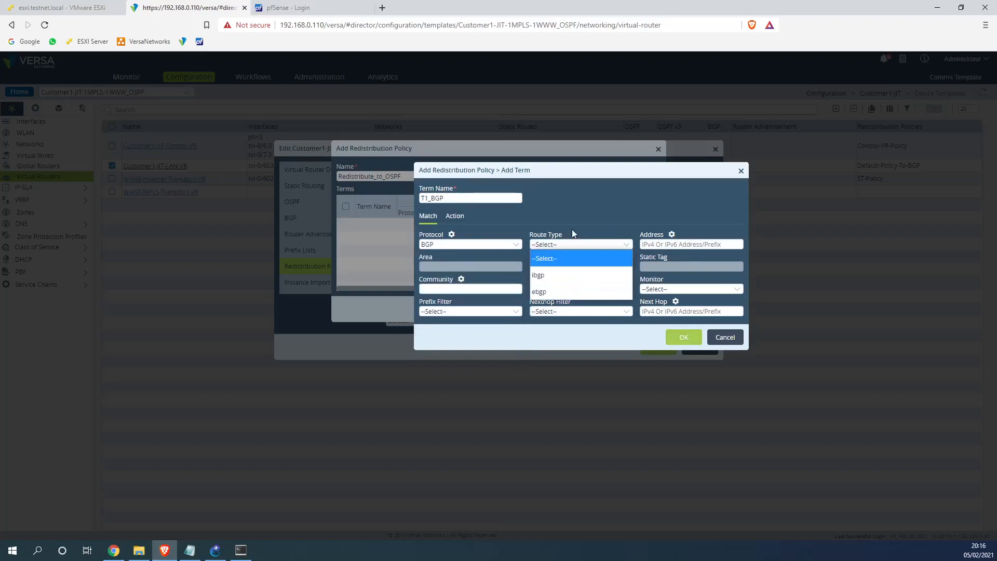
pyautogui.click(582, 215)
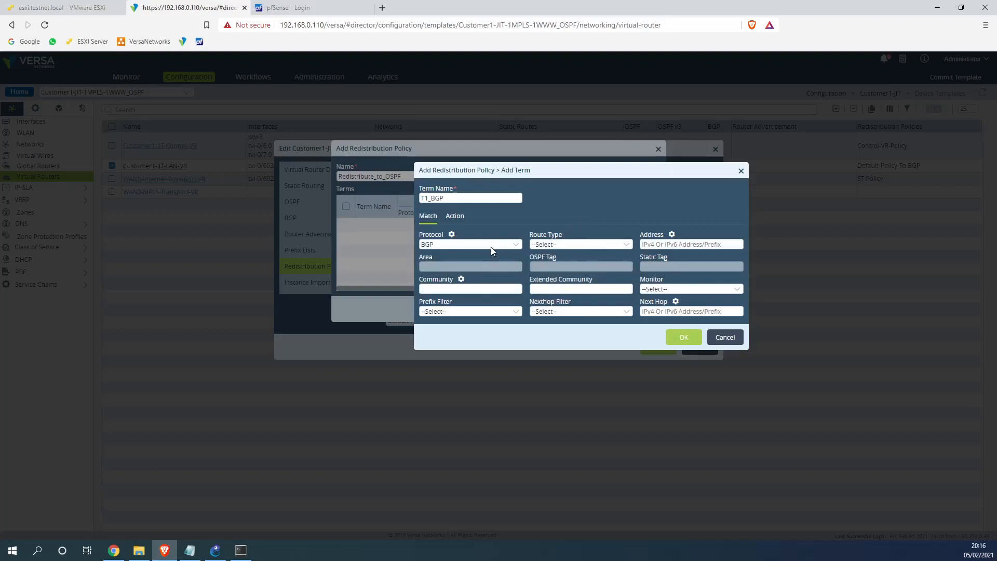
pyautogui.click(685, 336)
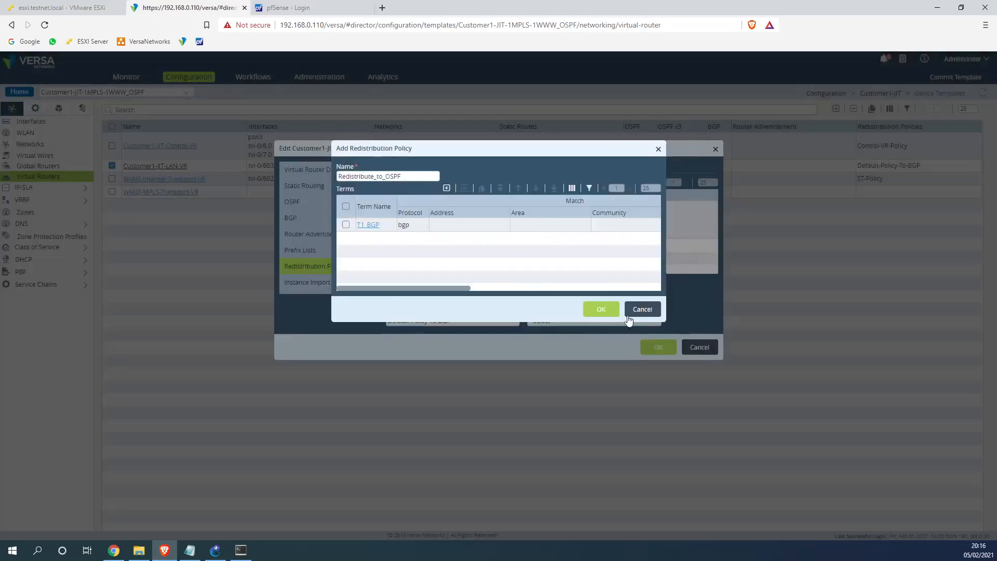
pyautogui.click(601, 309)
pyautogui.click(452, 293)
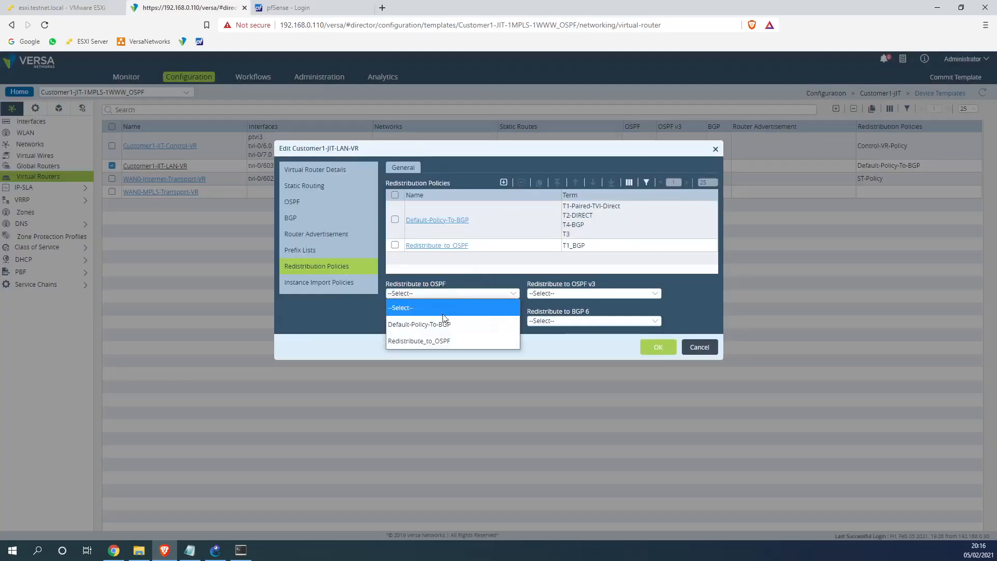
pyautogui.click(447, 343)
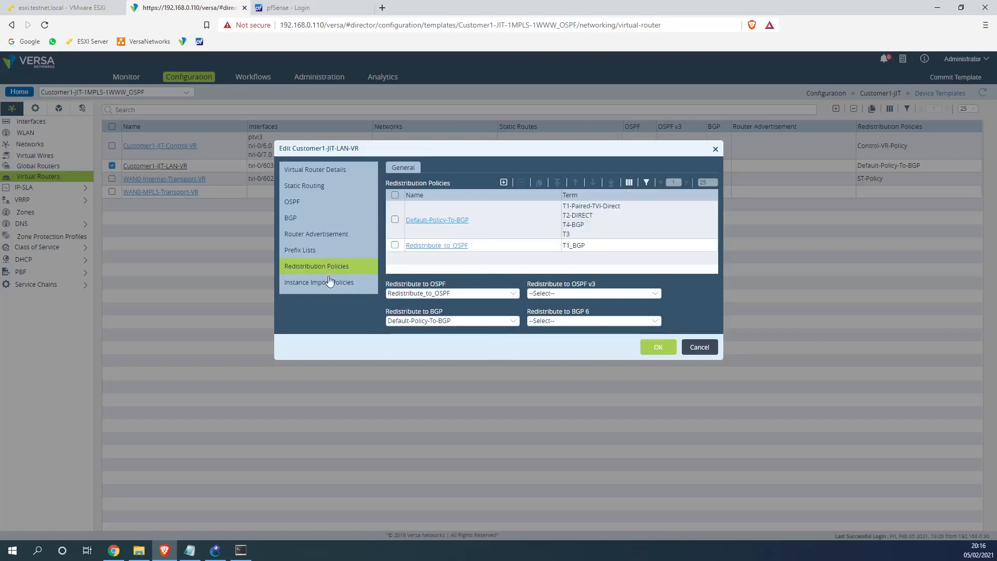
# Save Customer1-JIT-LAN-VR, review its OSPF instance without changes, and return to the device templates
pyautogui.click(659, 347)
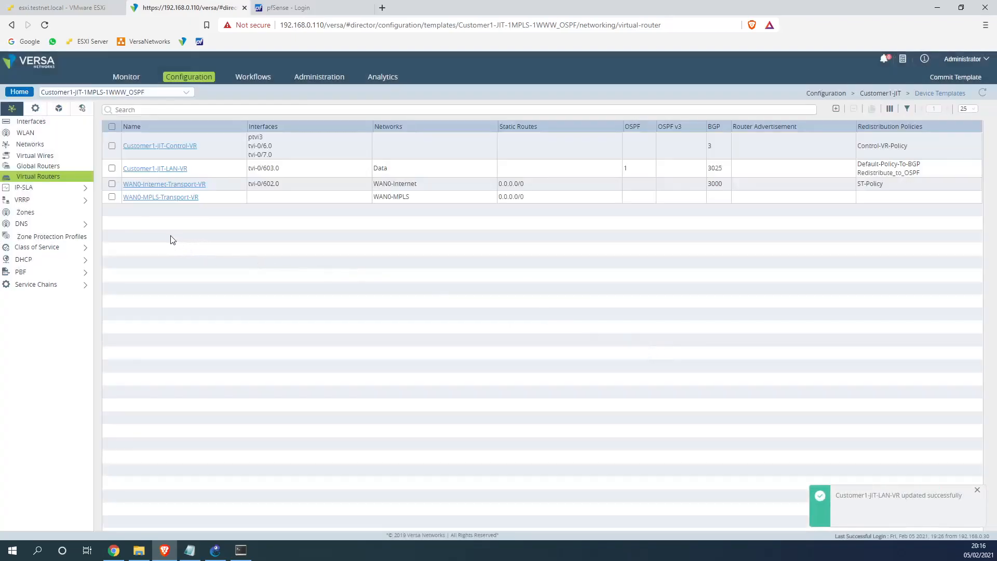
pyautogui.click(155, 170)
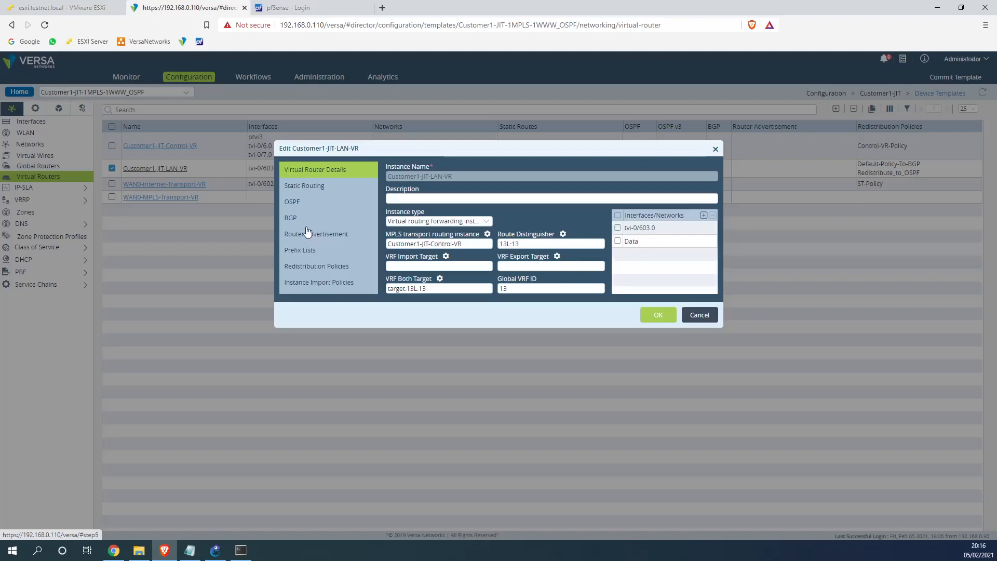
pyautogui.click(304, 204)
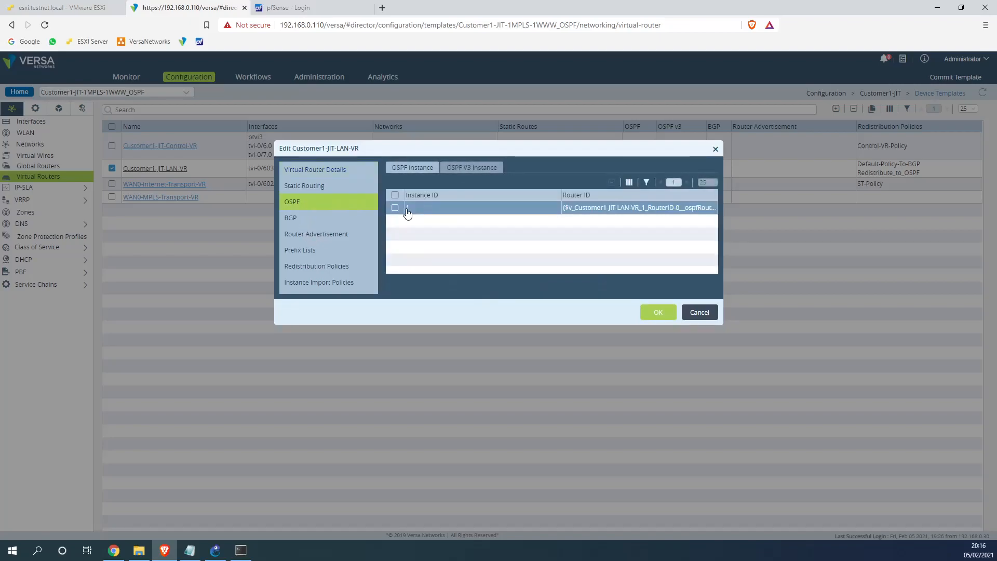
pyautogui.click(406, 208)
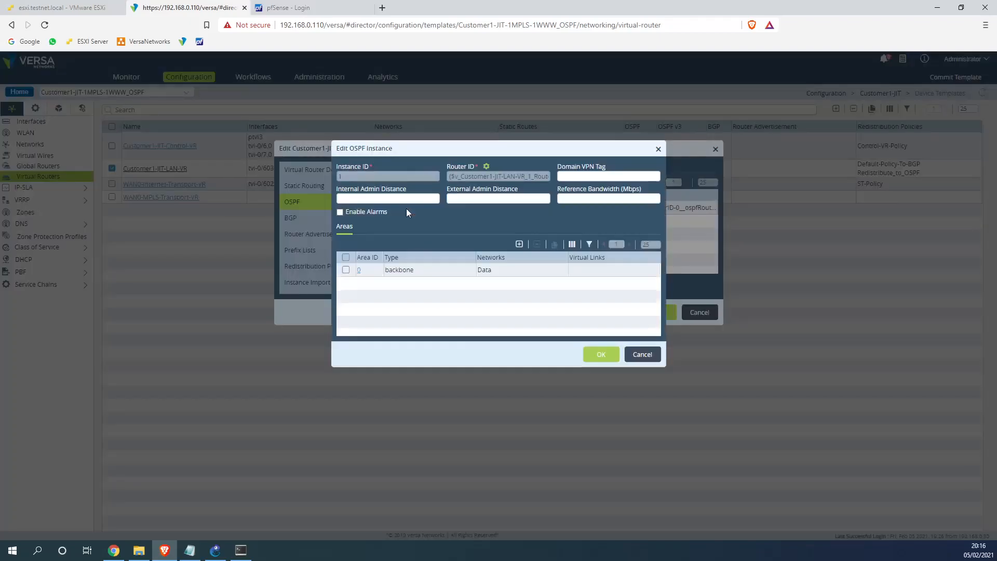
pyautogui.click(659, 149)
pyautogui.click(716, 150)
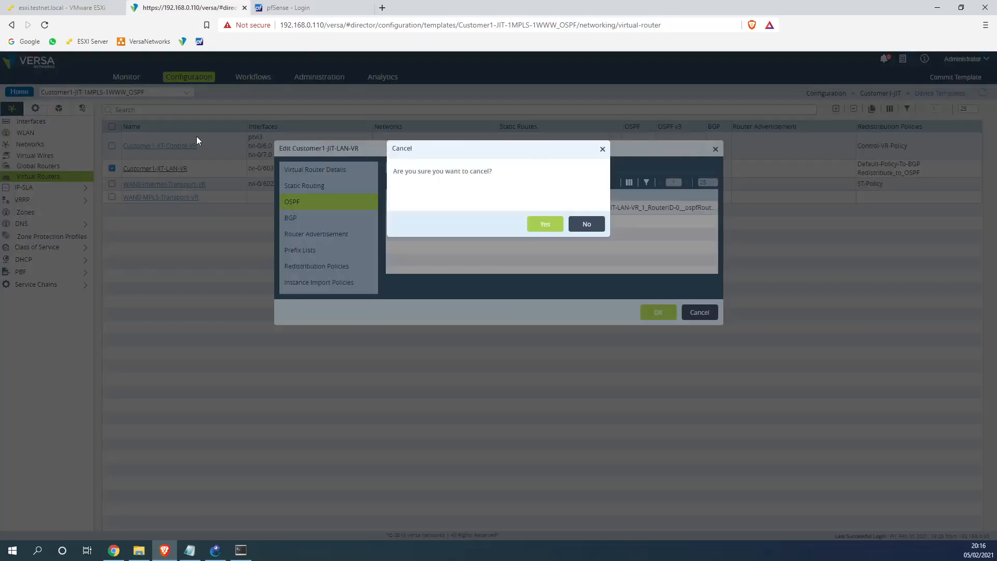
pyautogui.click(537, 223)
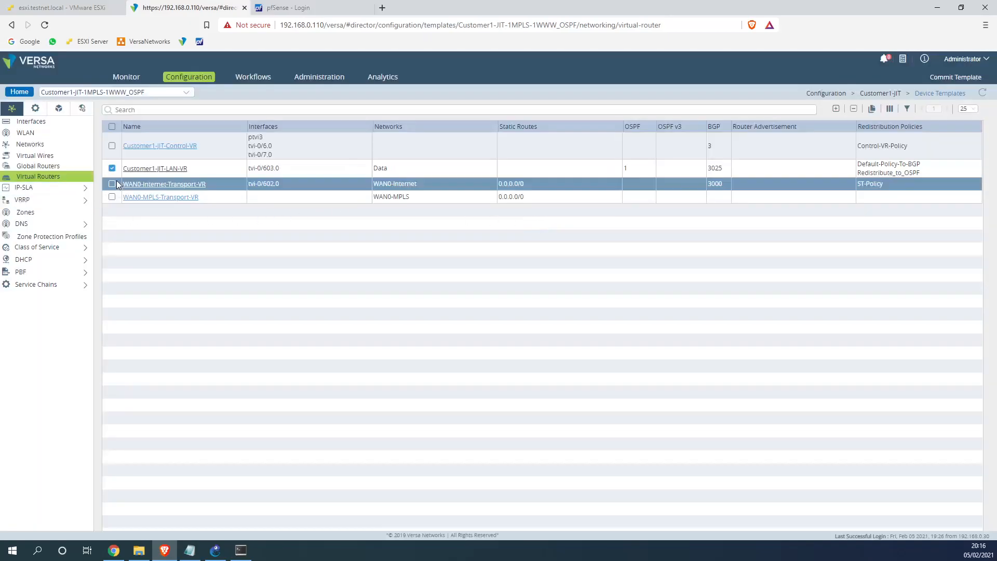
pyautogui.click(29, 90)
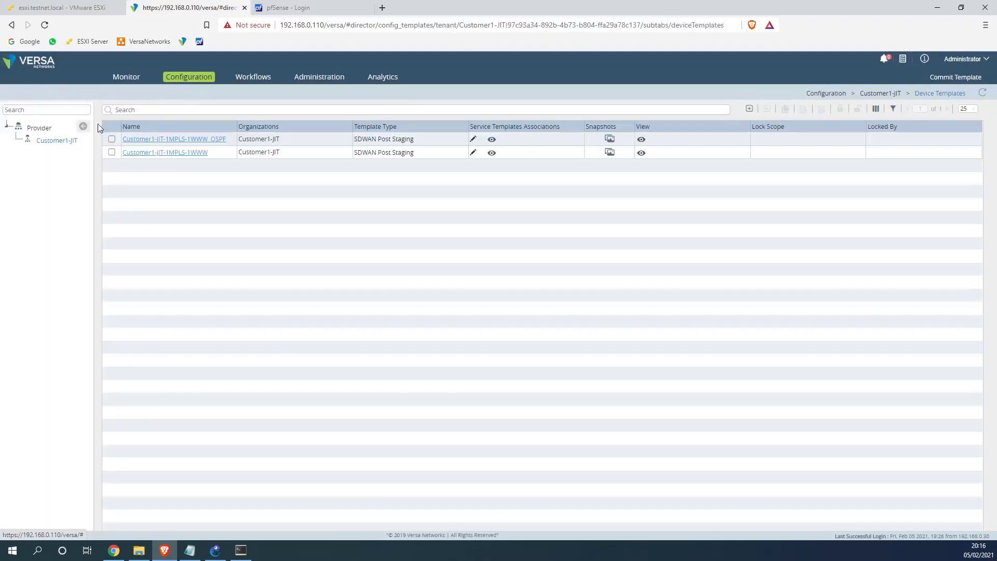
# Go to the Customer1-JIT device groups and select the existing DG-Customer1-JIT
pyautogui.click(160, 110)
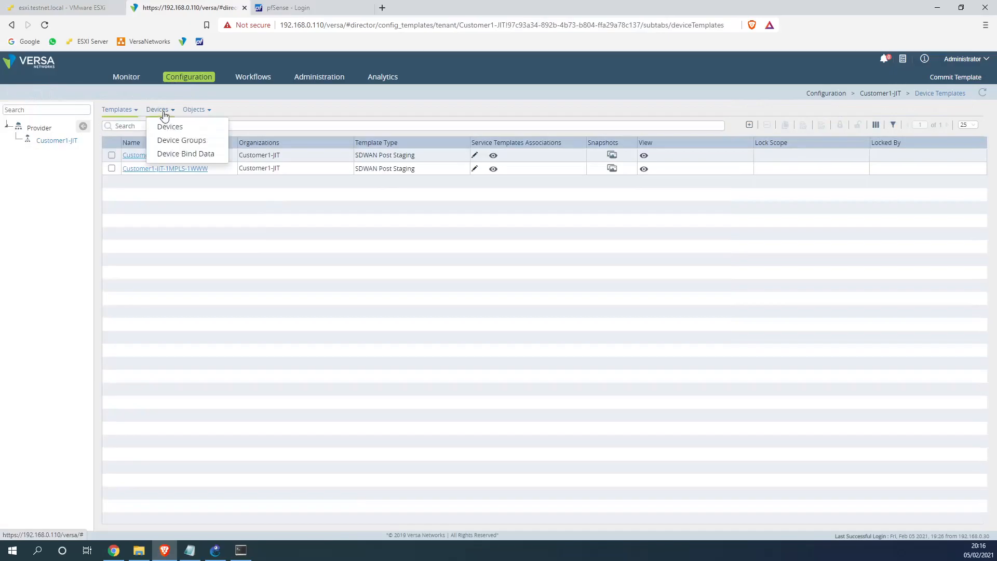
pyautogui.click(179, 142)
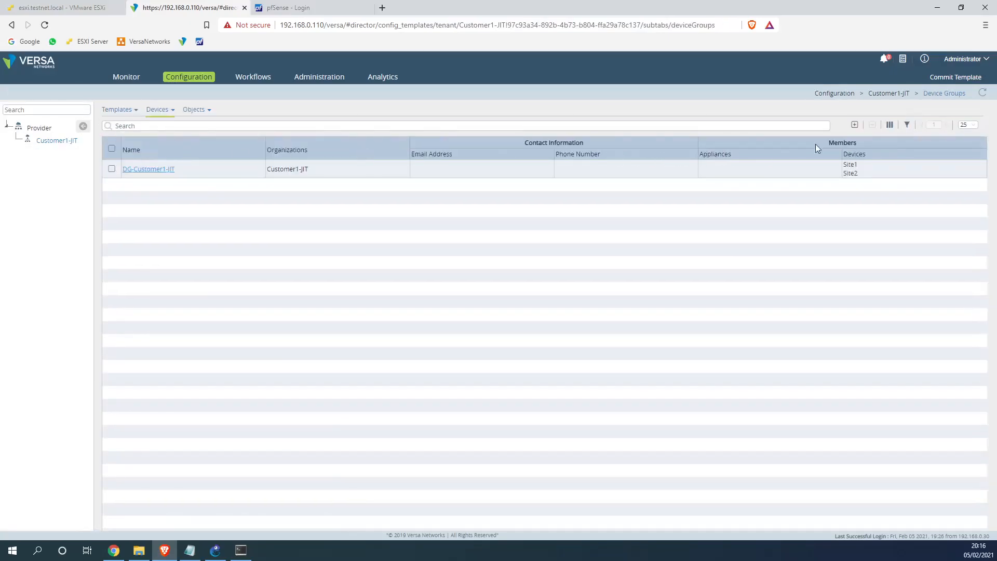
pyautogui.click(854, 124)
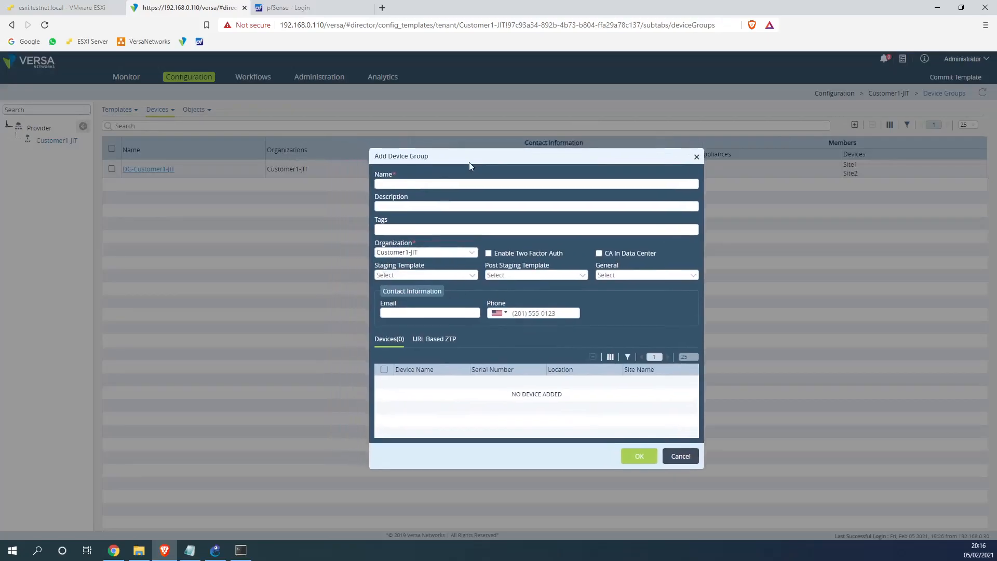
pyautogui.click(697, 157)
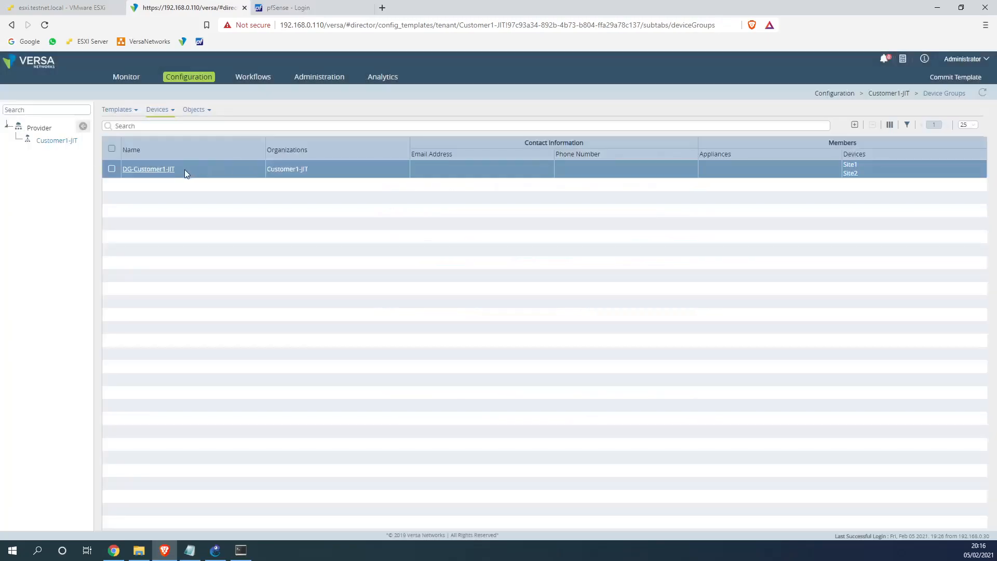
pyautogui.click(123, 174)
# Create device group DG-Customer1-JIT_OSPF with post staging template Customer1-JIT-1MPLS-1WWW_OSPF
pyautogui.click(854, 125)
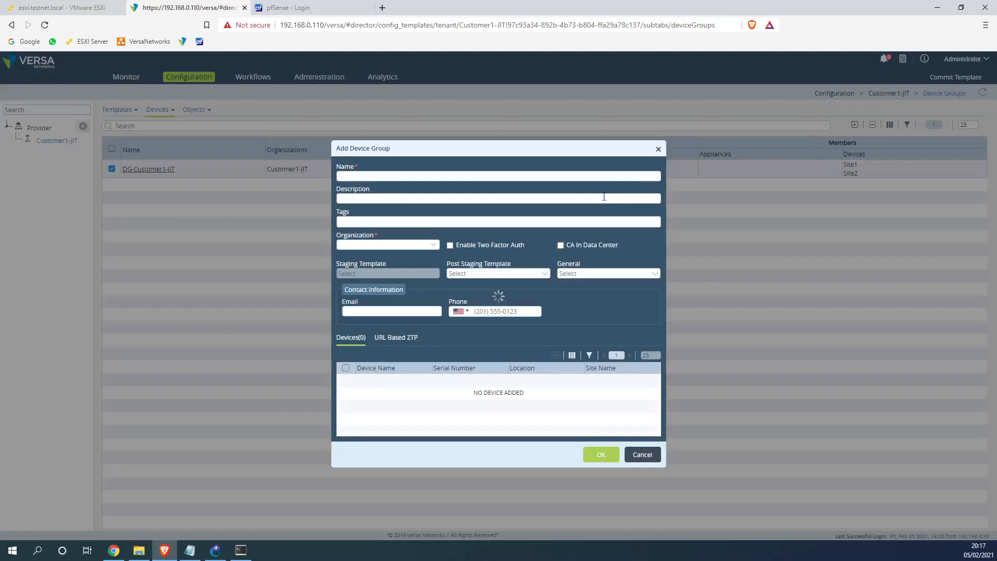
pyautogui.click(504, 176)
pyautogui.hotkey('ctrl', 'v')
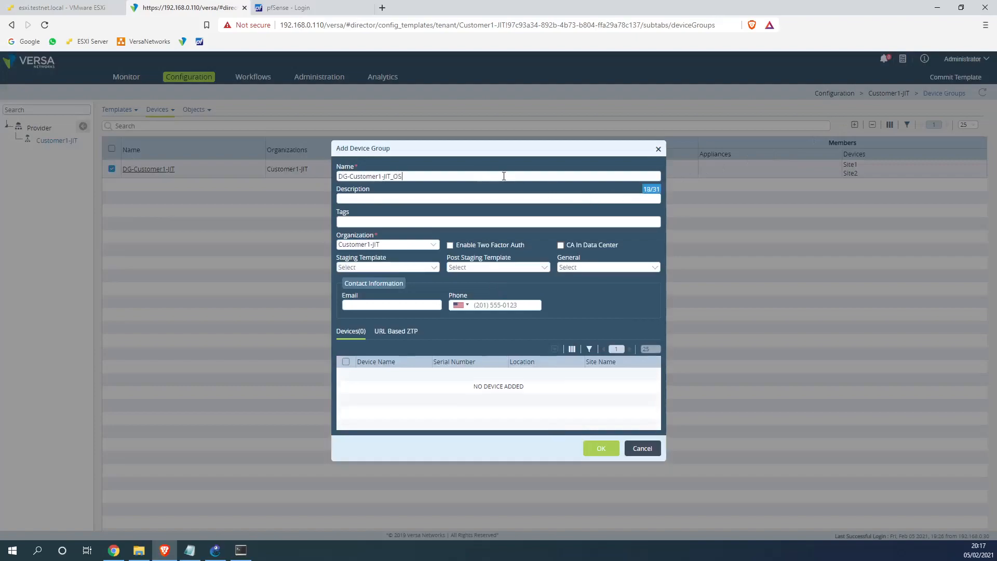
pyautogui.click(470, 263)
pyautogui.click(477, 266)
pyautogui.click(484, 288)
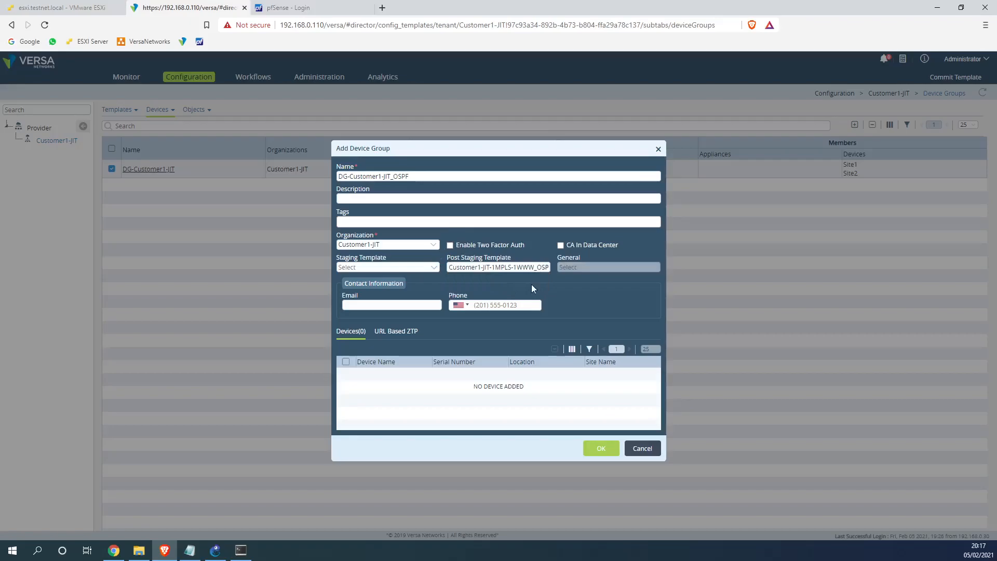
pyautogui.click(599, 449)
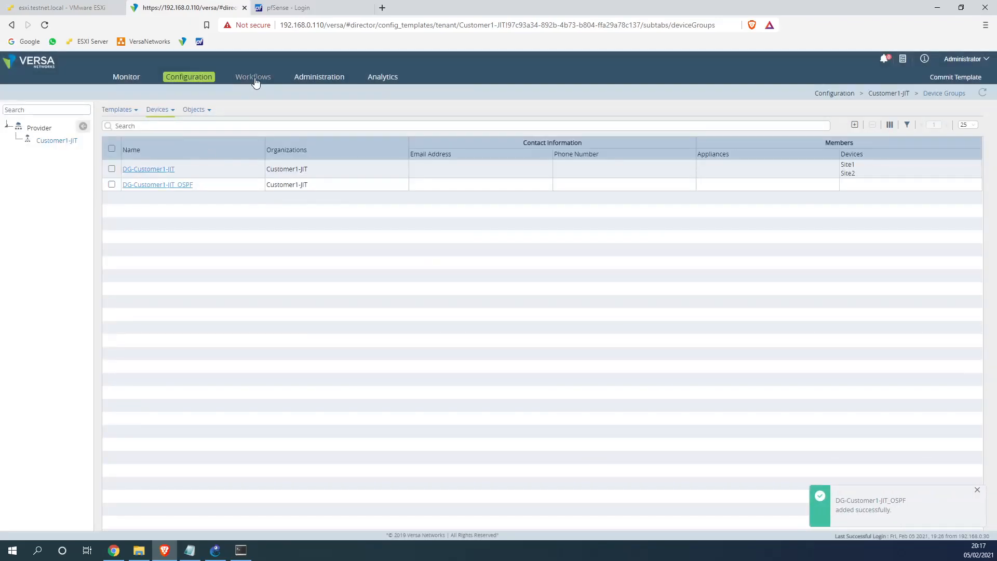
pyautogui.click(253, 77)
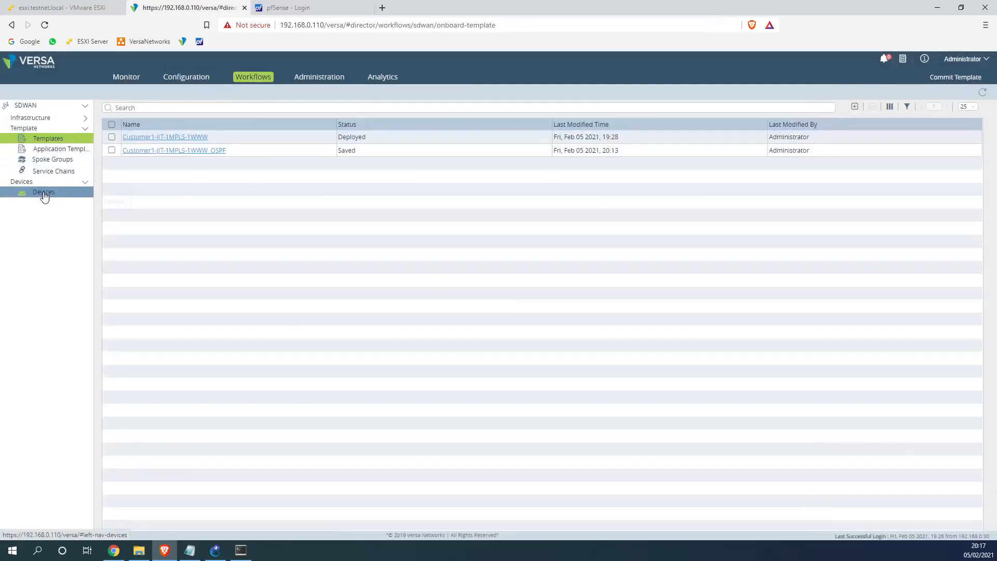
# Open Site1's device settings and move it into device group DG-Customer1-JIT_OSPF
pyautogui.click(44, 193)
pyautogui.click(188, 150)
pyautogui.doubleClick(129, 137)
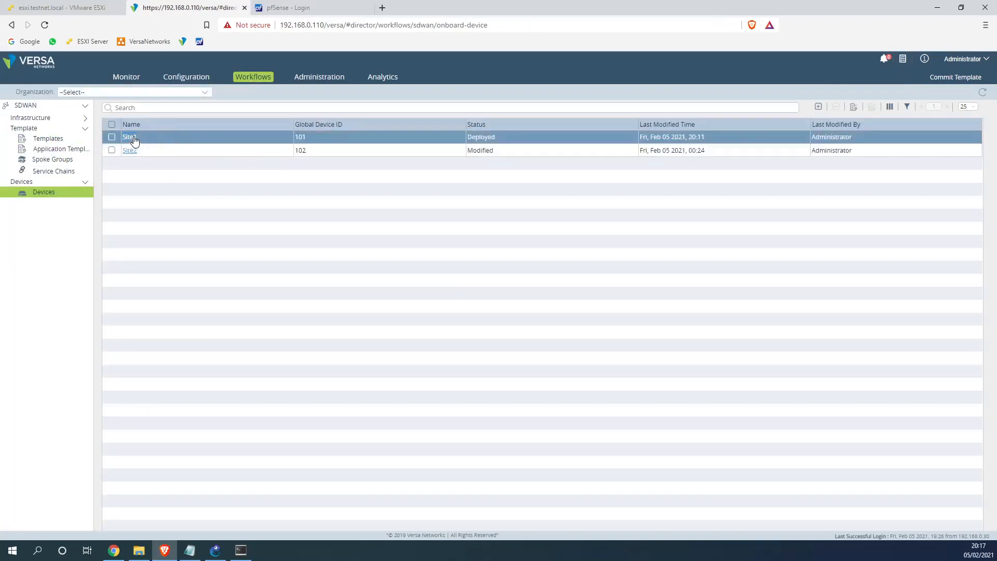
pyautogui.click(112, 136)
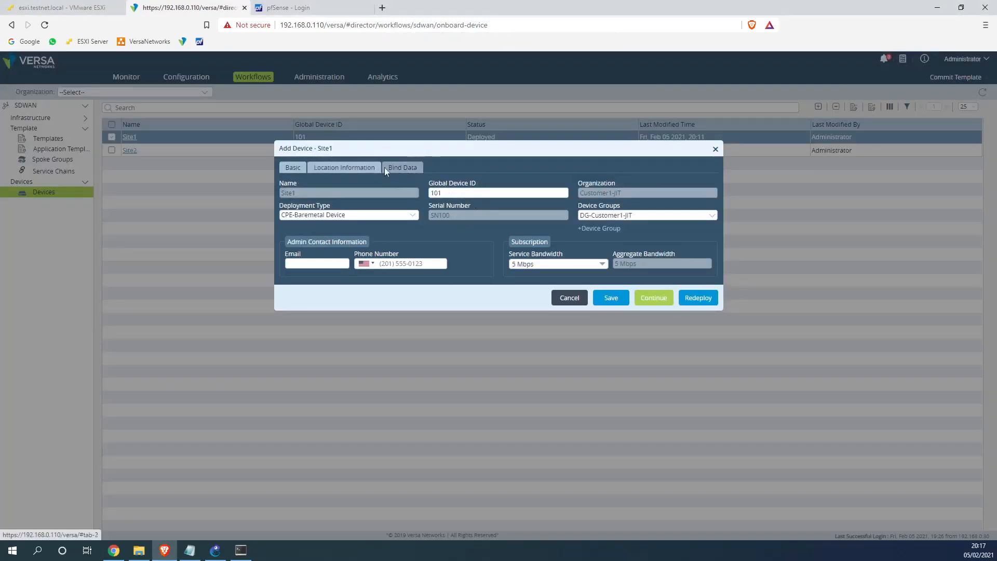
pyautogui.click(628, 215)
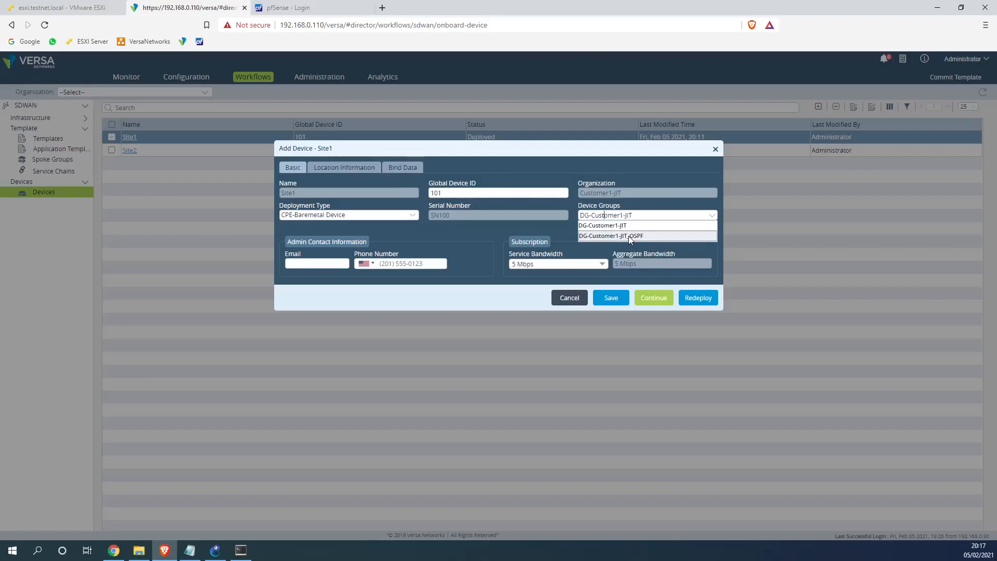
pyautogui.click(629, 235)
# Set Site1's OSPF router ID bind value to 172.16.1.1 and redeploy the device
pyautogui.click(396, 166)
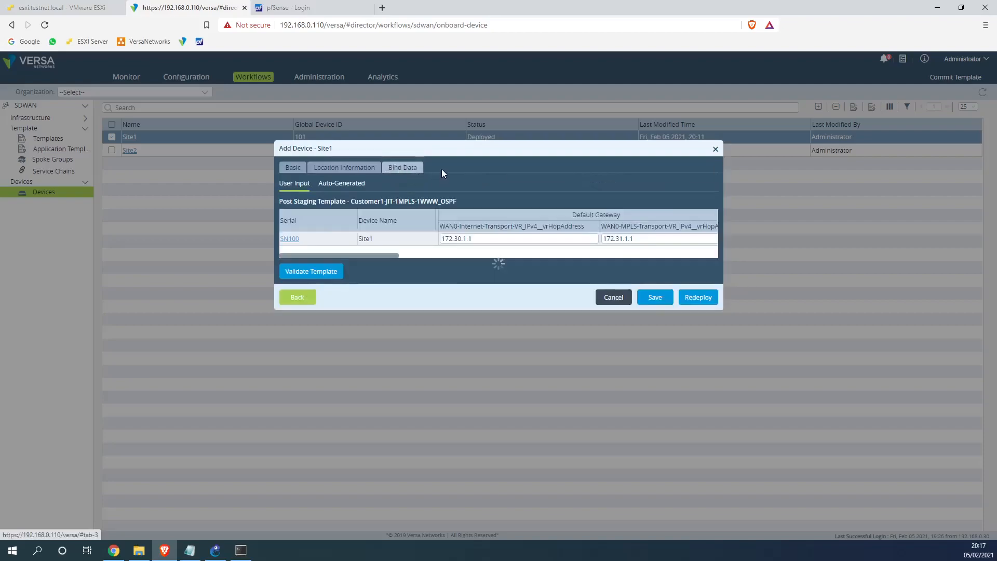
pyautogui.moveTo(393, 254); pyautogui.dragTo(698, 259)
pyautogui.click(629, 237)
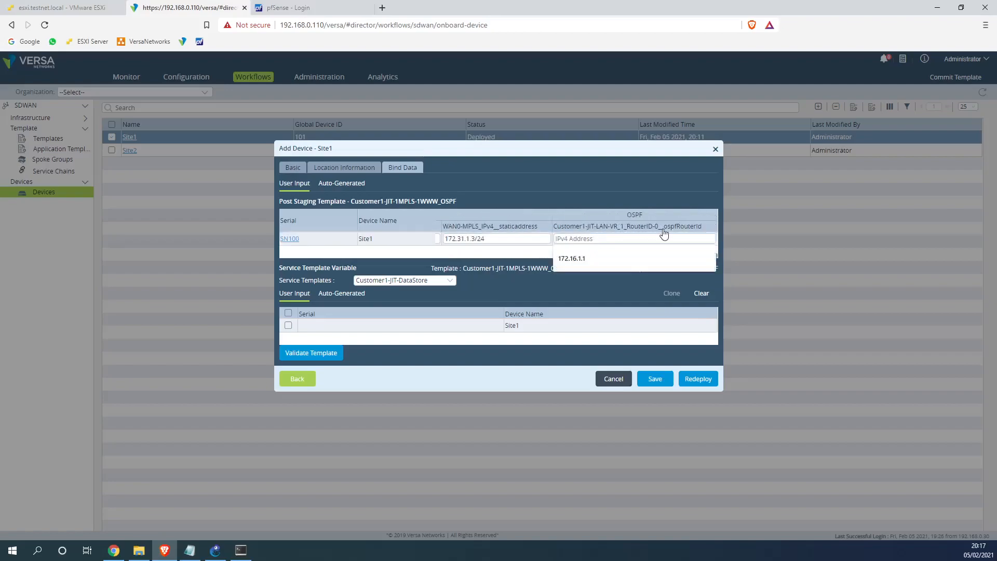
pyautogui.write('172.16.1.1')
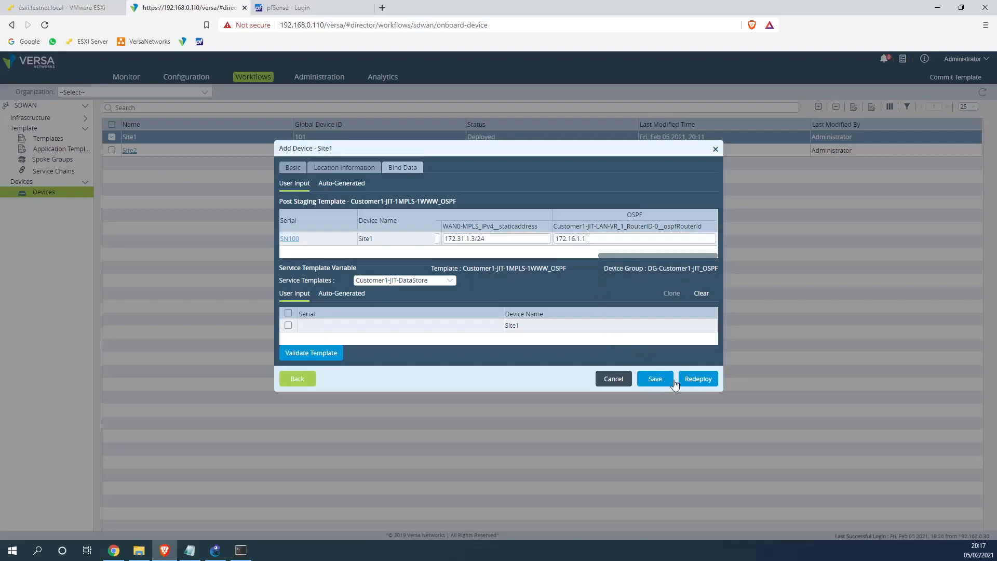
pyautogui.click(696, 379)
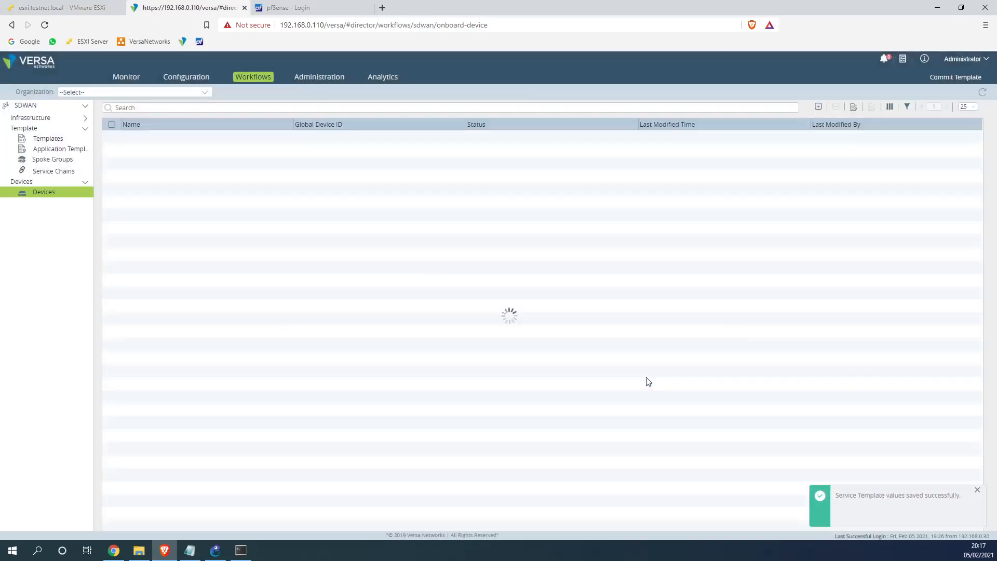
# Begin committing Customer1-JIT-1MPLS-1WWW_OSPF with Site1 ticked, then cancel that attempt
pyautogui.click(944, 80)
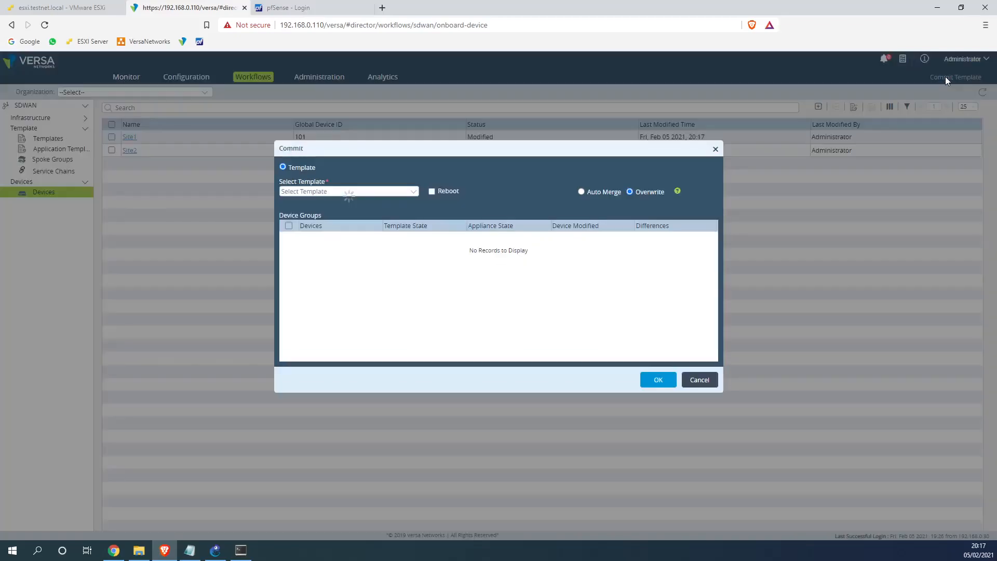
pyautogui.click(391, 193)
pyautogui.click(347, 212)
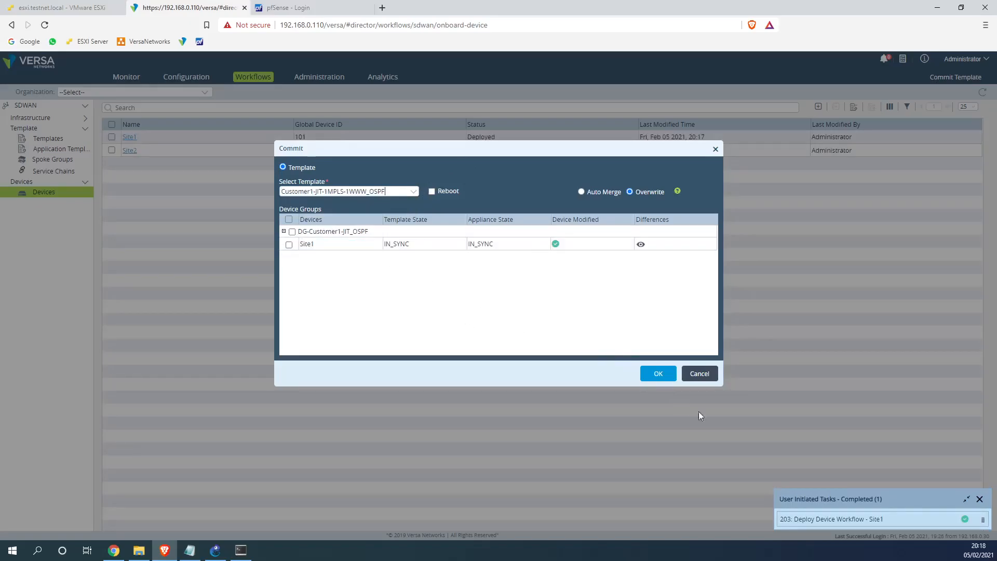
pyautogui.click(244, 551)
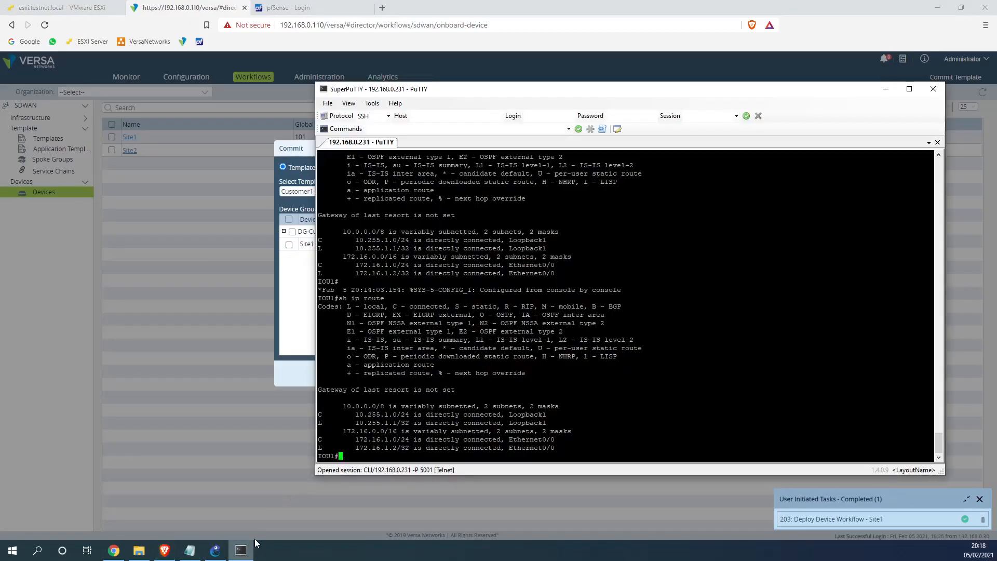
pyautogui.click(299, 333)
pyautogui.click(289, 244)
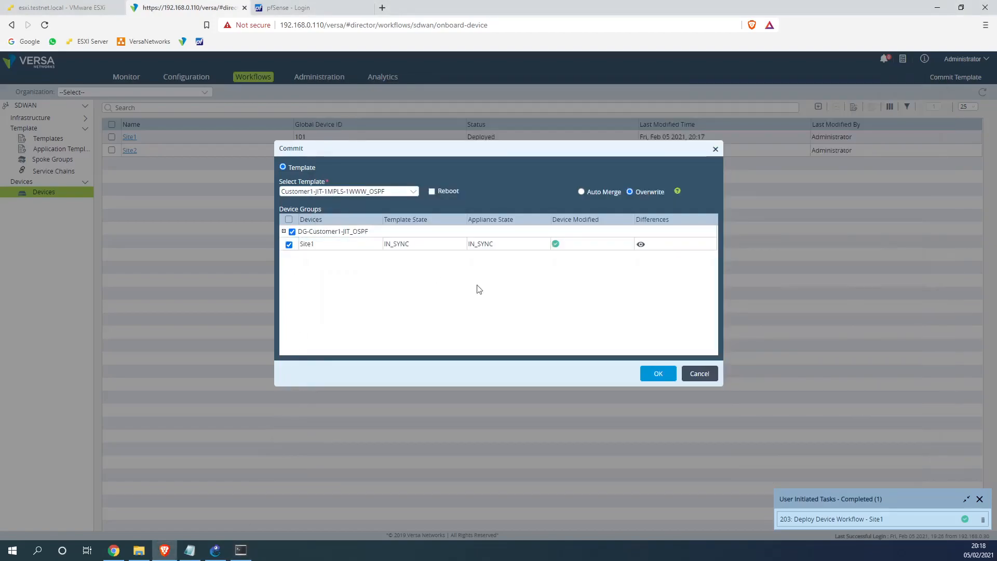
pyautogui.click(696, 374)
pyautogui.click(240, 549)
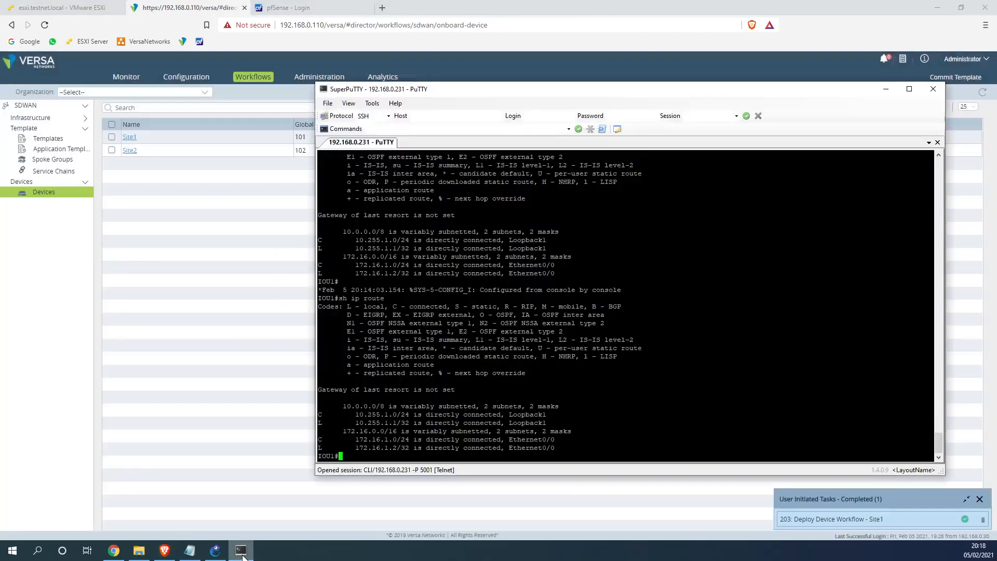
pyautogui.click(226, 477)
# Reselect the Customer1-JIT-1MPLS-1WWW_OSPF template, tick Site1 and submit the commit
pyautogui.click(967, 77)
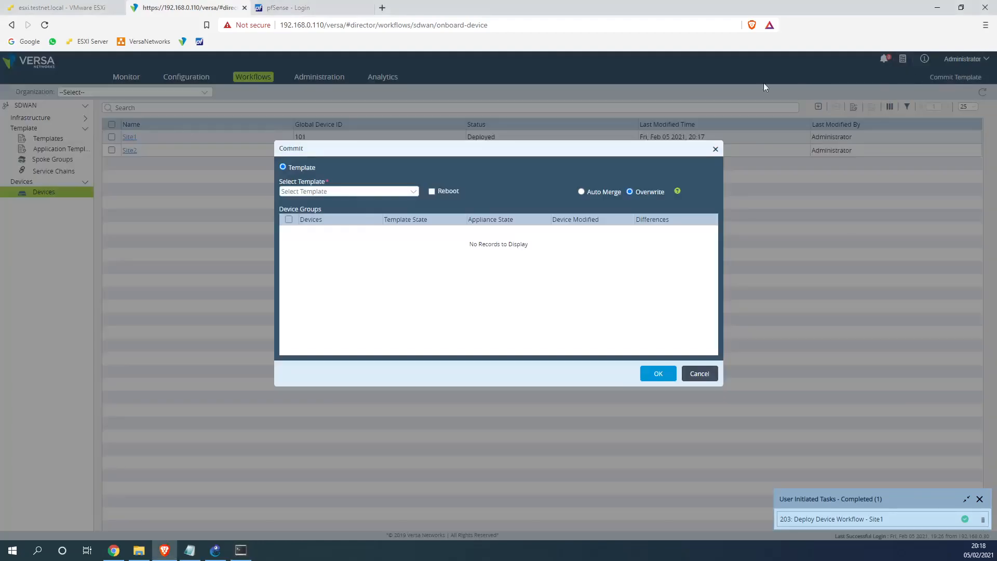
pyautogui.click(351, 191)
pyautogui.click(327, 203)
pyautogui.click(334, 191)
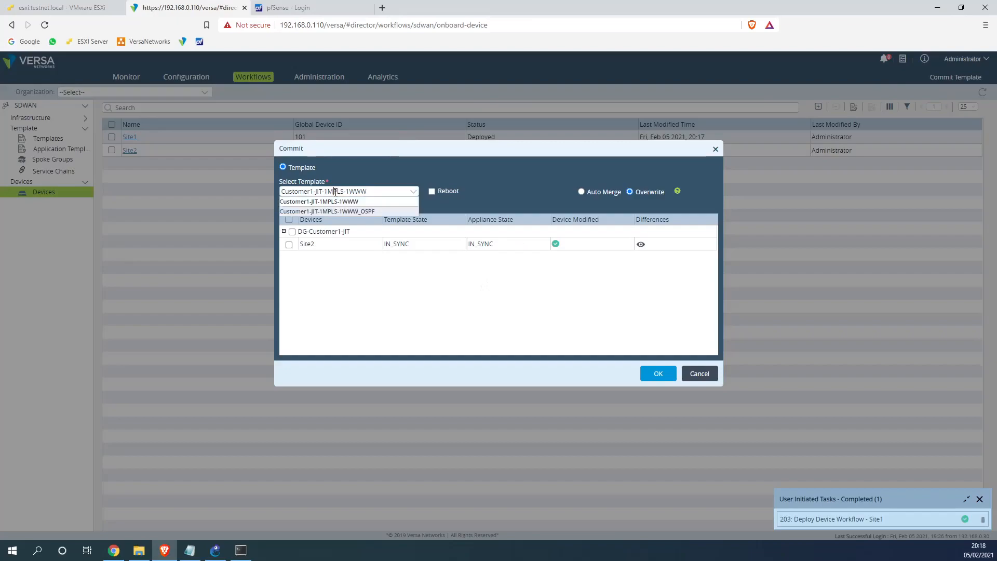
pyautogui.click(330, 212)
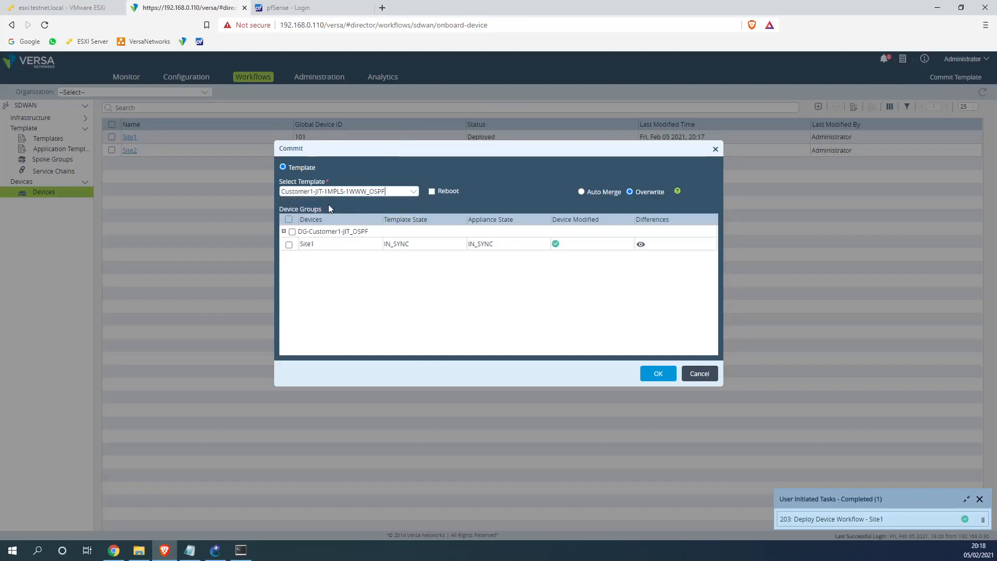
pyautogui.click(289, 244)
pyautogui.moveTo(410, 244); pyautogui.dragTo(385, 248)
pyautogui.click(384, 248)
pyautogui.click(660, 375)
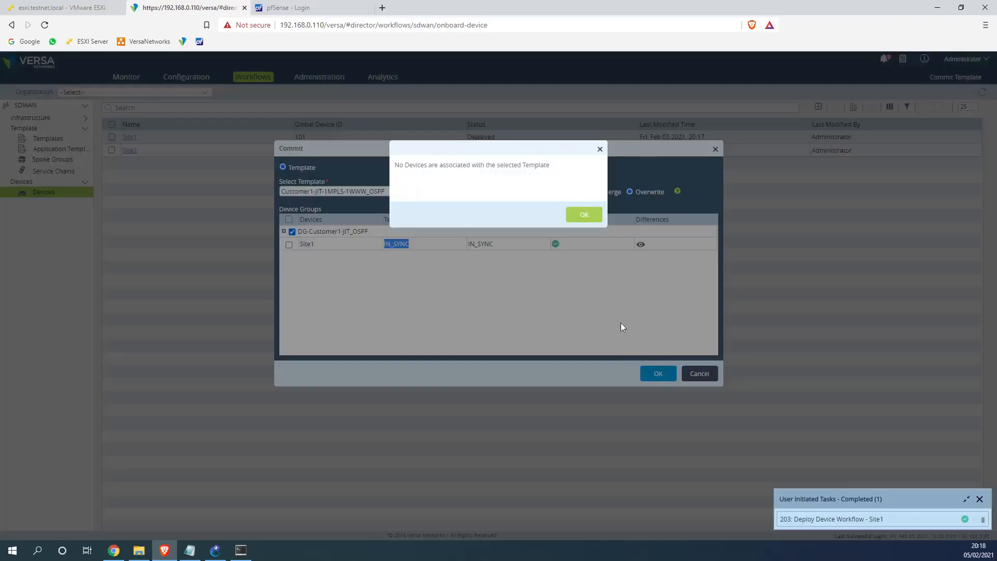
# Dismiss the no-devices warning, re-tick Site1 and confirm the commit
pyautogui.click(581, 218)
pyautogui.click(289, 244)
pyautogui.click(659, 374)
pyautogui.click(240, 550)
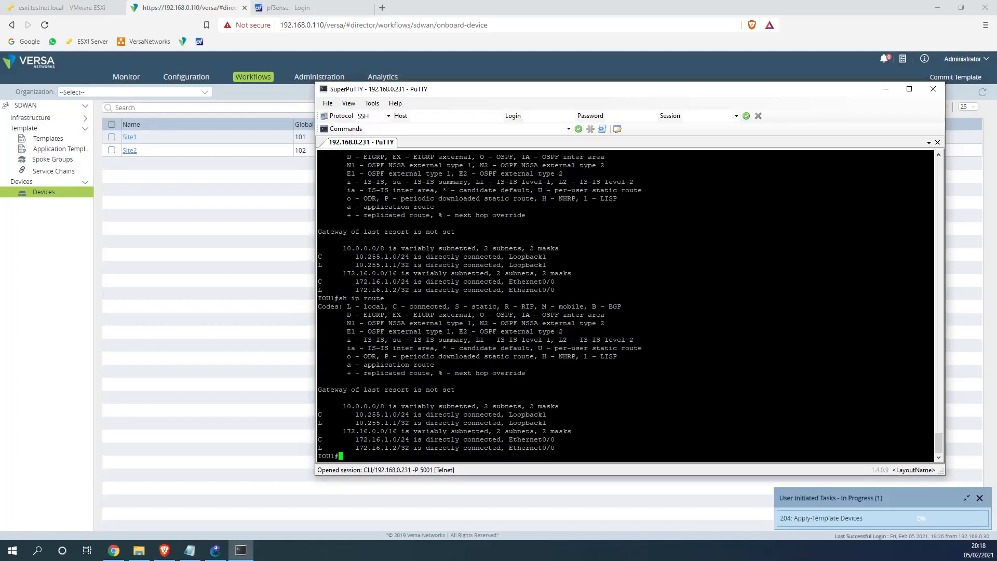
# Re-run sh ip ospf neighbor until the adjacency with 172.16.1.1 shows FULL
pyautogui.press('Up')
pyautogui.press('Up')
pyautogui.press('Up')
pyautogui.press('Up')
pyautogui.press('Up')
pyautogui.press('Return')
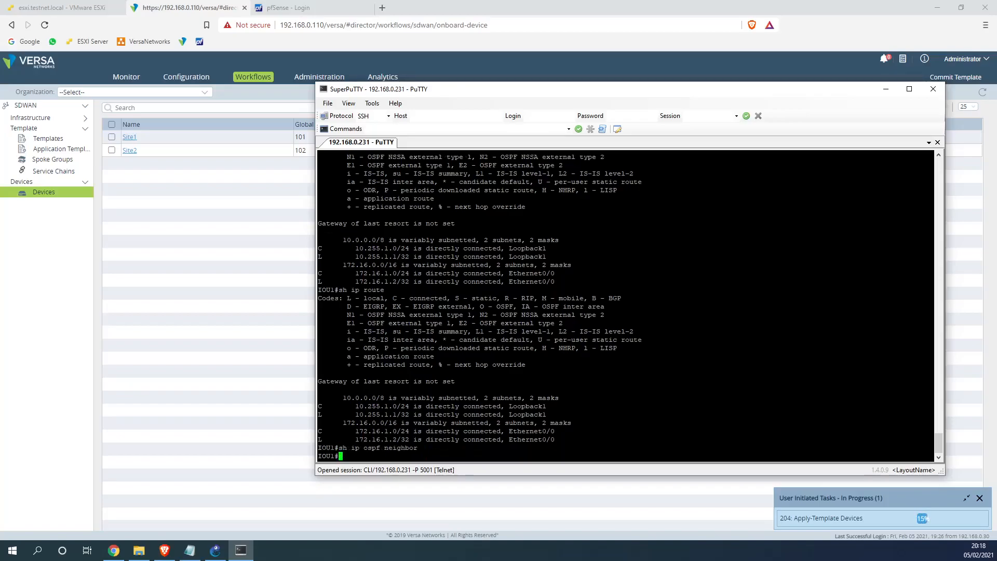
pyautogui.press('Up')
pyautogui.press('Return')
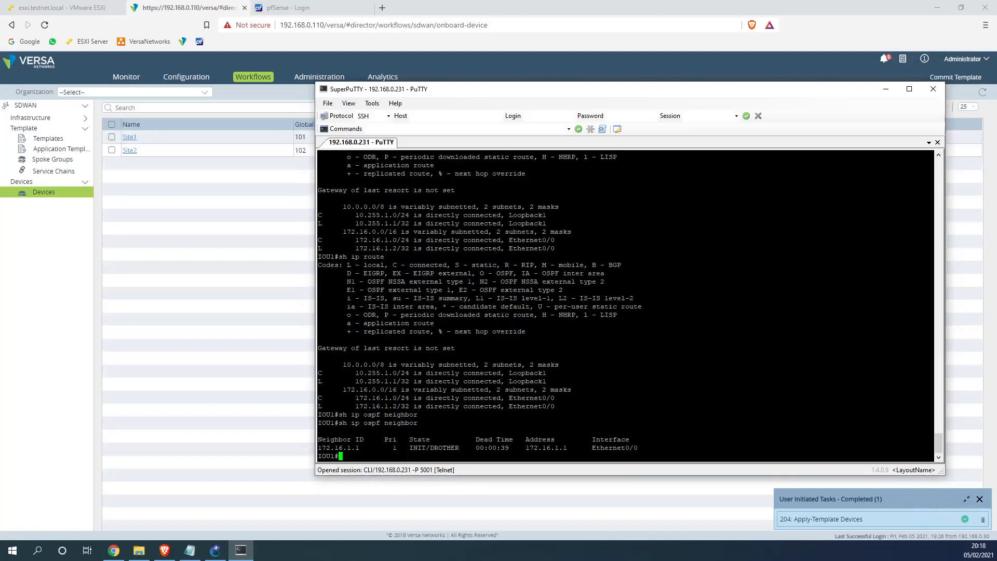
pyautogui.press('Up')
pyautogui.press('Return')
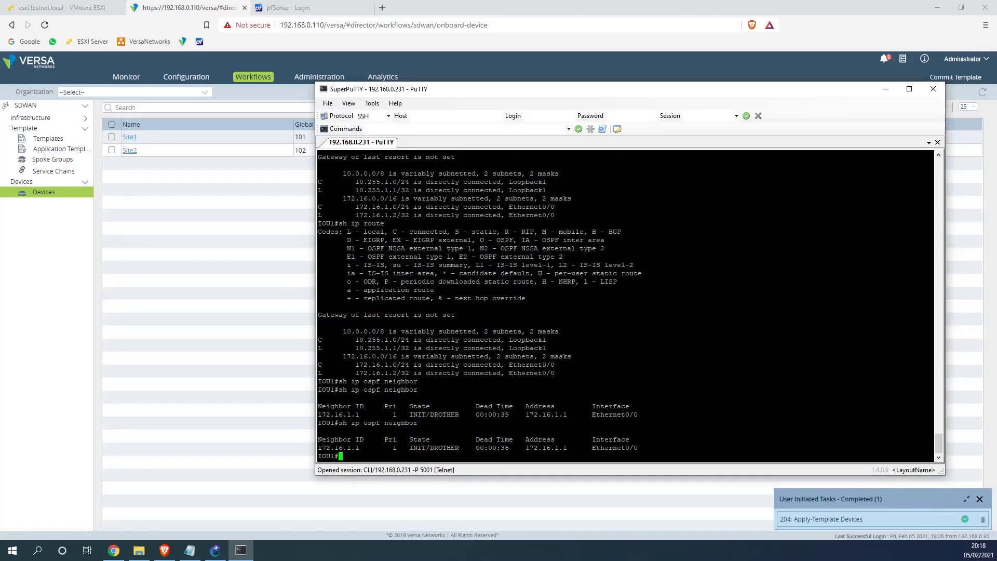
pyautogui.press('Up')
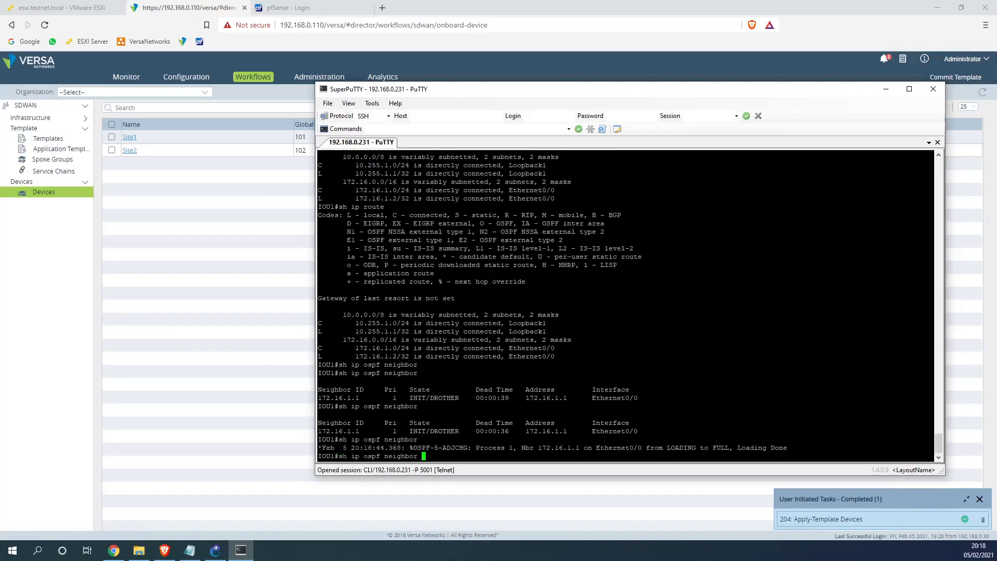
# Run sh ip route and highlight the new O E2 routes for 172.16.2.0/24 and the default route
pyautogui.press('Up')
pyautogui.press('Return')
pyautogui.press('Up')
pyautogui.press('Return')
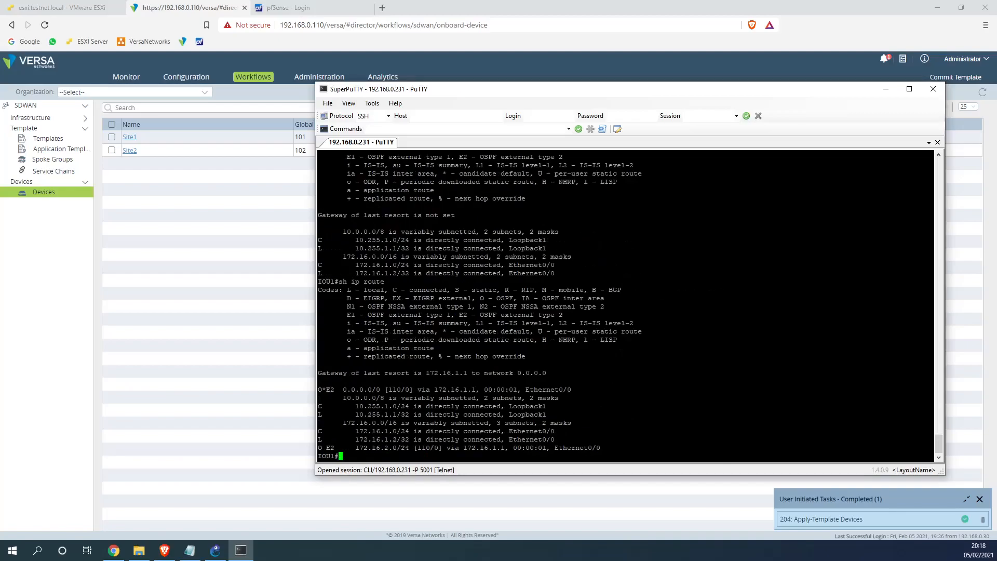
pyautogui.moveTo(932, 448); pyautogui.dragTo(320, 448)
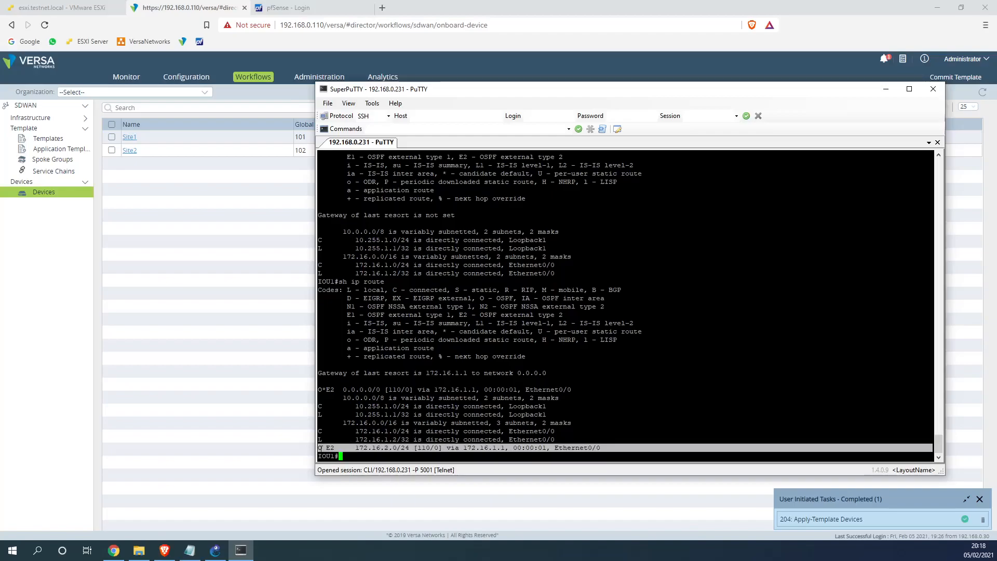
pyautogui.moveTo(318, 390); pyautogui.dragTo(933, 389)
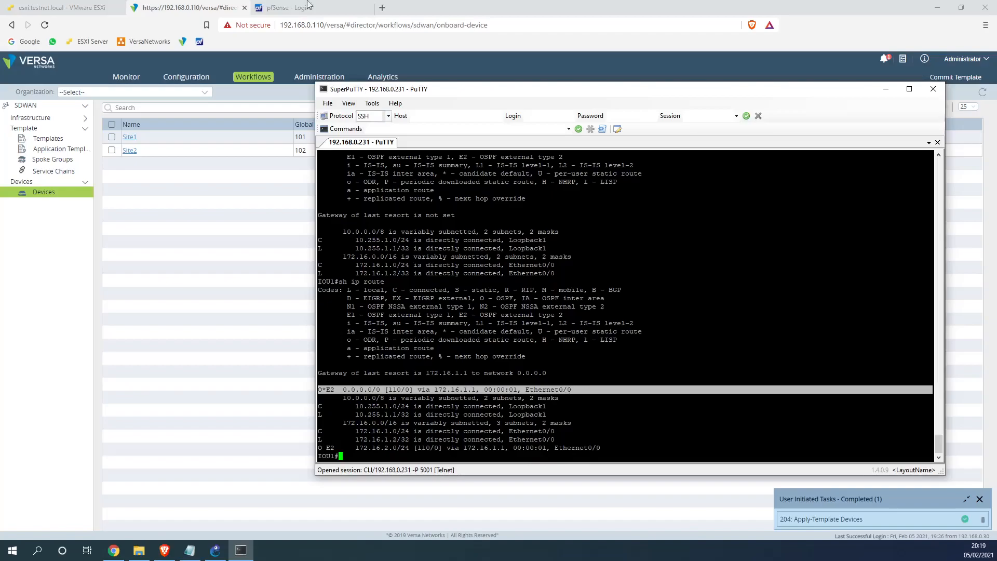
pyautogui.click(62, 10)
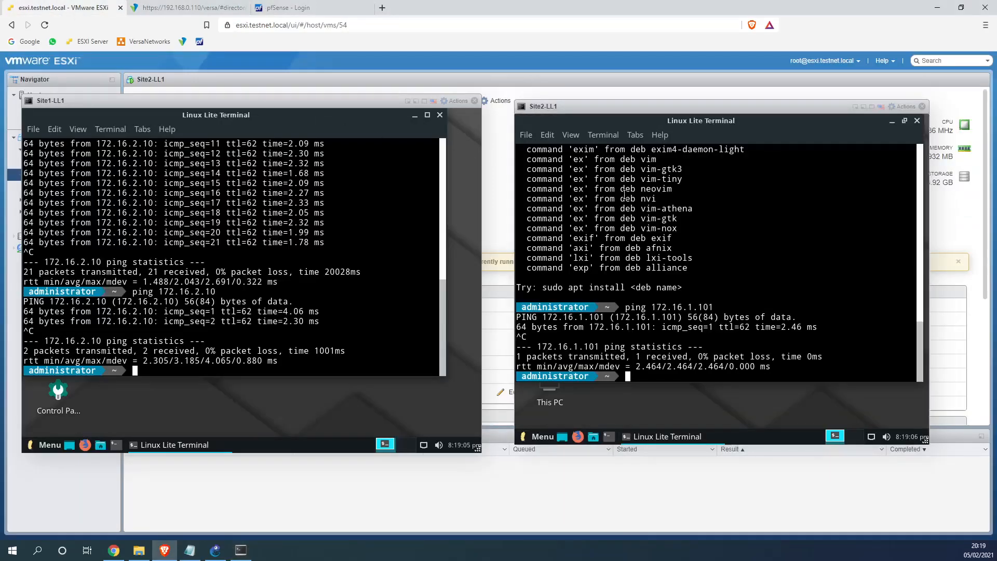
# From Site2-LL1, ping 172.16.1.1, 172.16.1.2 and 10.255.1.1, stopping each with Ctrl+C
pyautogui.write('ping 172.16.1.1')
pyautogui.press('Return')
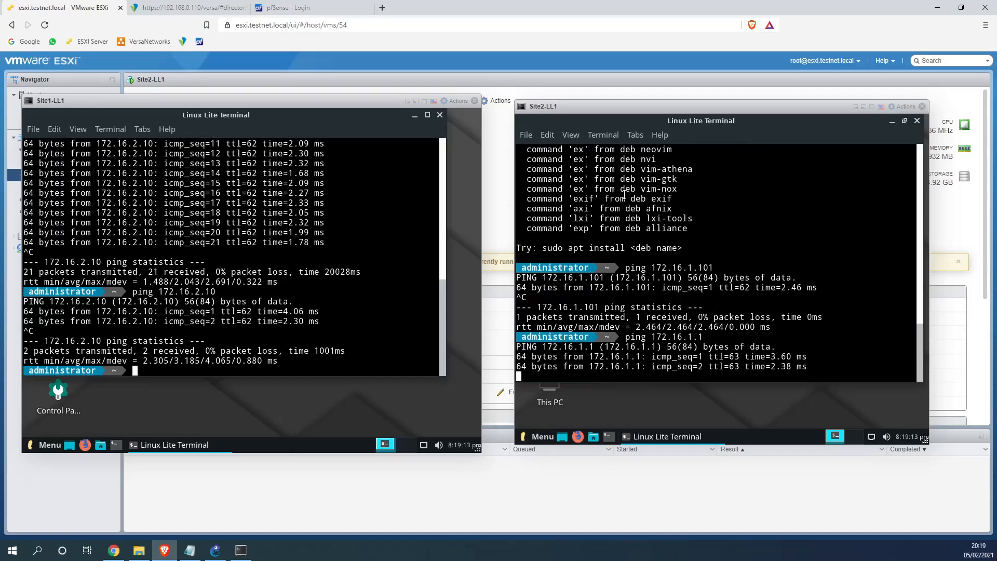
pyautogui.hotkey('ctrl', 'c')
pyautogui.press('Up')
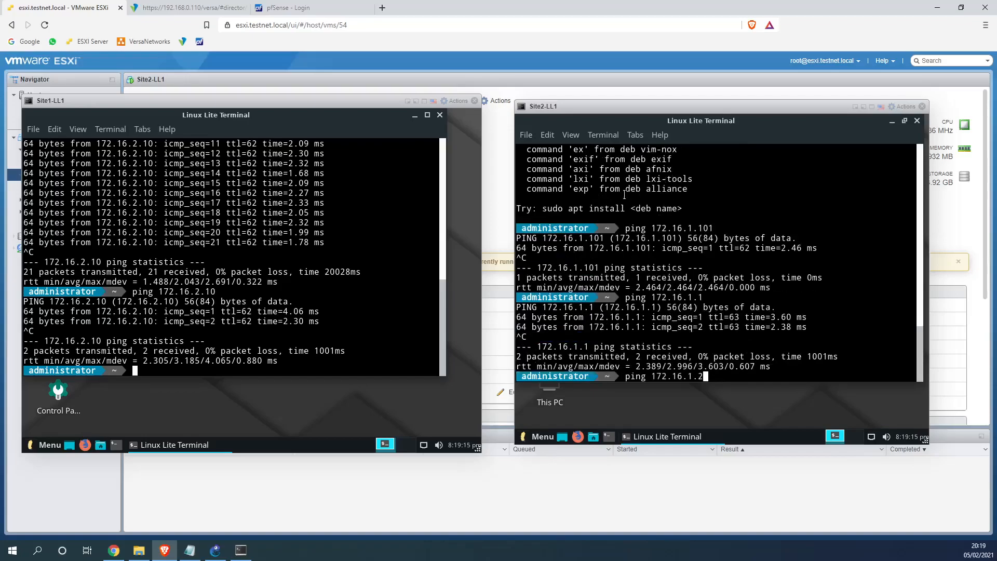
pyautogui.press('Return')
pyautogui.hotkey('ctrl', 'c')
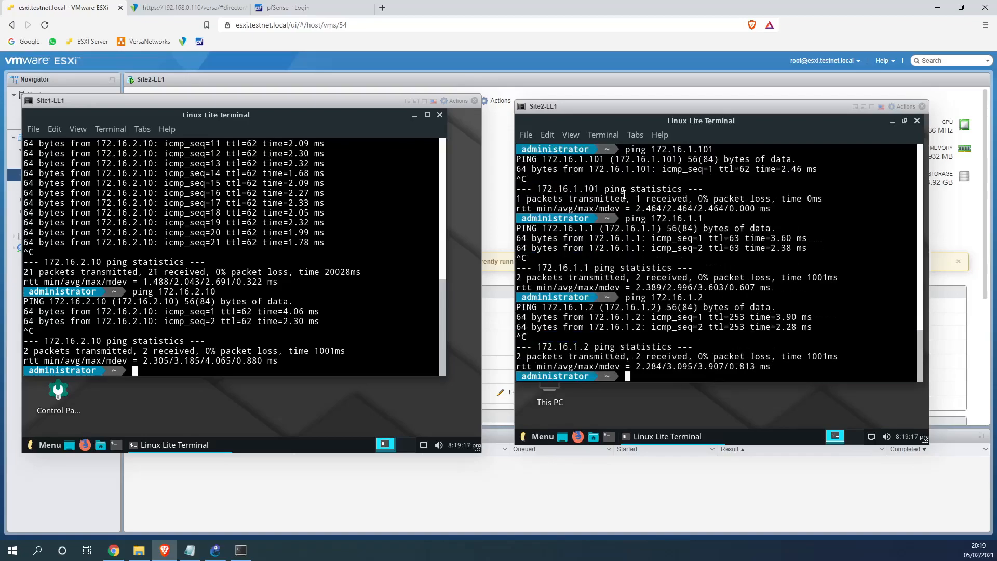
pyautogui.write('ping 10.255.1.1')
pyautogui.press('Return')
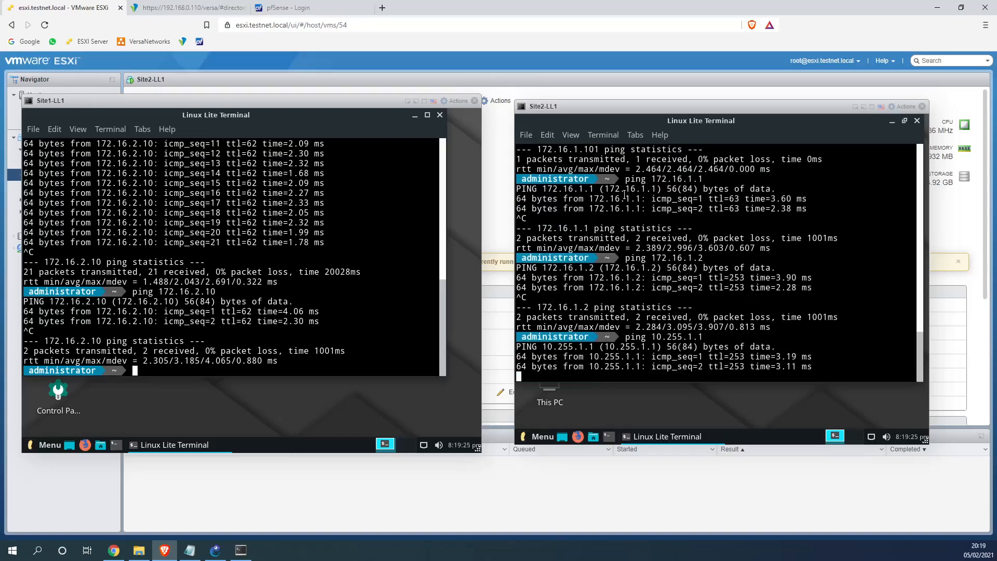
pyautogui.hotkey('ctrl', 'c')
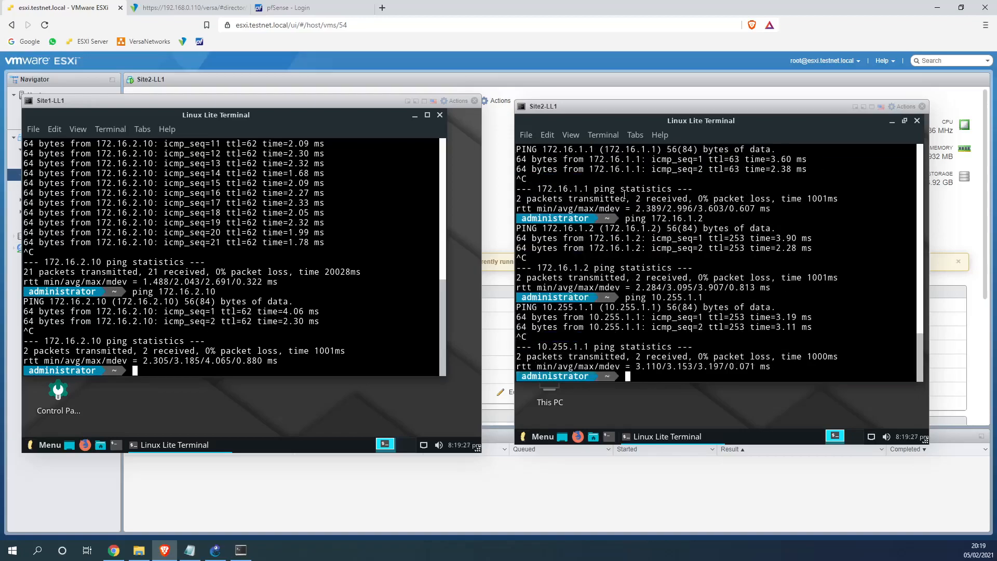
pyautogui.click(166, 5)
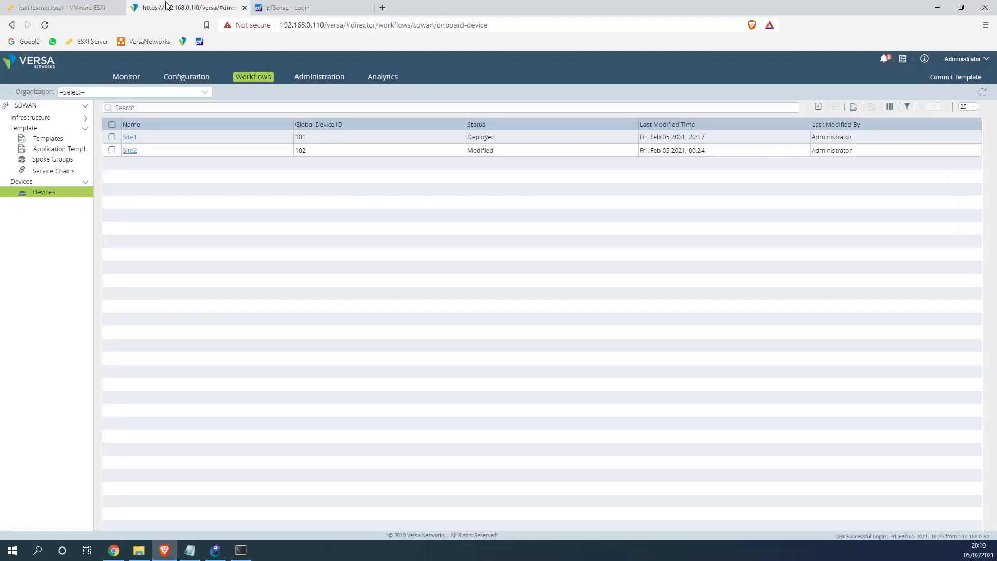
# Highlight IOU1's default and 10.0.0.0/8 route lines, then go back to the Customer1-JIT device groups
pyautogui.moveTo(246, 551)
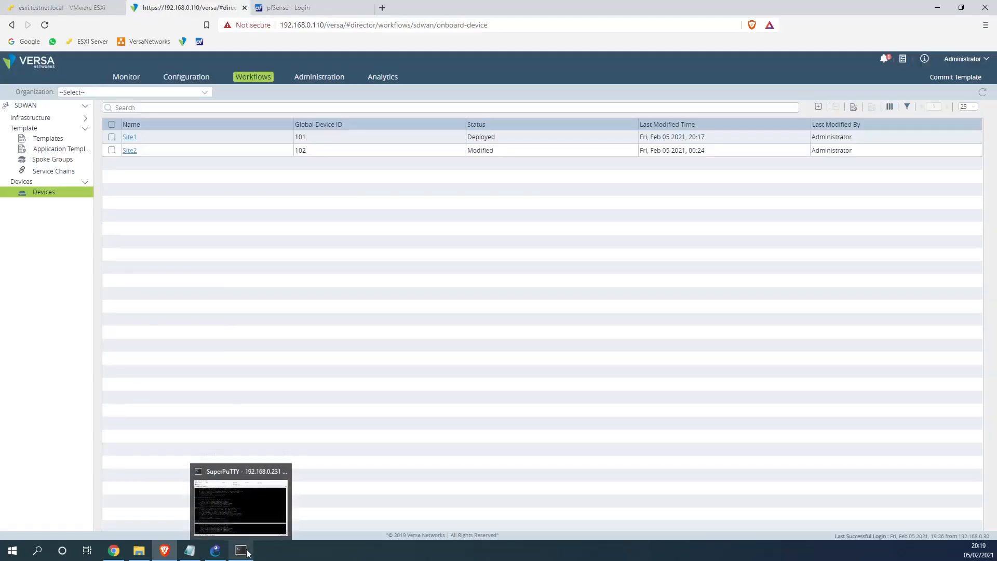
pyautogui.click(244, 516)
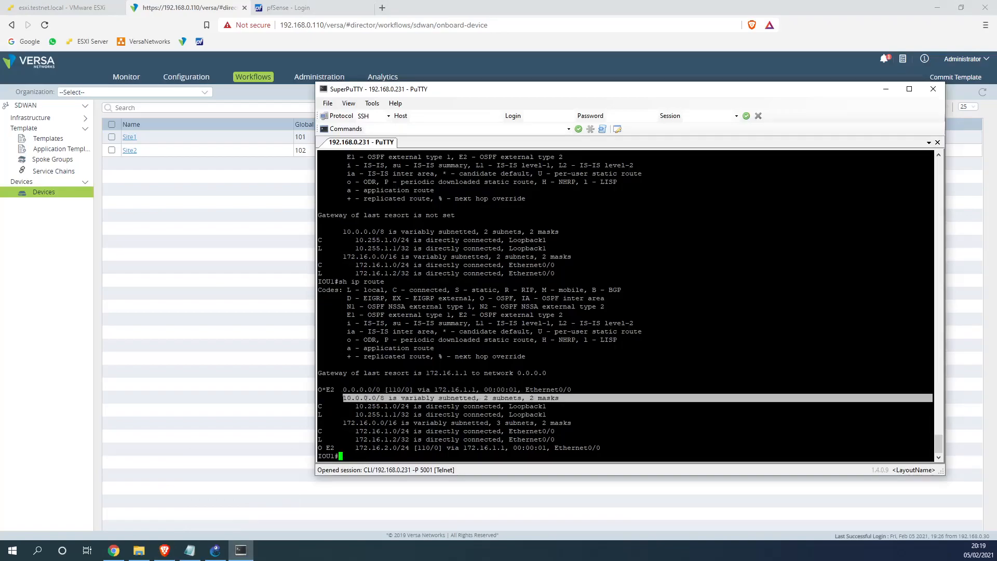
pyautogui.moveTo(318, 389); pyautogui.dragTo(574, 395)
pyautogui.click(320, 390)
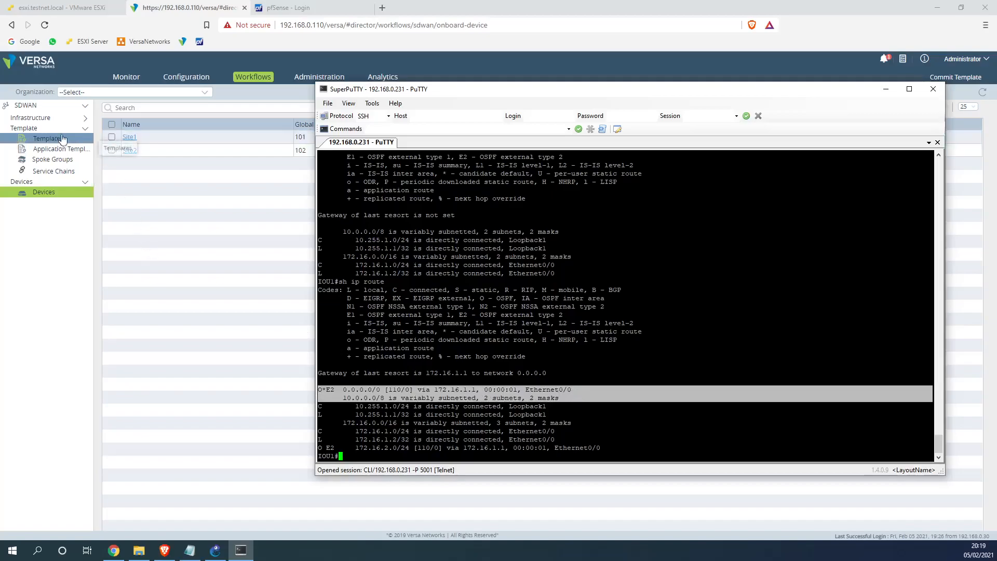
pyautogui.click(192, 78)
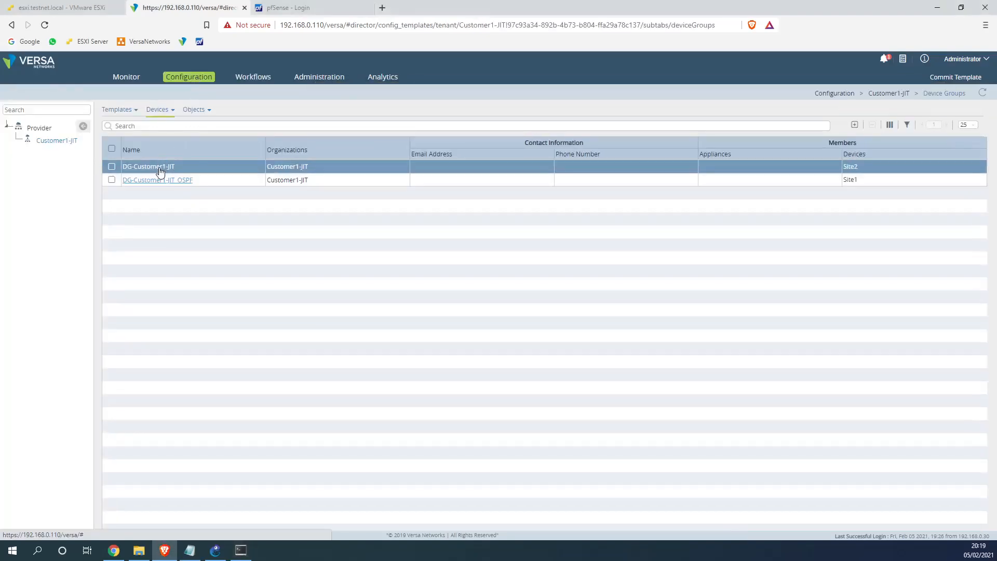
# Open the prefix lists of Customer1-JIT-LAN-VR in the Customer1-JIT-1MPLS-1WWW_OSPF template
pyautogui.click(129, 109)
pyautogui.click(136, 127)
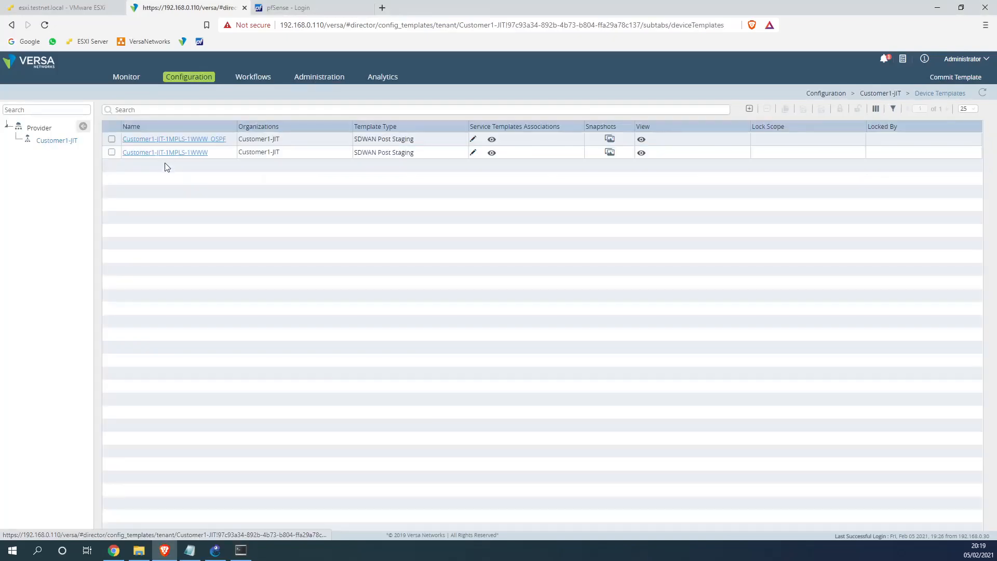
pyautogui.click(176, 145)
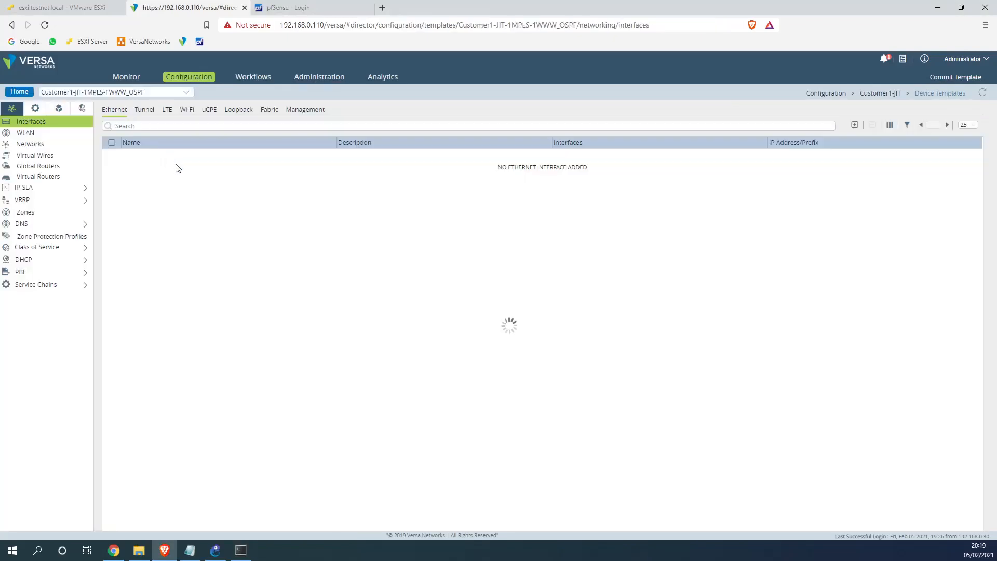
pyautogui.click(52, 177)
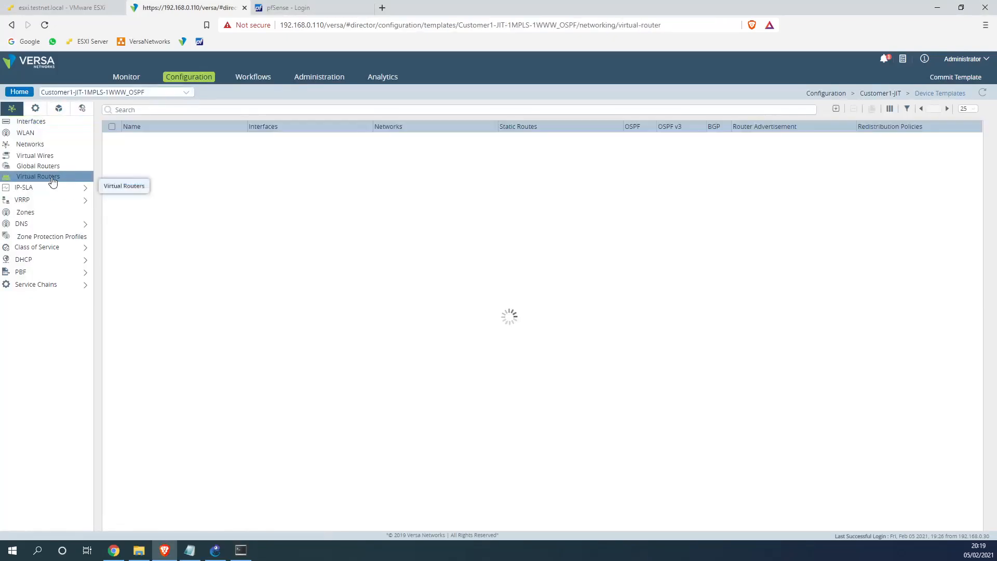
pyautogui.click(156, 168)
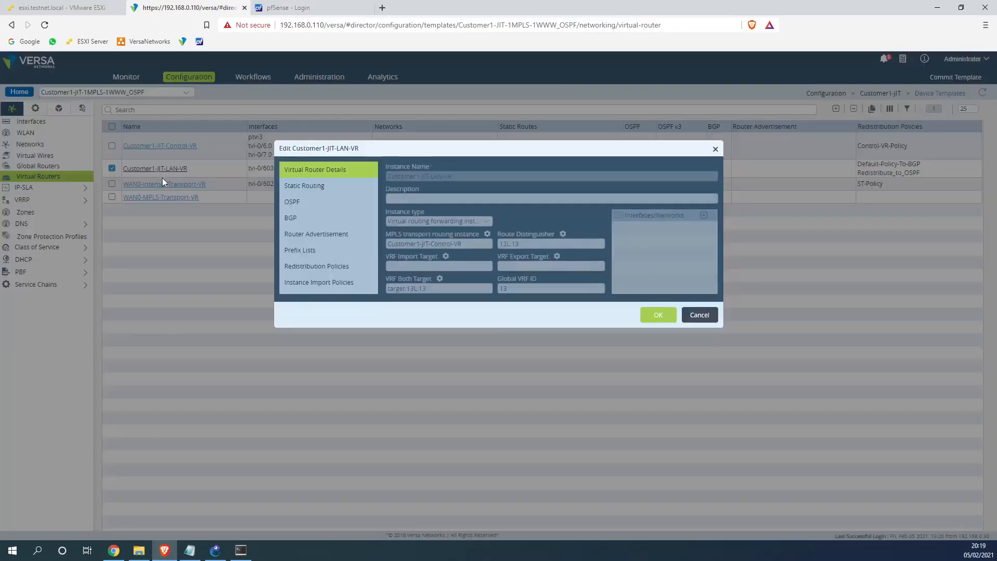
pyautogui.click(315, 250)
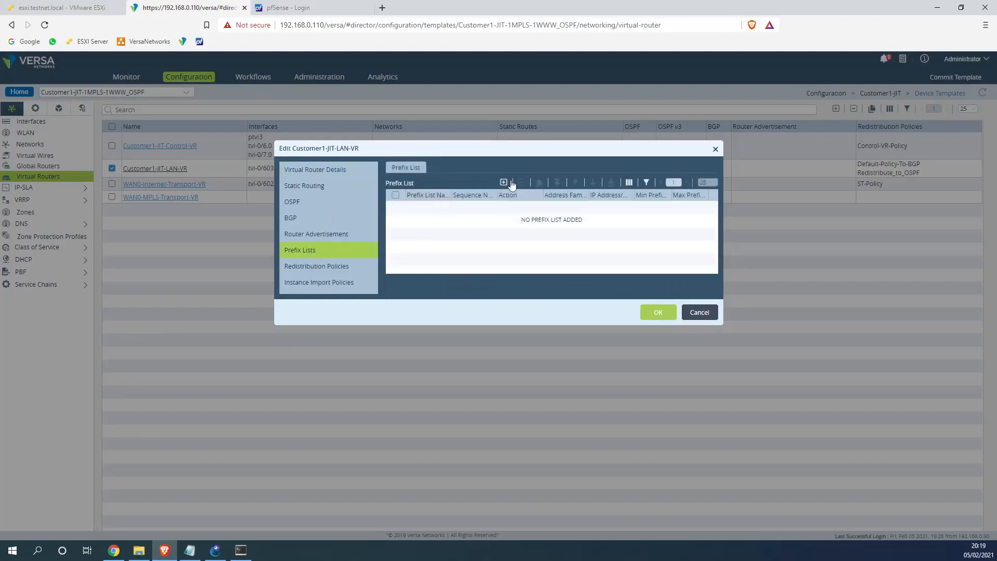
# Create a new prefix list named Site1_Switch
pyautogui.click(503, 182)
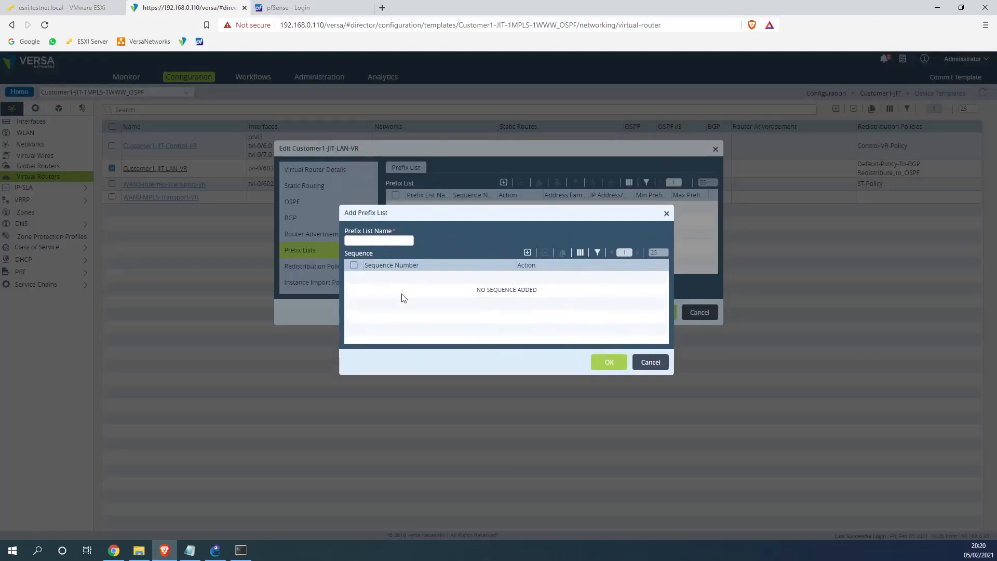
pyautogui.click(375, 266)
pyautogui.write('Switch')
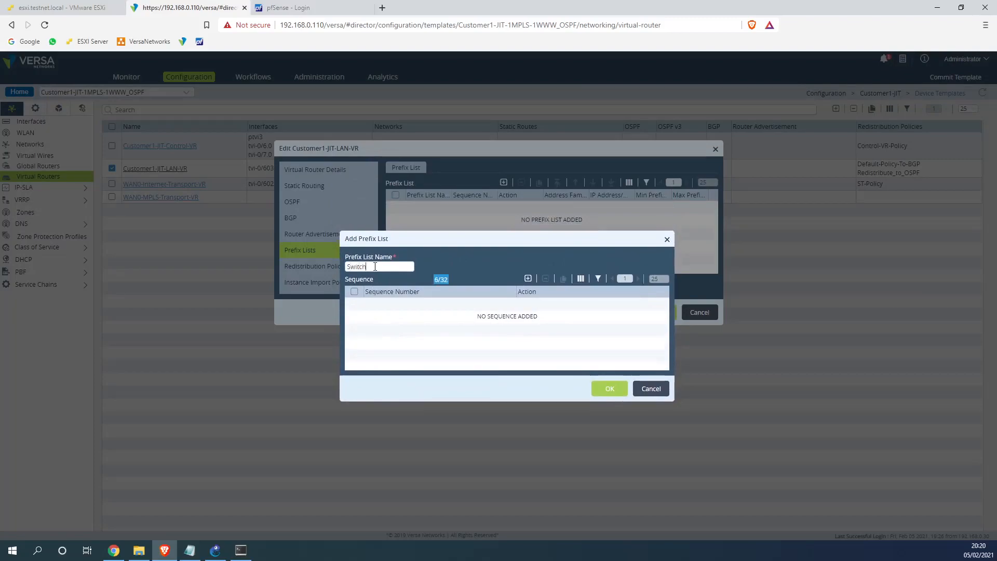
pyautogui.hotkey('ctrl', 'a')
pyautogui.write('Site1_Switch')
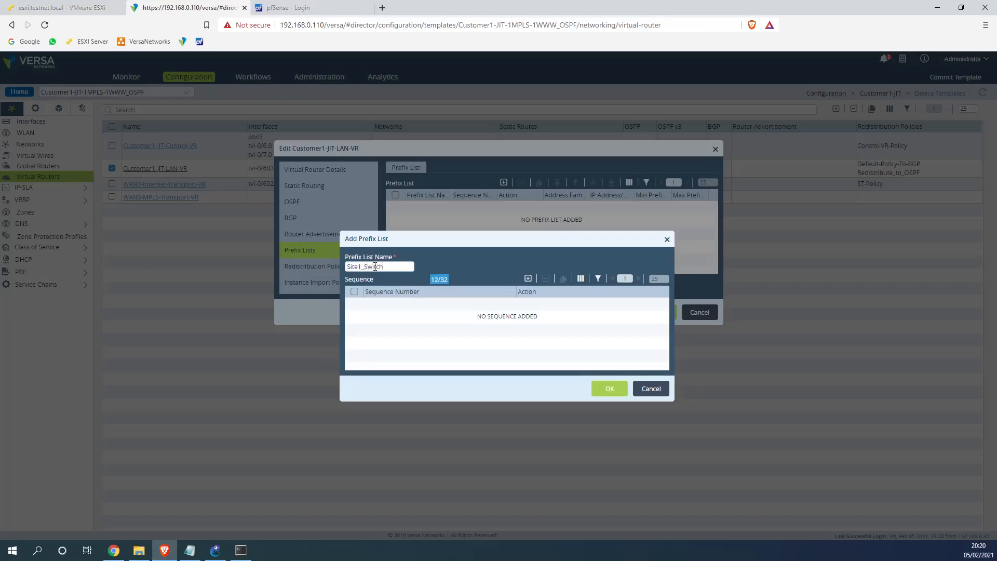
# Add sequence 1 that denies 0.0.0.0/0
pyautogui.click(528, 279)
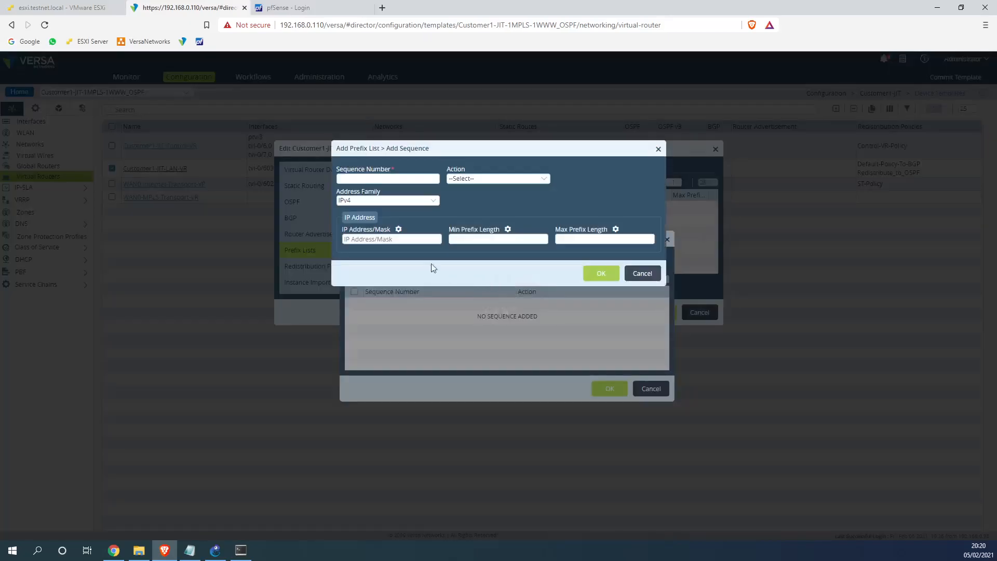
pyautogui.click(367, 178)
pyautogui.write('1')
pyautogui.click(460, 179)
pyautogui.click(456, 226)
pyautogui.click(372, 238)
pyautogui.write('0.0.0.0')
pyautogui.click(601, 274)
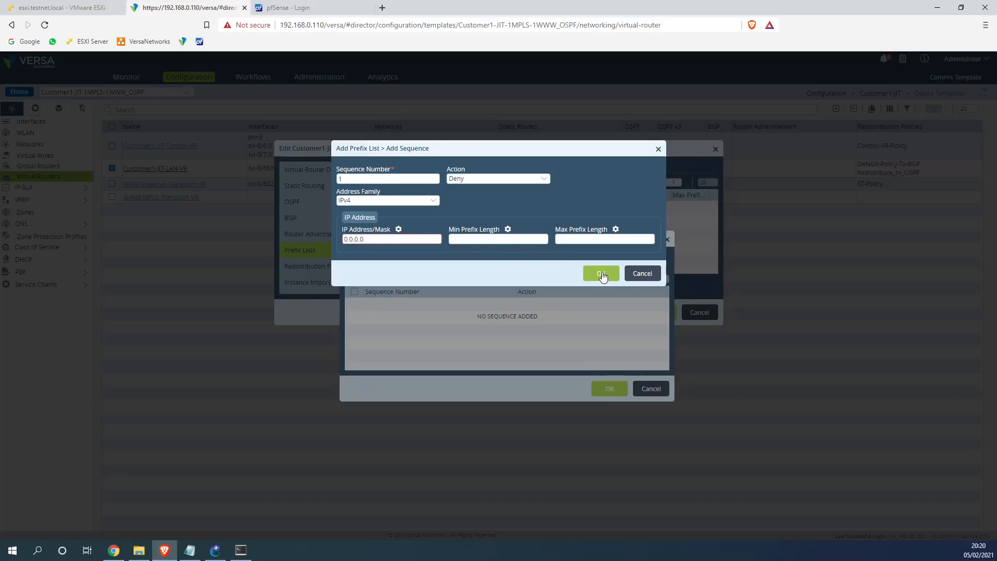
pyautogui.click(390, 239)
pyautogui.write('/0')
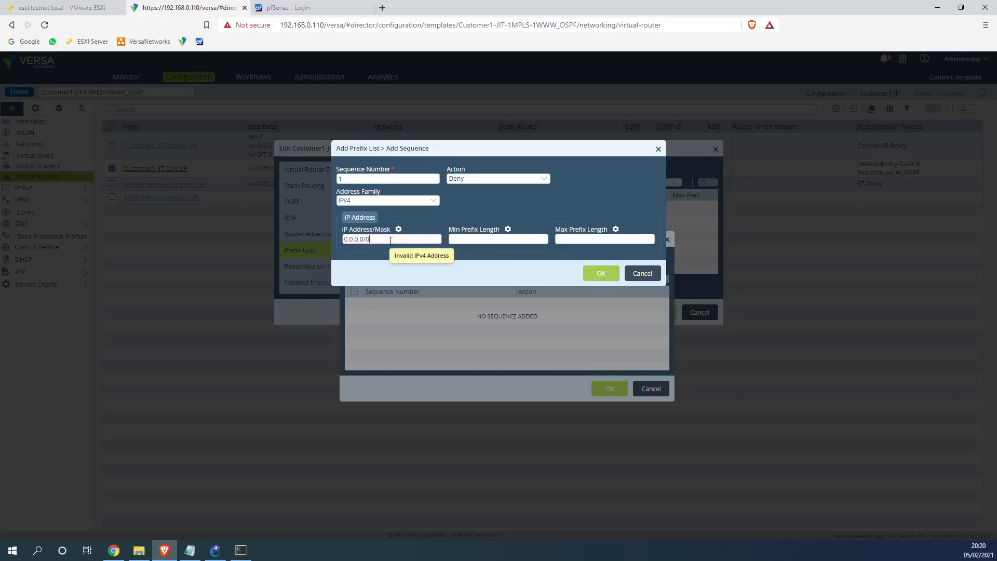
pyautogui.click(593, 280)
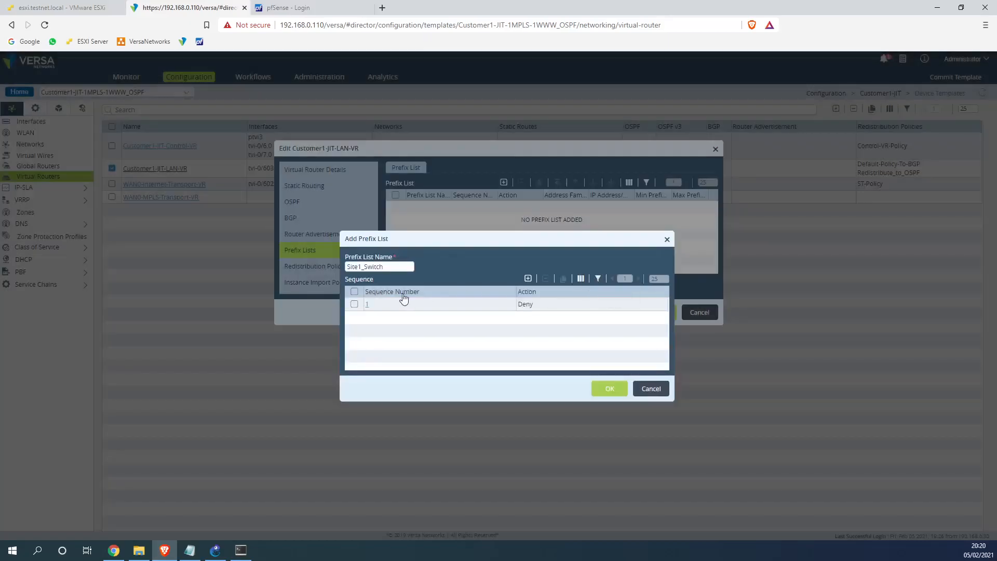
# Add sequence 2 permitting 0.0.0.0/0 up to /32 and save the Site1_Switch list
pyautogui.click(528, 278)
pyautogui.write('2')
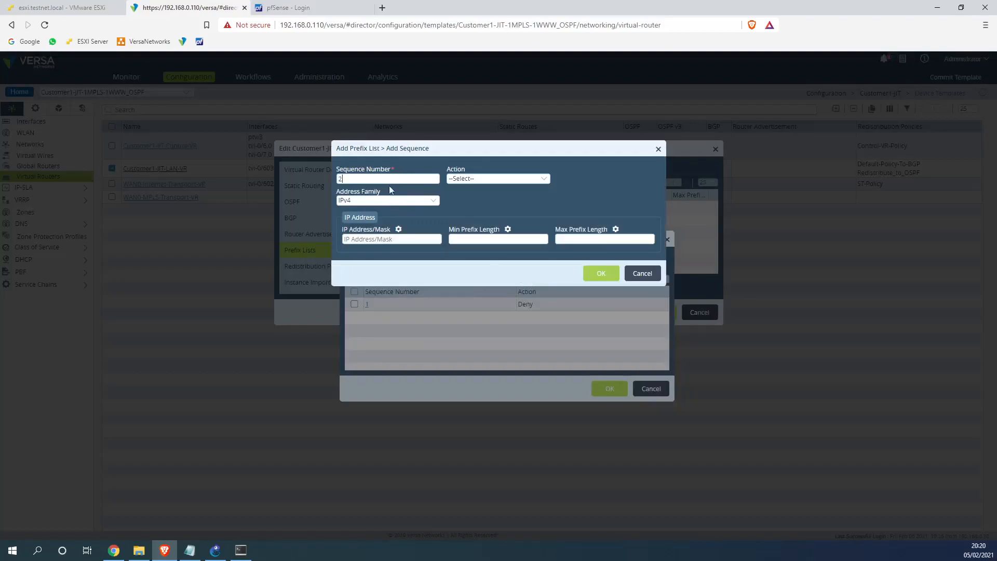
pyautogui.click(388, 239)
pyautogui.write('0.0.0.0')
pyautogui.write('/0')
pyautogui.write('32')
pyautogui.click(465, 178)
pyautogui.click(471, 208)
pyautogui.click(603, 274)
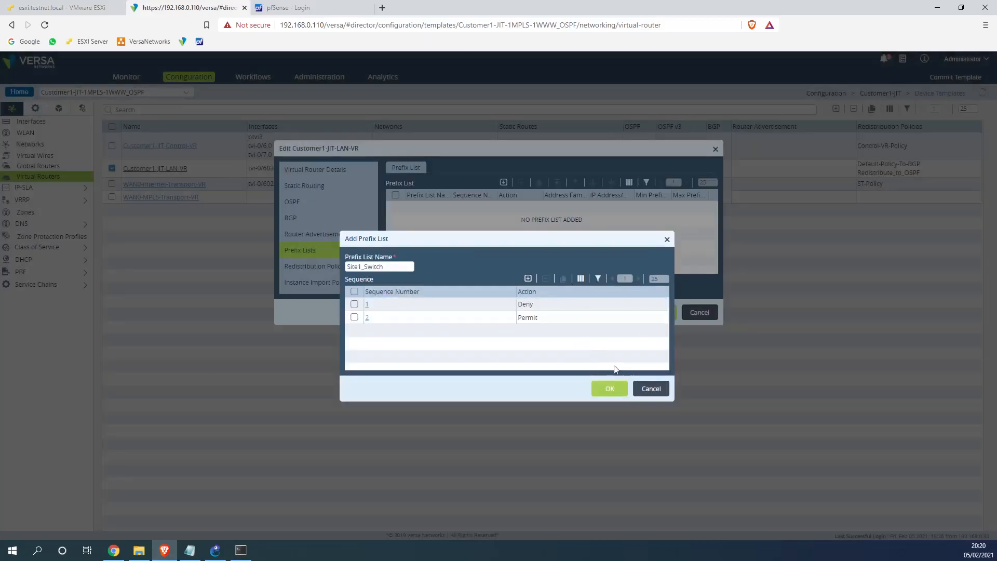
pyautogui.click(611, 389)
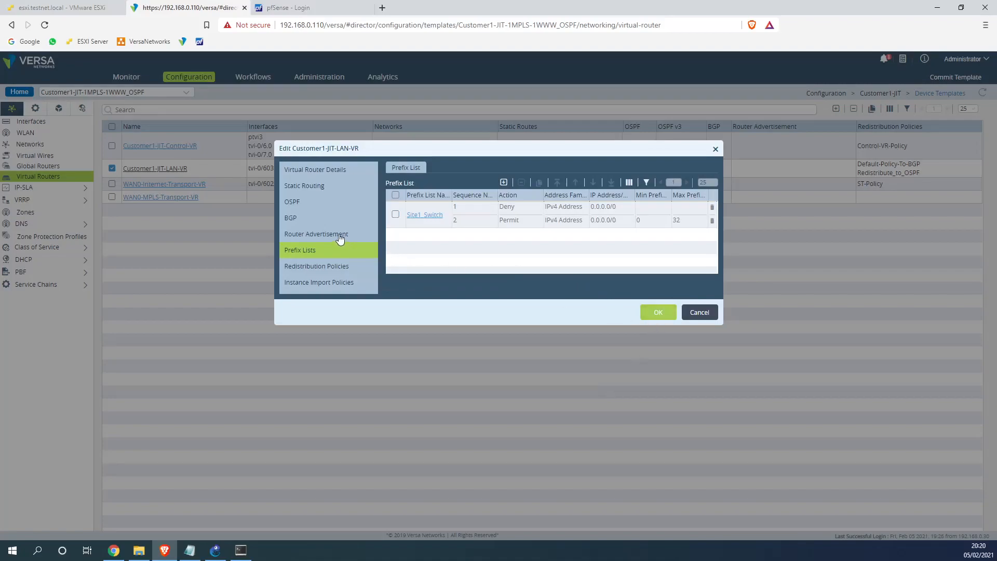
# In Redistribute_to_OSPF, set term T1_BGP's Prefix Filter to Site1_Switch and save each dialog
pyautogui.click(326, 267)
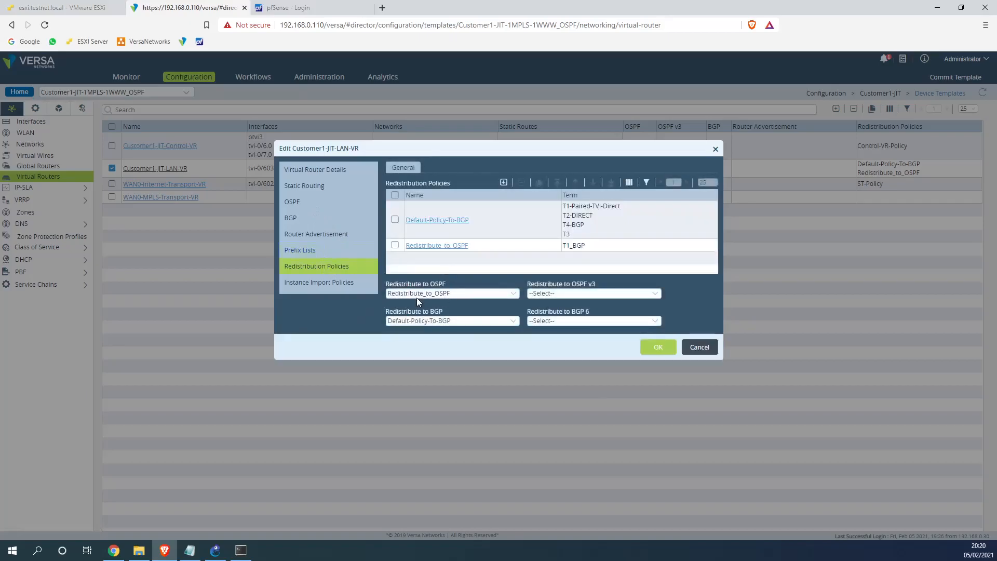
pyautogui.click(450, 247)
pyautogui.click(370, 225)
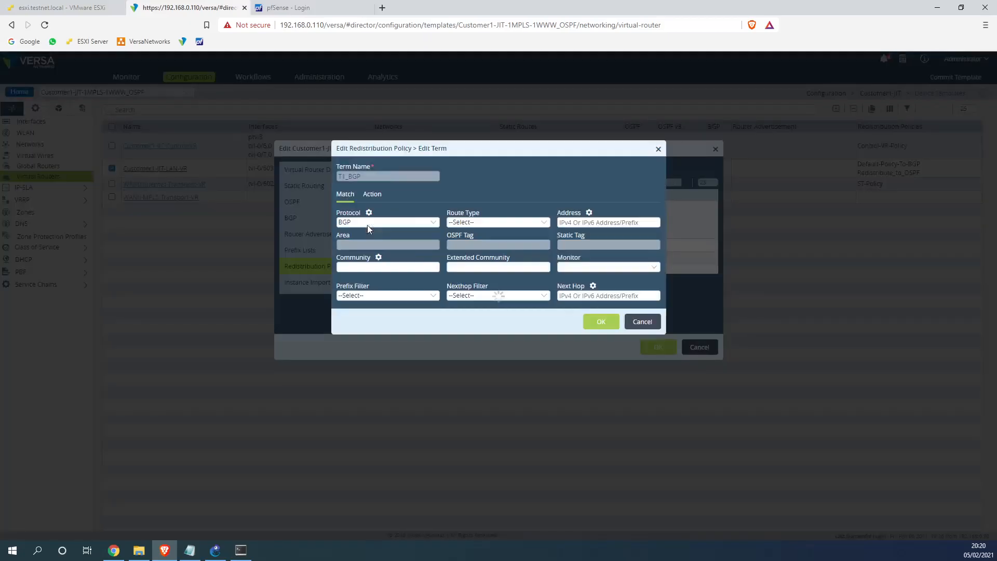
pyautogui.click(391, 295)
pyautogui.click(369, 316)
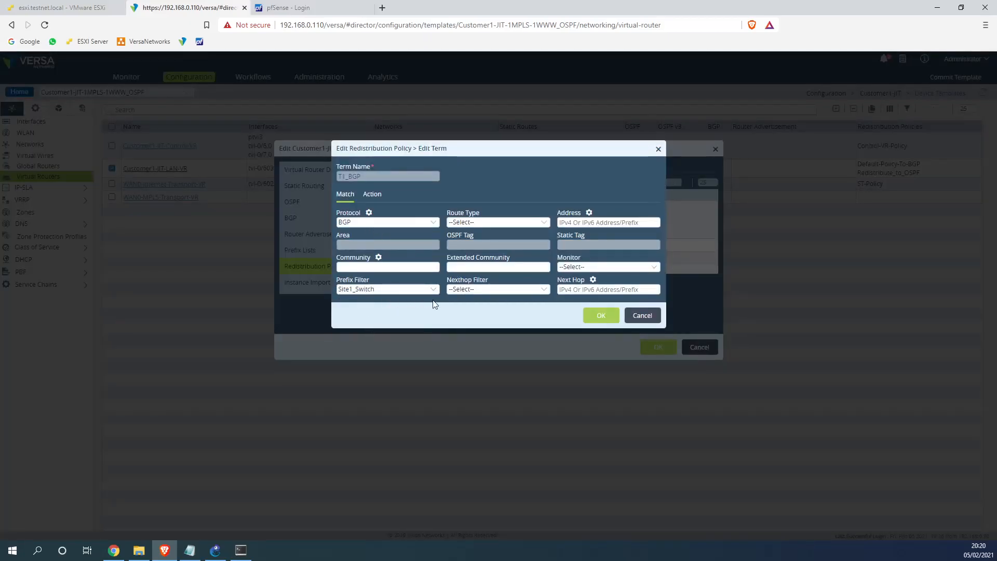
pyautogui.click(604, 318)
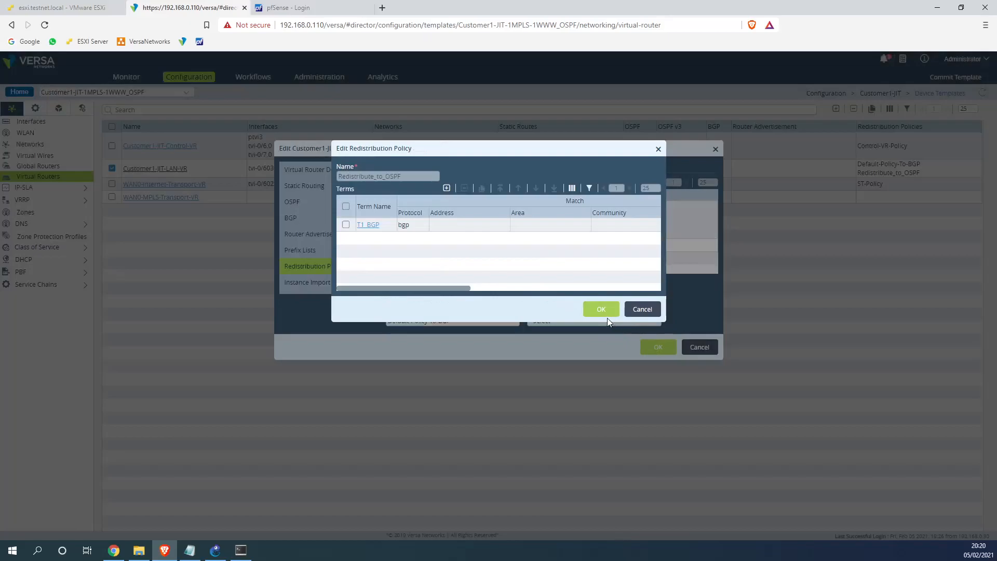
pyautogui.click(602, 311)
pyautogui.click(647, 348)
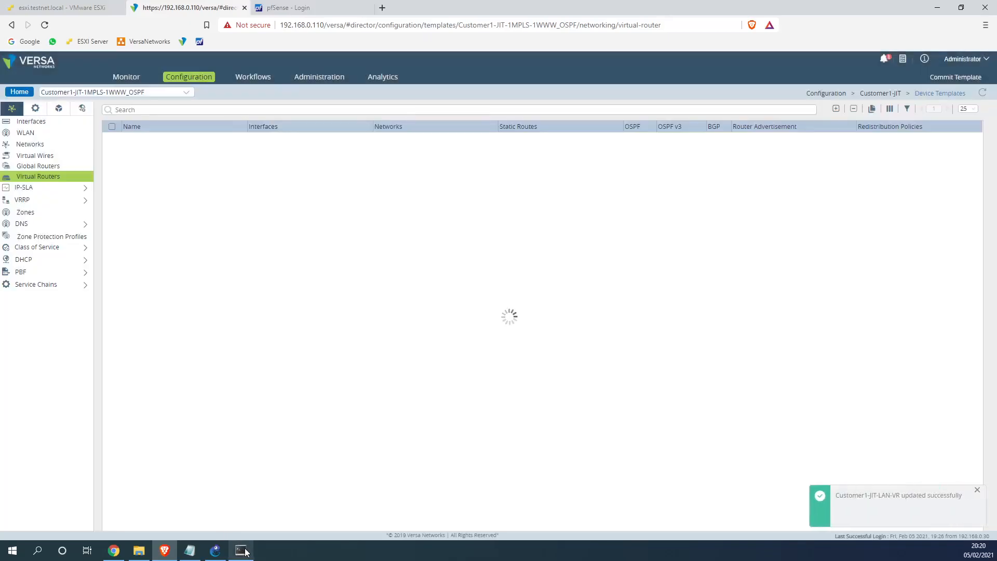
pyautogui.click(240, 550)
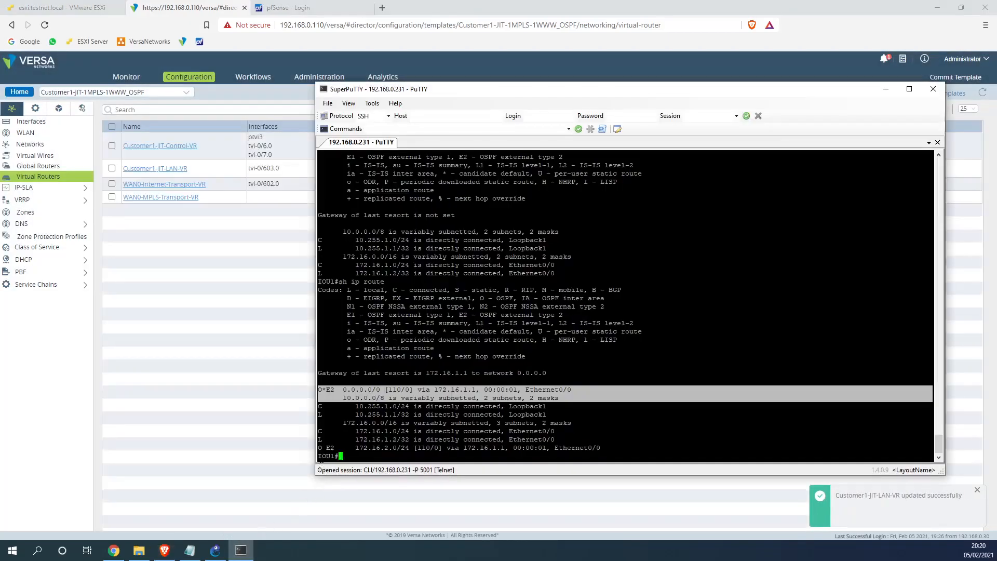
# Commit Customer1-JIT-1MPLS-1WWW_OSPF via DG-Customer1-JIT_OSPF, re-ticking Site1 after the no-devices warning
pyautogui.click(345, 487)
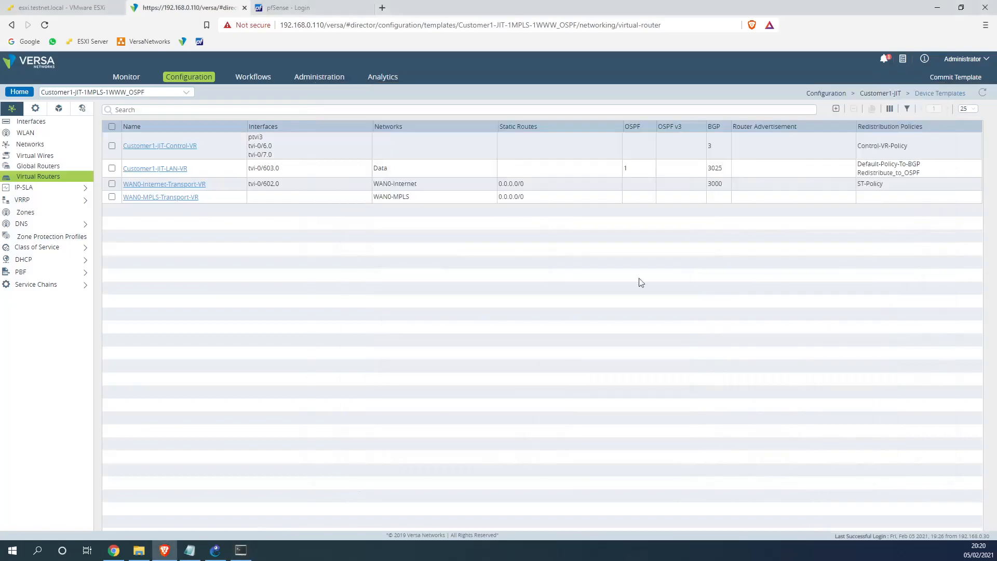
pyautogui.click(940, 78)
pyautogui.click(379, 191)
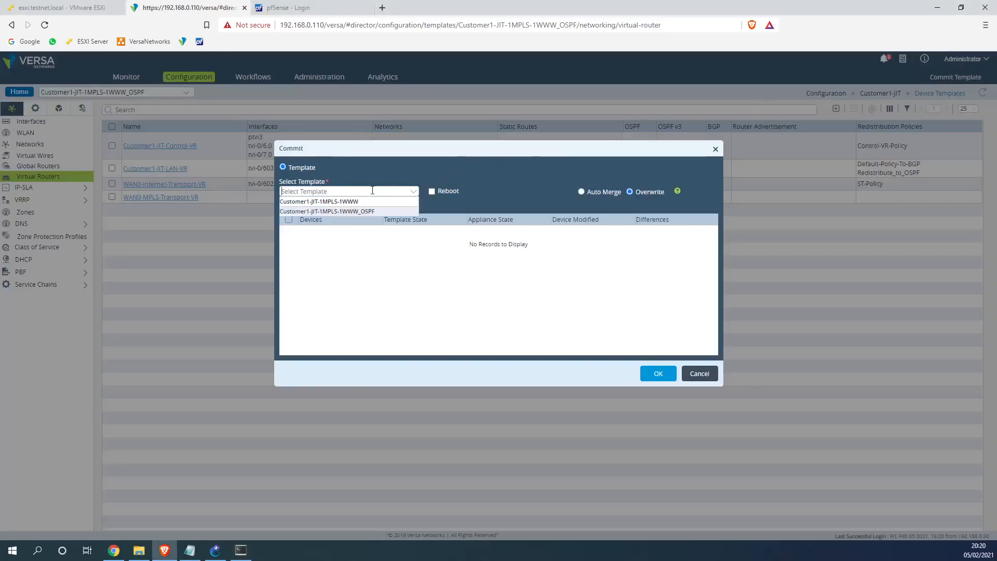
pyautogui.click(330, 213)
pyautogui.click(292, 232)
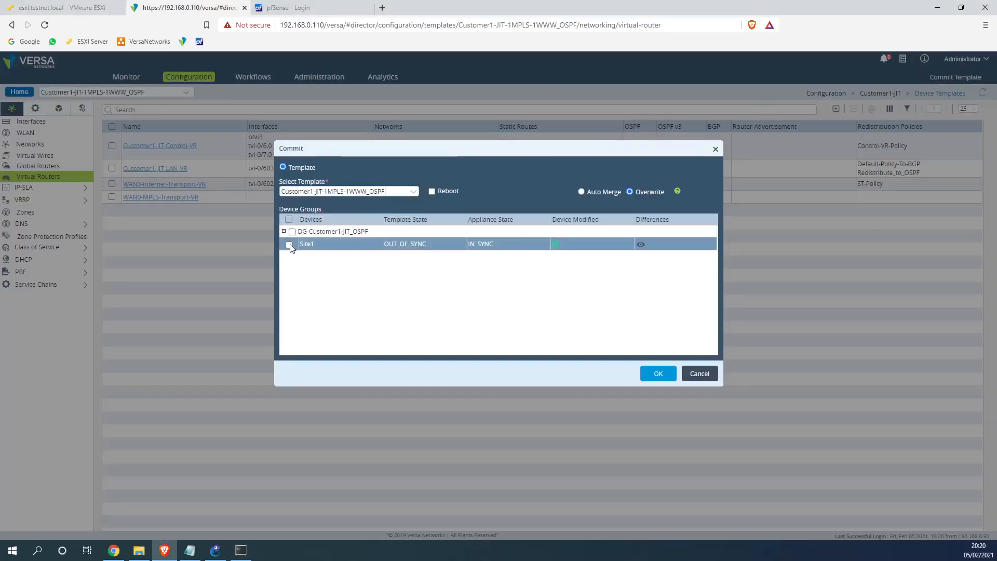
pyautogui.moveTo(431, 242); pyautogui.dragTo(384, 244)
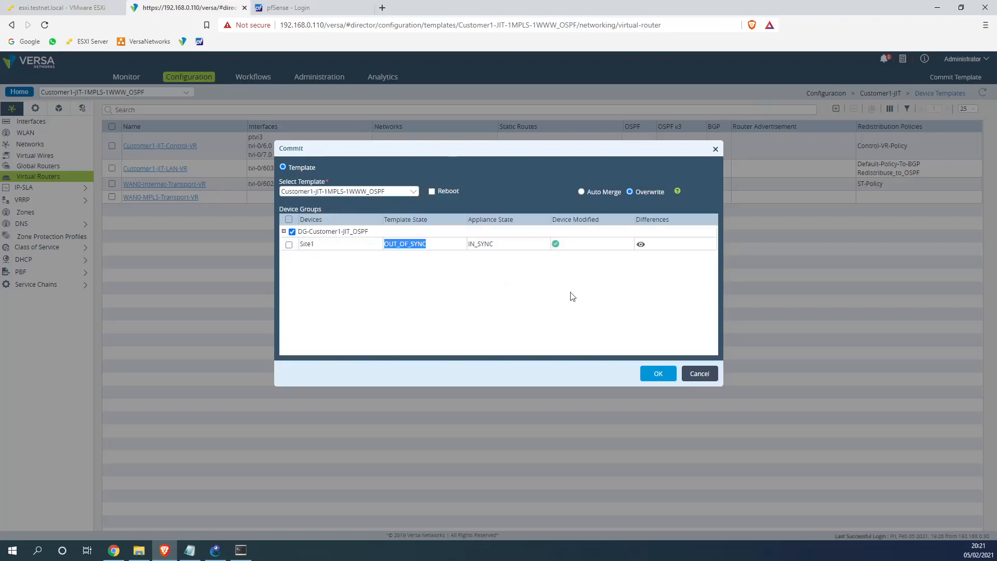
pyautogui.click(657, 375)
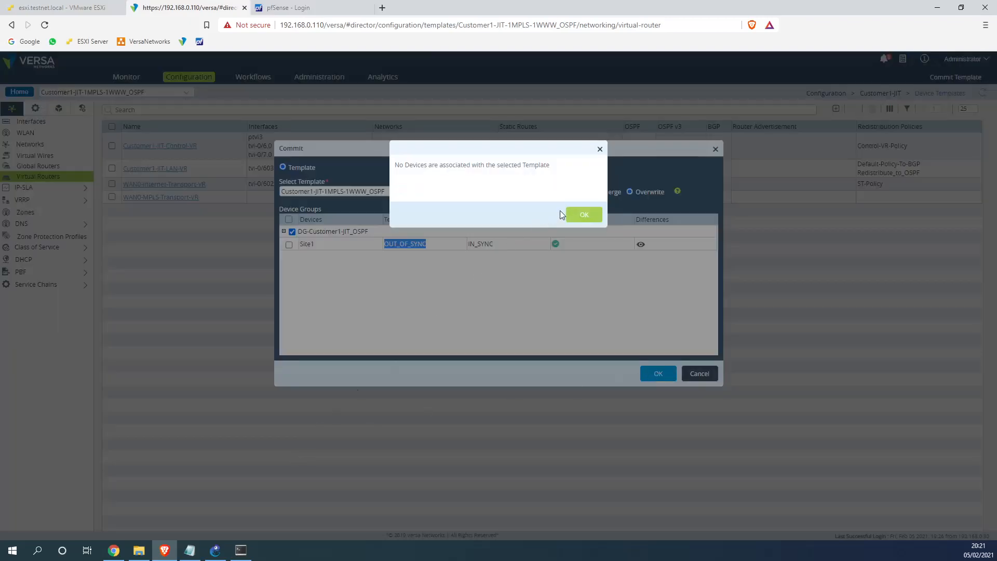
pyautogui.click(584, 214)
pyautogui.click(289, 244)
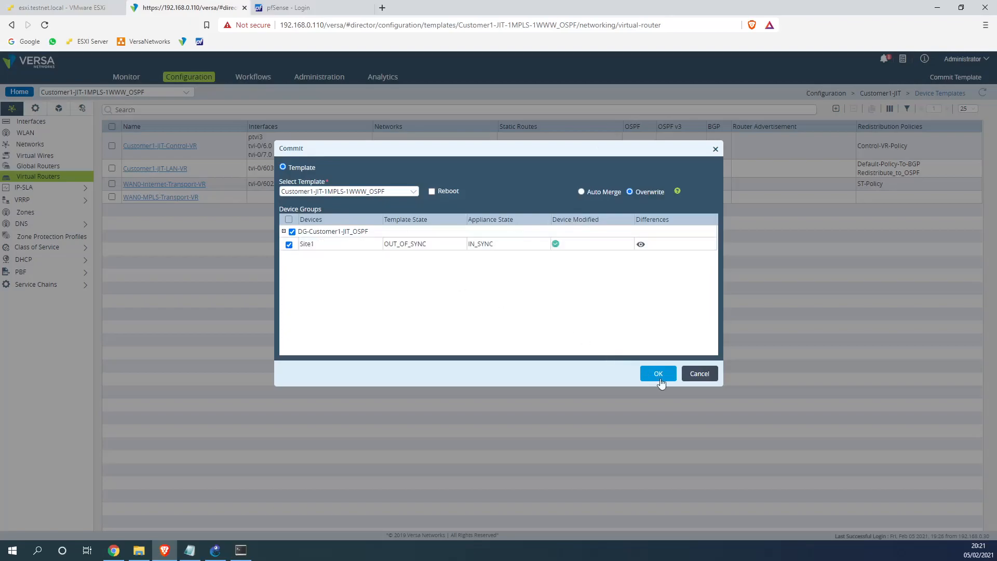
pyautogui.click(242, 550)
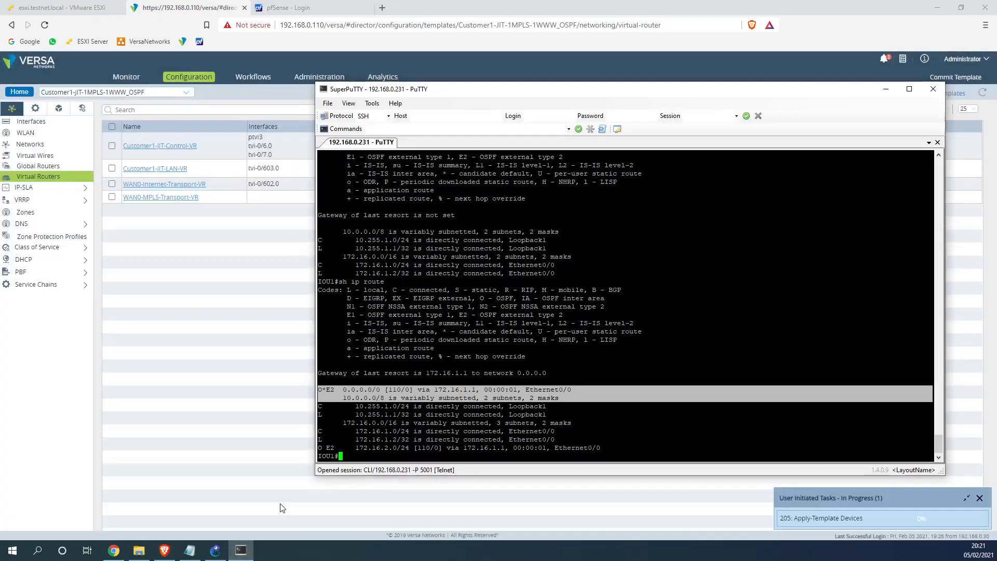
# Run sh ip route, then sh ip route ospf repeatedly while the template applies
pyautogui.press('Up')
pyautogui.press('Return')
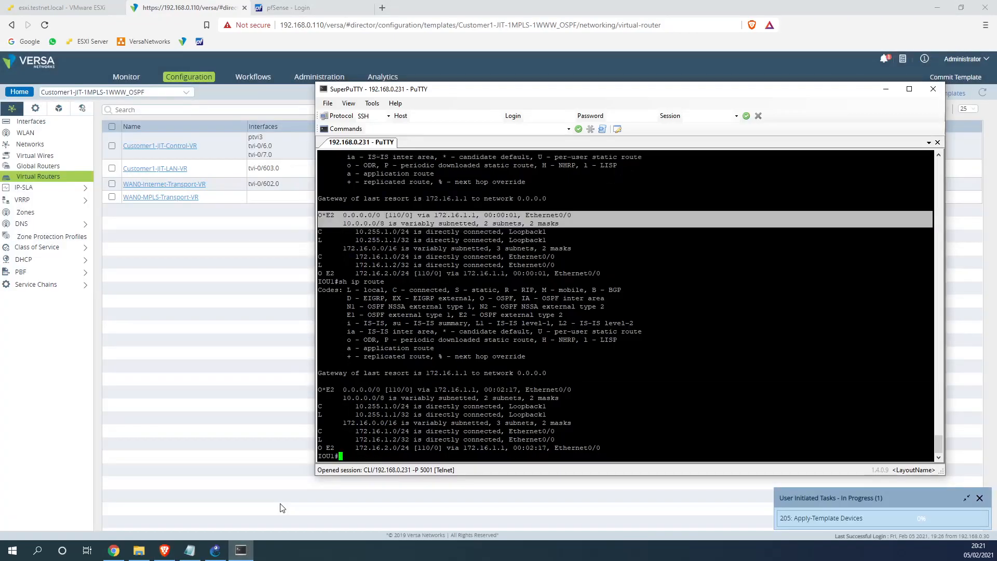
pyautogui.press('Up')
pyautogui.write('ospf')
pyautogui.press('Return')
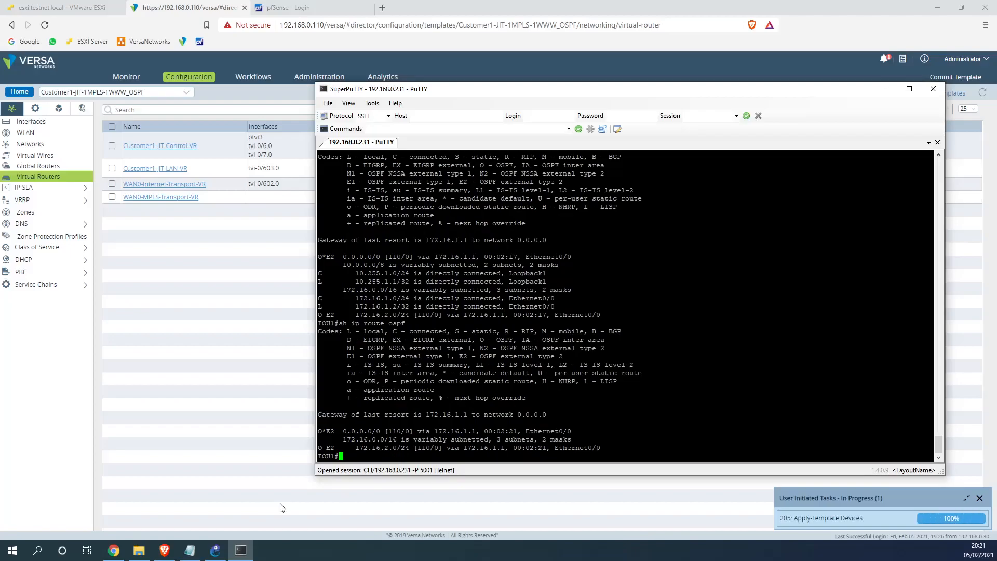
pyautogui.press('Up')
pyautogui.press('Return')
pyautogui.press('Up')
pyautogui.press('Return')
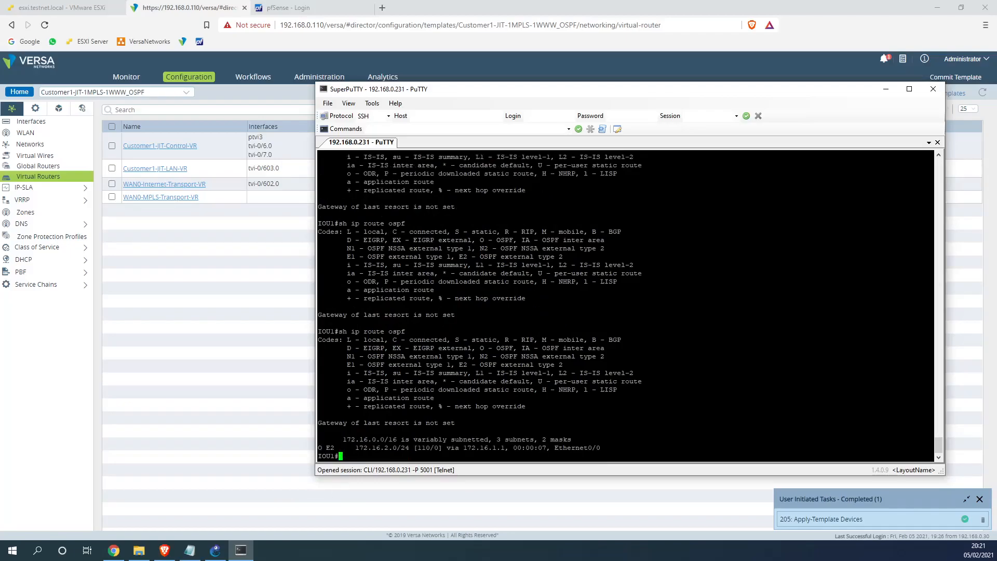
# Highlight the remaining 172.16.2.0/24 OSPF route and keep re-running sh ip route ospf
pyautogui.moveTo(929, 449); pyautogui.dragTo(319, 434)
pyautogui.click(616, 445)
pyautogui.doubleClick(326, 440)
pyautogui.moveTo(318, 439)
pyautogui.mouseDown()
pyautogui.moveTo(601, 447)
pyautogui.moveTo(356, 447)
pyautogui.moveTo(324, 439)
pyautogui.moveTo(321, 423)
pyautogui.mouseUp()
pyautogui.click(601, 447)
pyautogui.click(320, 423)
pyautogui.press('Up')
pyautogui.press('Return')
pyautogui.press('Up')
pyautogui.press('Return')
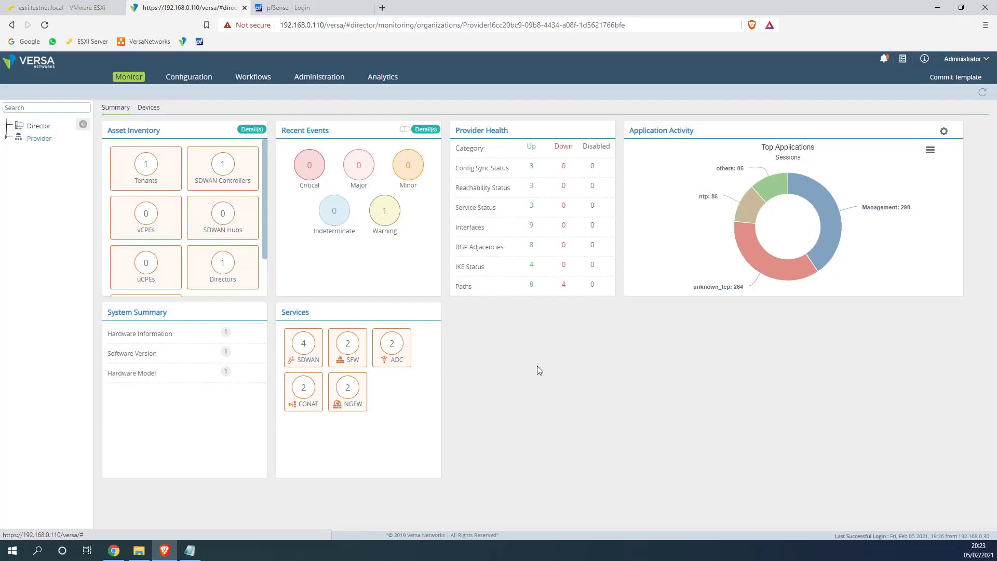
# Minimize the Site1-LL1 and Site2-LL1 consoles and open the full virtual machine list
pyautogui.click(57, 13)
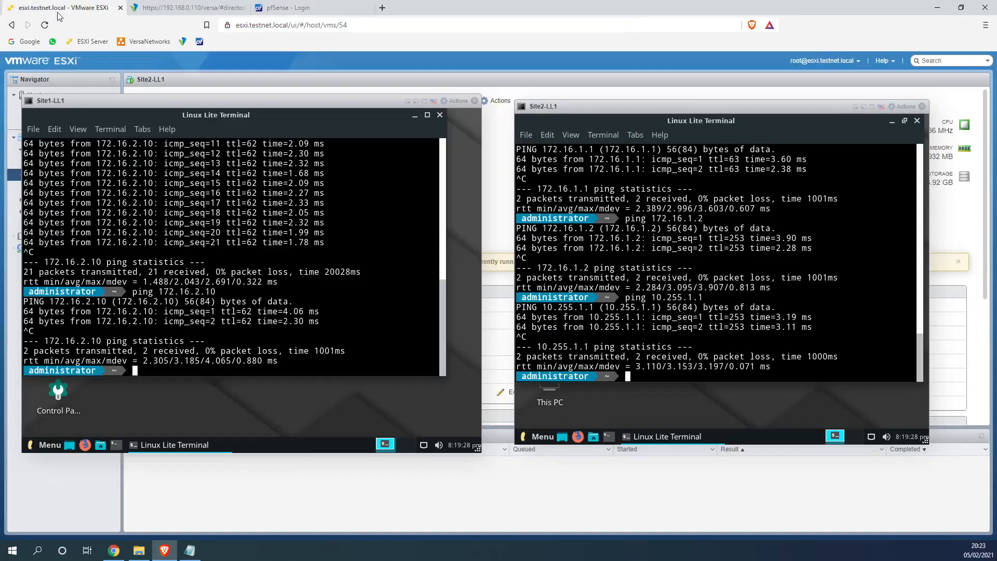
pyautogui.click(408, 101)
pyautogui.click(61, 224)
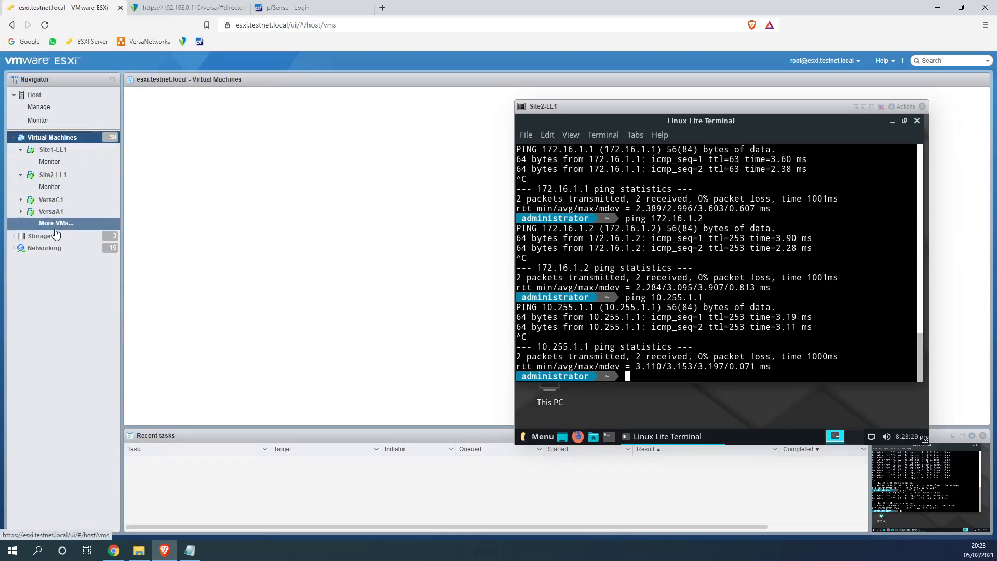
pyautogui.click(856, 107)
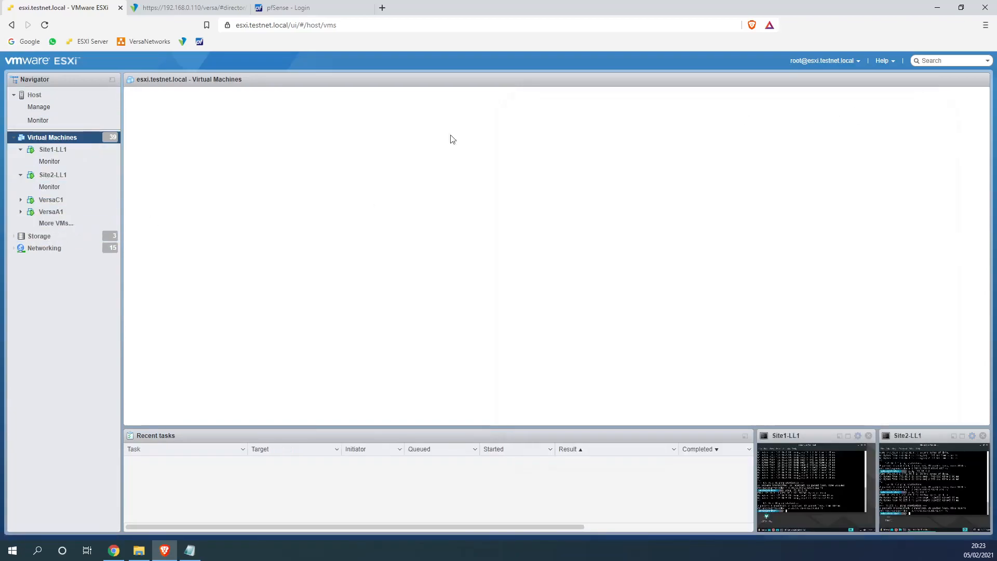
pyautogui.click(69, 155)
pyautogui.click(52, 223)
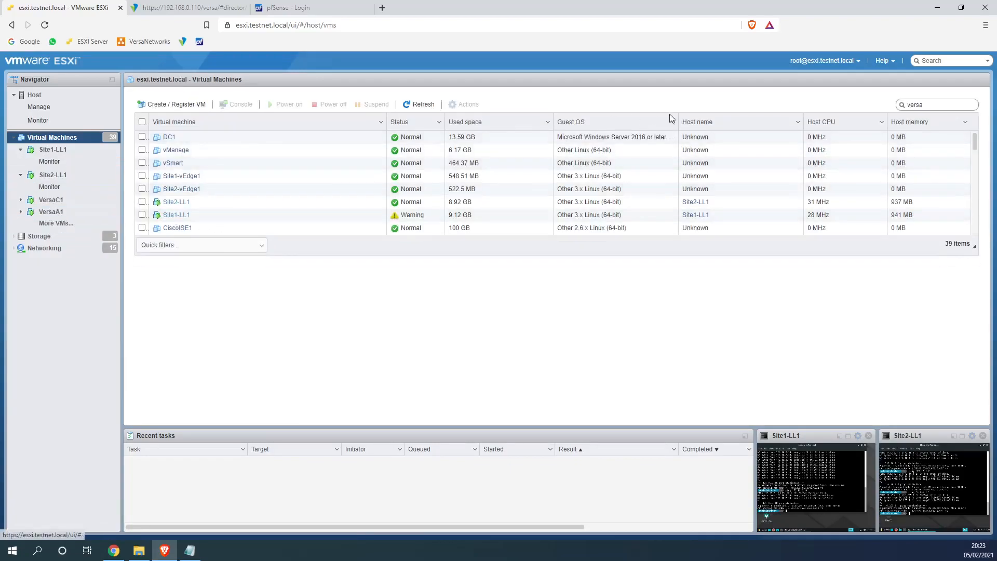
# Filter the list by 'vyos' and power on vyos-Viptela-MPLS
pyautogui.click(973, 104)
pyautogui.write('vyos')
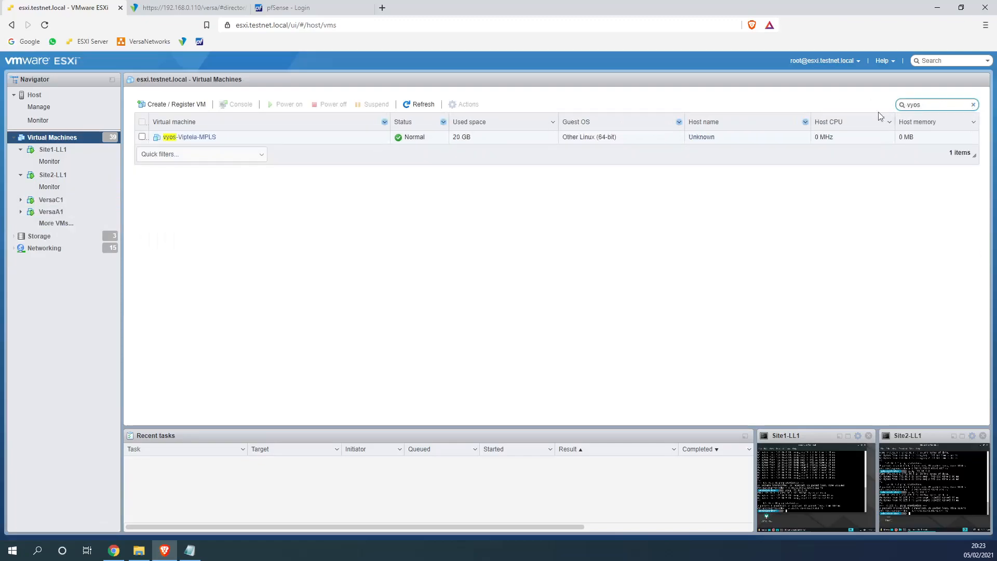
pyautogui.click(143, 137)
pyautogui.click(286, 106)
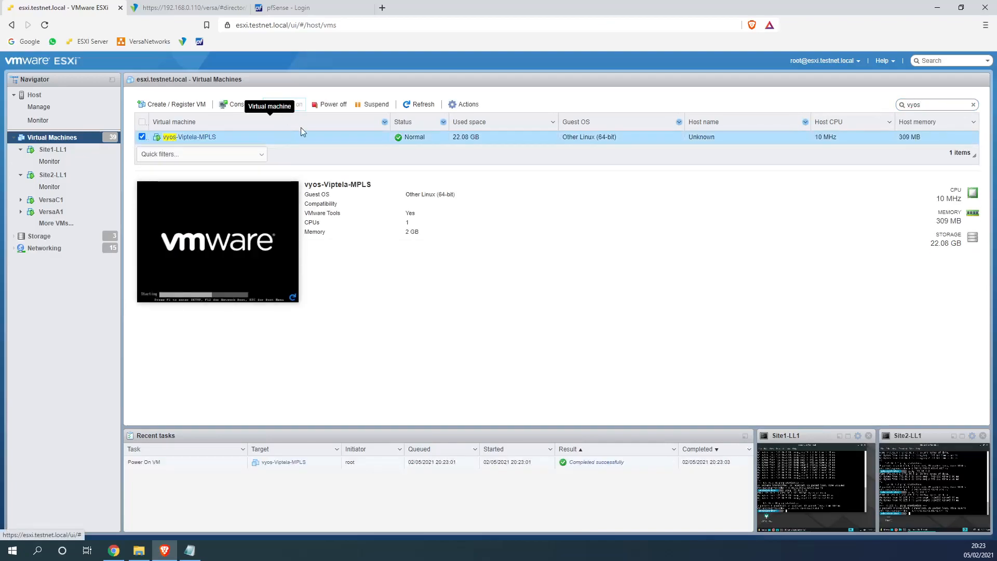
pyautogui.click(200, 8)
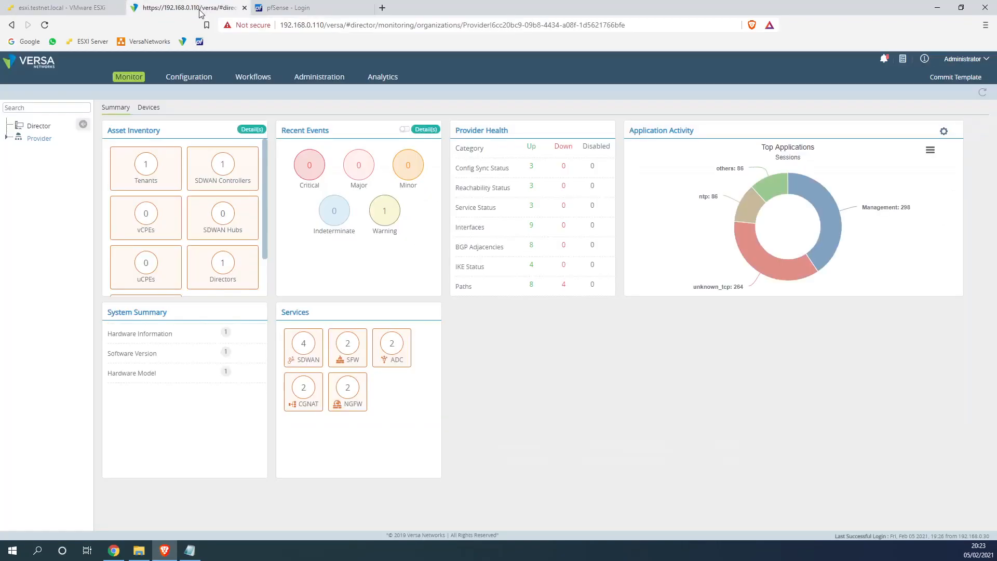
# Go to the Application Templates list under Workflows > Template
pyautogui.click(255, 77)
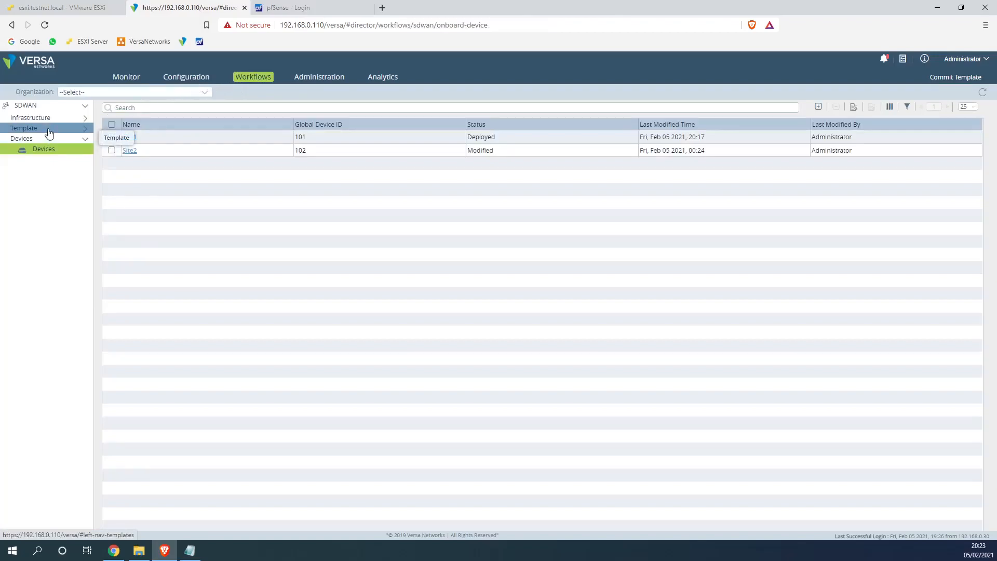
pyautogui.click(50, 130)
pyautogui.click(57, 149)
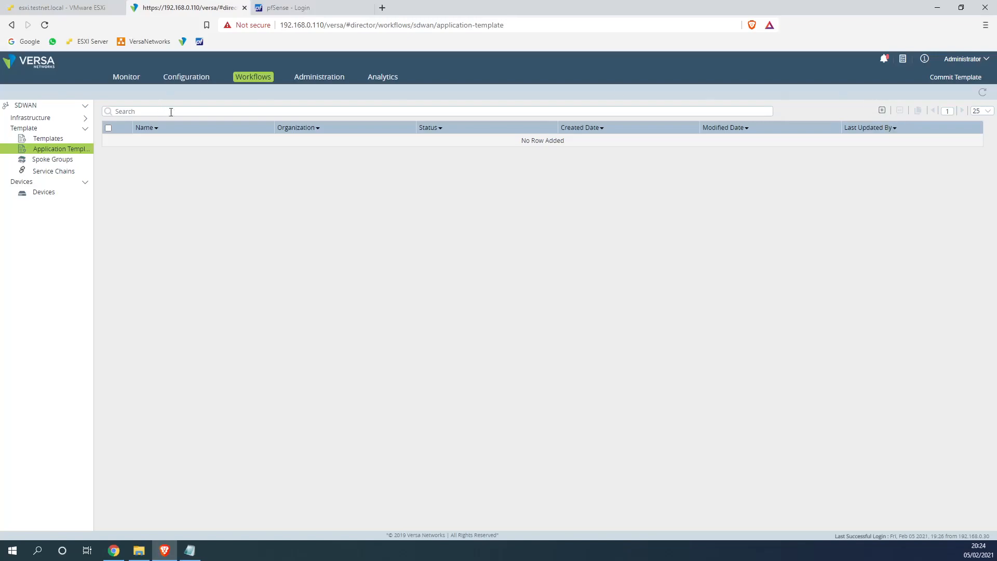
# Create the Customer1_JIT_QOS application template for Customer1-JIT and deploy it
pyautogui.click(880, 110)
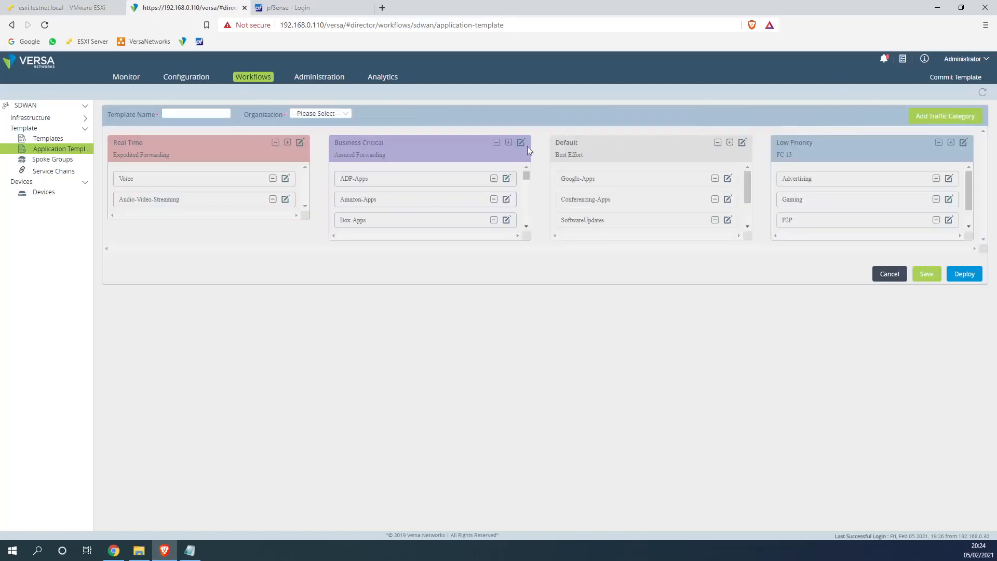
pyautogui.write('Customer1_JIT_QOS')
pyautogui.click(307, 114)
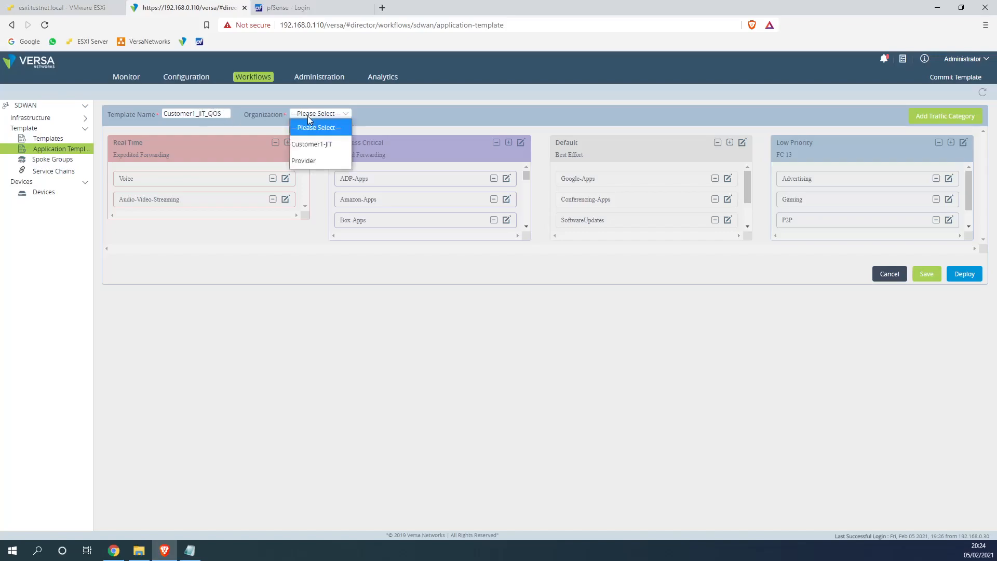
pyautogui.click(314, 144)
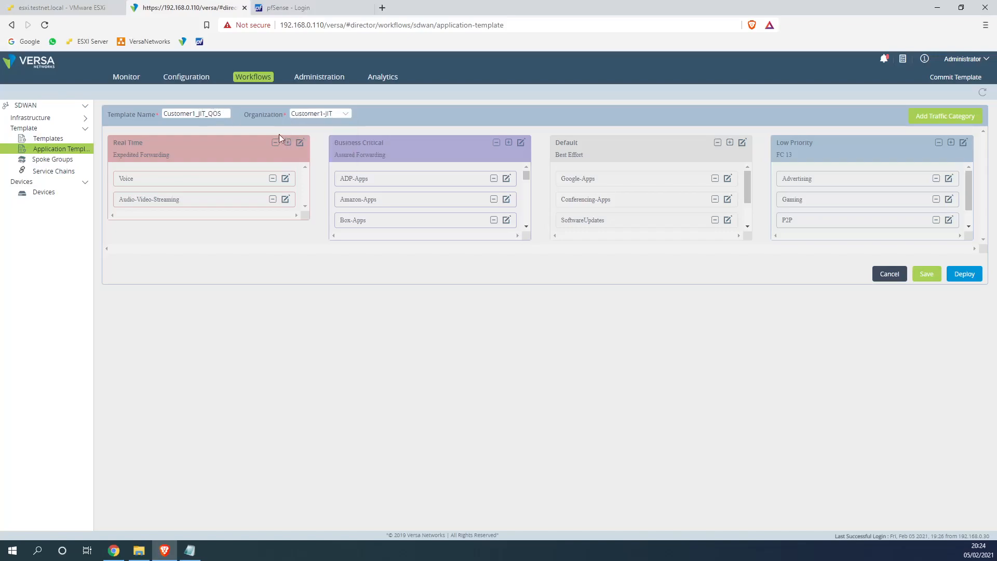
pyautogui.click(248, 116)
pyautogui.moveTo(526, 176); pyautogui.dragTo(568, 222)
pyautogui.moveTo(745, 188)
pyautogui.mouseDown()
pyautogui.moveTo(746, 210)
pyautogui.moveTo(747, 175)
pyautogui.mouseUp()
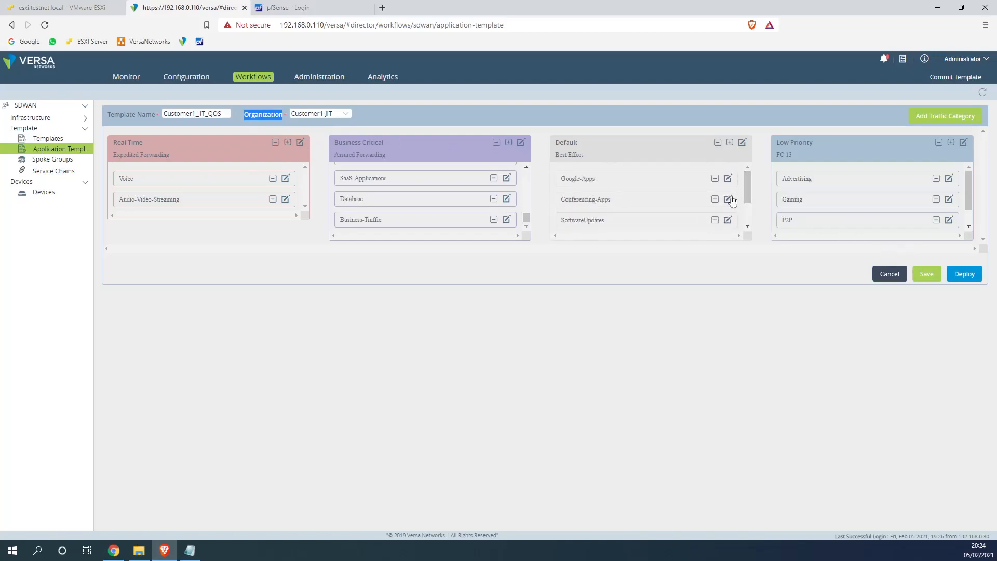
pyautogui.click(964, 274)
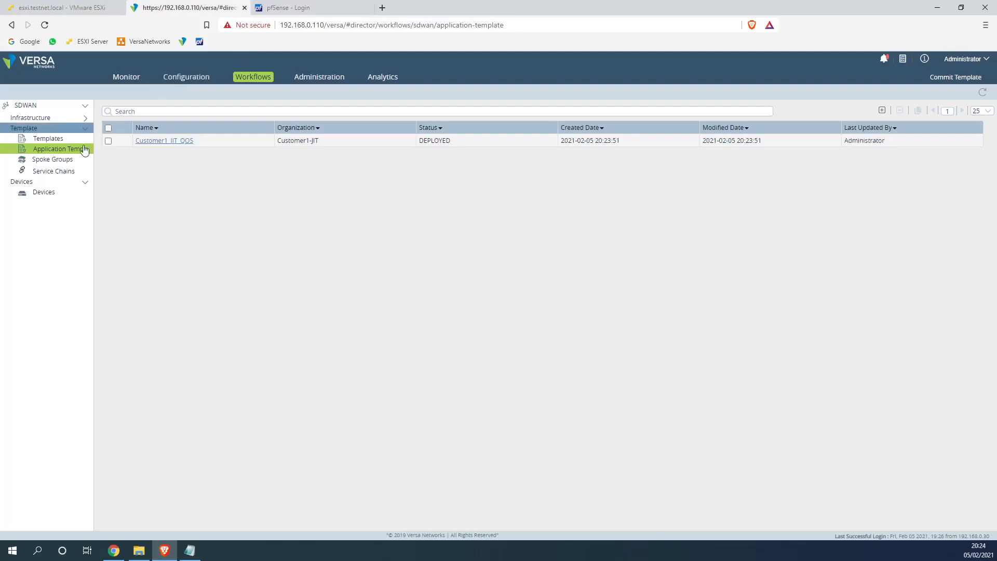
# Redeploy Site1 in device group DG-Customer1-JIT, then return to the Customer1_JIT_QOS application templates list
pyautogui.click(47, 197)
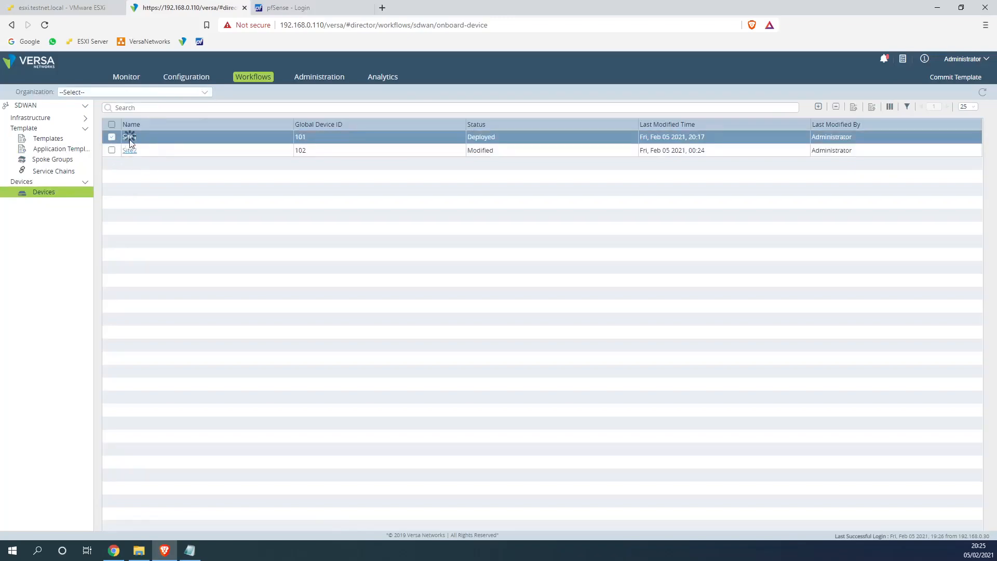
pyautogui.click(130, 138)
pyautogui.click(614, 215)
pyautogui.click(625, 226)
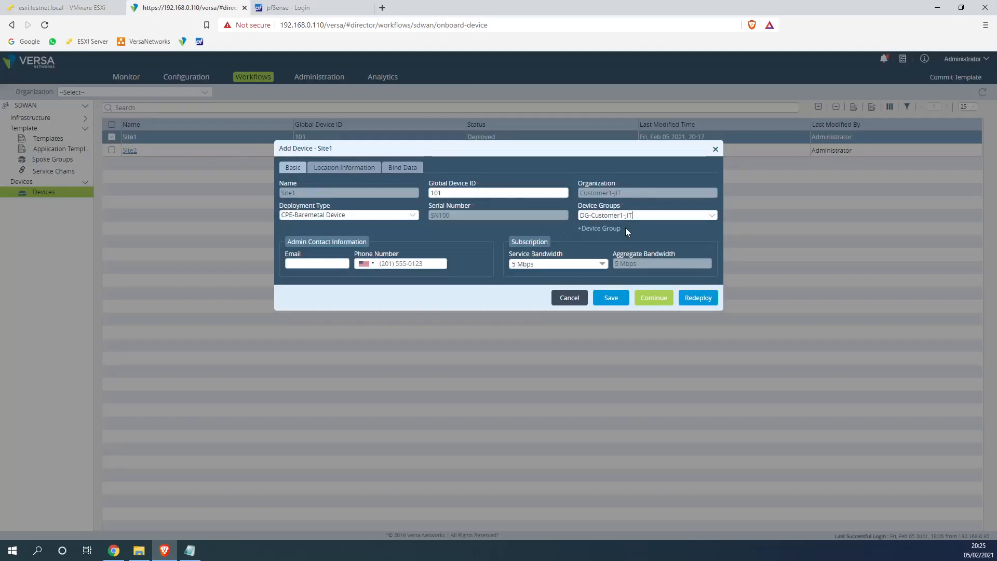
pyautogui.click(692, 297)
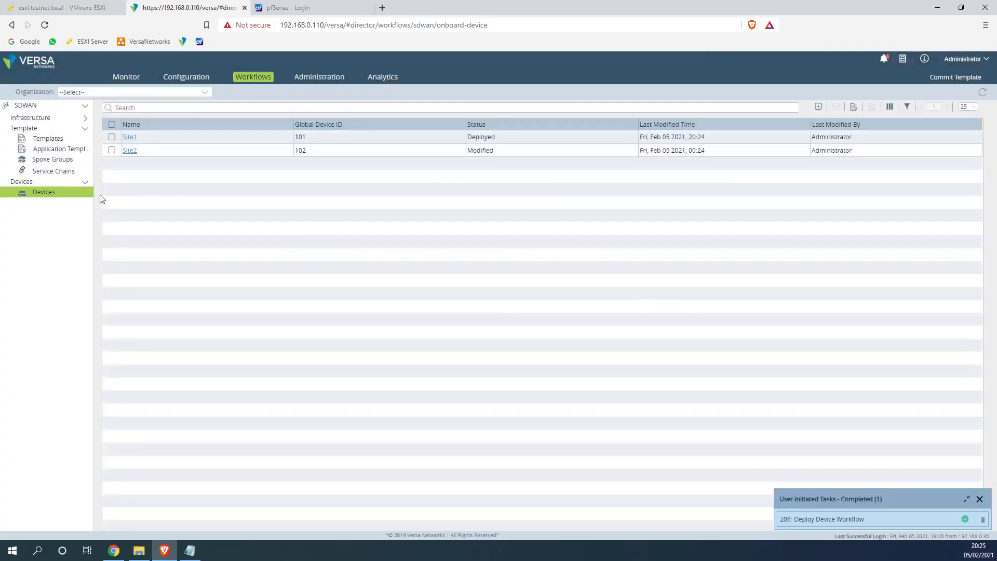
pyautogui.click(68, 150)
pyautogui.moveTo(196, 144); pyautogui.dragTo(136, 148)
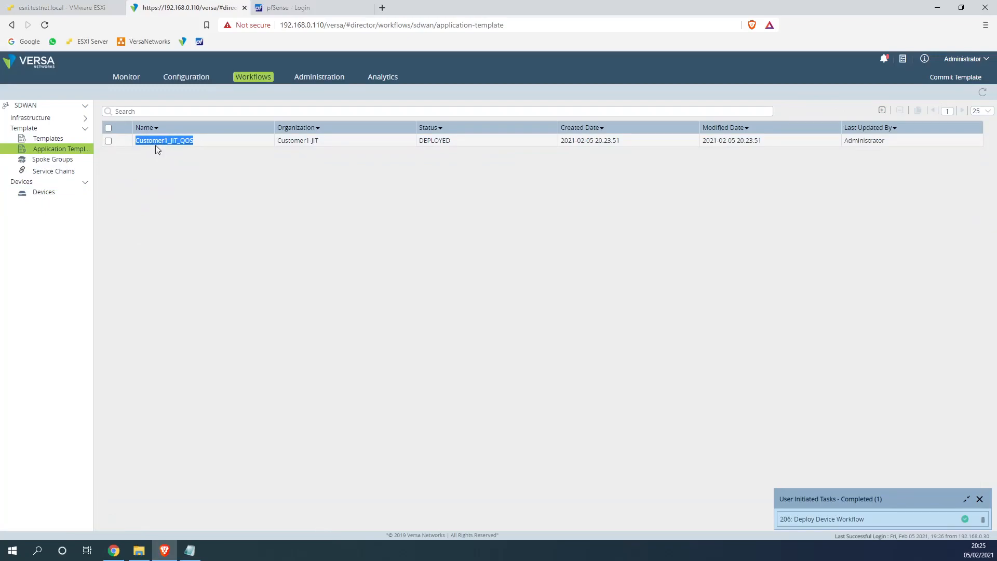
# Add Customer1_JIT_QOS under Services Applications in Customer1-JIT-1MPLS-1WWW, then recreate and deploy the merged template
pyautogui.click(52, 140)
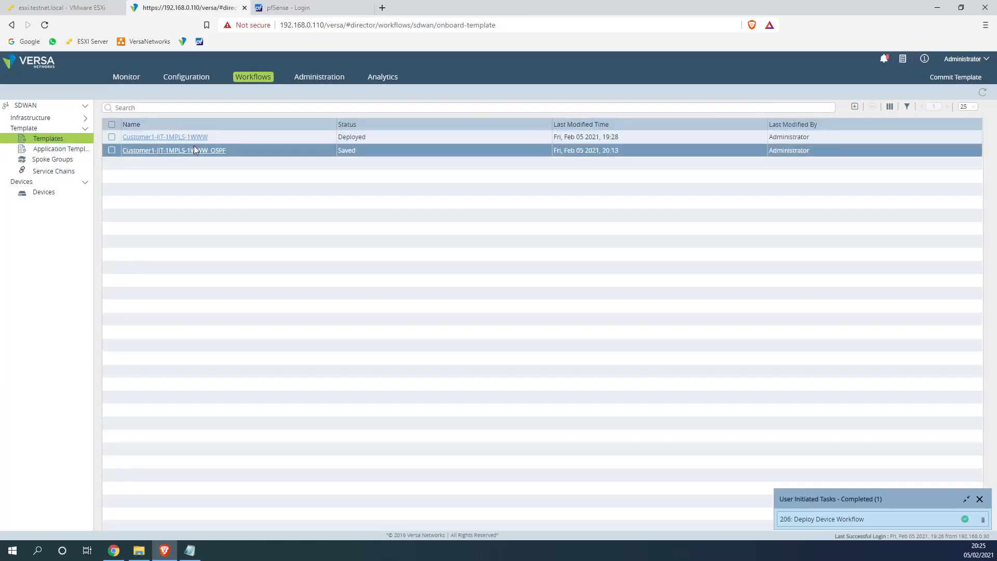
pyautogui.click(159, 137)
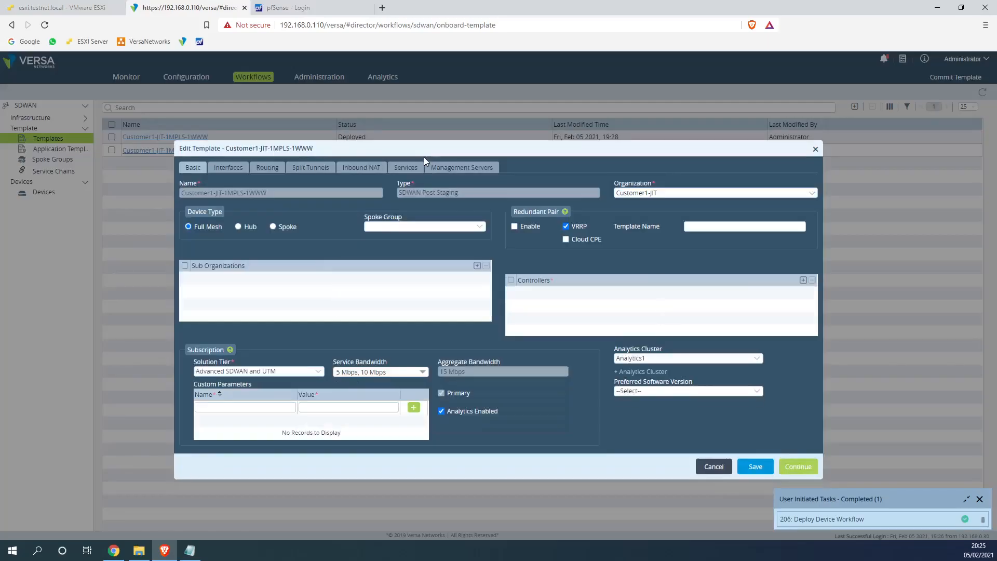
pyautogui.click(406, 168)
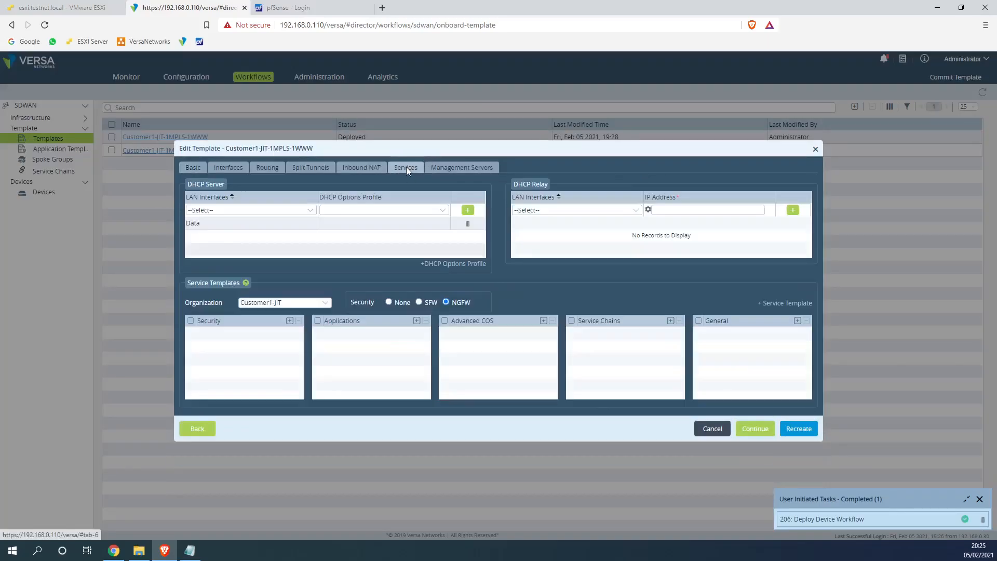
pyautogui.click(416, 320)
pyautogui.click(421, 333)
pyautogui.click(379, 346)
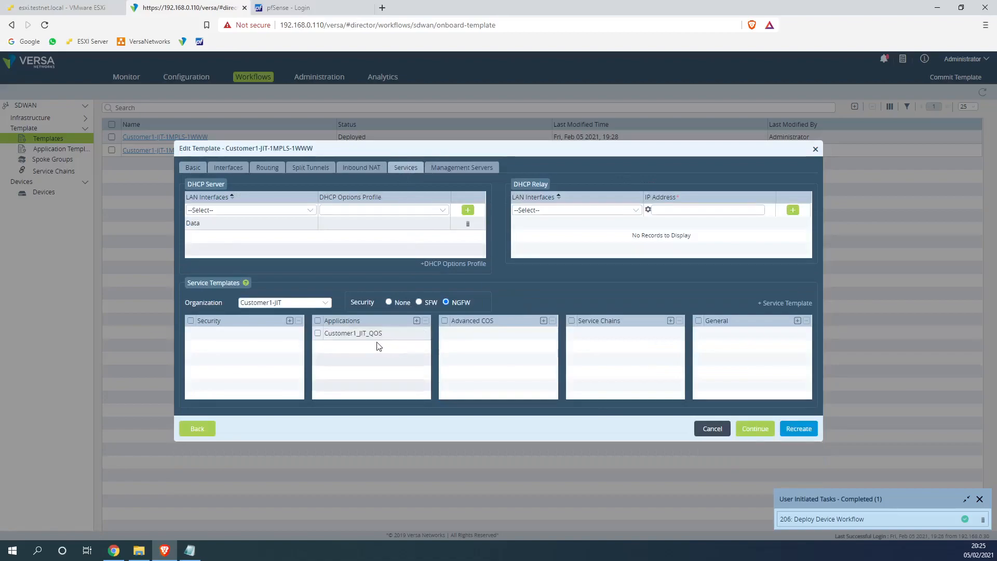
pyautogui.click(799, 429)
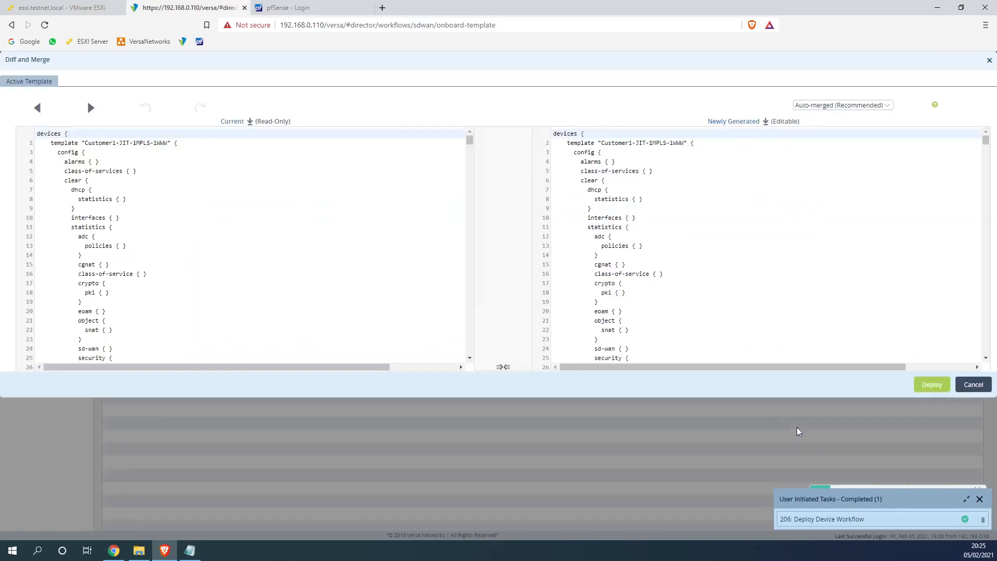
pyautogui.click(917, 393)
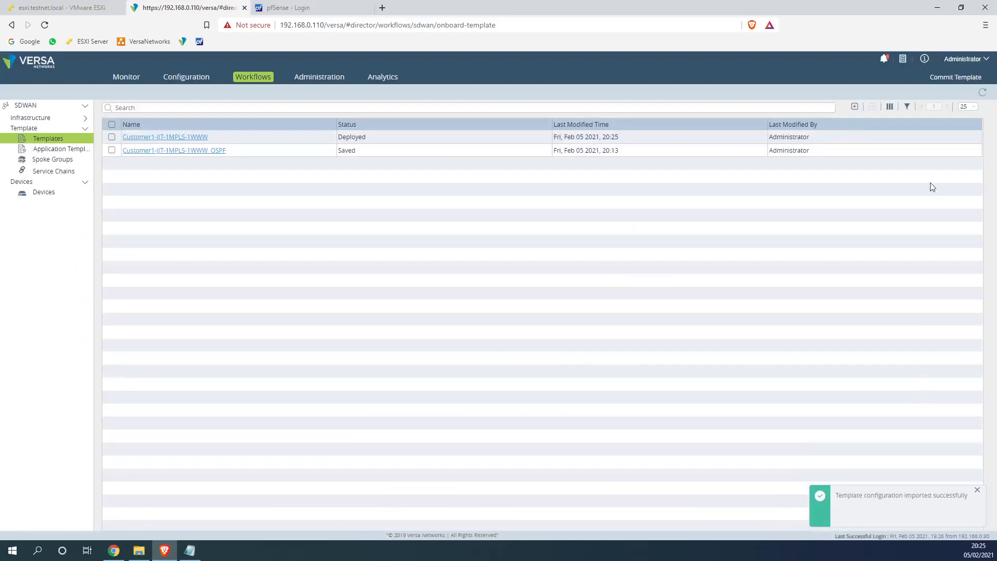
# Commit Customer1-JIT-1MPLS-1WWW to Site1 and Site2 in DG-Customer1-JIT
pyautogui.click(955, 77)
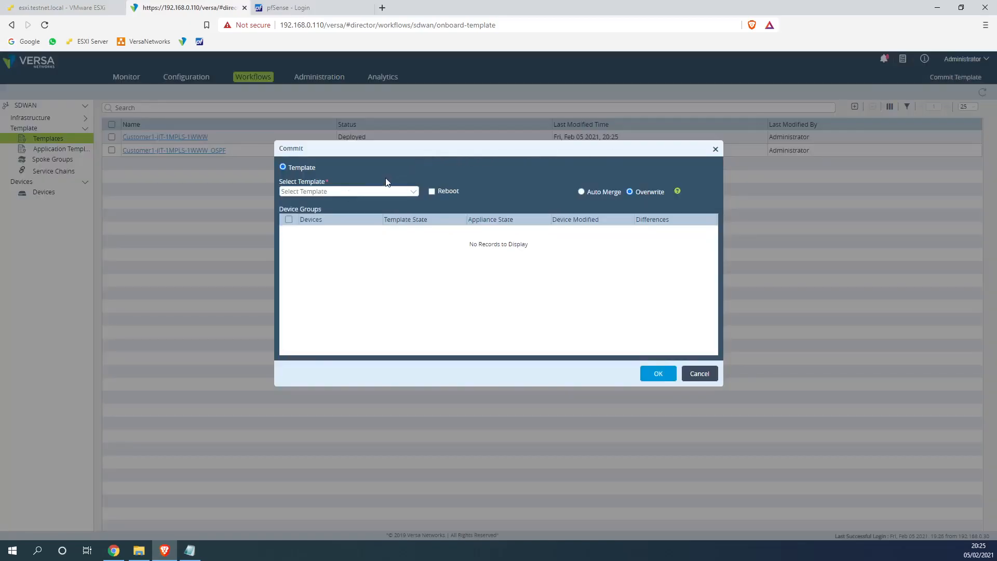
pyautogui.click(384, 191)
pyautogui.click(362, 202)
pyautogui.click(289, 257)
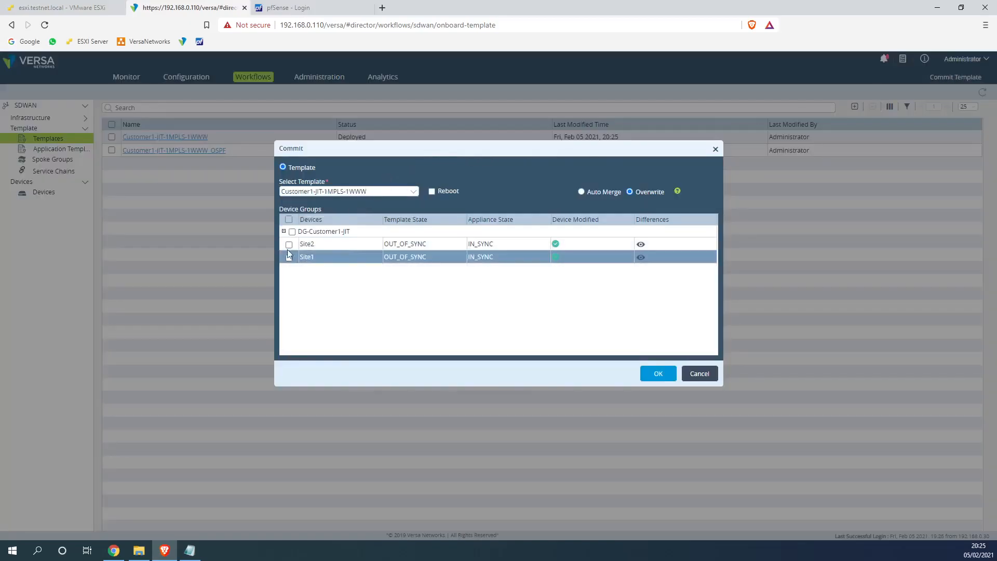
pyautogui.click(291, 231)
pyautogui.click(658, 374)
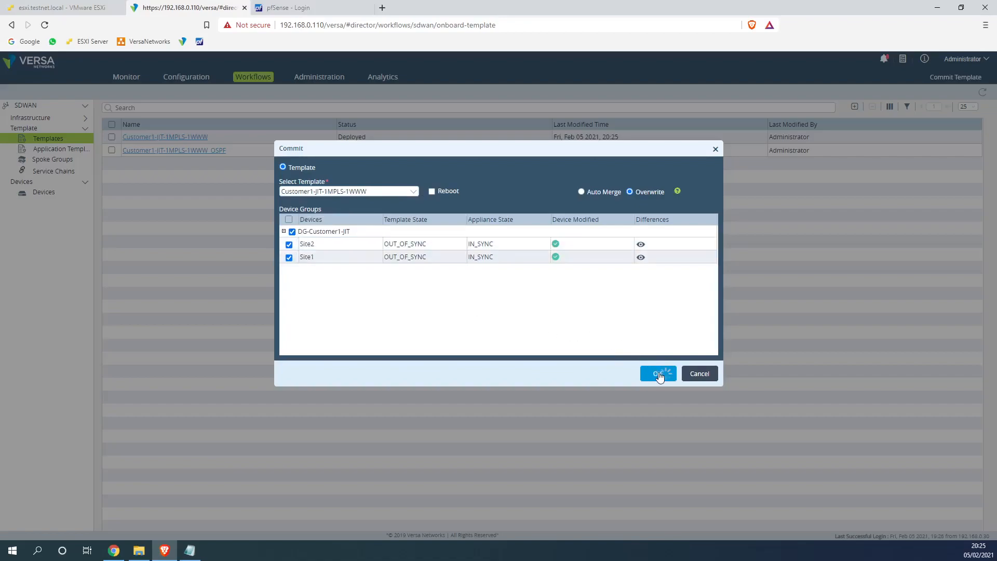
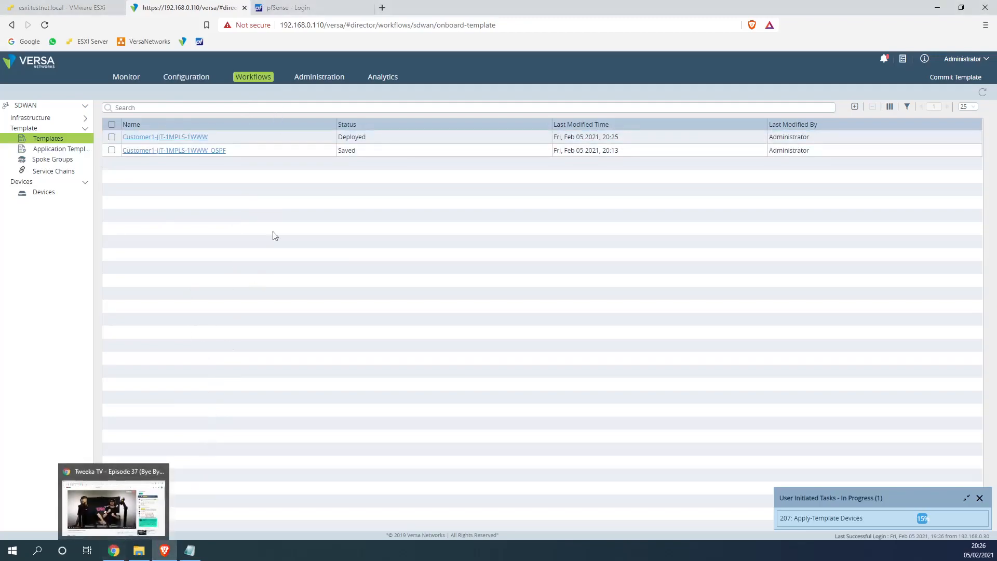
# Check the provider health path up/down counts on the Monitor dashboard, then refresh it
pyautogui.click(126, 77)
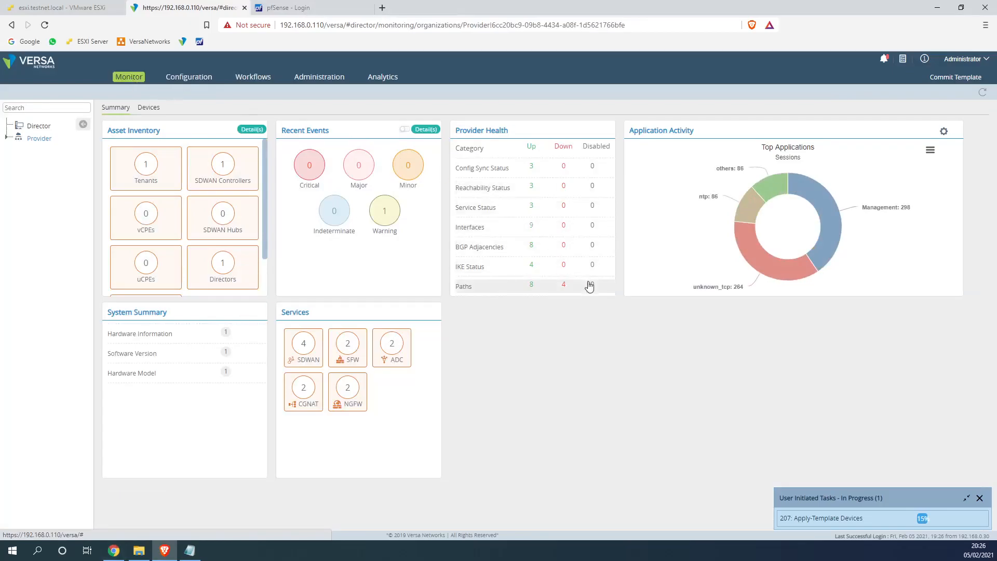
pyautogui.click(562, 285)
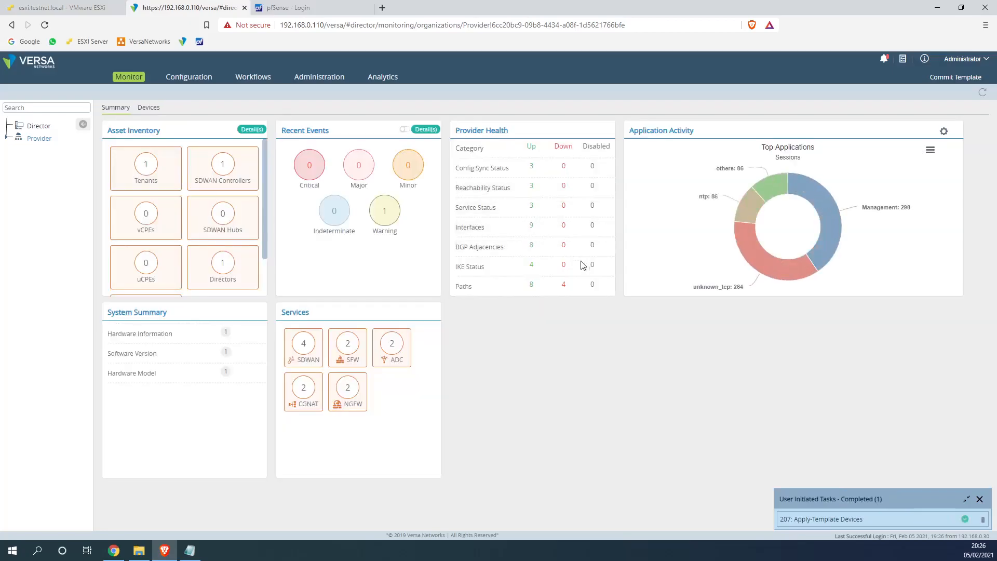
pyautogui.moveTo(574, 288); pyautogui.dragTo(564, 289)
pyautogui.click(562, 289)
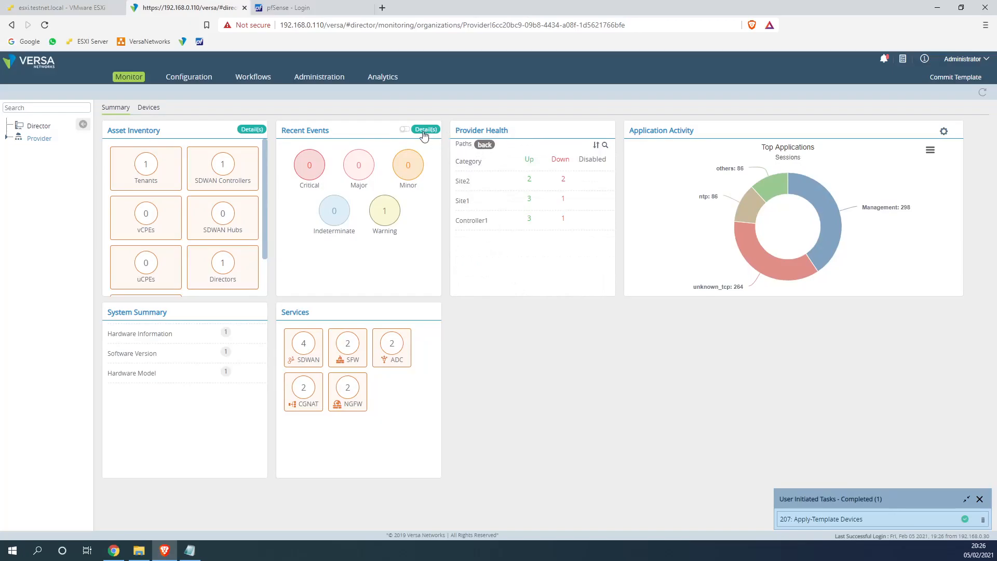
pyautogui.click(488, 144)
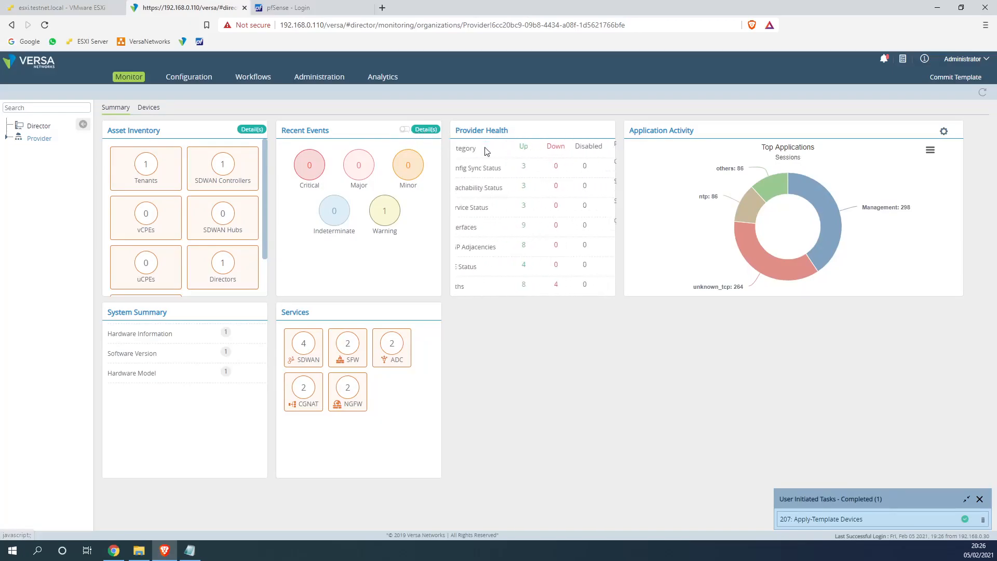
pyautogui.click(981, 92)
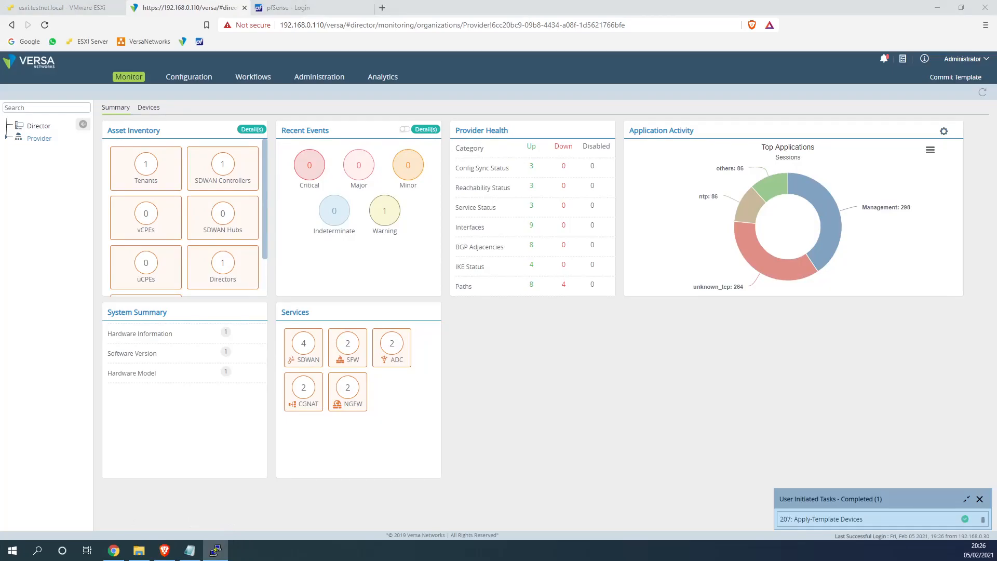
# Log in to the VyOS router at 10.0.0.20 in PuTTY with its username and password
pyautogui.moveTo(618, 178); pyautogui.dragTo(726, 227)
pyautogui.write('in')
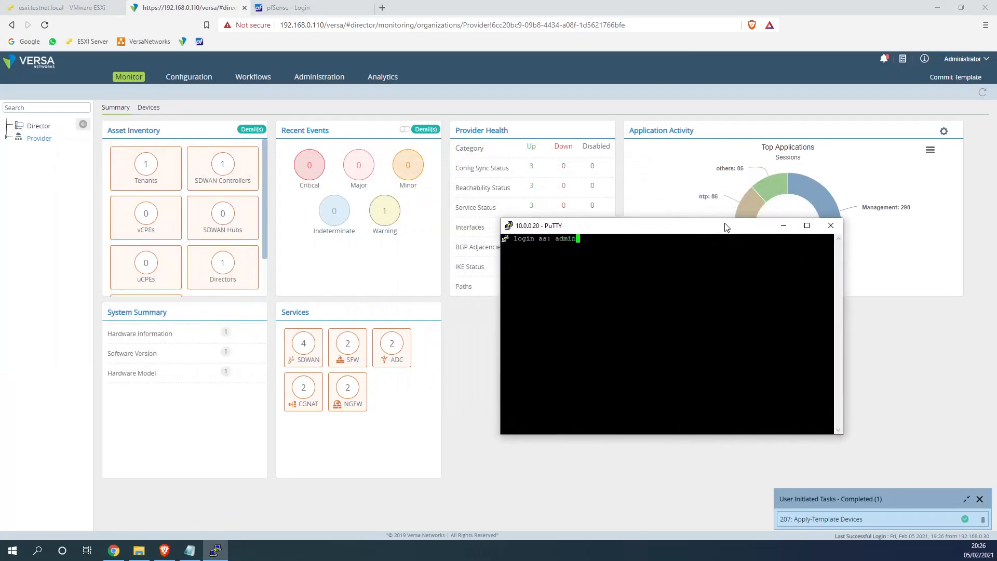
pyautogui.press('Return')
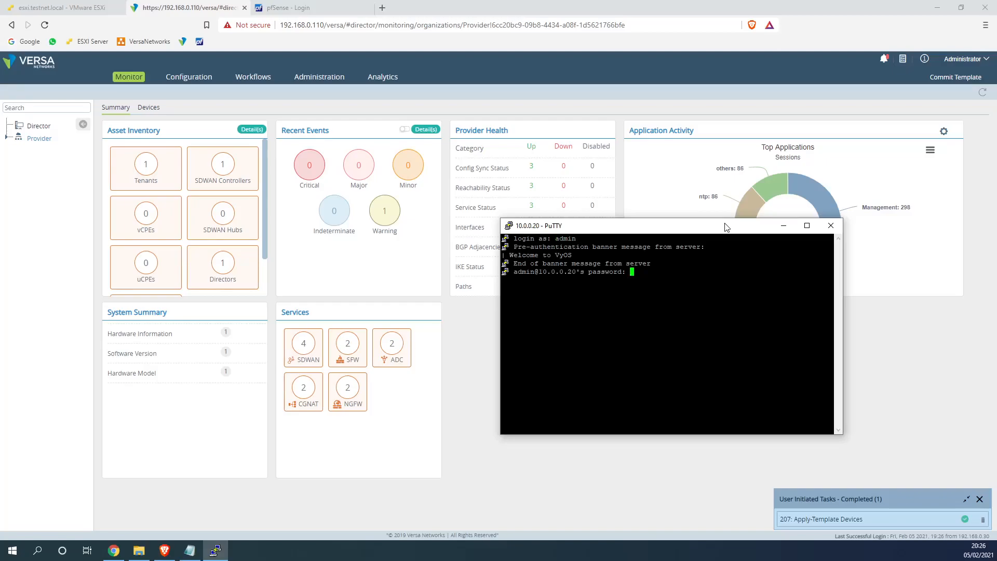
pyautogui.press('Return')
pyautogui.moveTo(708, 229); pyautogui.dragTo(832, 295)
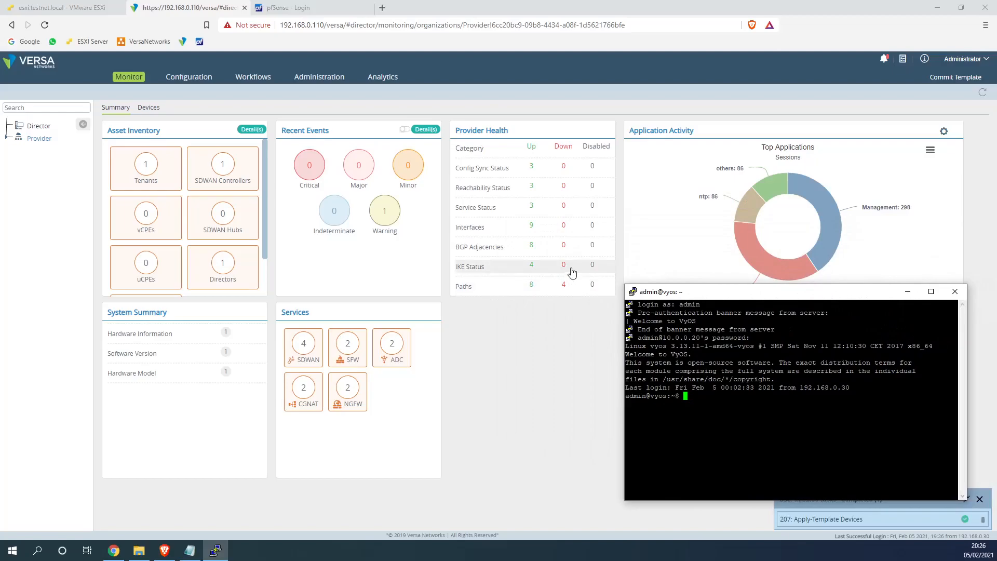
pyautogui.click(563, 285)
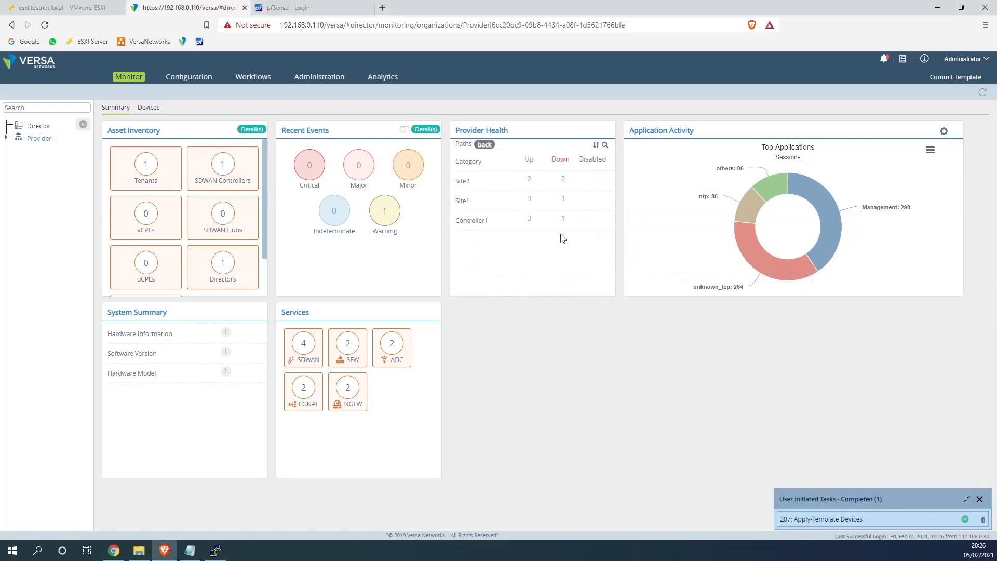
pyautogui.click(561, 185)
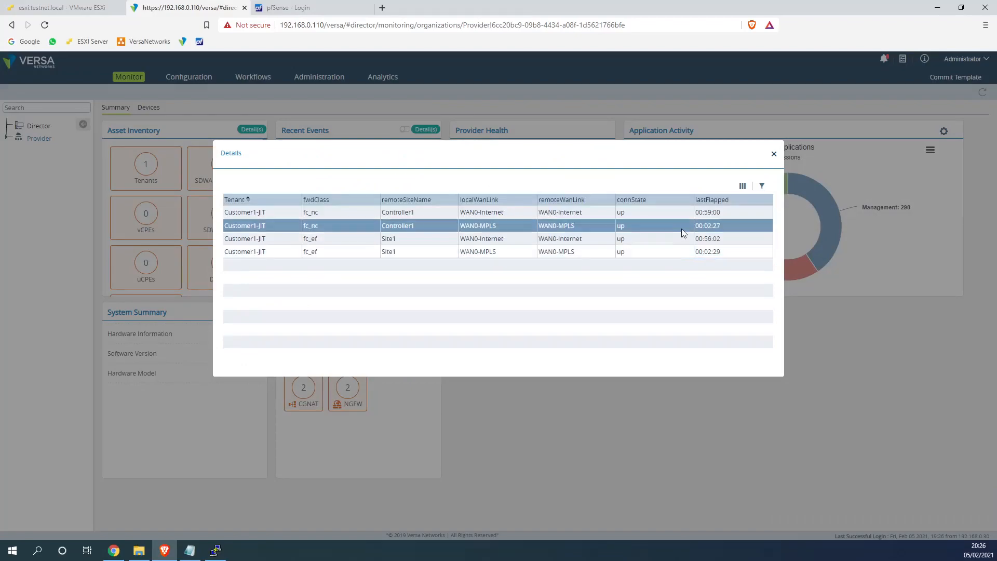
pyautogui.moveTo(728, 226); pyautogui.dragTo(226, 232)
pyautogui.moveTo(736, 253); pyautogui.dragTo(436, 238)
pyautogui.click(774, 153)
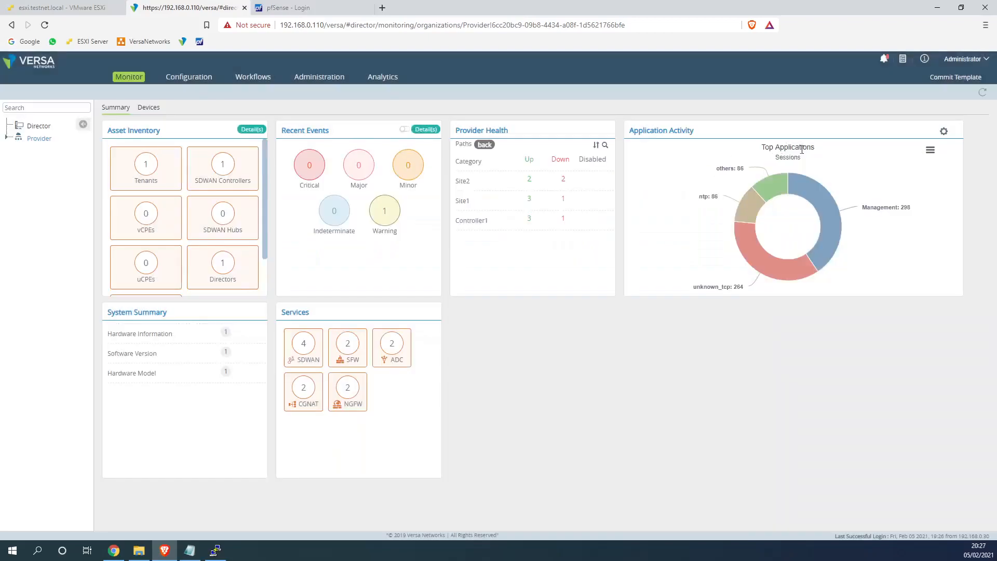
pyautogui.click(987, 92)
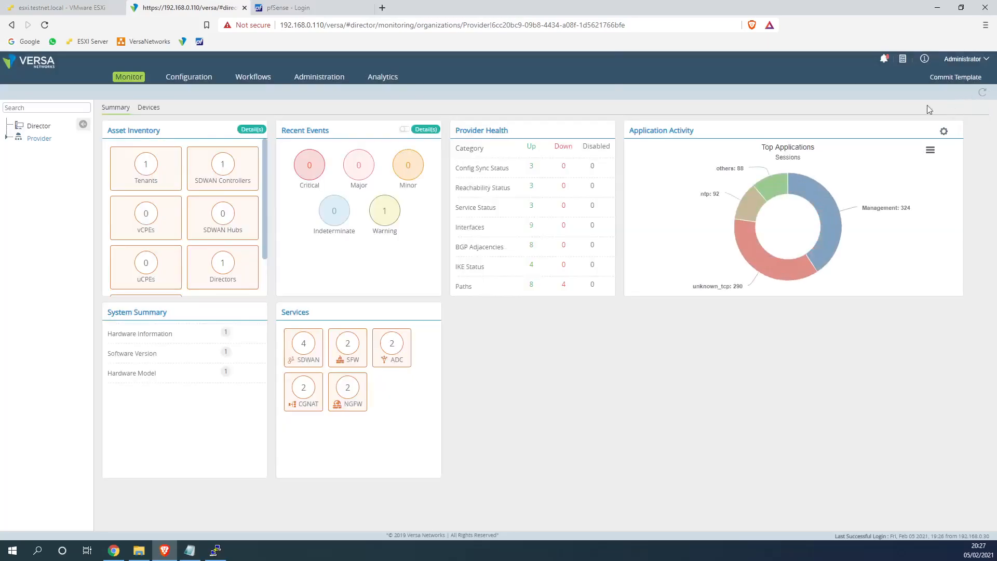
pyautogui.click(534, 287)
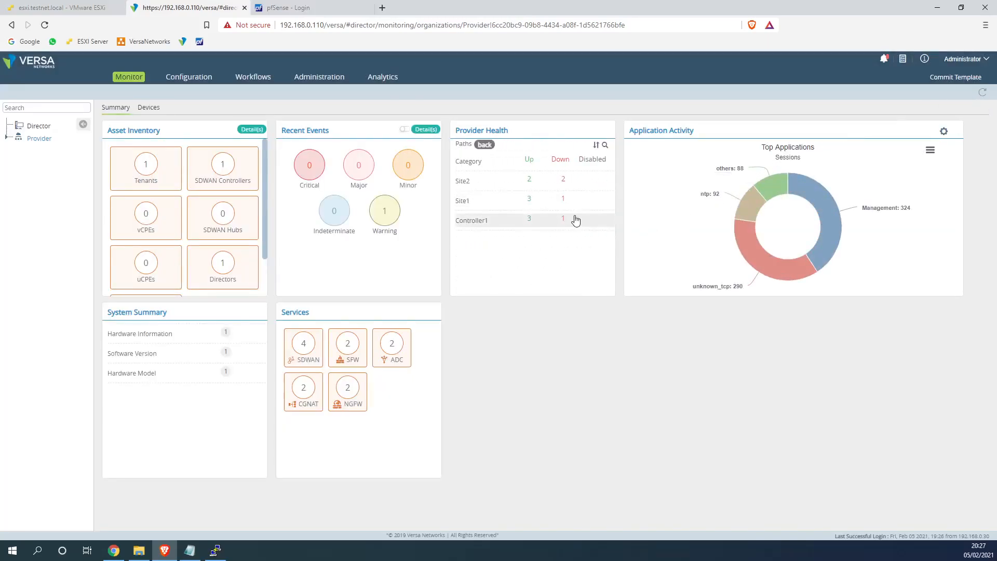
pyautogui.click(982, 93)
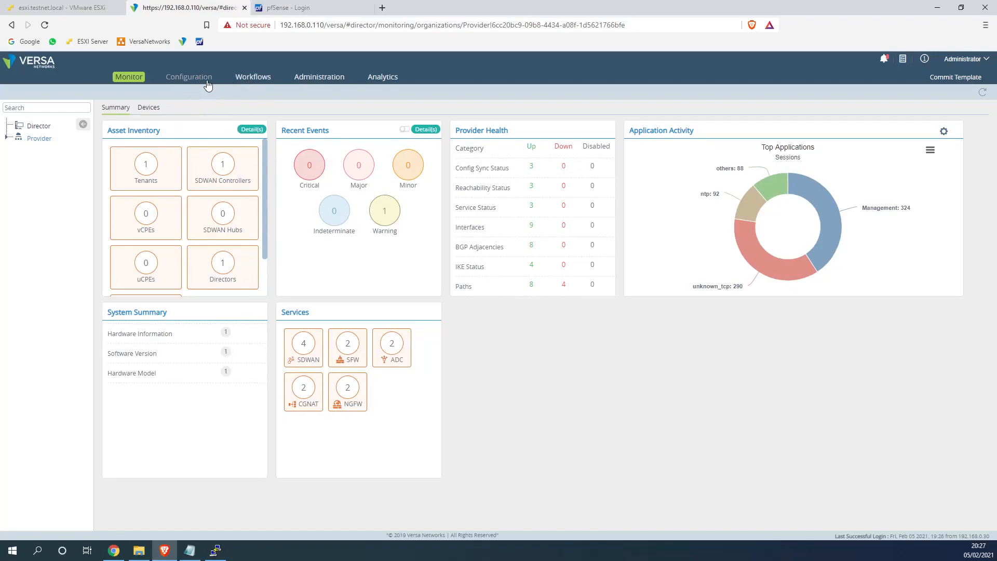
pyautogui.moveTo(208, 85); pyautogui.dragTo(222, 91)
# Open the Customer1_JIT_QOS template from Workflows > Template > Application Templates
pyautogui.click(205, 82)
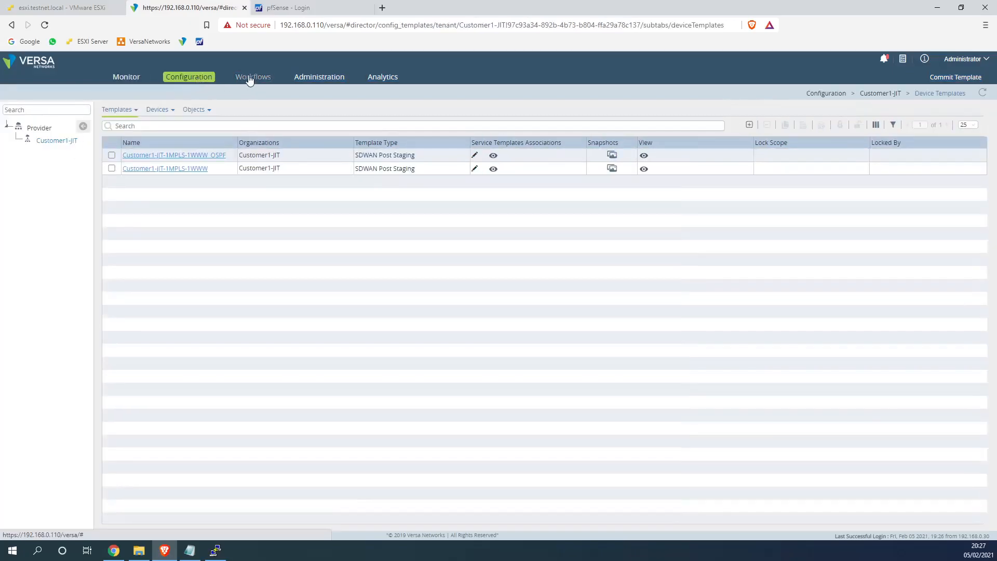
pyautogui.click(252, 78)
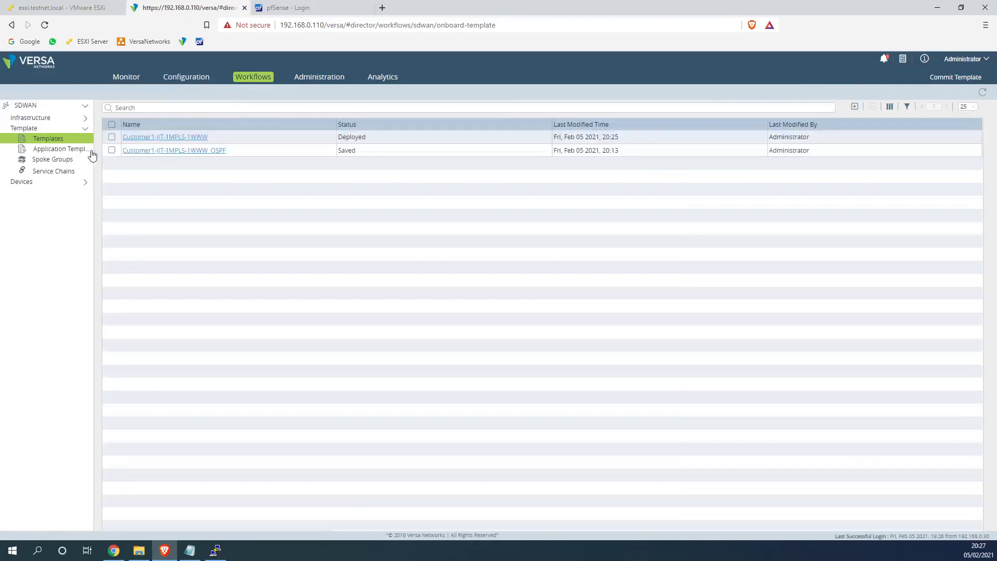
pyautogui.click(62, 150)
pyautogui.click(166, 141)
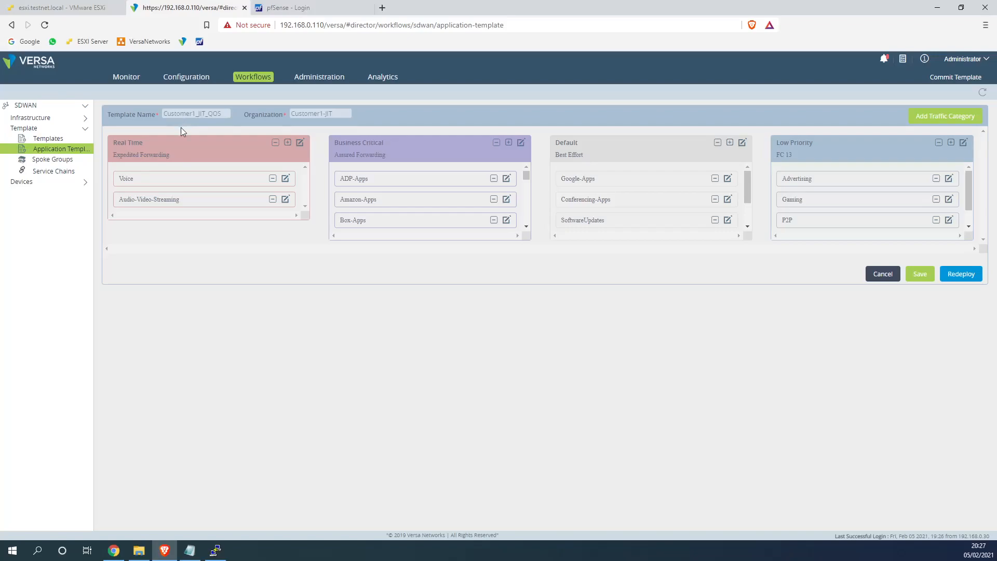
pyautogui.moveTo(525, 175)
pyautogui.mouseDown()
pyautogui.moveTo(522, 216)
pyautogui.moveTo(523, 161)
pyautogui.mouseUp()
# Review the Business Critical Amazon-Apps rule's enforcement settings without changing them
pyautogui.click(506, 200)
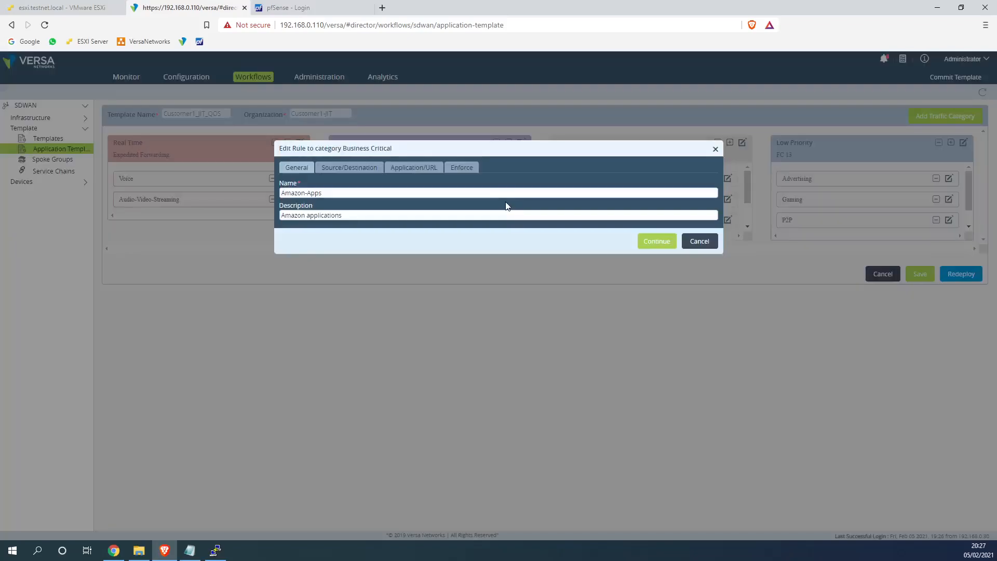
pyautogui.moveTo(466, 155); pyautogui.dragTo(487, 273)
pyautogui.click(440, 213)
pyautogui.moveTo(416, 147); pyautogui.dragTo(425, 229)
pyautogui.click(461, 167)
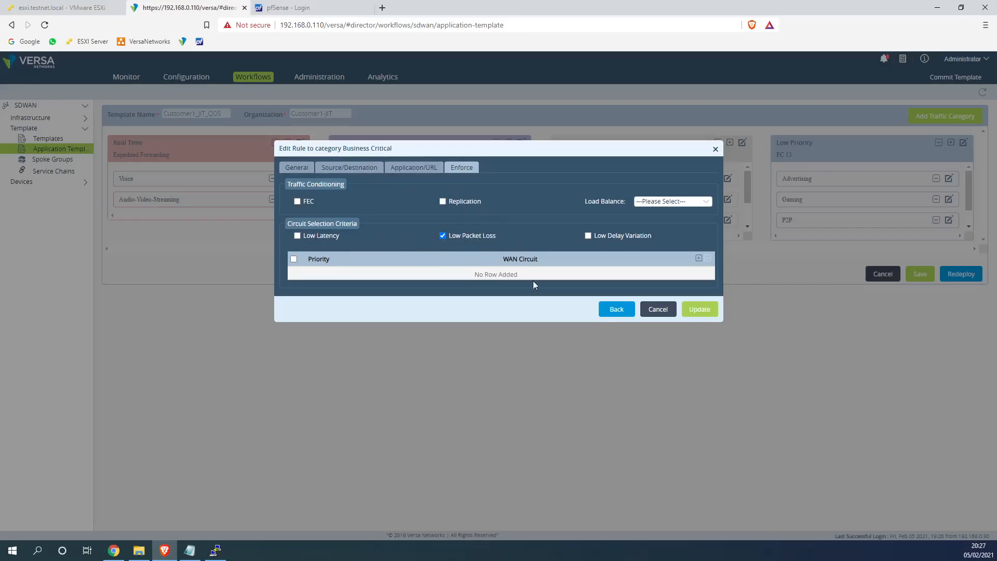
pyautogui.click(659, 313)
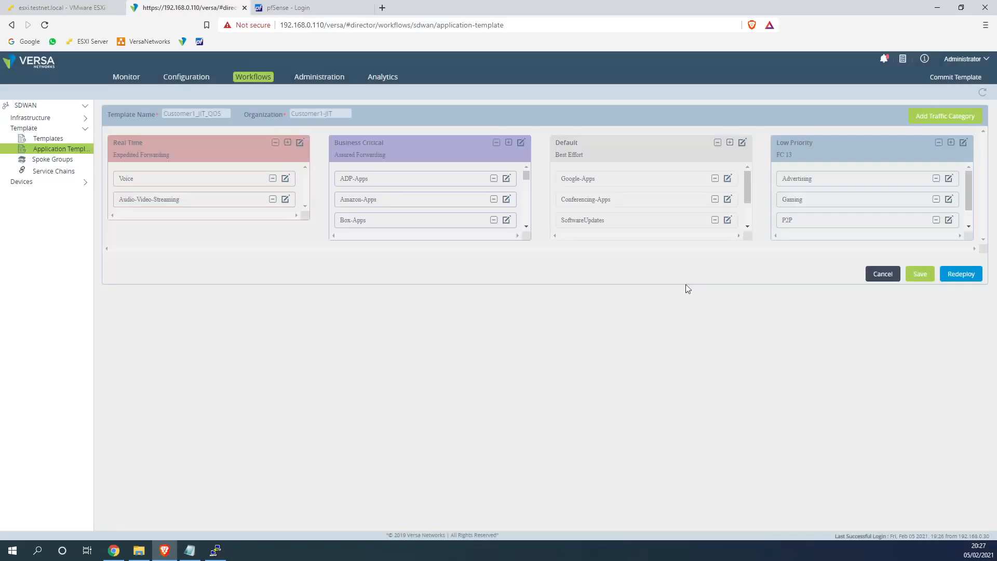
# Inspect the Default, Low Priority and Real Time traffic categories, cancelling each editor
pyautogui.click(742, 143)
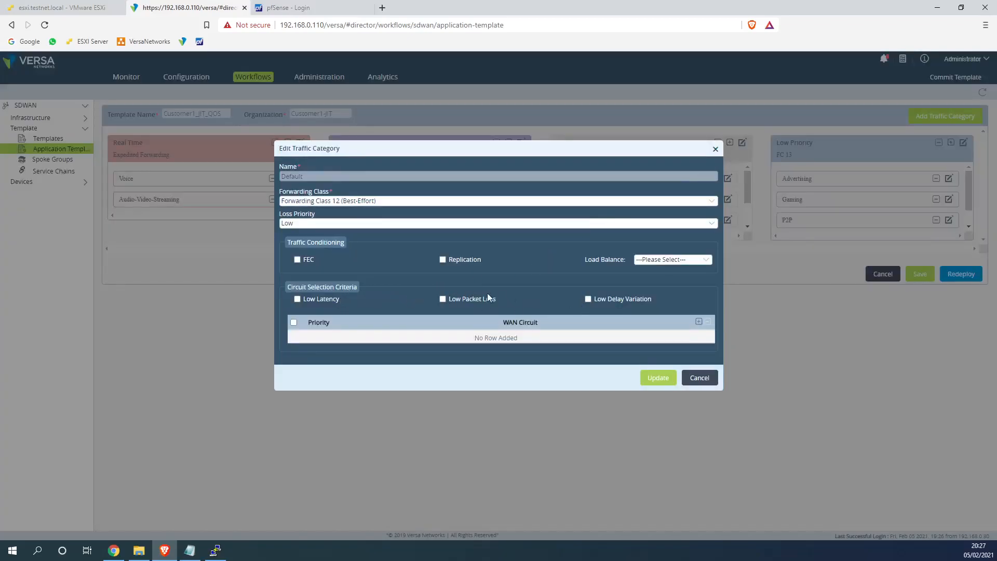
pyautogui.click(699, 378)
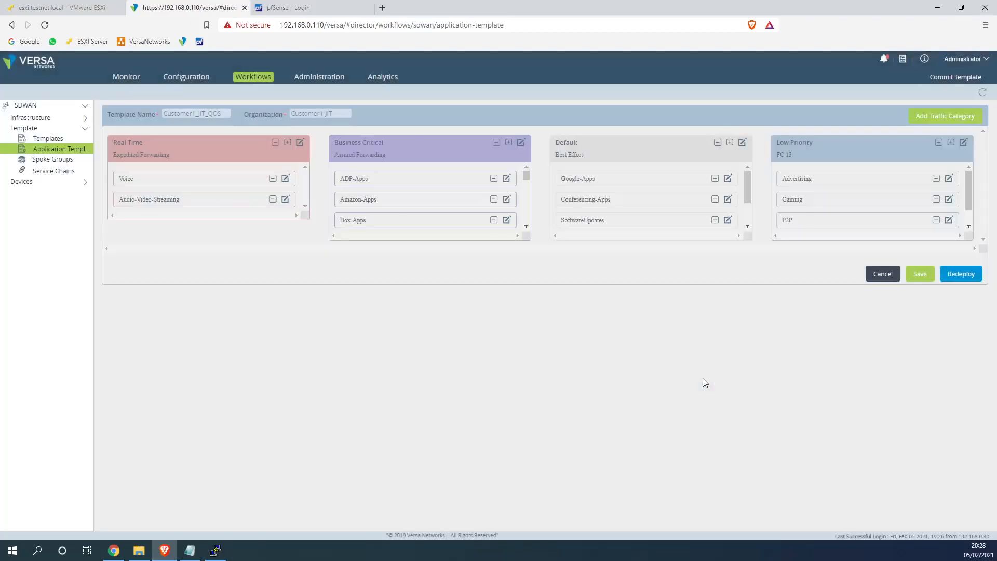
pyautogui.click(963, 145)
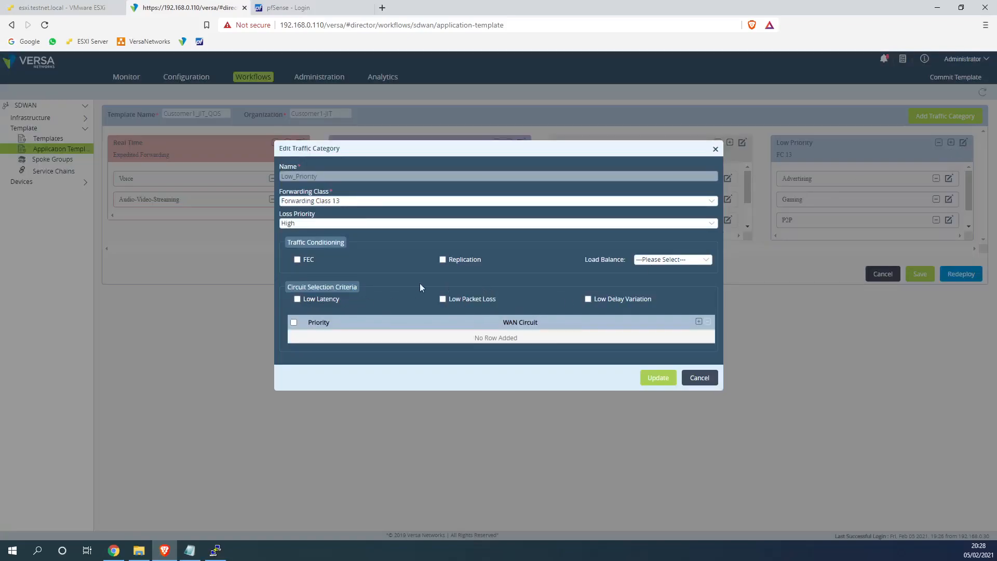
pyautogui.click(309, 224)
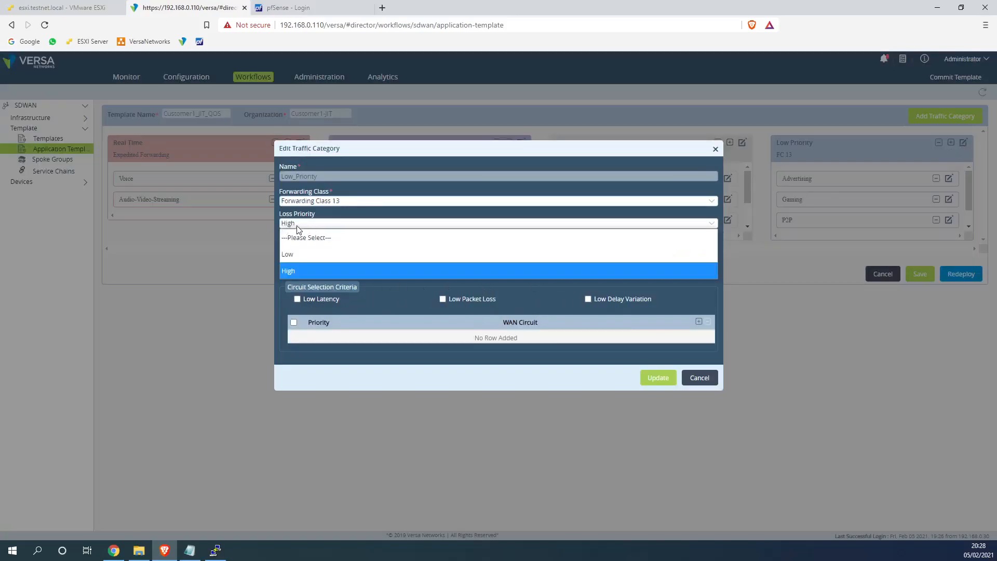
pyautogui.click(697, 375)
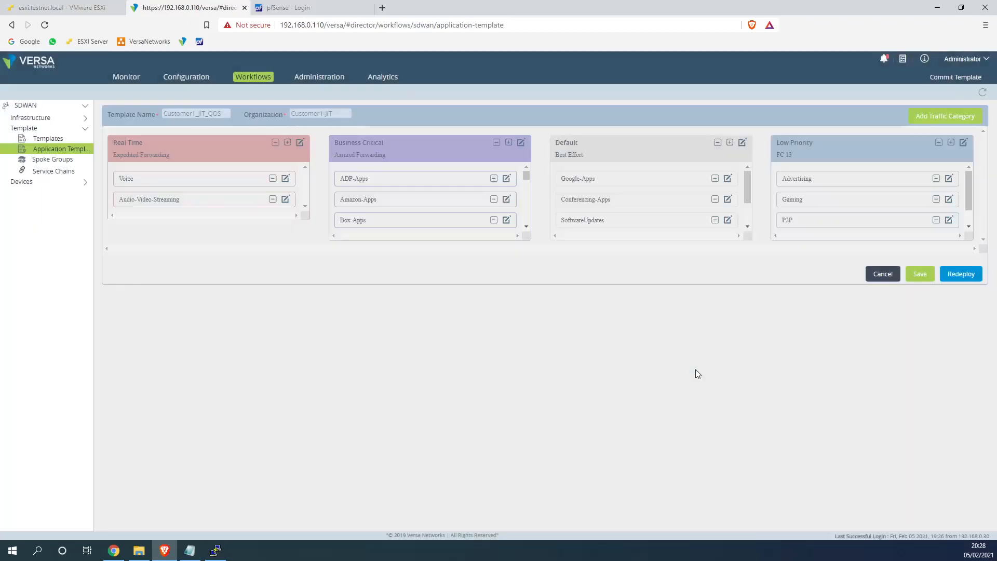
pyautogui.click(301, 143)
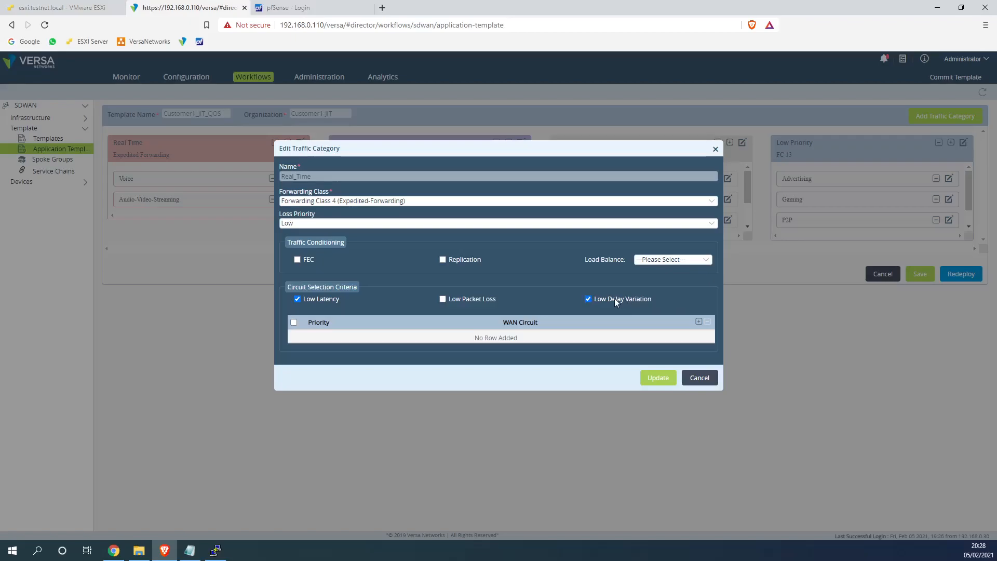
pyautogui.click(700, 377)
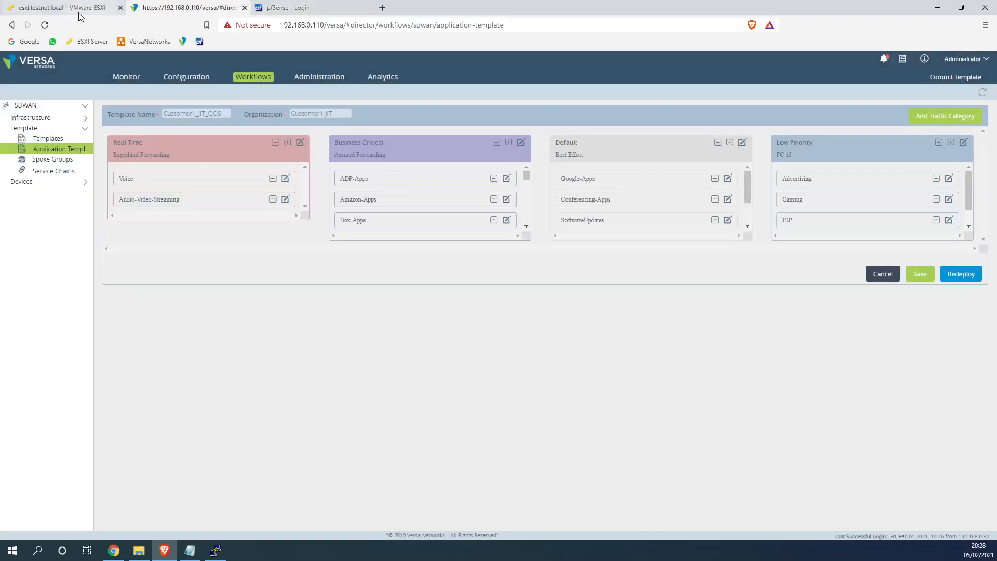
pyautogui.click(283, 8)
# Sign in to the pfSense web interface with the firewall's username and password
pyautogui.write('admin')
pyautogui.press('Tab')
pyautogui.write('••••••••••••')
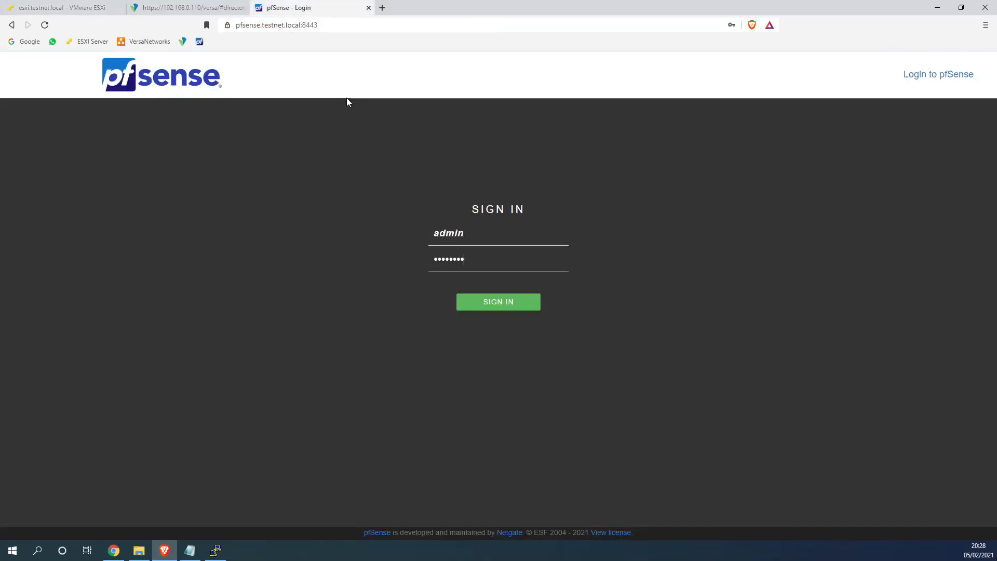
pyautogui.press('Return')
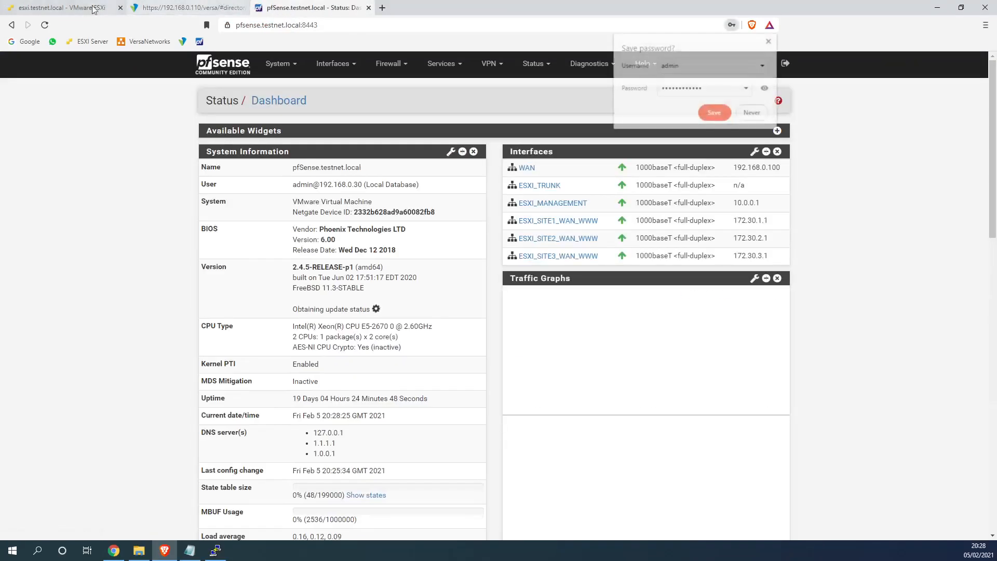
# Cycle through the ESXi, Versa Director and pfSense pages and reposition the VyOS terminal
pyautogui.click(62, 7)
pyautogui.click(182, 8)
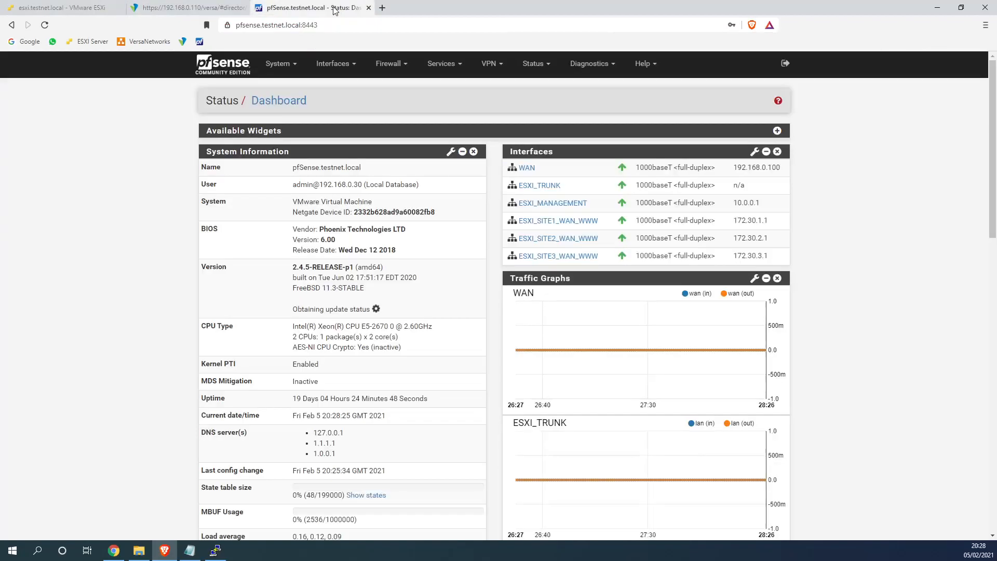
pyautogui.click(332, 7)
pyautogui.click(215, 550)
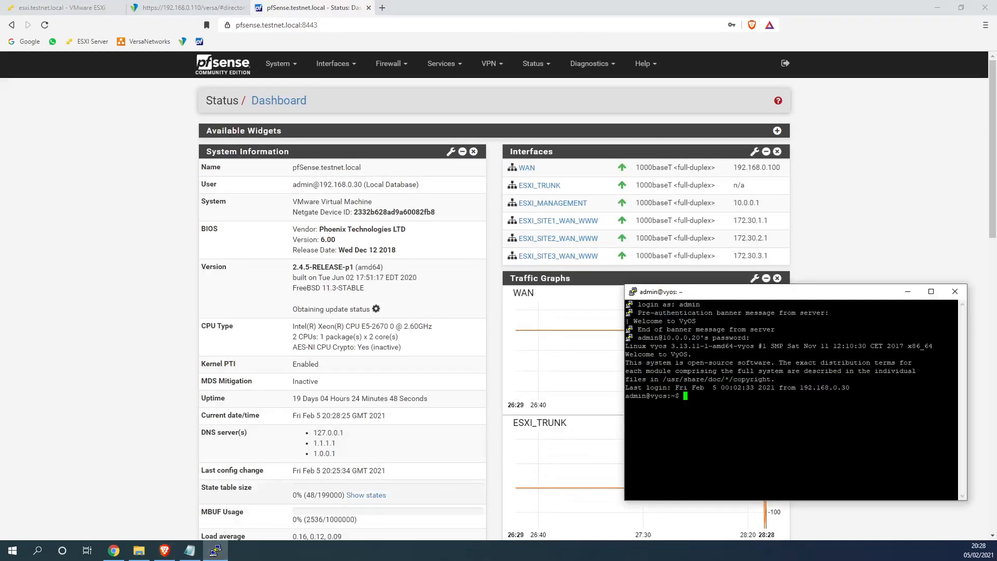
pyautogui.moveTo(747, 299); pyautogui.dragTo(734, 305)
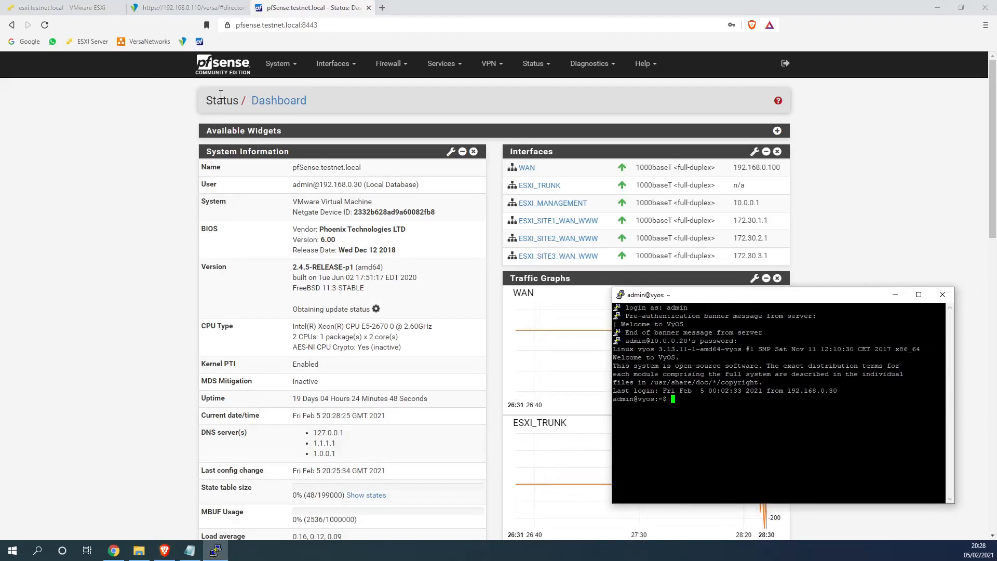
pyautogui.click(82, 8)
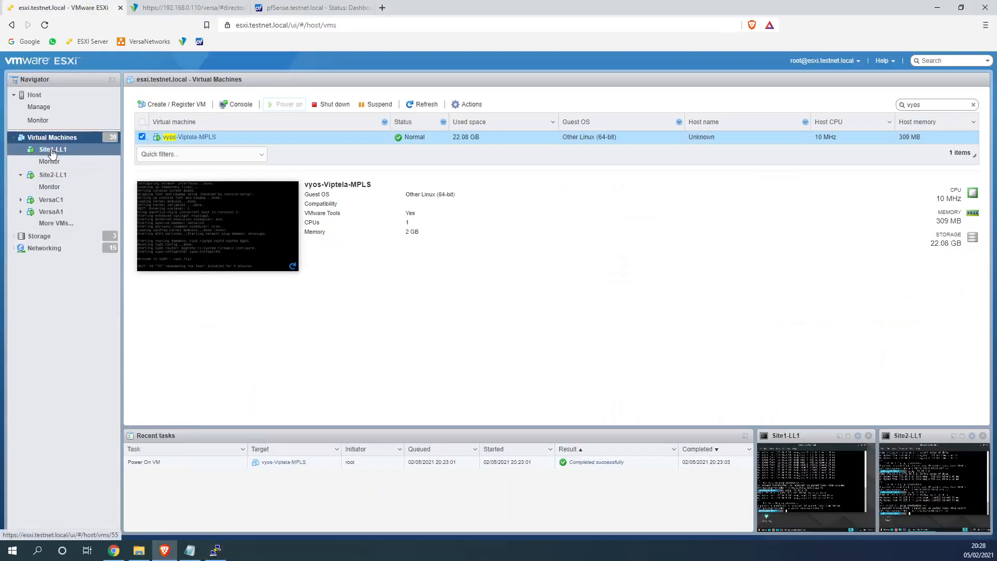
# Open the Site1-LL1 and Site2-LL1 consoles and ping 172.16.1.101 and 172.16.2.10 between them
pyautogui.click(855, 436)
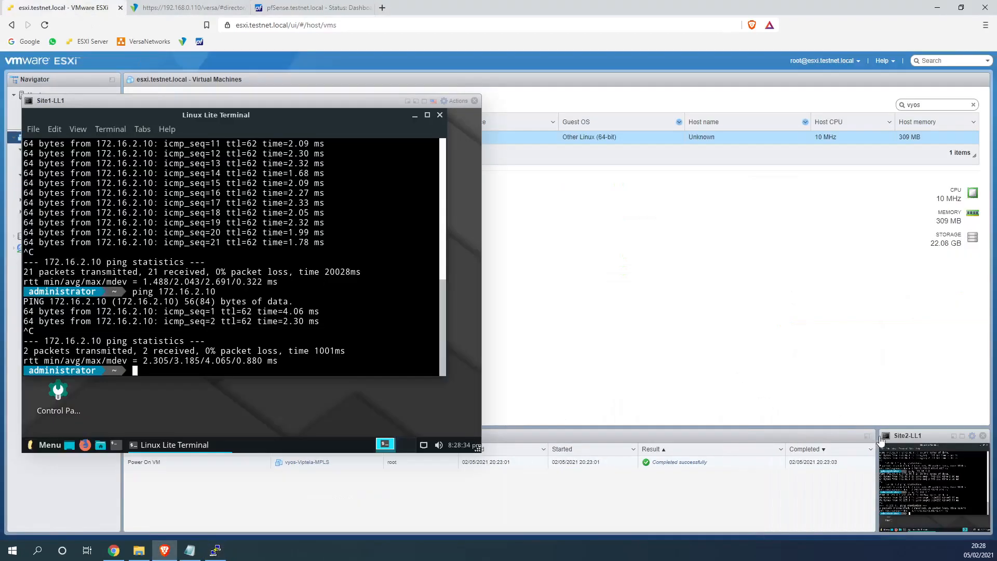
pyautogui.click(971, 436)
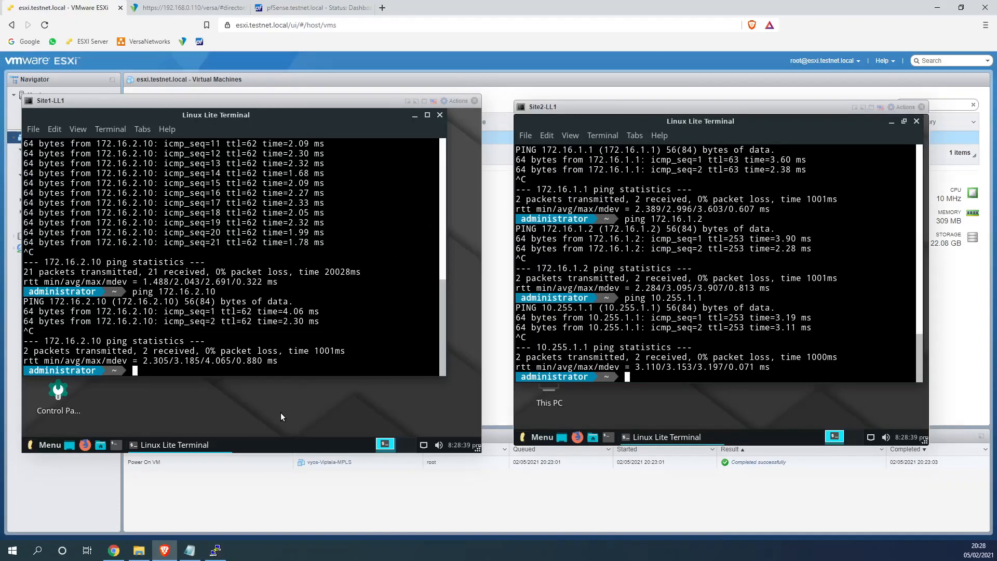
pyautogui.press('Up')
pyautogui.press('Up')
pyautogui.press('BackSpace')
pyautogui.write('172.16.1.101')
pyautogui.press('Return')
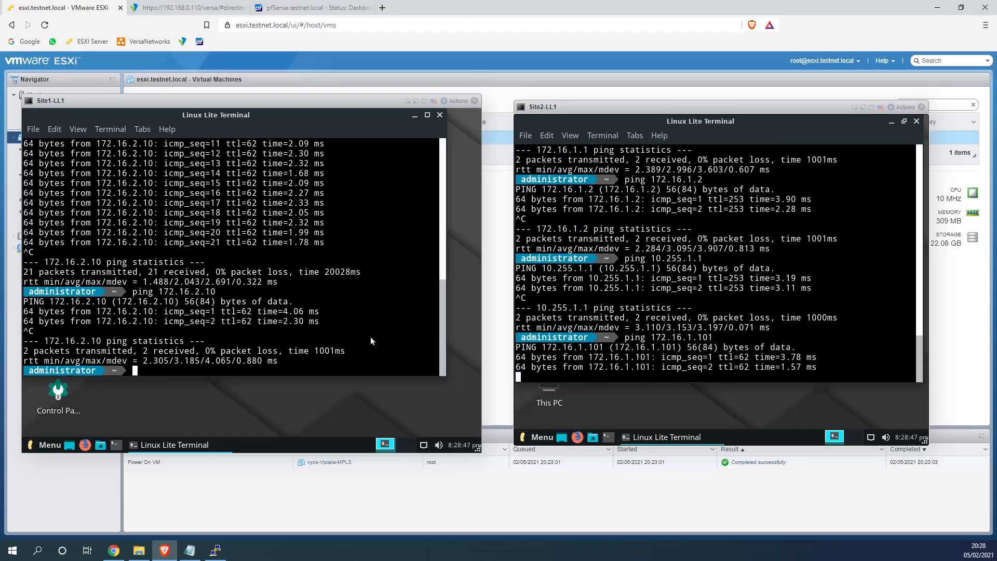
pyautogui.click(298, 346)
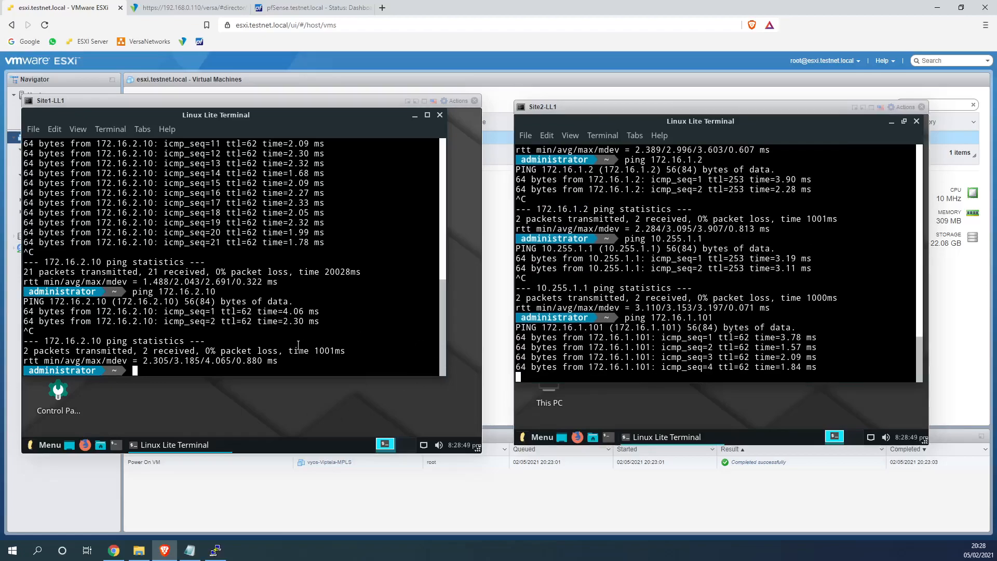
pyautogui.write('ping 172.16.')
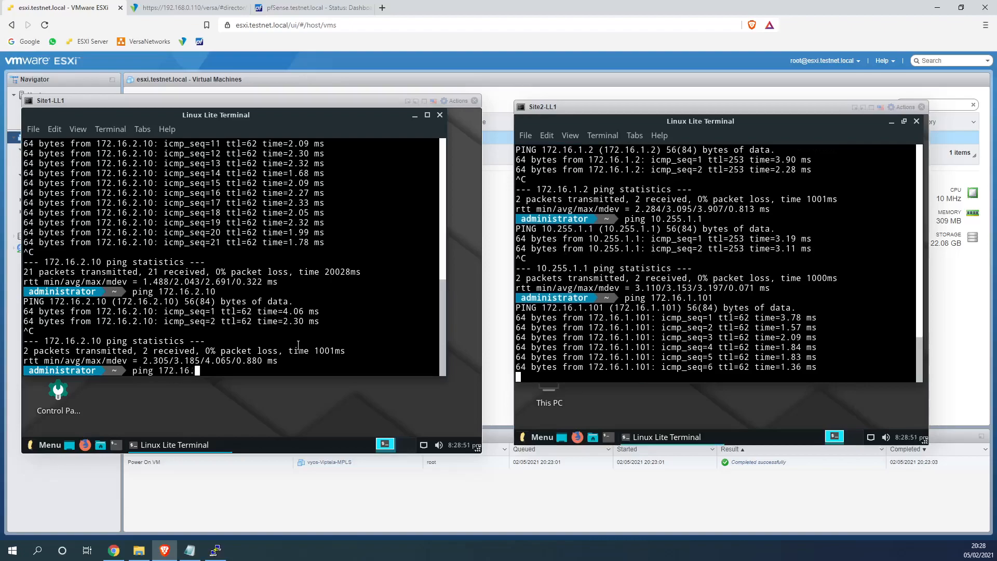
pyautogui.write('2.10')
pyautogui.press('Return')
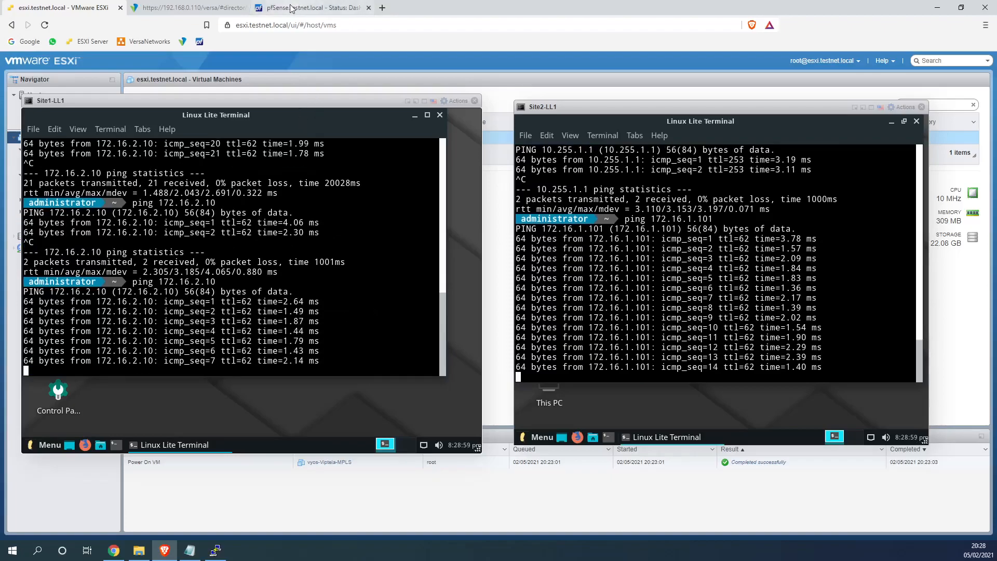
# Put the VyOS router into configuration mode with configure
pyautogui.click(216, 551)
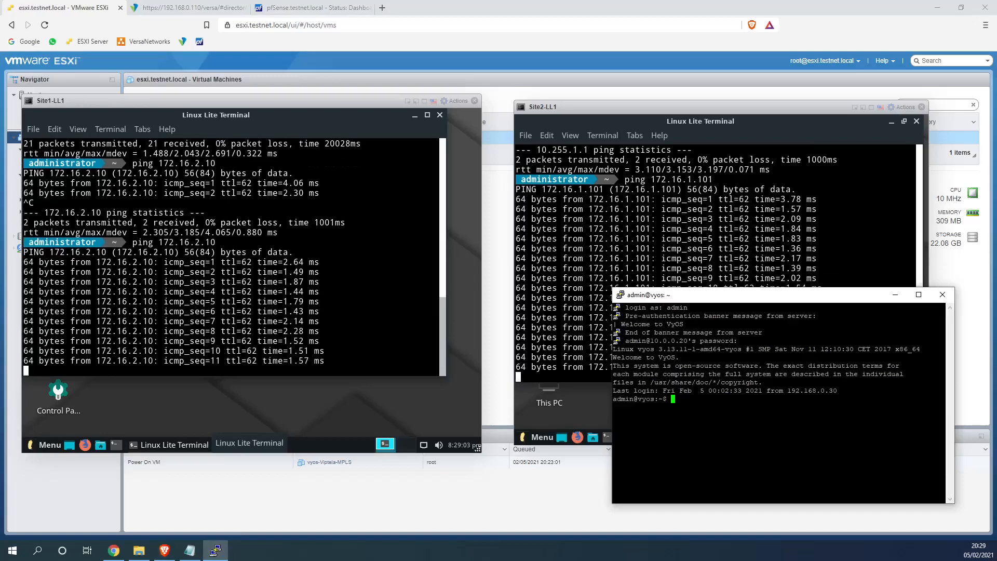
pyautogui.press('Tab')
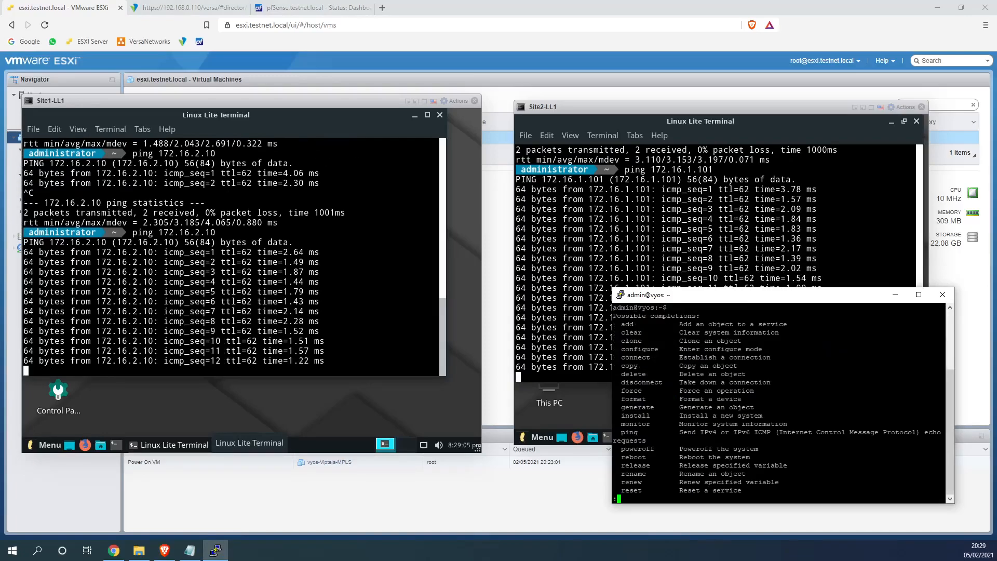
pyautogui.write('qconfigure')
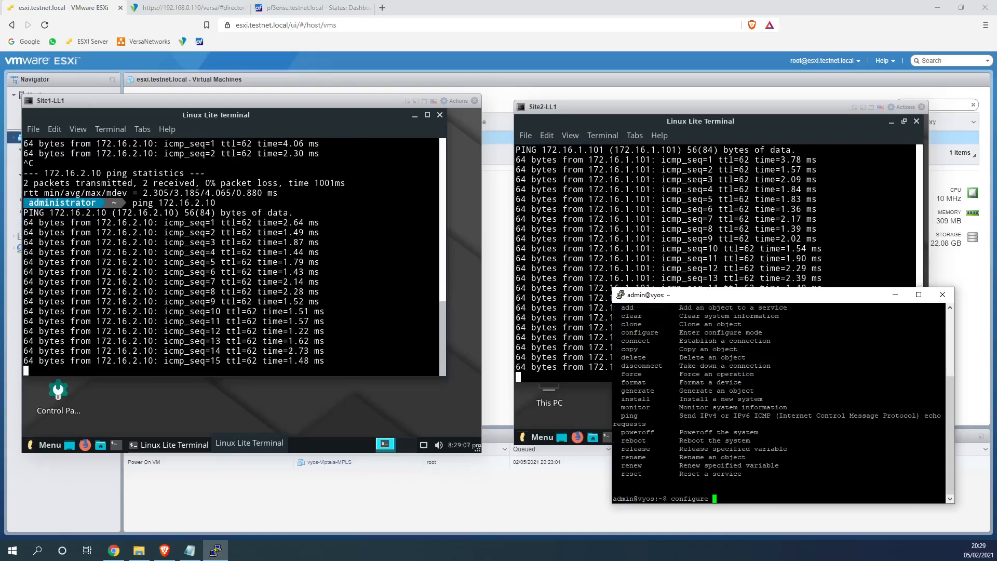
pyautogui.press('Return')
# Try show config and Tab completions in VyOS configuration mode
pyautogui.write('sh')
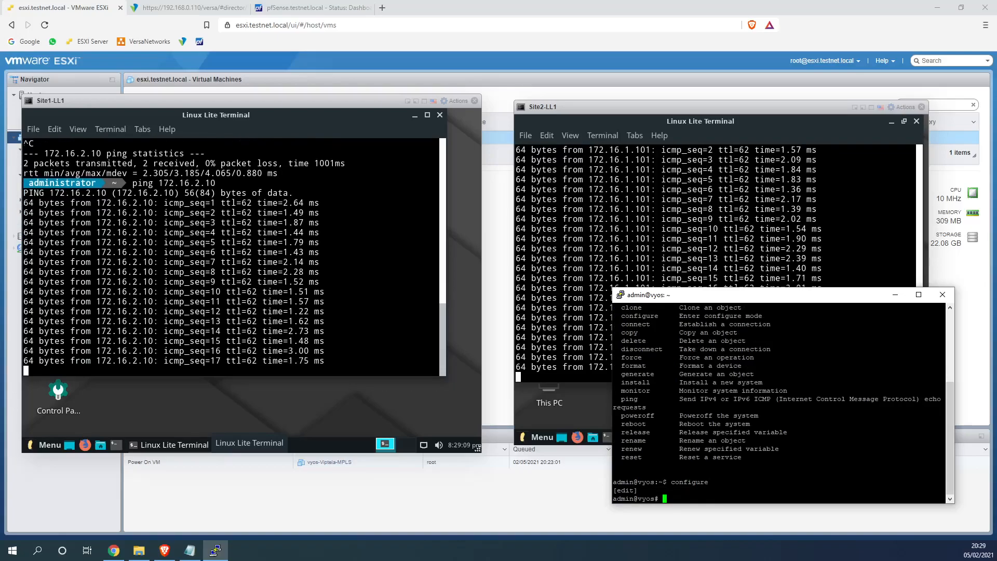
pyautogui.write('ow config')
pyautogui.press('Return')
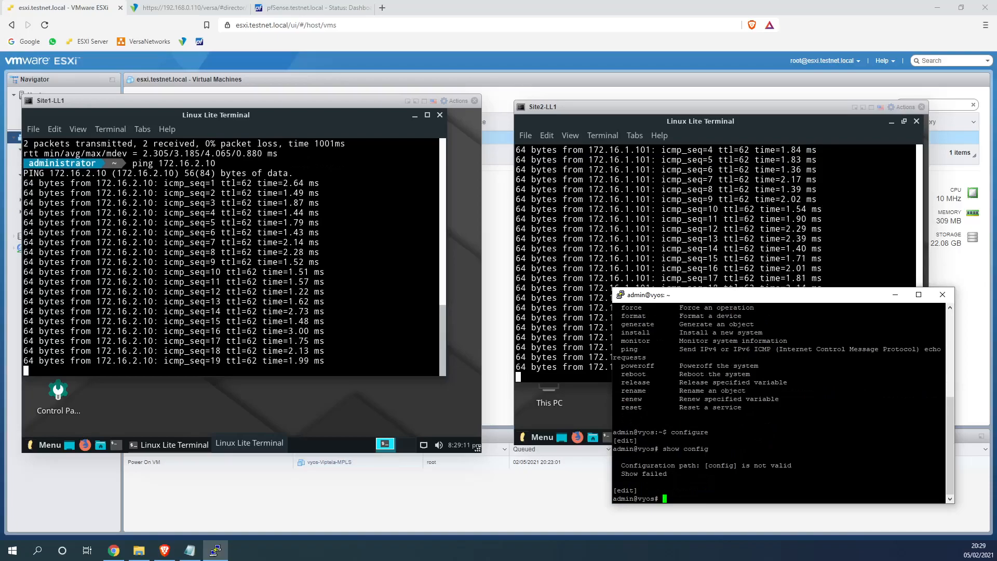
pyautogui.press('Up')
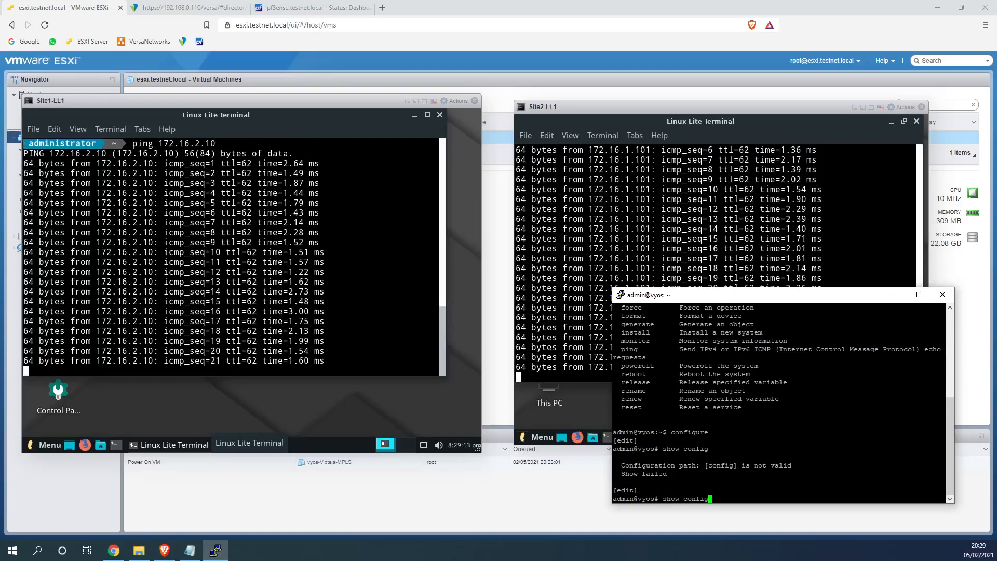
pyautogui.press('Tab')
pyautogui.press('BackSpace')
pyautogui.press('BackSpace')
pyautogui.press('BackSpace')
pyautogui.press('BackSpace')
pyautogui.press('BackSpace')
pyautogui.press('BackSpace')
pyautogui.press('BackSpace')
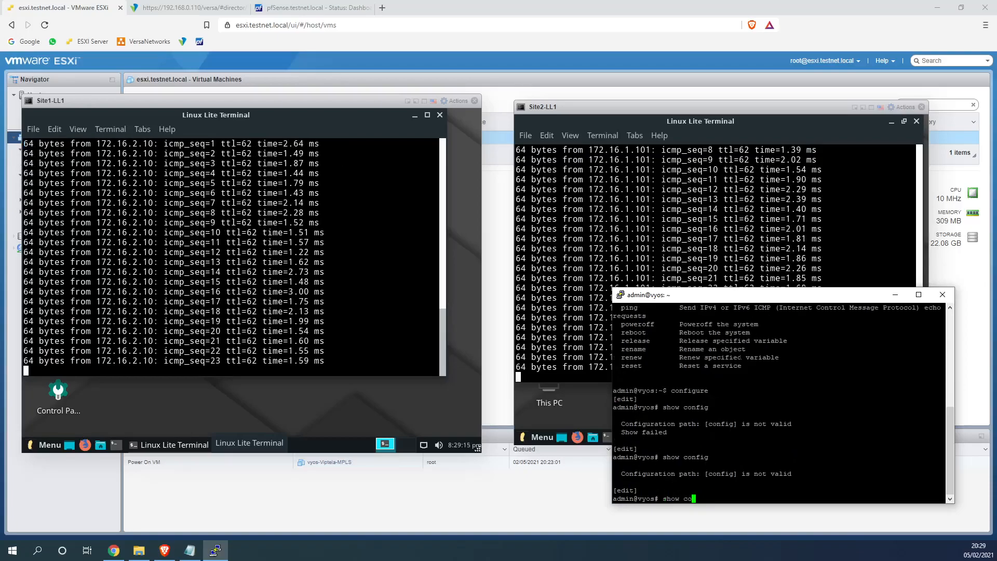
pyautogui.press('BackSpace')
pyautogui.press('BackSpace')
pyautogui.press('BackSpace')
pyautogui.press('BackSpace')
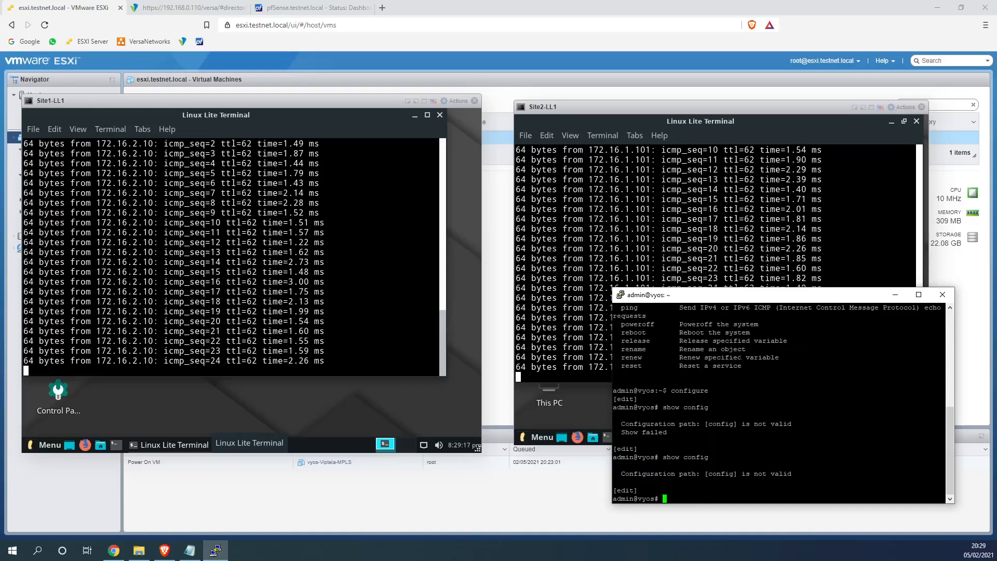
pyautogui.press('Tab')
pyautogui.write('conf')
pyautogui.press('Tab')
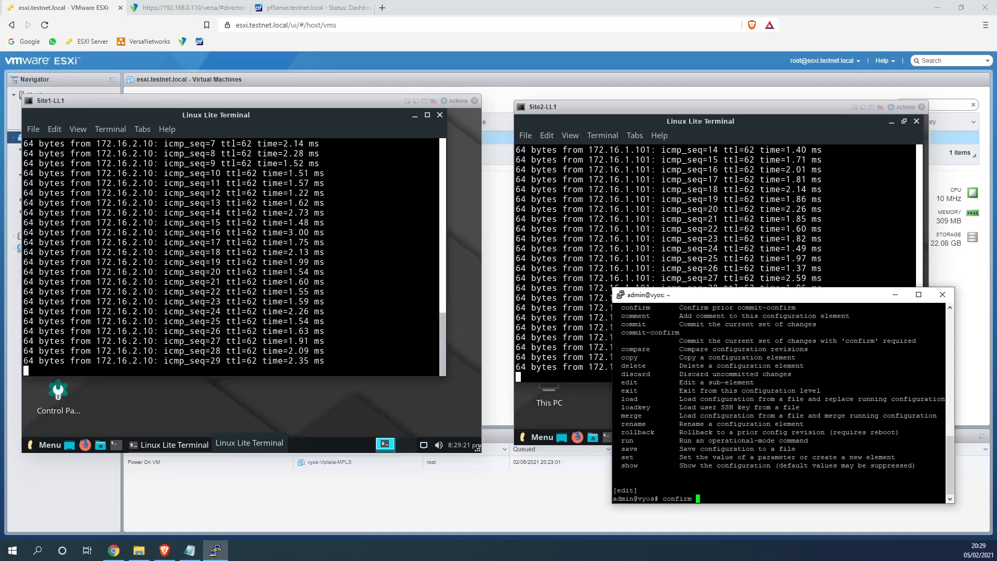
pyautogui.press('Tab')
pyautogui.press('BackSpace')
pyautogui.press('BackSpace')
pyautogui.press('BackSpace')
pyautogui.press('BackSpace')
pyautogui.press('BackSpace')
pyautogui.press('BackSpace')
pyautogui.press('BackSpace')
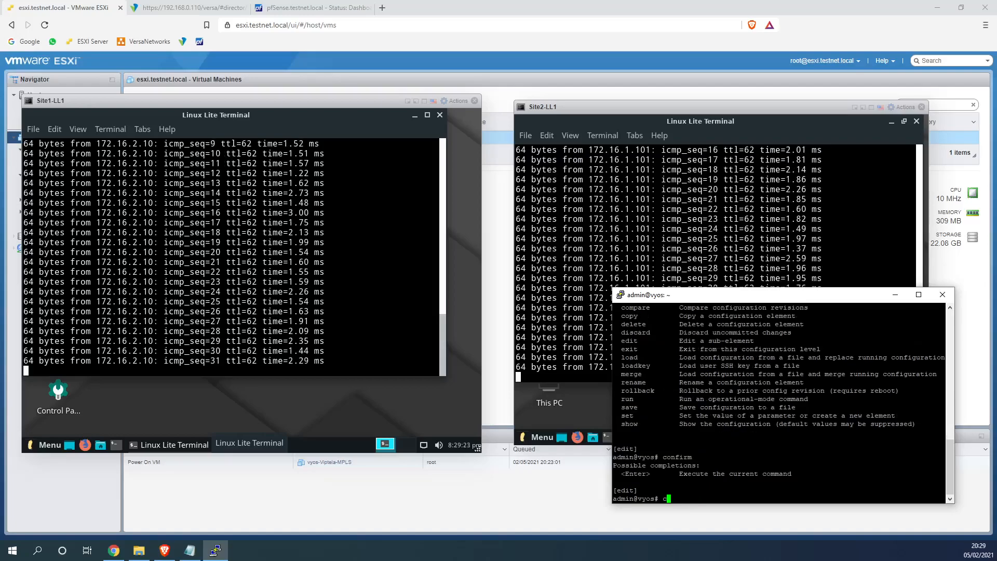
# Try show and enable, then re-run configure on the router
pyautogui.scroll(4, 779, 402)
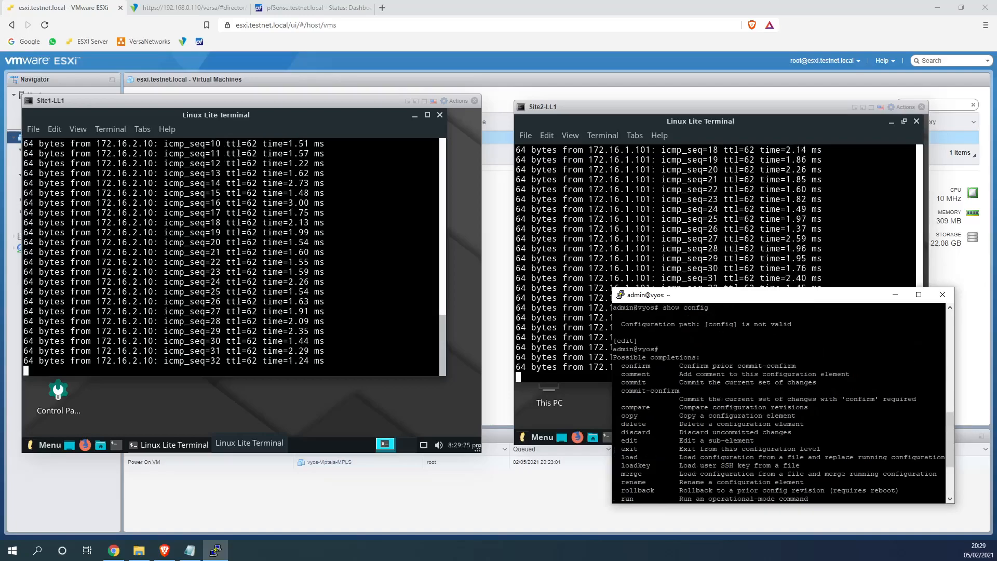
pyautogui.scroll(-4, 753, 408)
pyautogui.write('show')
pyautogui.press('Tab')
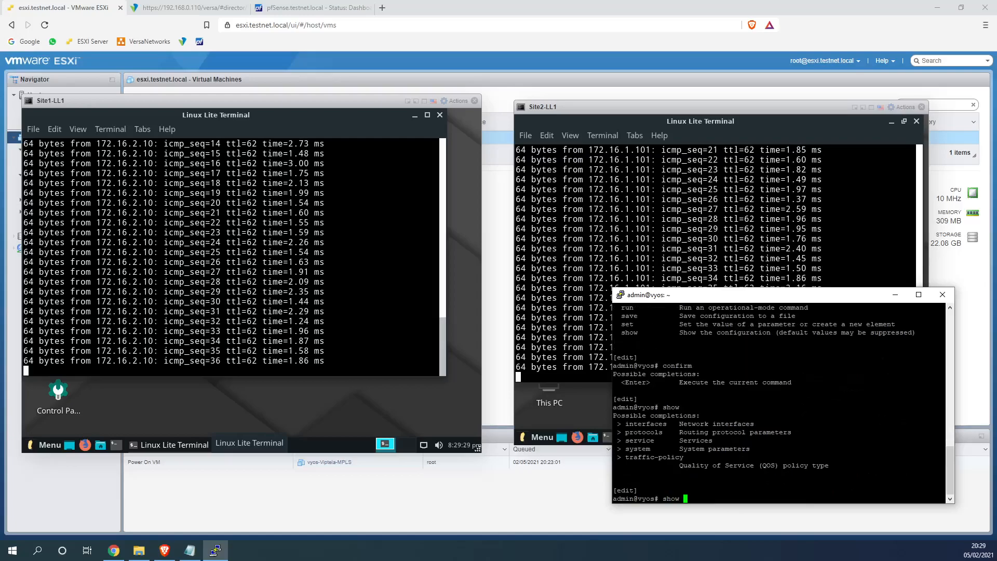
pyautogui.press('BackSpace')
pyautogui.press('BackSpace')
pyautogui.press('BackSpace')
pyautogui.press('BackSpace')
pyautogui.press('BackSpace')
pyautogui.write('enable')
pyautogui.press('Return')
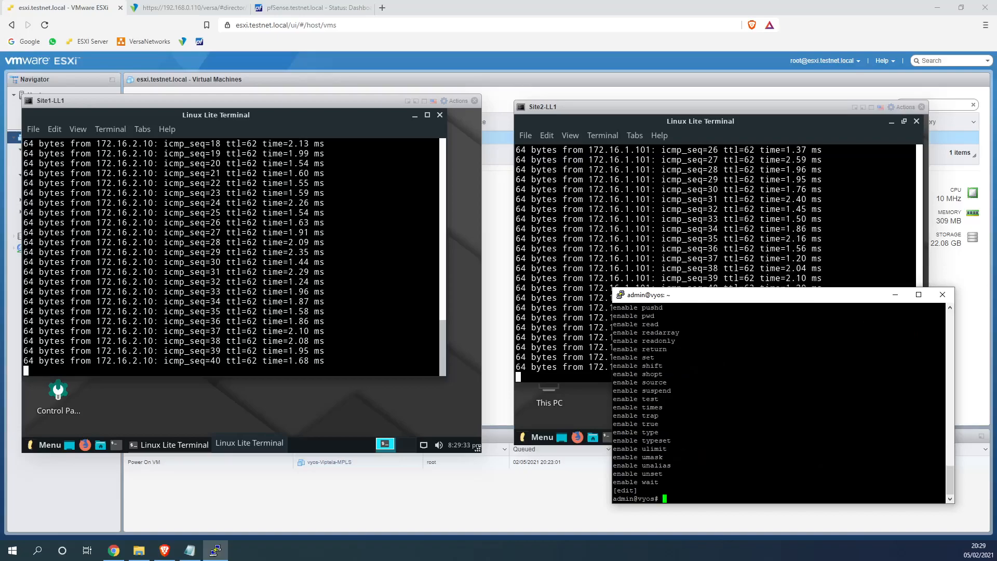
pyautogui.write('confi')
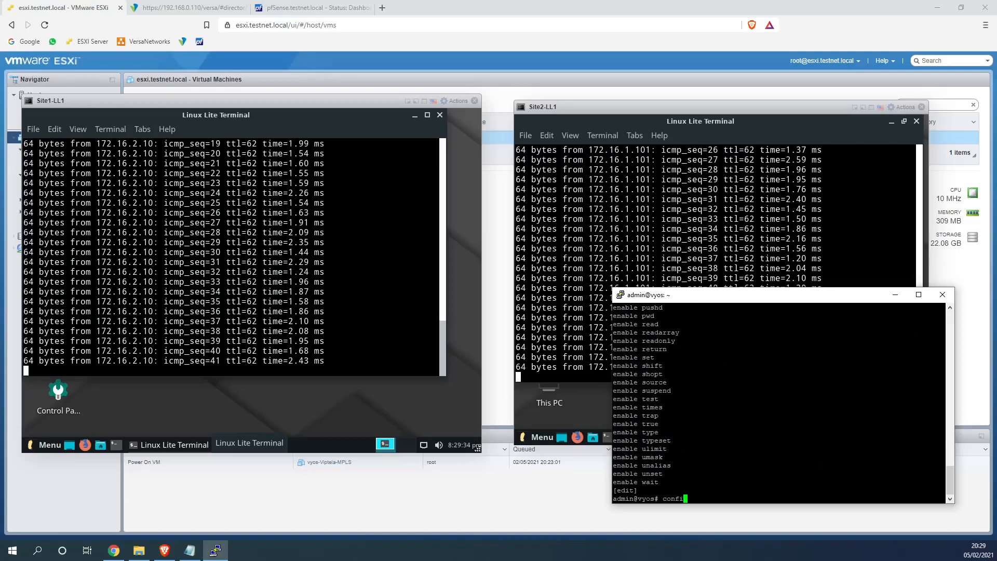
pyautogui.write('gure')
pyautogui.press('Return')
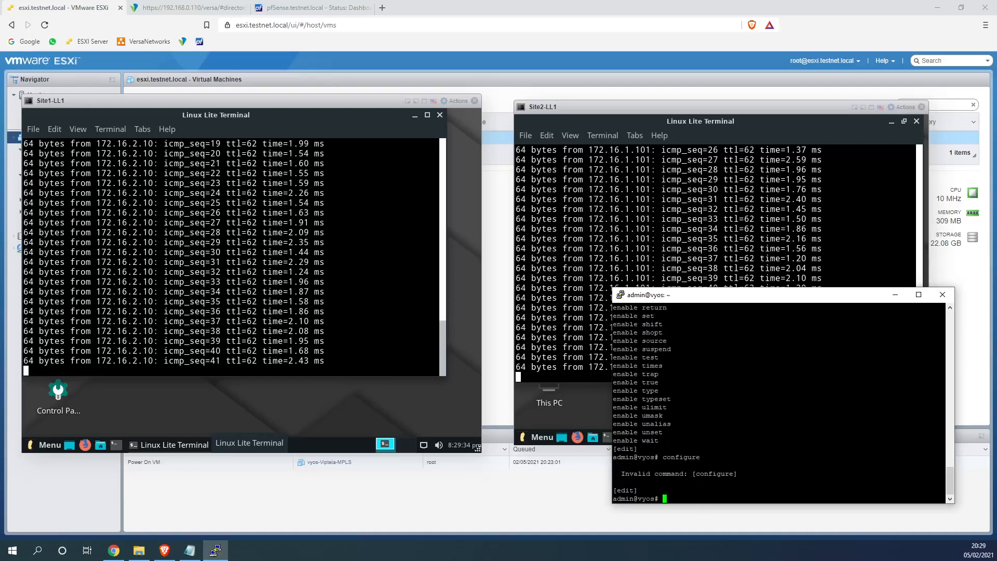
# Exit configuration mode and begin a show configuration command
pyautogui.write('exit')
pyautogui.press('Return')
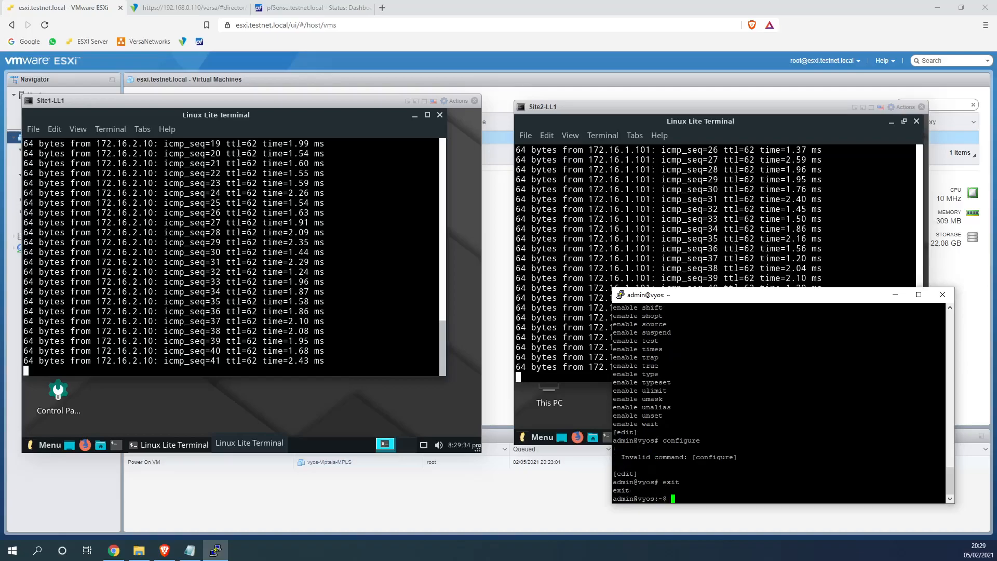
pyautogui.write('show con')
pyautogui.press('Tab')
# Page through the running configuration, highlighting highlatency network-delay 10 and the vif 1220 traffic-policy lines
pyautogui.write('figuration')
pyautogui.press('Return')
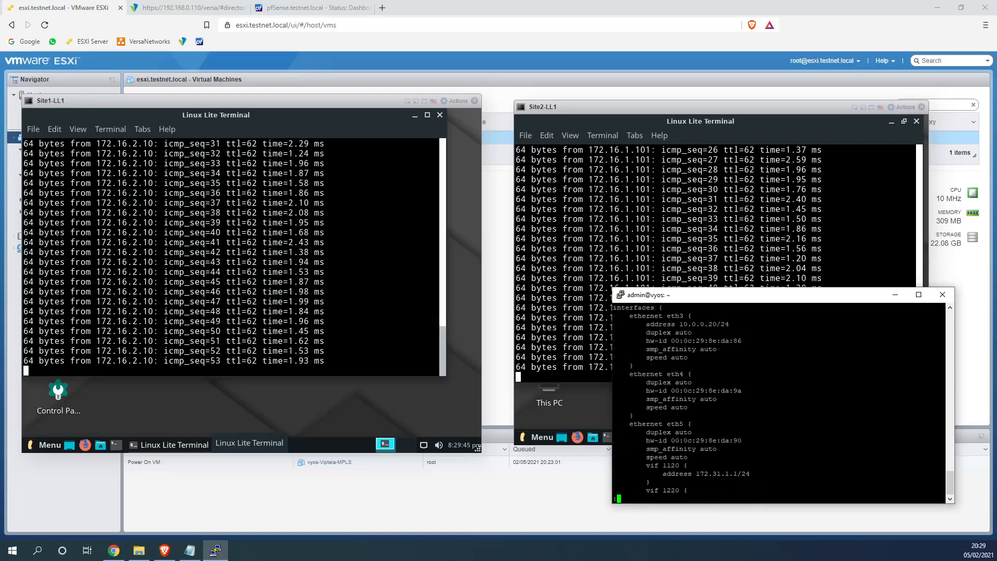
pyautogui.press('space')
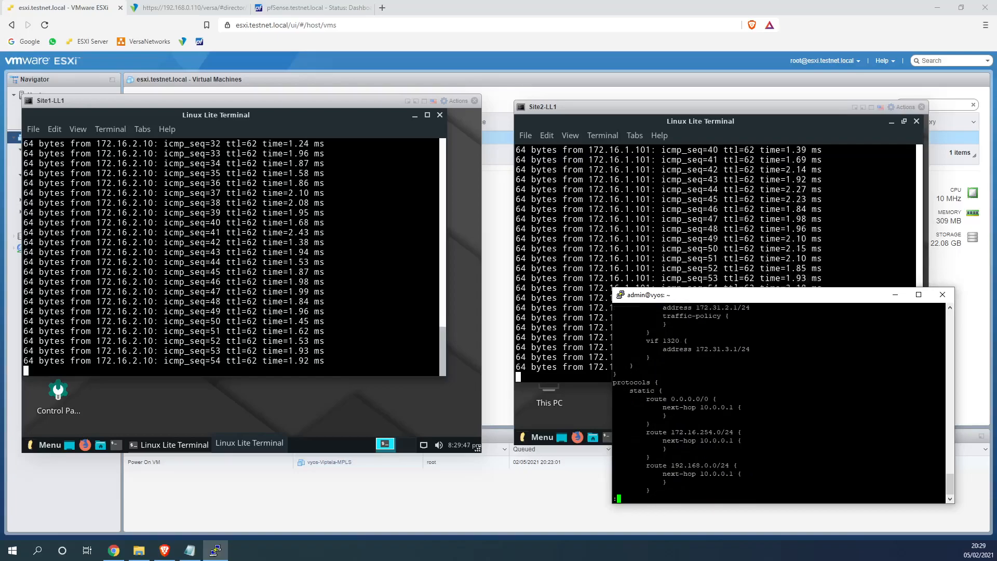
pyautogui.press('space')
pyautogui.press('space')
pyautogui.press('space')
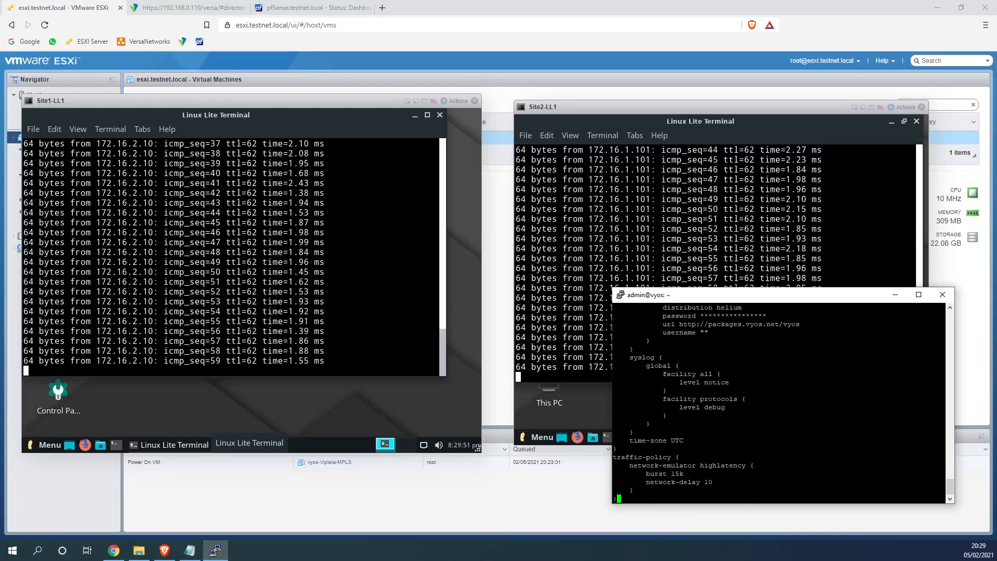
pyautogui.moveTo(714, 481); pyautogui.dragTo(647, 482)
pyautogui.click(713, 482)
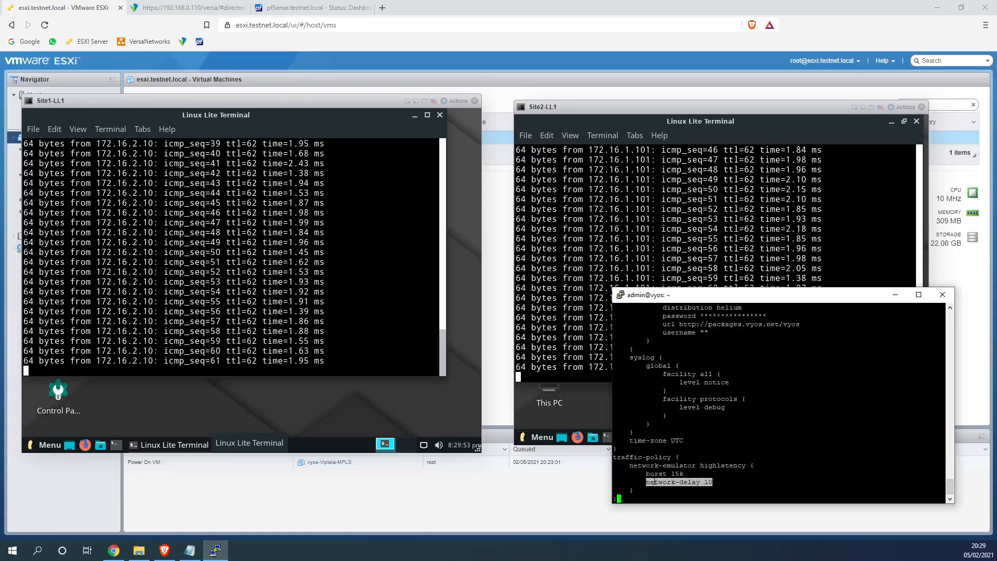
pyautogui.scroll(15, 648, 481)
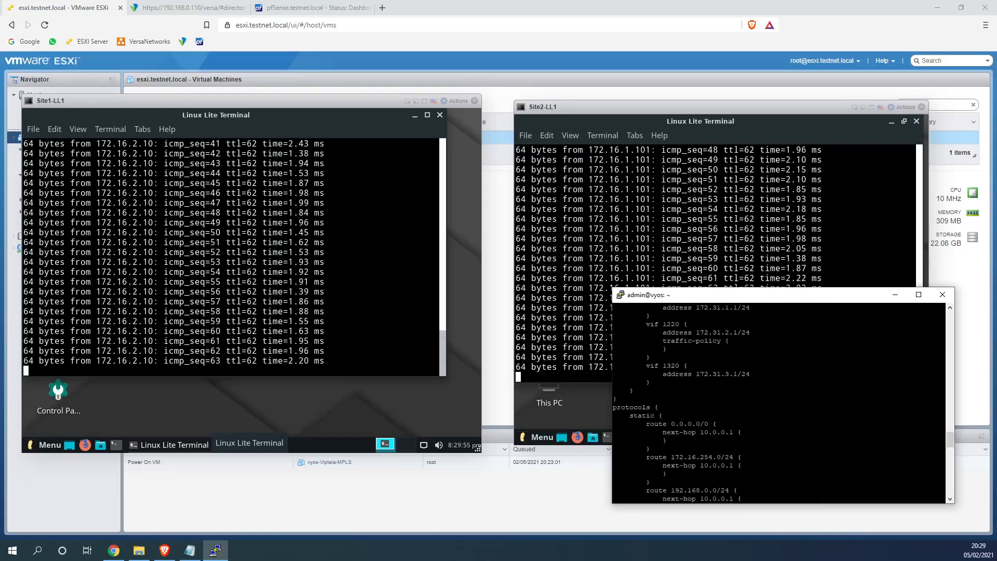
pyautogui.scroll(4, 779, 402)
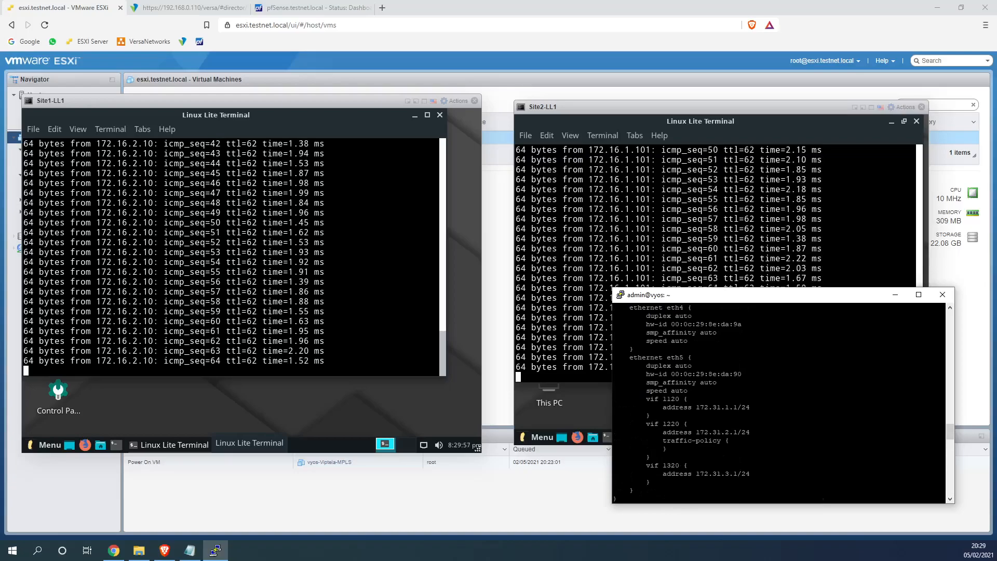
pyautogui.moveTo(644, 423); pyautogui.dragTo(666, 432)
pyautogui.click(728, 440)
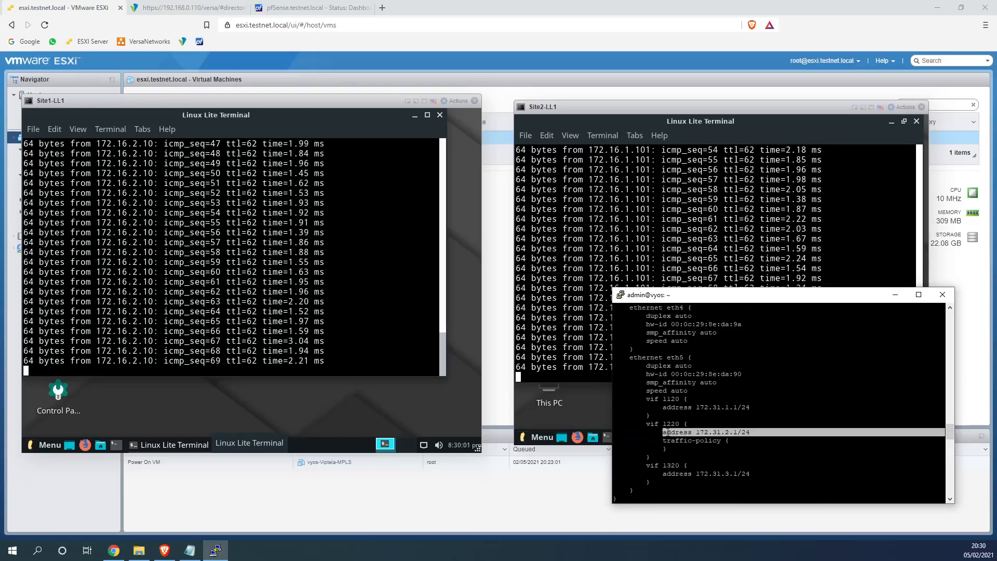
pyautogui.scroll(4, 663, 432)
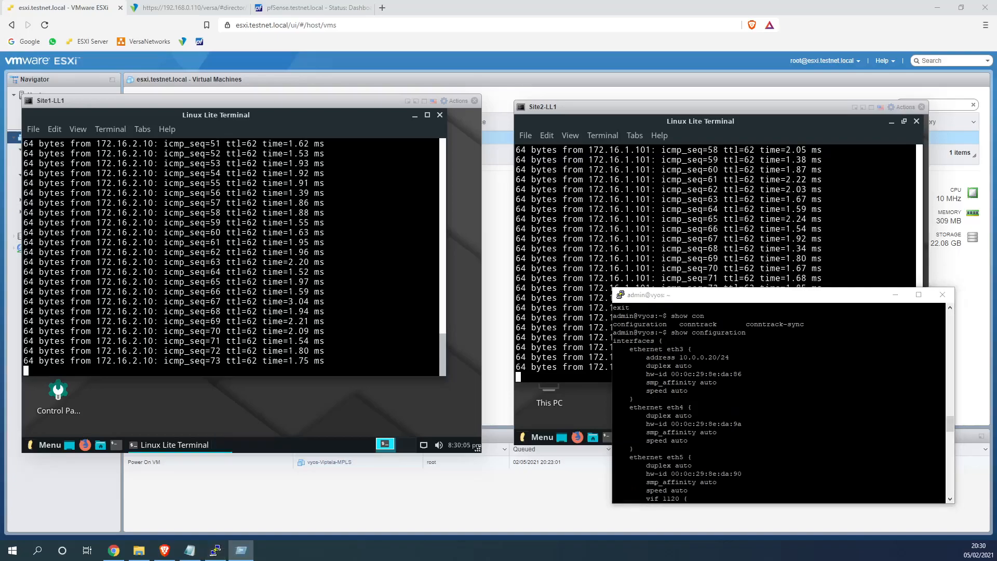
# Draft 'set interfaces ethernet eth5 vif 1120 traffic-policy' in the Run box and select it
pyautogui.press('super+r')
pyautogui.write('ser')
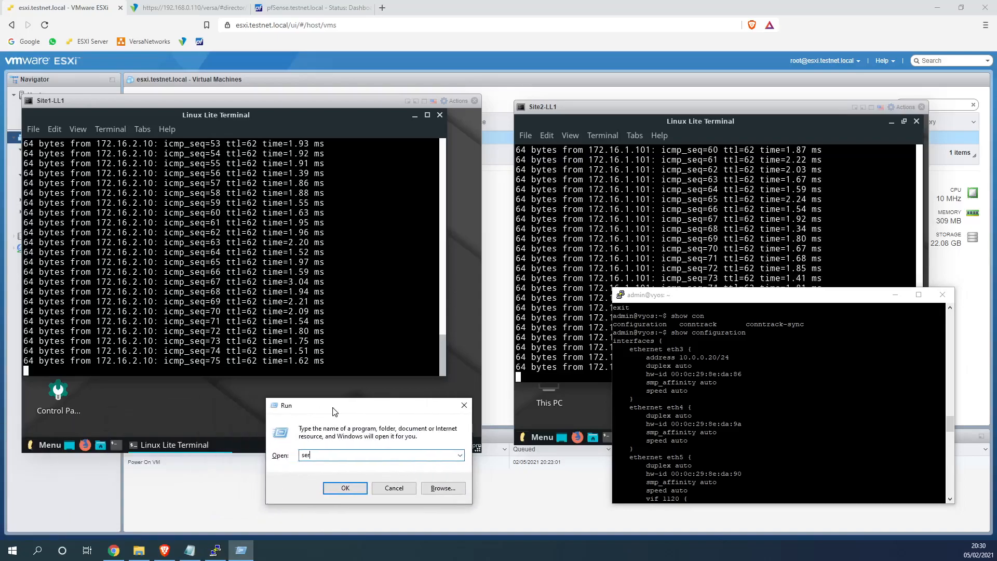
pyautogui.press('BackSpace')
pyautogui.write('t inter')
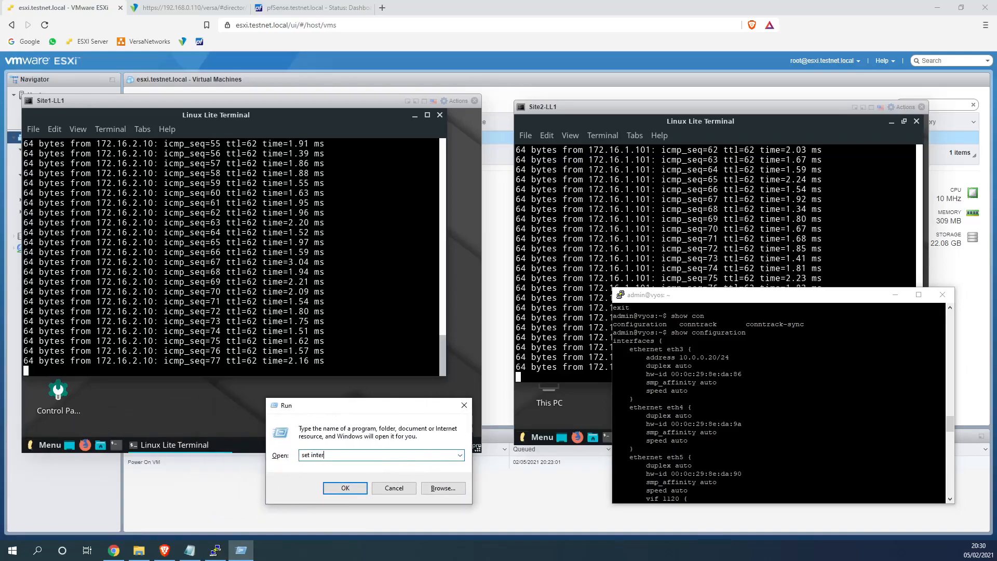
pyautogui.write('faces ethernet ')
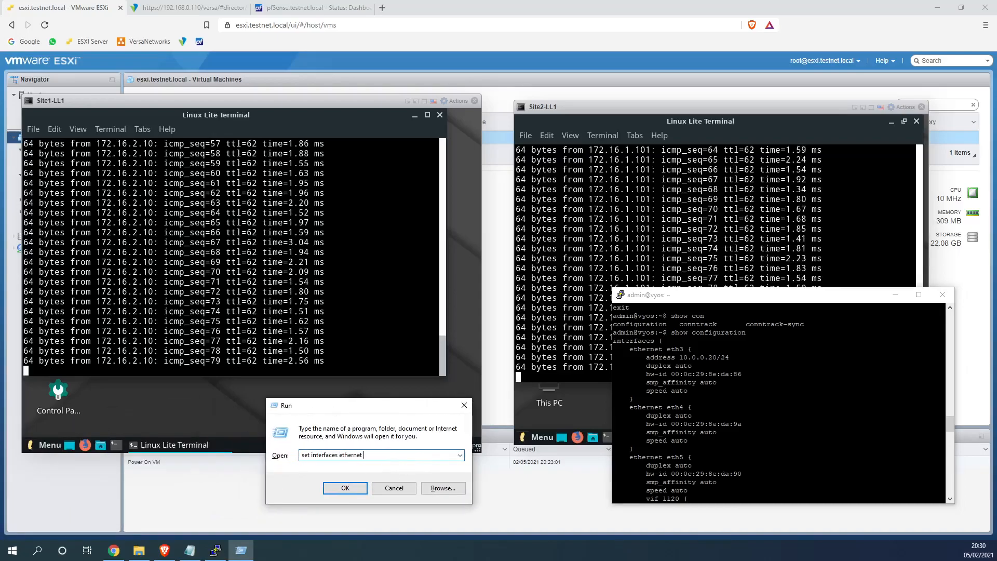
pyautogui.write('eth5 vif 1120')
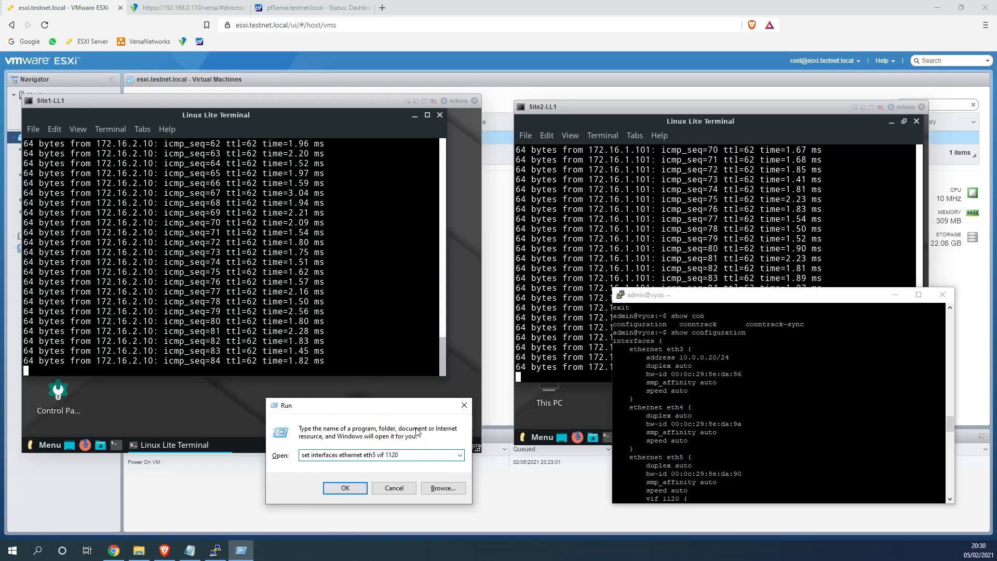
pyautogui.click(680, 435)
pyautogui.scroll(-1, 680, 435)
pyautogui.click(415, 457)
pyautogui.write('0 traffic')
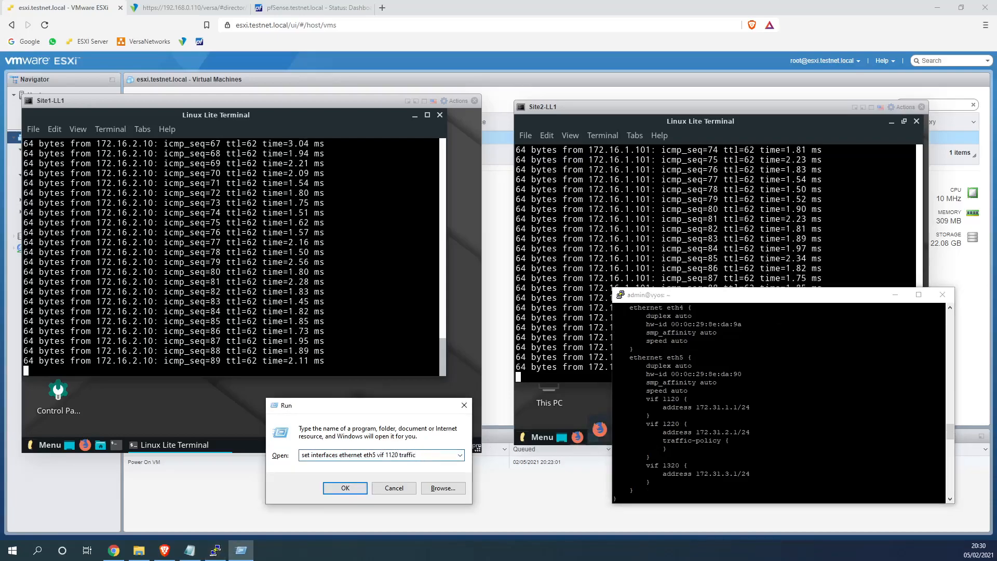
pyautogui.write('-policy')
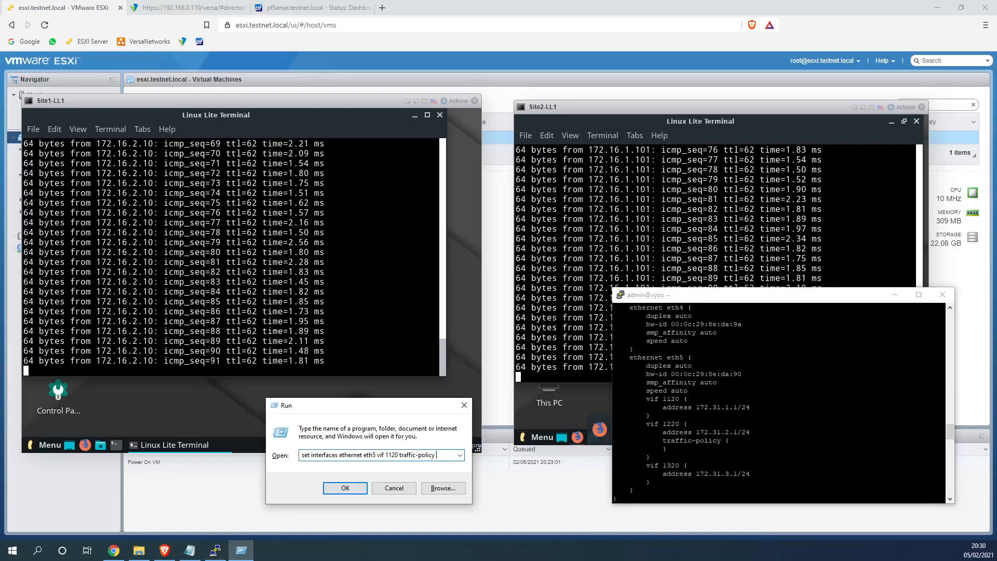
pyautogui.hotkey('ctrl', 'a')
pyautogui.hotkey('ctrl', 'c')
pyautogui.hotkey('alt', 'Tab')
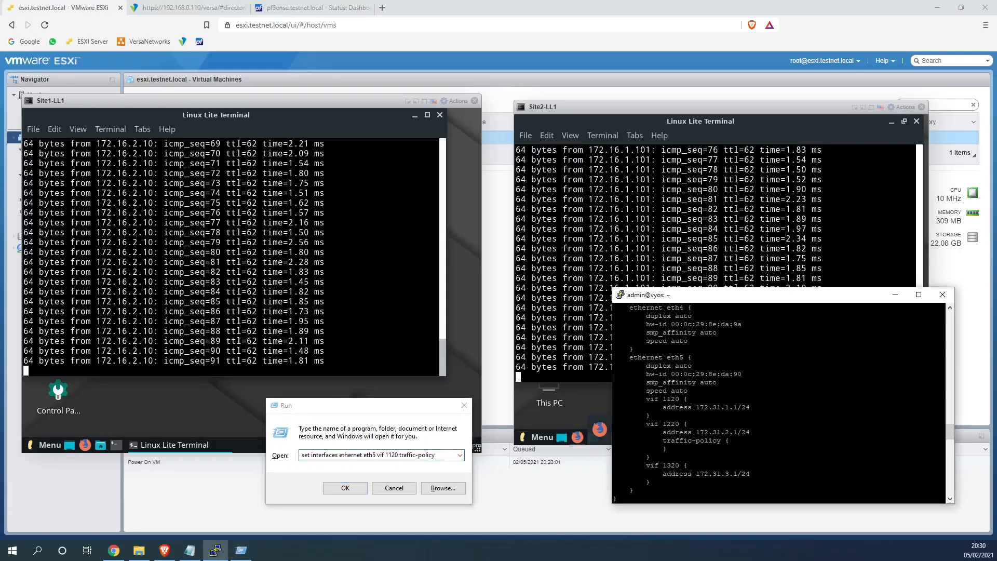
pyautogui.write('q')
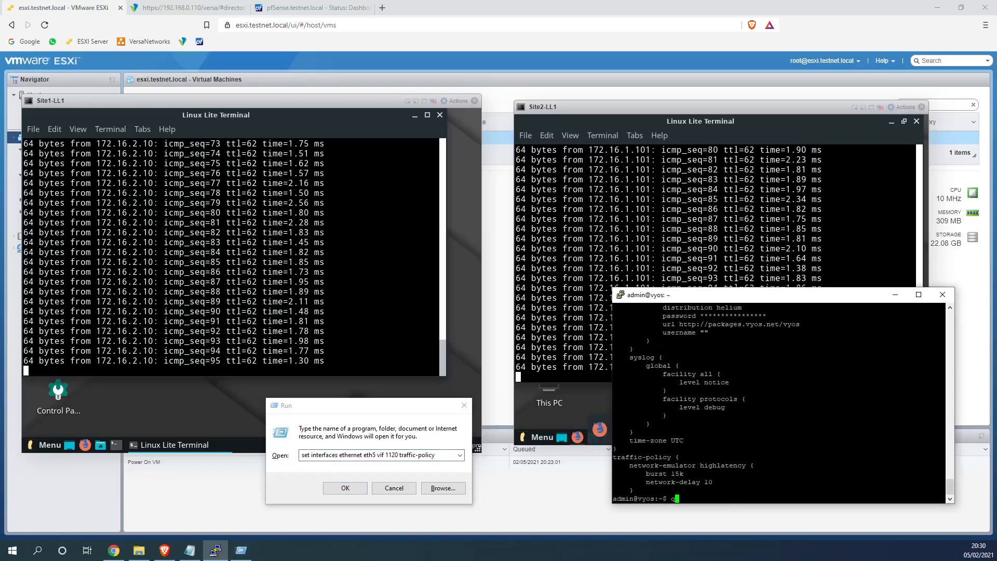
pyautogui.write('onfigure')
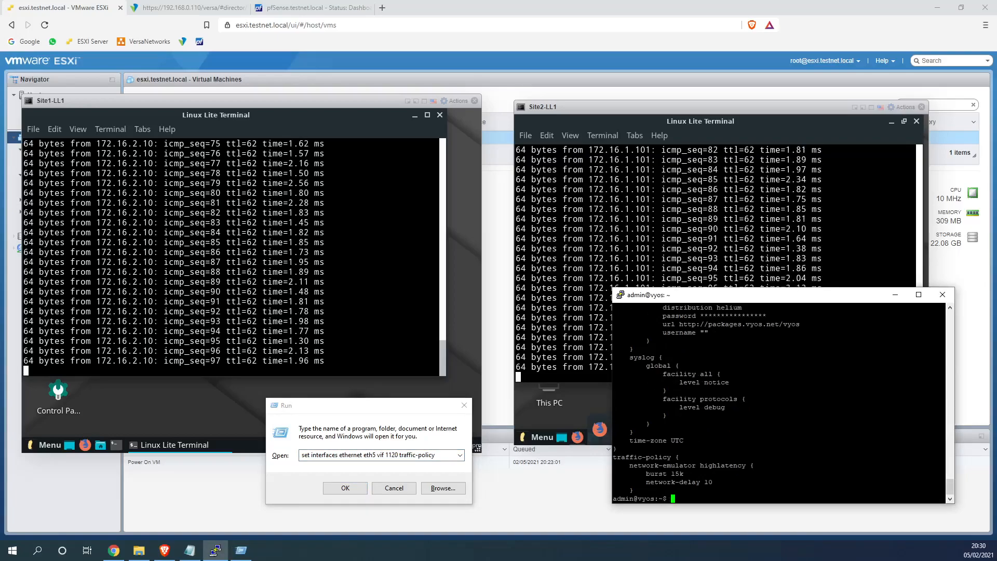
# Set traffic-policy out highlatency on eth5 vif 1120 and commit it
pyautogui.press('Return')
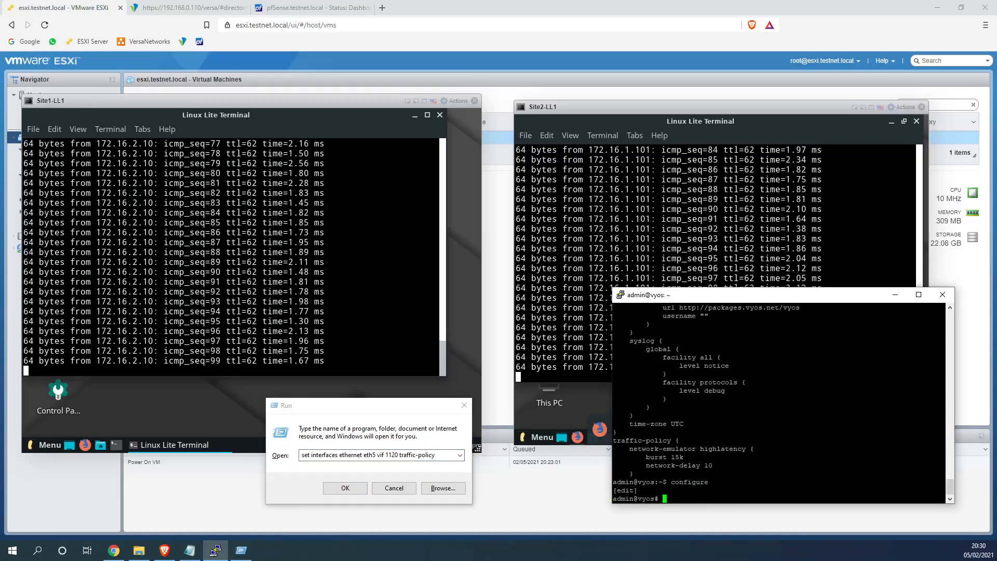
pyautogui.press('shift+Insert')
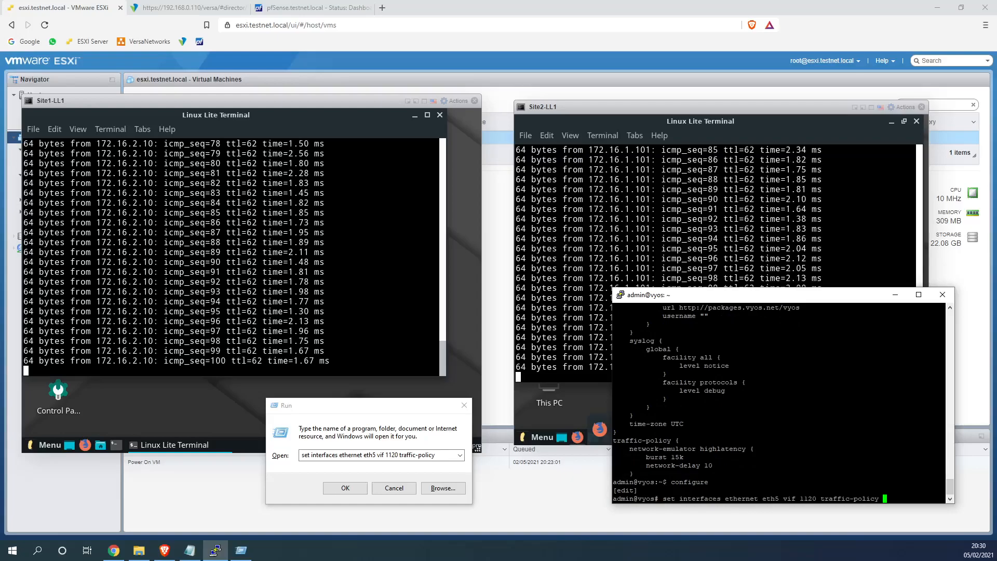
pyautogui.press('Tab')
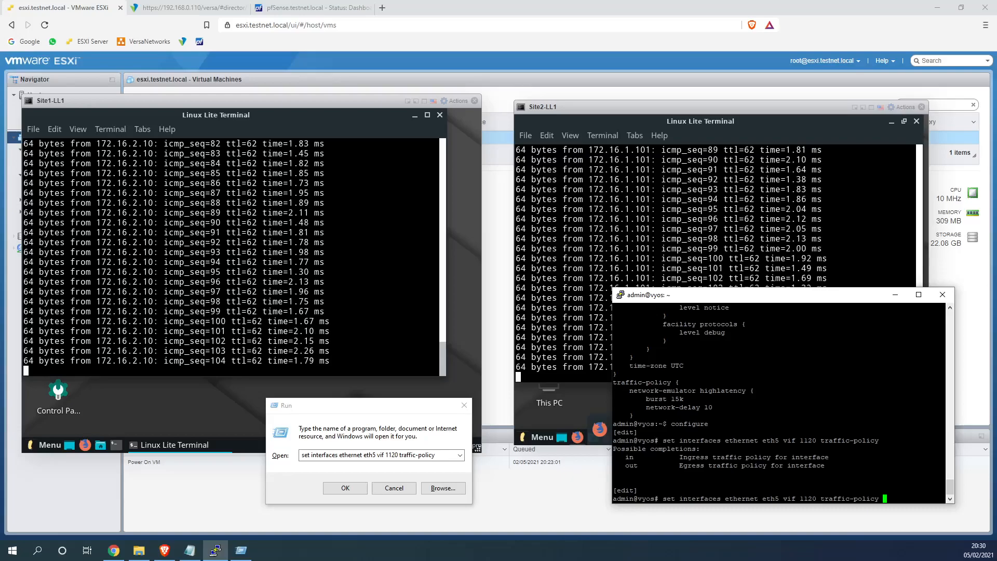
pyautogui.write('out')
pyautogui.press('Tab')
pyautogui.write('h')
pyautogui.press('Tab')
pyautogui.press('Tab')
pyautogui.press('Return')
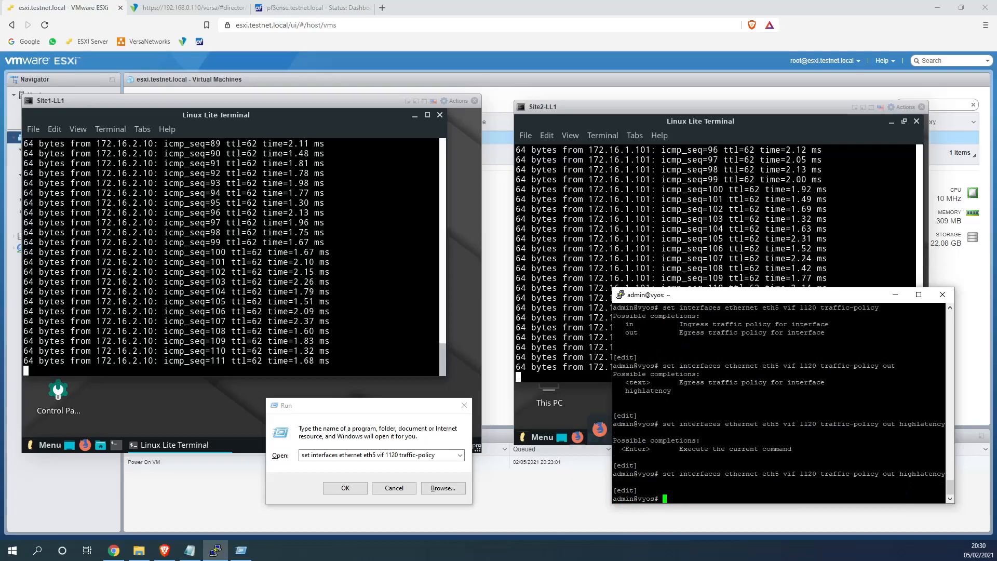
pyautogui.write('commit')
pyautogui.press('Return')
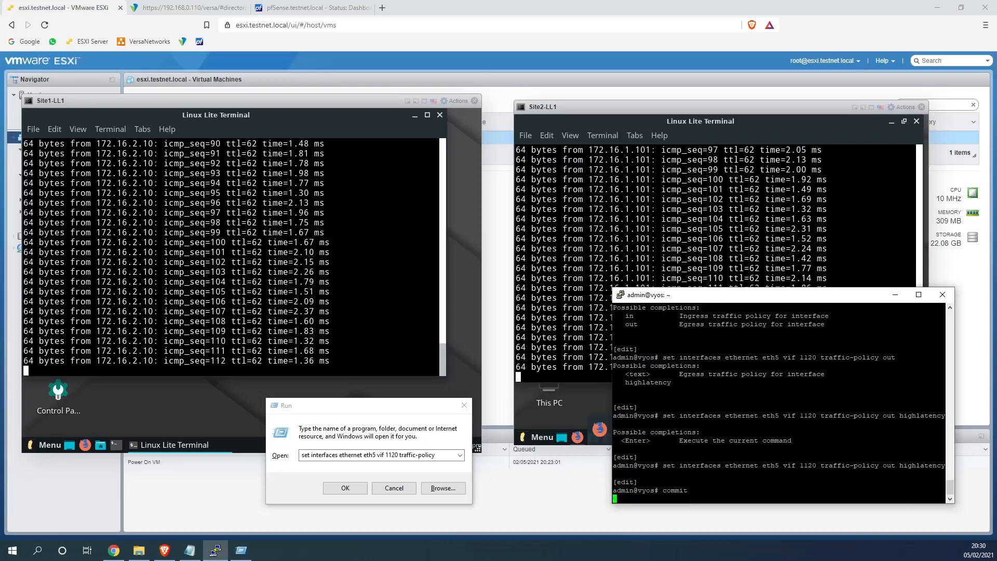
pyautogui.moveTo(750, 298); pyautogui.dragTo(743, 404)
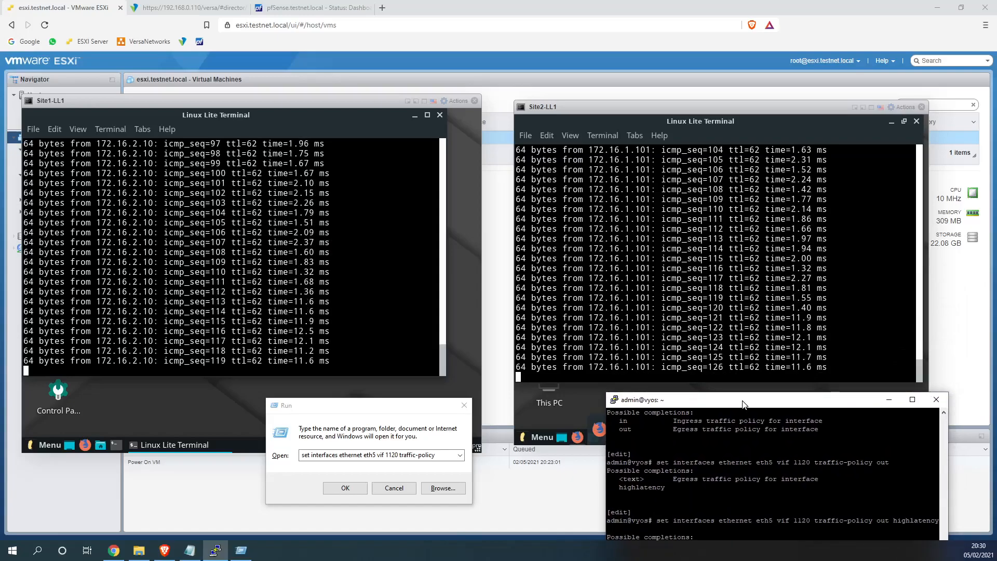
# Confirm the commit and check that the site-to-site pings now take about 12 ms
pyautogui.press('Return')
pyautogui.moveTo(743, 404); pyautogui.dragTo(748, 305)
pyautogui.write('commit')
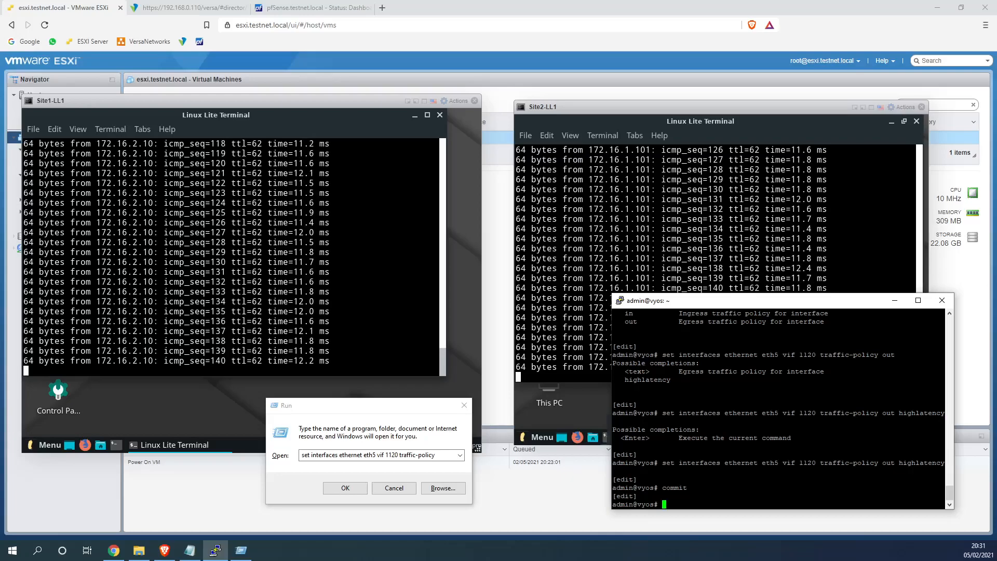
pyautogui.scroll(4, 778, 405)
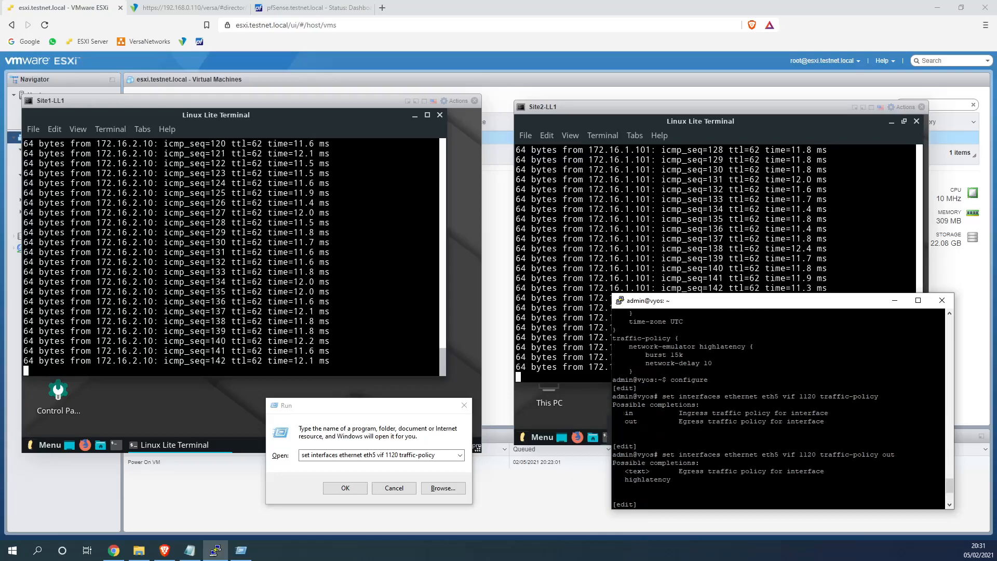
pyautogui.scroll(-4, 779, 405)
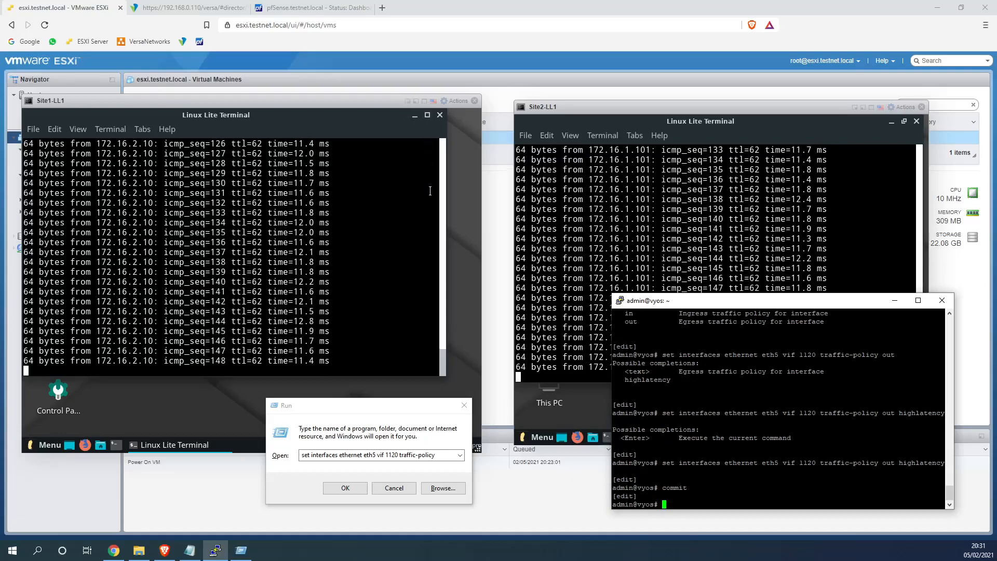
pyautogui.scroll(10, 779, 405)
pyautogui.scroll(-10, 778, 405)
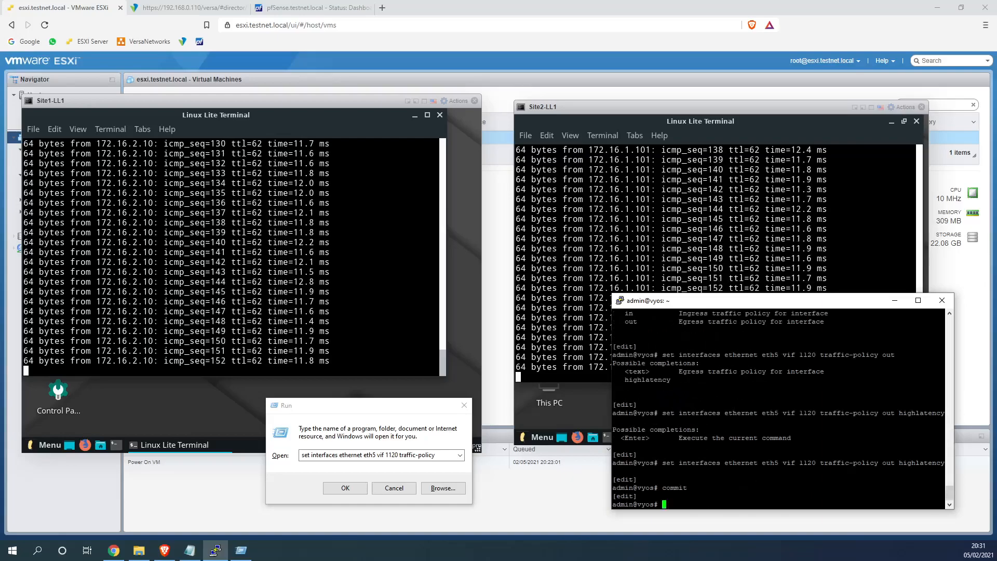
# Recall the traffic-policy command, trim it to eth5 vif 1120 and list its options
pyautogui.press('Up')
pyautogui.press('Up')
pyautogui.press('BackSpace')
pyautogui.press('BackSpace')
pyautogui.press('BackSpace')
pyautogui.press('BackSpace')
pyautogui.press('BackSpace')
pyautogui.press('BackSpace')
pyautogui.press('BackSpace')
pyautogui.press('BackSpace')
pyautogui.press('BackSpace')
pyautogui.press('BackSpace')
pyautogui.press('BackSpace')
pyautogui.press('BackSpace')
pyautogui.press('BackSpace')
pyautogui.press('BackSpace')
pyautogui.press('BackSpace')
pyautogui.press('BackSpace')
pyautogui.press('BackSpace')
pyautogui.press('BackSpace')
pyautogui.press('BackSpace')
pyautogui.press('BackSpace')
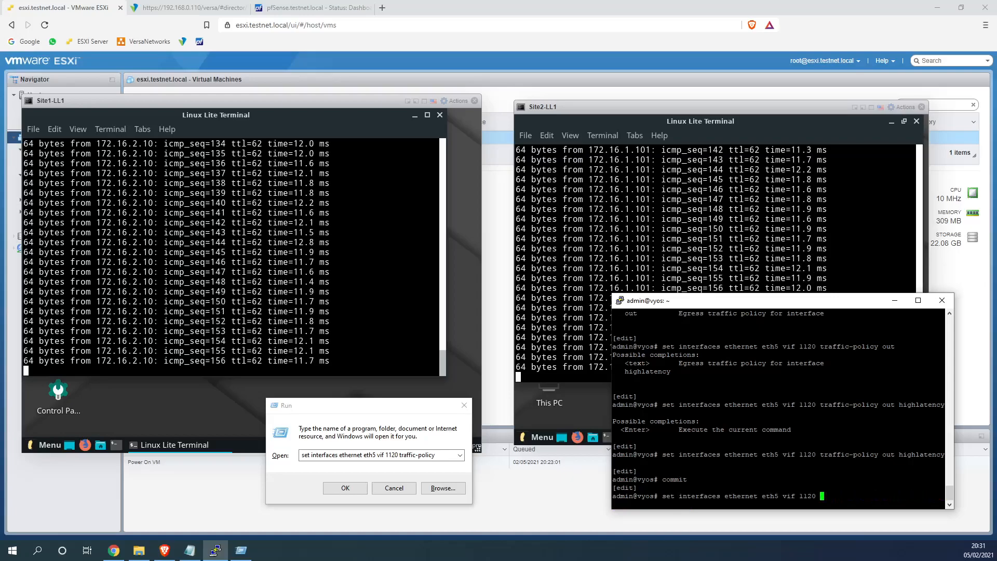
pyautogui.press('Tab')
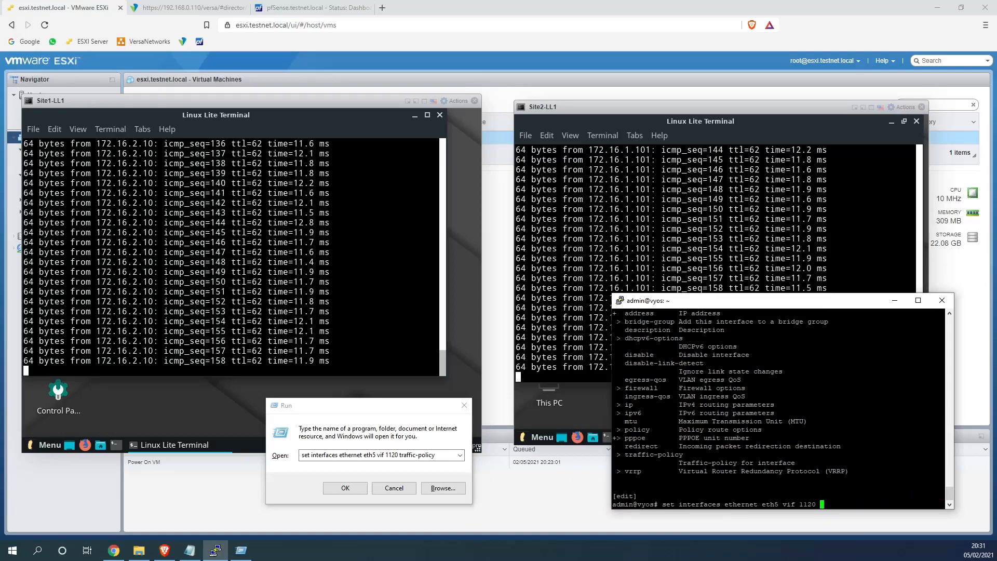
# Disable VyOS interface eth5 with 'set interfaces ethernet eth5 disable' and commit
pyautogui.scroll(4, 779, 405)
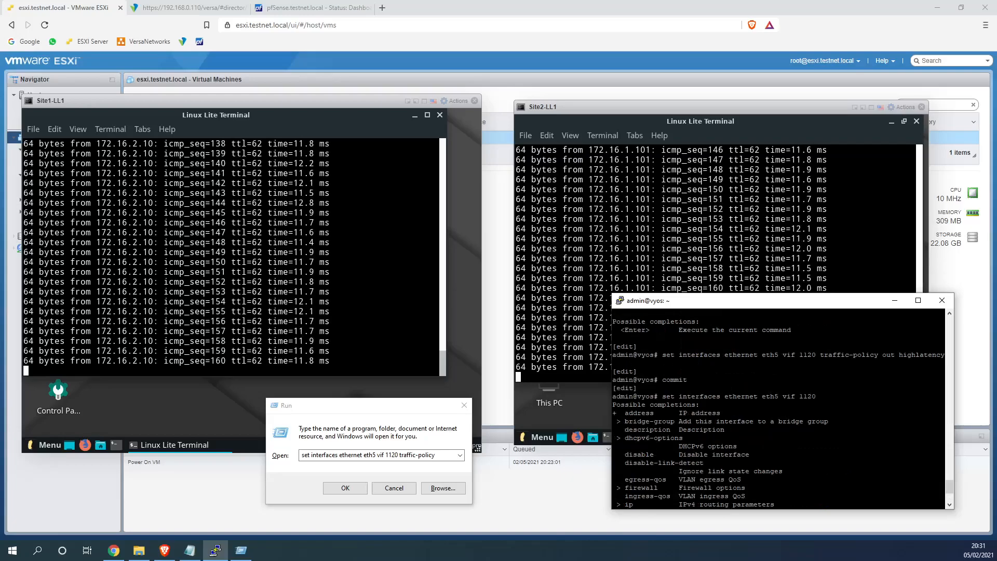
pyautogui.press('BackSpace')
pyautogui.press('BackSpace')
pyautogui.press('BackSpace')
pyautogui.press('BackSpace')
pyautogui.press('BackSpace')
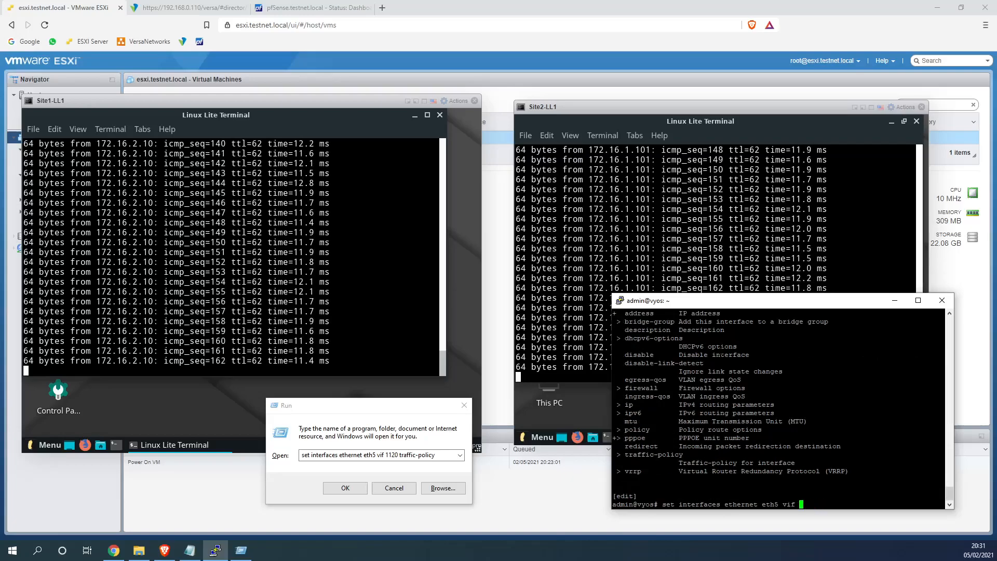
pyautogui.press('BackSpace')
pyautogui.press('BackSpace')
pyautogui.press('BackSpace')
pyautogui.press('BackSpace')
pyautogui.press('Tab')
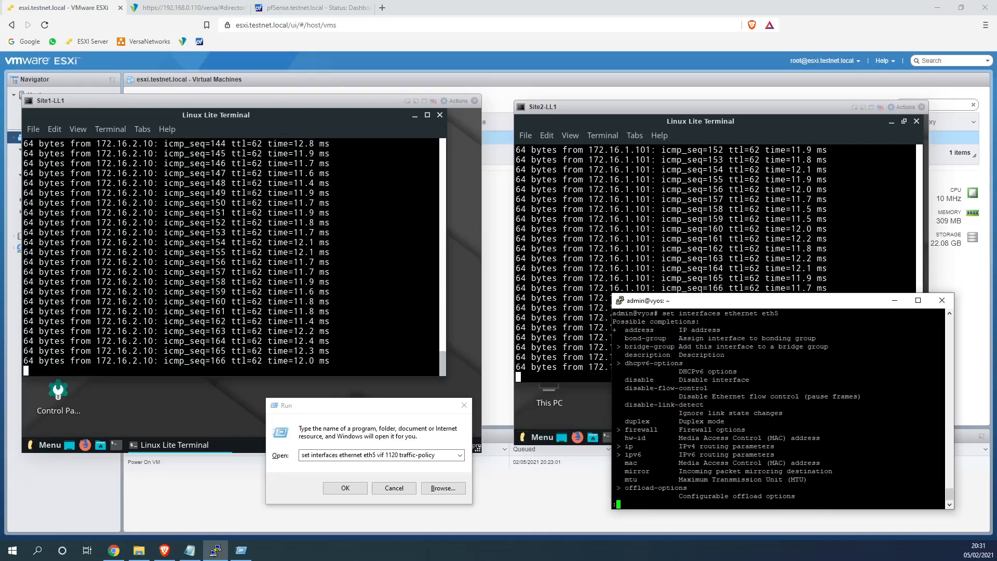
pyautogui.press('space')
pyautogui.write('dis')
pyautogui.press('Tab')
pyautogui.press('Return')
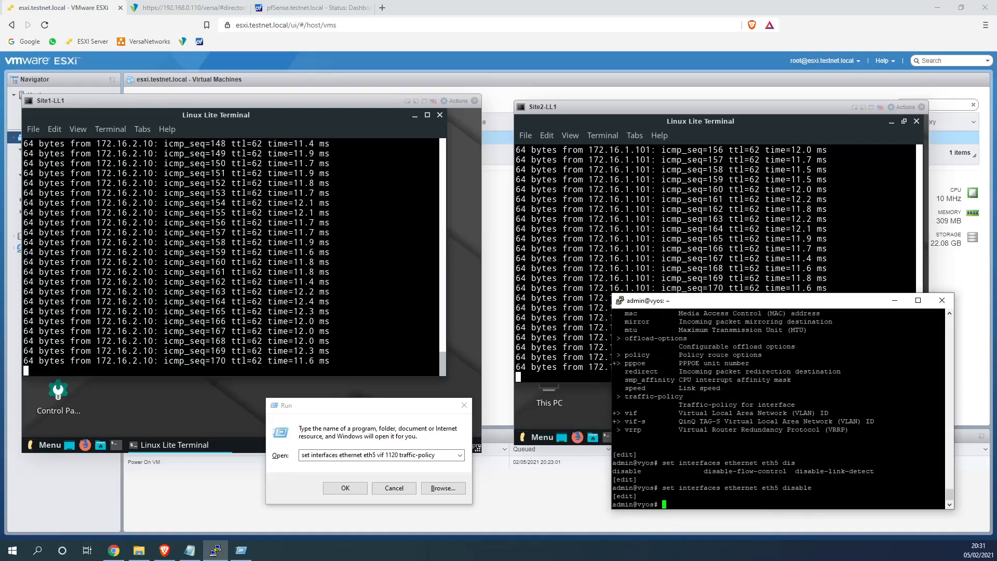
pyautogui.write('commit')
pyautogui.press('Return')
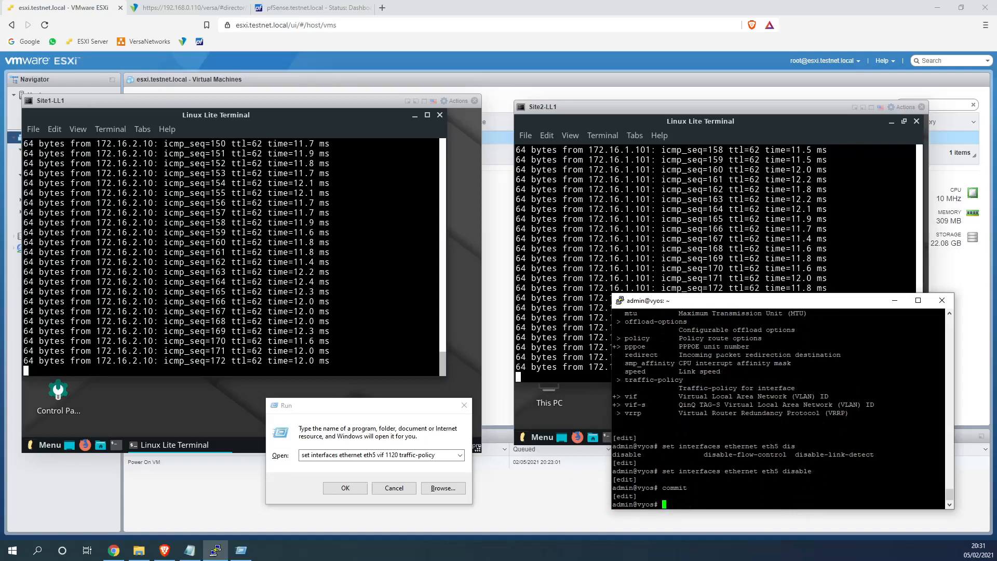
# Restart the Site1 ping to 172.16.2.10 and the Site2 ping to 172.16.1.101
pyautogui.click(681, 278)
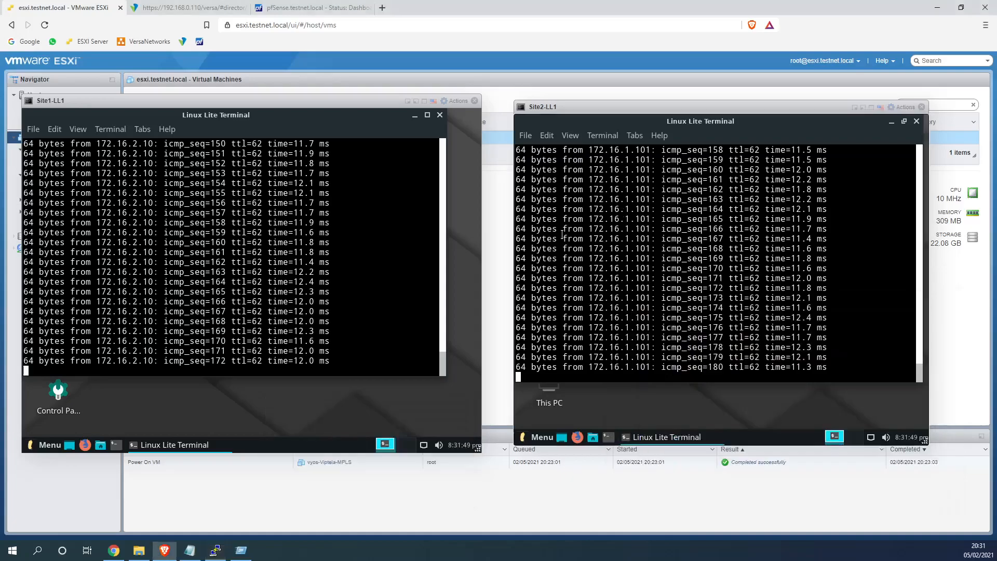
pyautogui.click(413, 279)
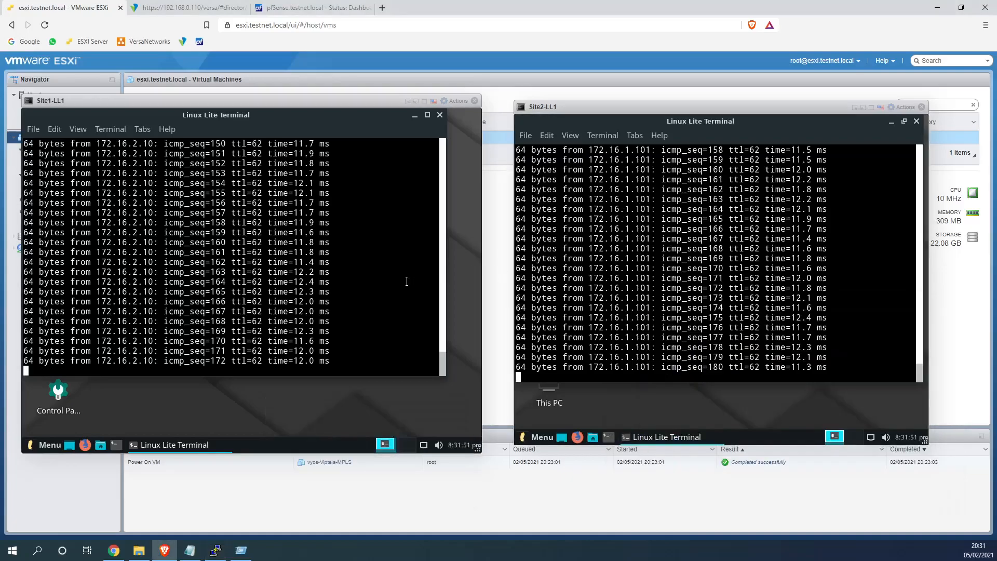
pyautogui.hotkey('ctrl', 'c')
pyautogui.press('Up')
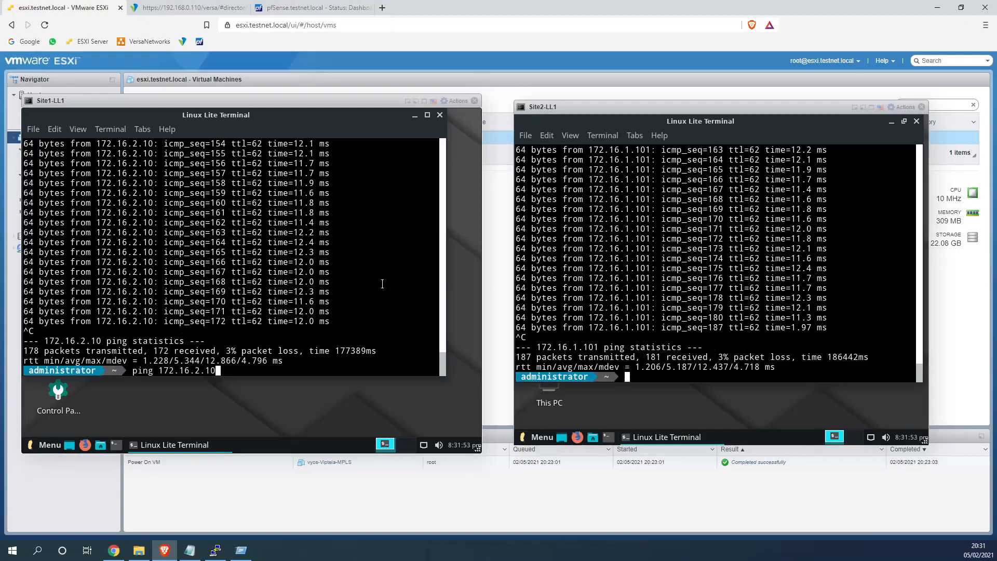
pyautogui.press('Return')
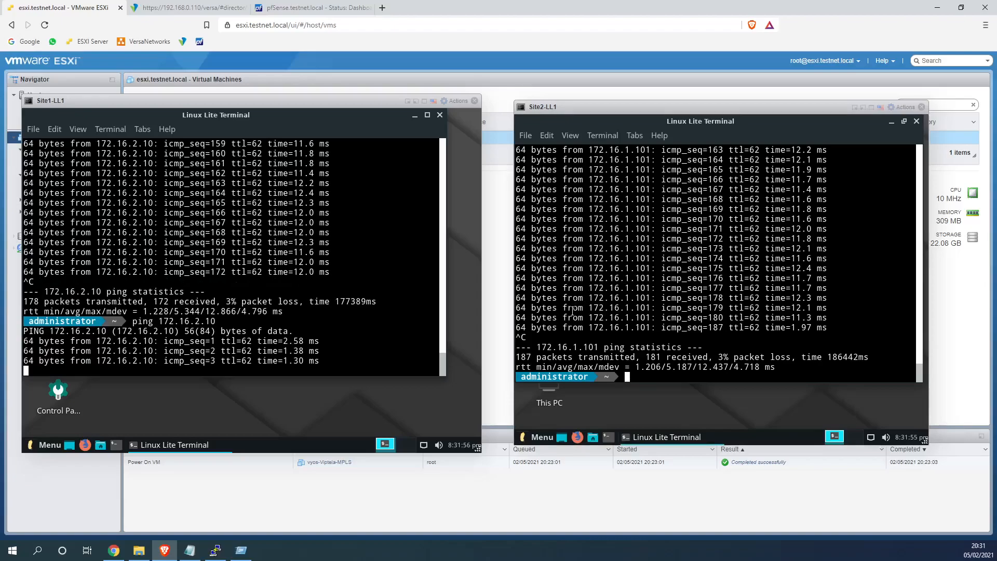
pyautogui.press('Up')
pyautogui.press('Return')
pyautogui.press('Up')
pyautogui.press('Up')
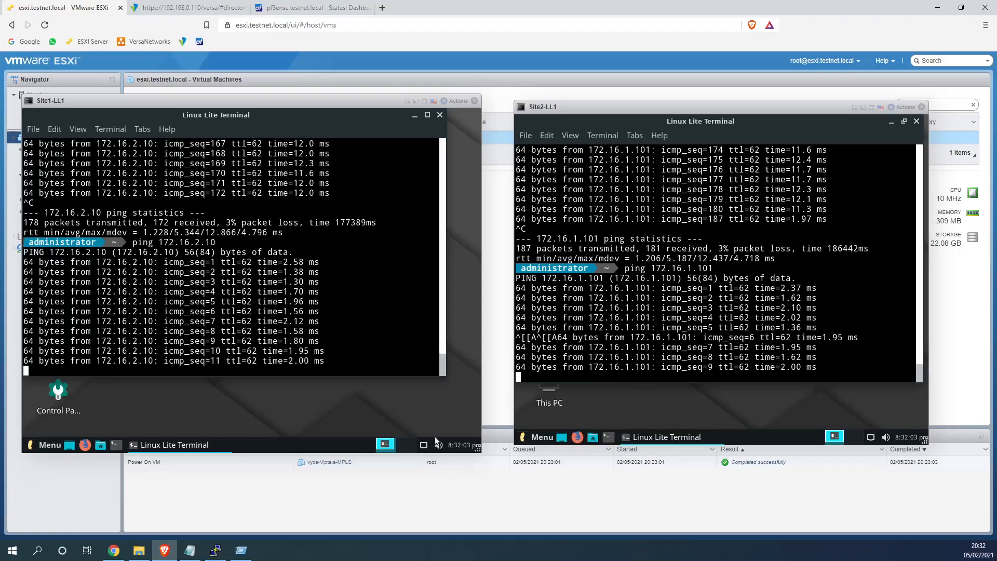
# Re-enable eth5 on VyOS with 'del interfaces ethernet eth5 disable' and commit
pyautogui.click(221, 551)
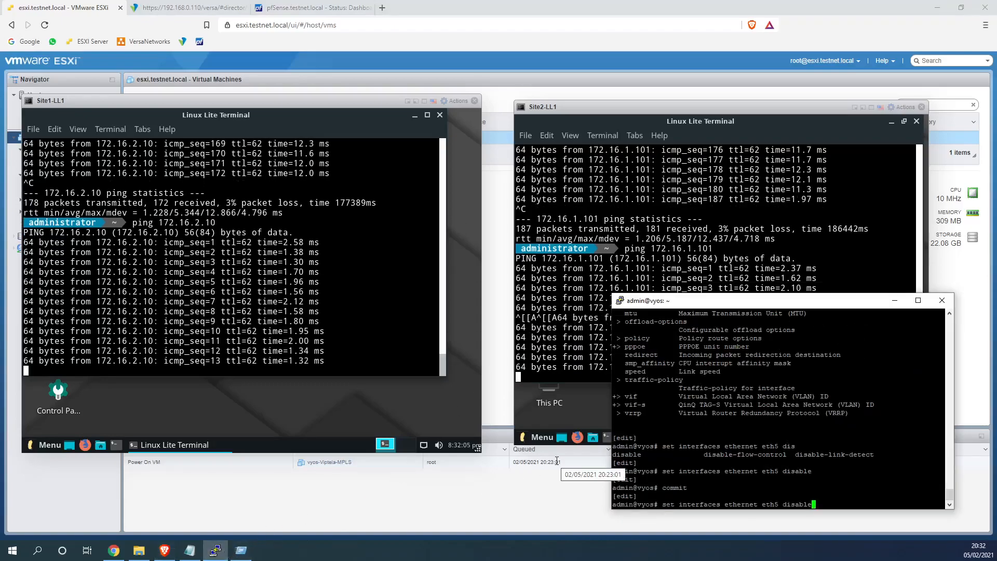
pyautogui.press('Home')
pyautogui.press('Right')
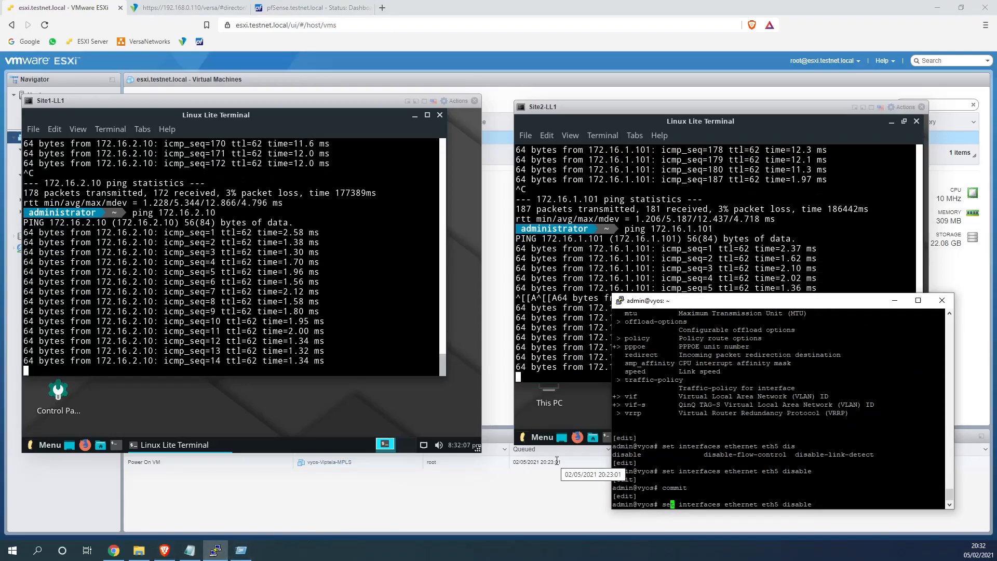
pyautogui.press('Delete')
pyautogui.press('Delete')
pyautogui.press('Delete')
pyautogui.press('BackSpace')
pyautogui.write('del')
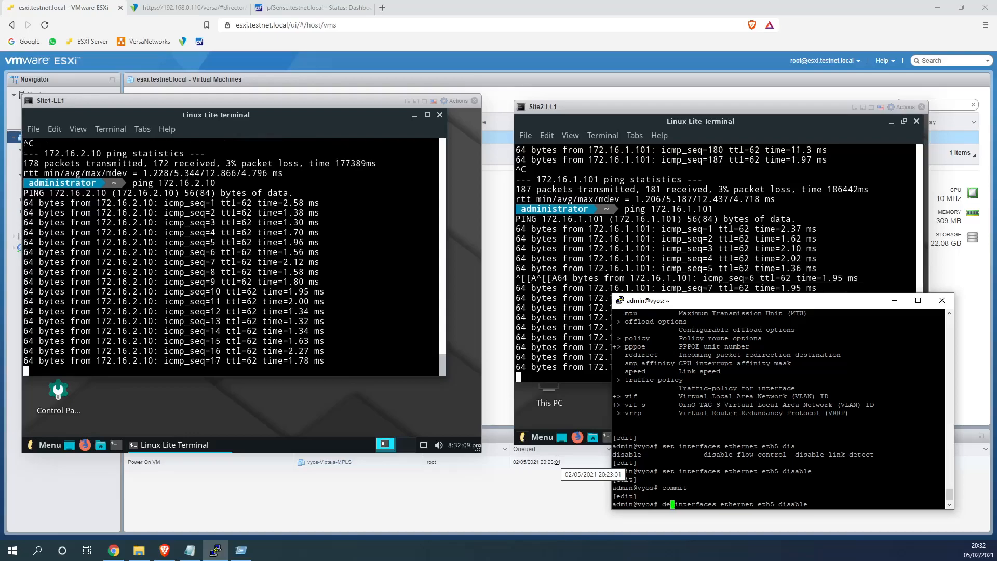
pyautogui.press('Return')
pyautogui.write('commit')
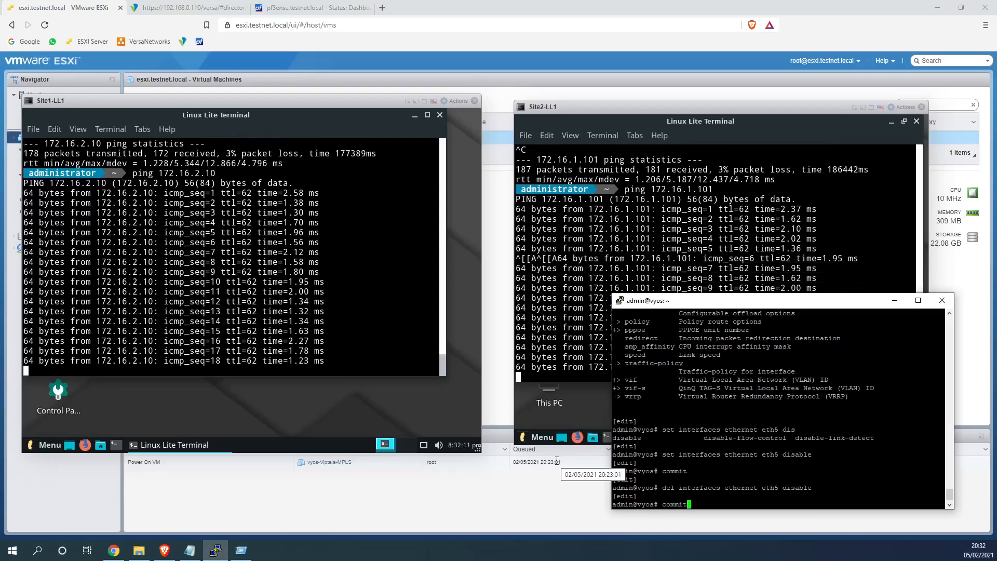
pyautogui.press('Return')
# Restart the Site1 ping to 172.16.2.10 and highlight its latest reply time
pyautogui.click(473, 314)
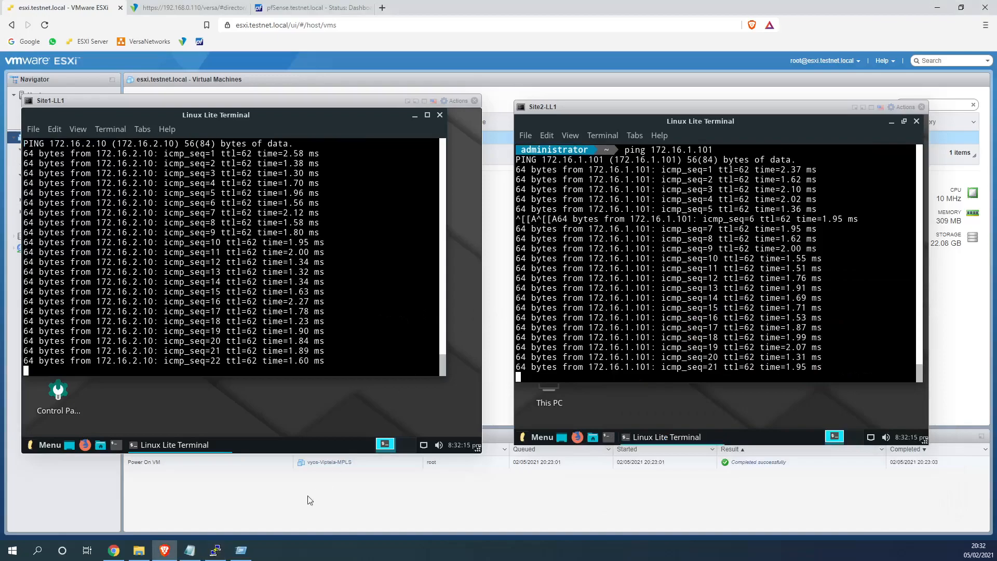
pyautogui.click(217, 552)
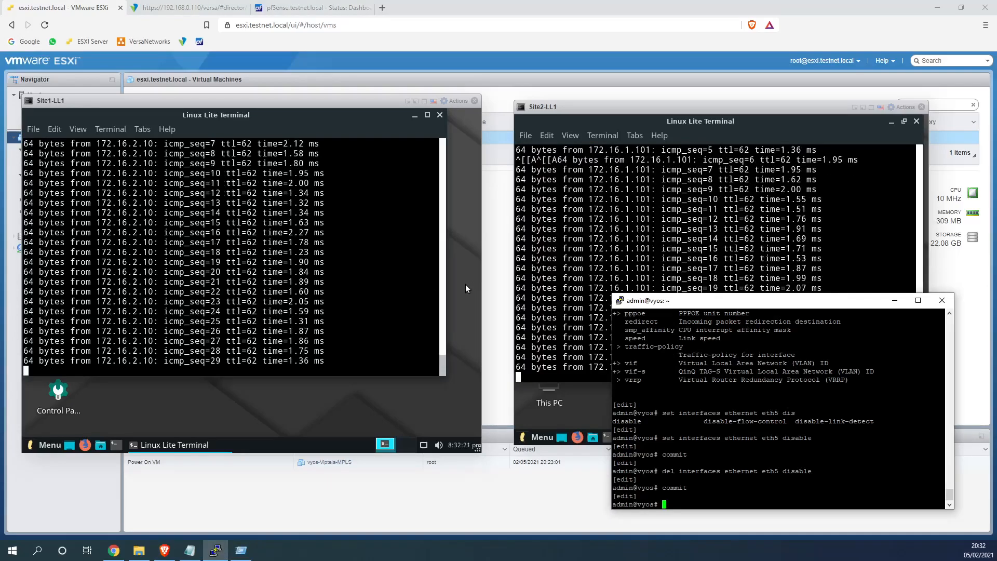
pyautogui.click(389, 294)
pyautogui.hotkey('ctrl', 'c')
pyautogui.press('Up')
pyautogui.press('Return')
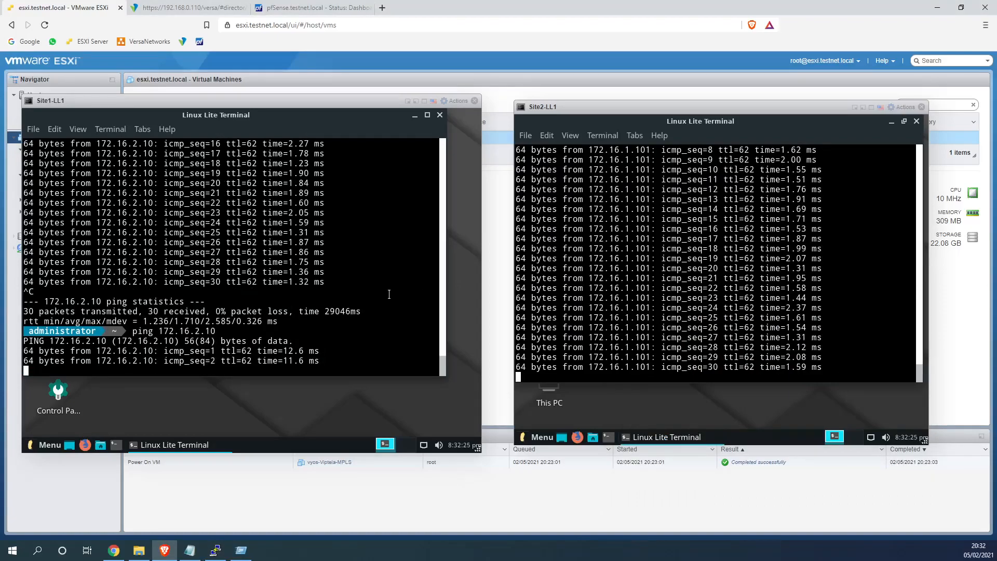
pyautogui.moveTo(283, 361); pyautogui.dragTo(319, 361)
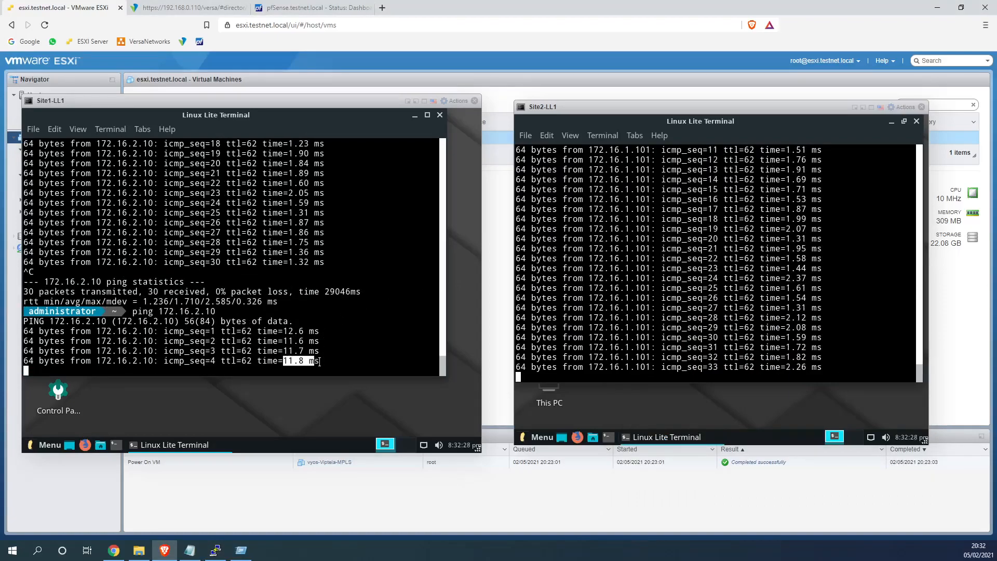
# Add a WAN0-Internet circuit at priority 1 to Business_Critical's Circuit Selection Criteria
pyautogui.click(203, 13)
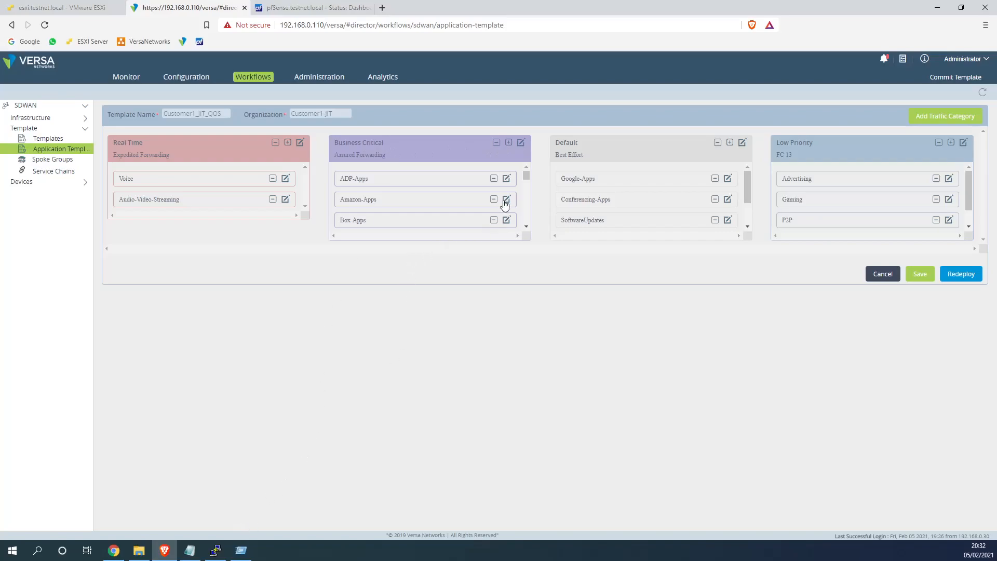
pyautogui.scroll(-1, 527, 183)
pyautogui.scroll(1, 528, 183)
pyautogui.click(521, 142)
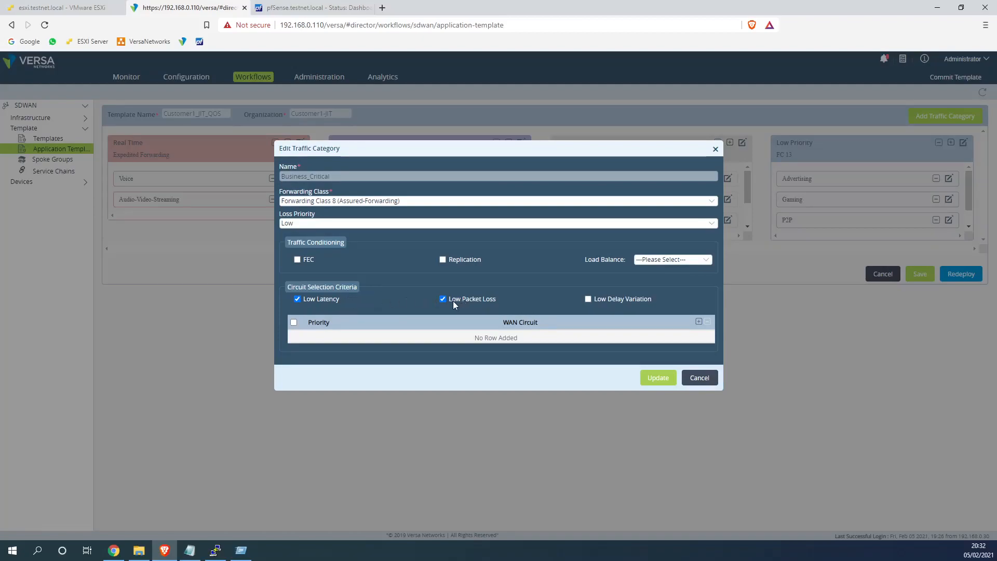
pyautogui.click(699, 323)
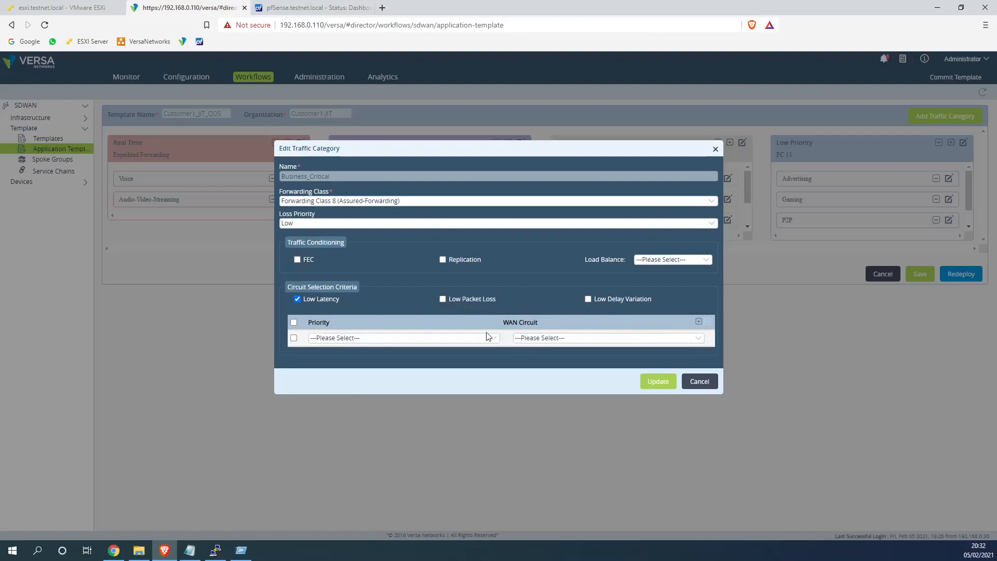
pyautogui.click(429, 340)
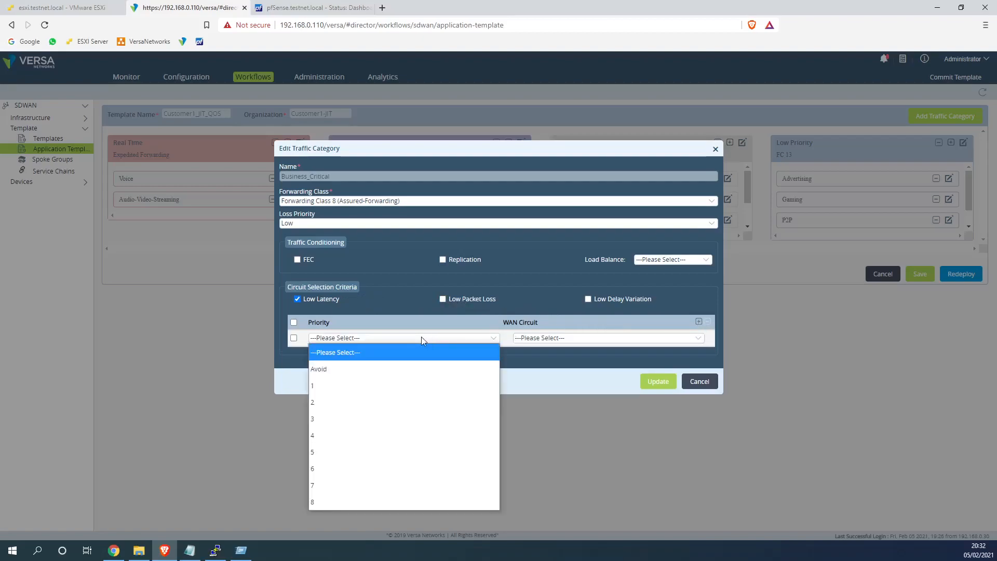
pyautogui.click(364, 383)
pyautogui.click(540, 339)
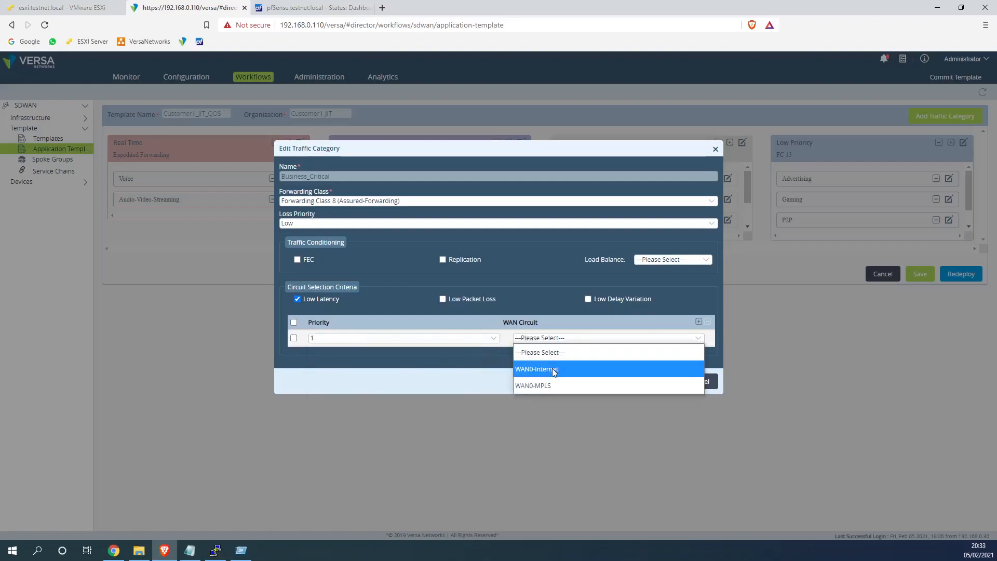
pyautogui.click(551, 369)
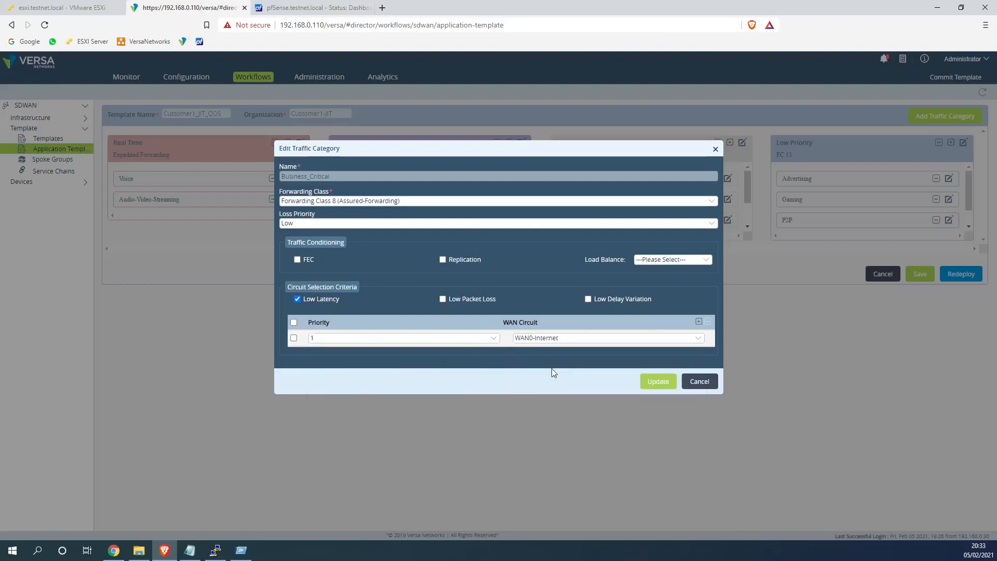
pyautogui.click(228, 551)
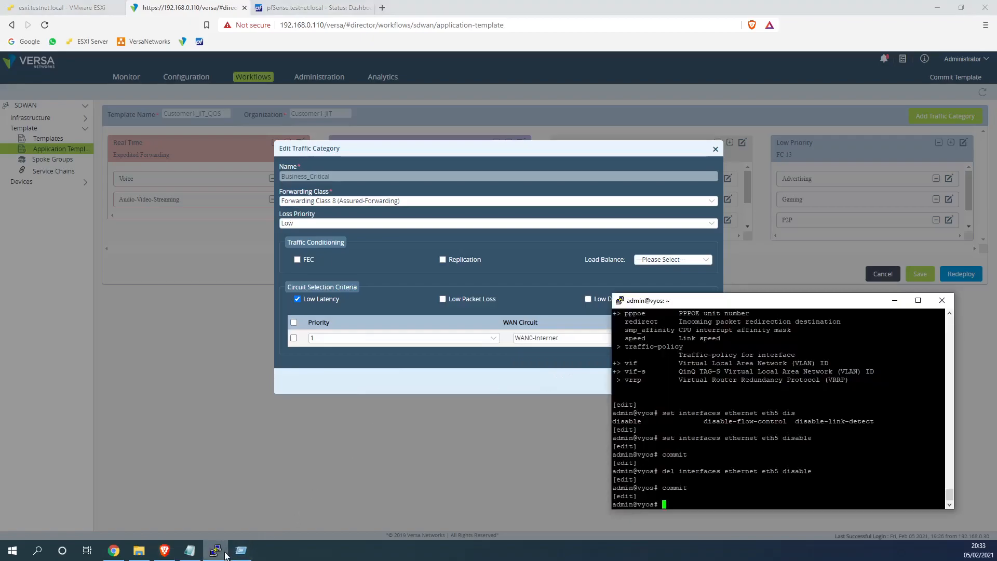
# Check the ping consoles, close the Run dialog, and return to Versa Director
pyautogui.click(78, 5)
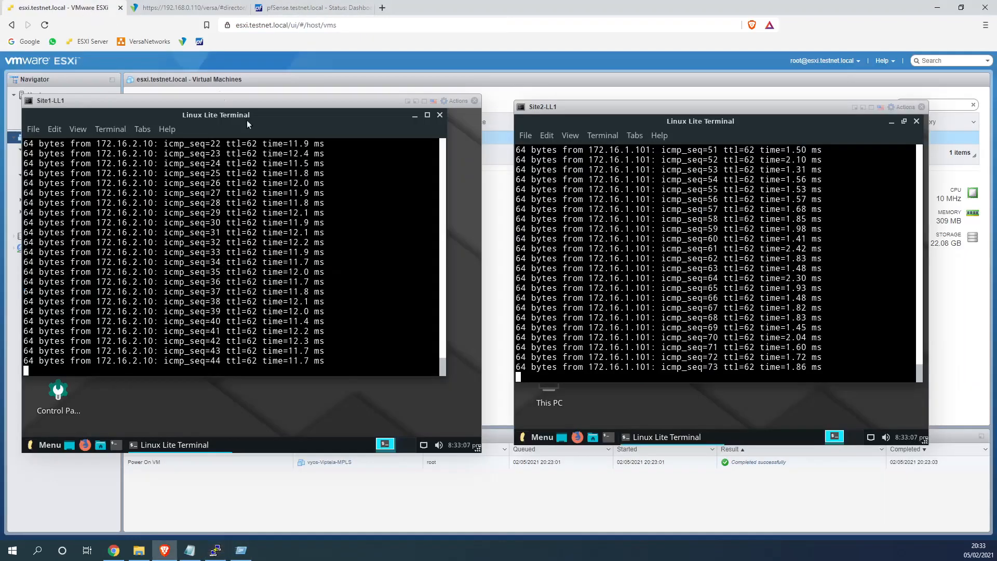
pyautogui.click(216, 550)
pyautogui.click(241, 550)
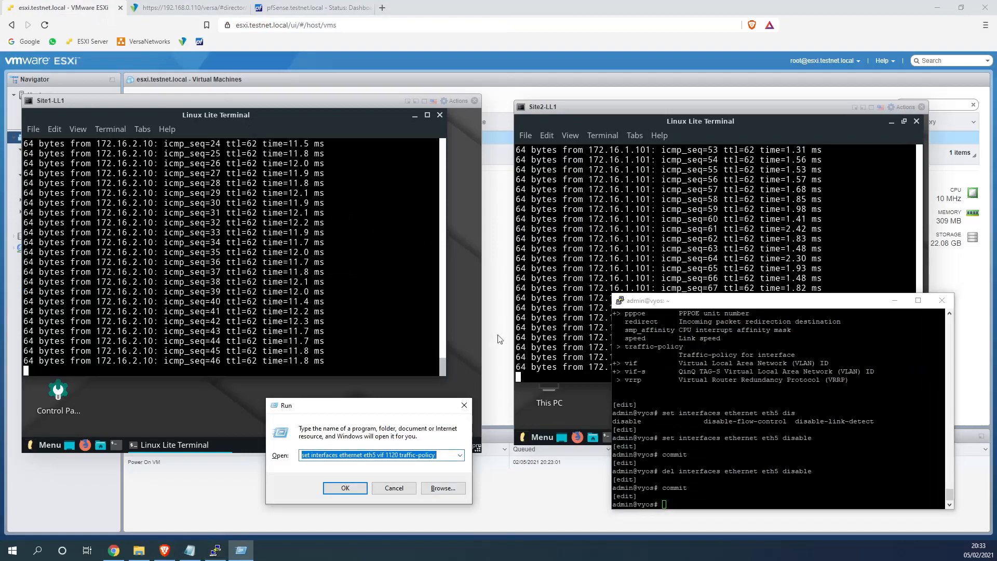
pyautogui.click(393, 488)
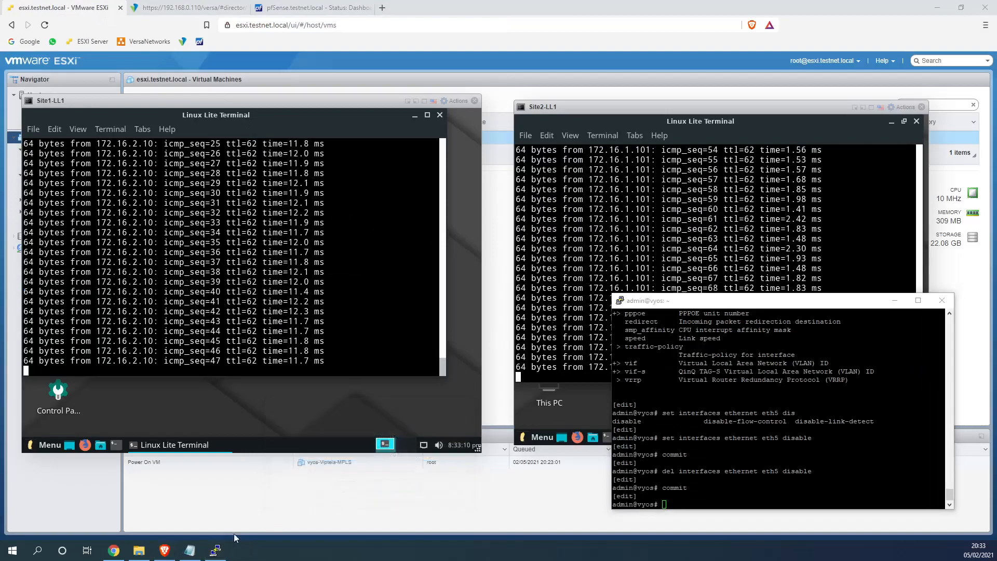
pyautogui.click(188, 7)
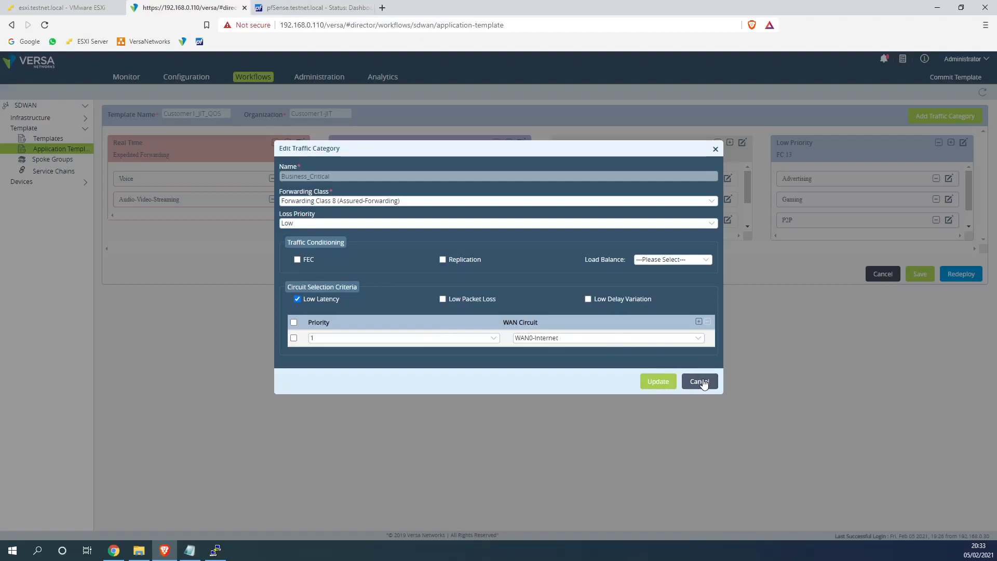
# Set the Default and Low Priority categories to prefer Low Latency circuits
pyautogui.click(654, 384)
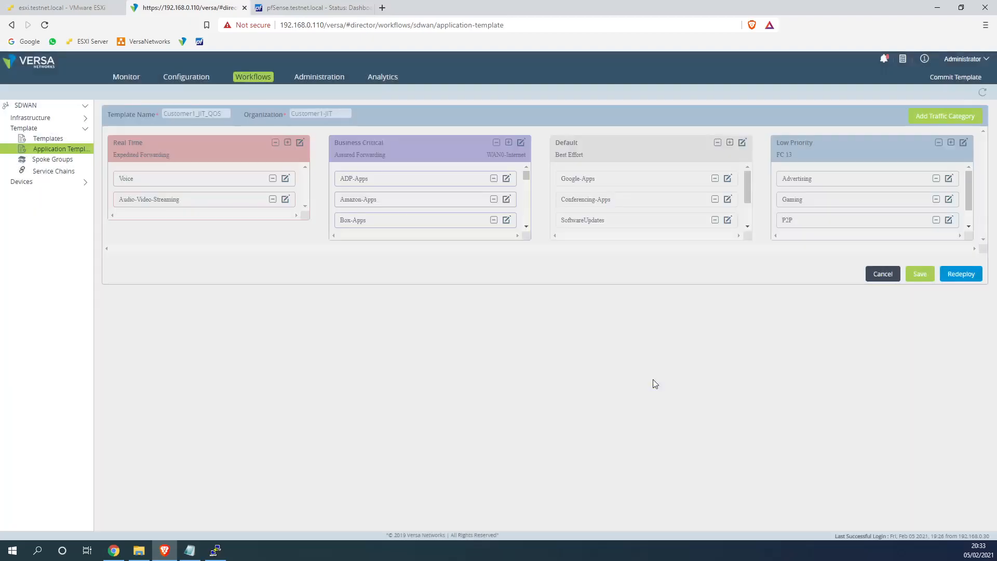
pyautogui.click(741, 143)
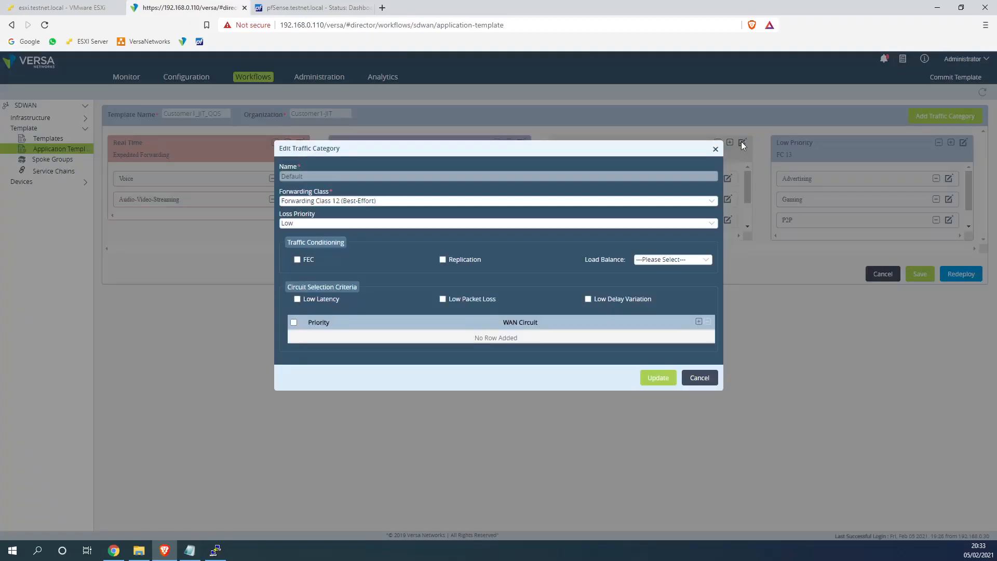
pyautogui.click(299, 300)
pyautogui.click(659, 377)
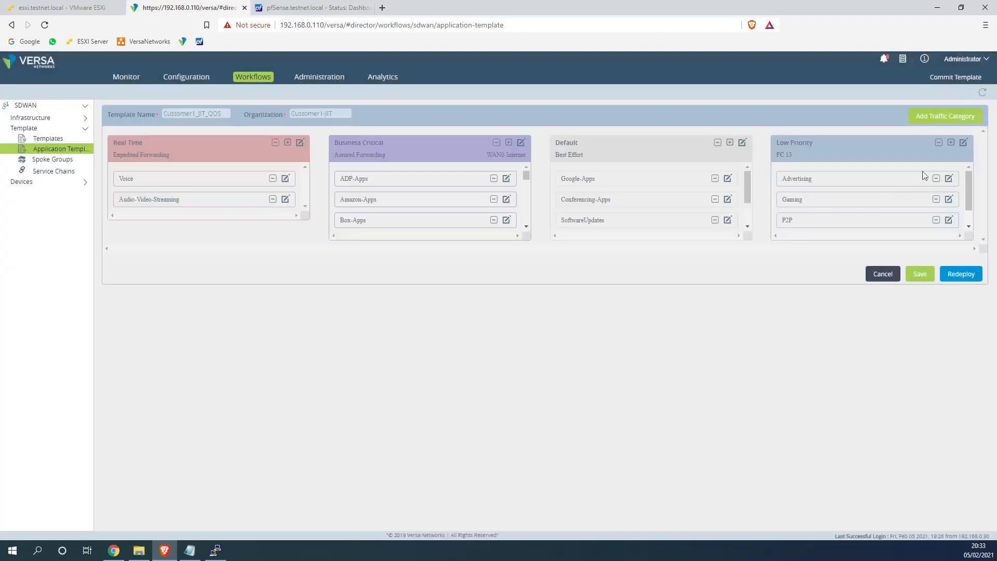
pyautogui.click(963, 143)
pyautogui.click(297, 300)
pyautogui.click(656, 377)
# Remove Business_Critical's WAN0-Internet row, clear Real_Time's Low Delay Variation, and redeploy Customer1_JIT_QOS
pyautogui.click(521, 141)
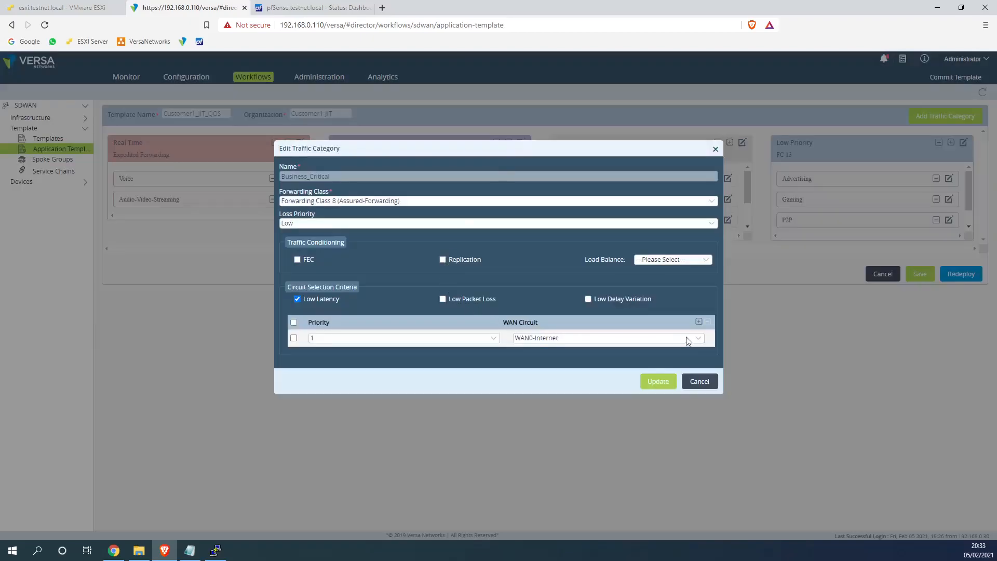
pyautogui.click(293, 338)
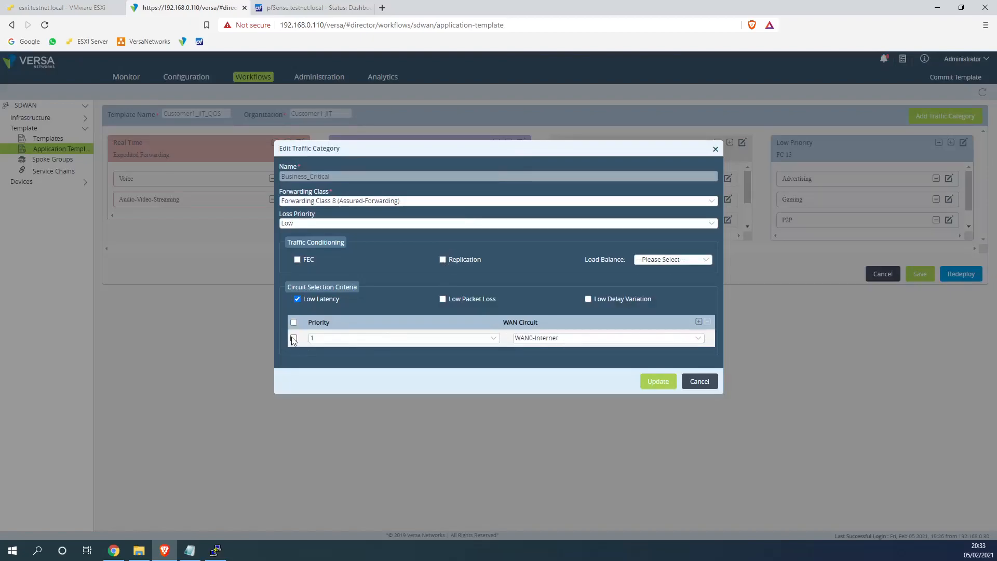
pyautogui.click(708, 323)
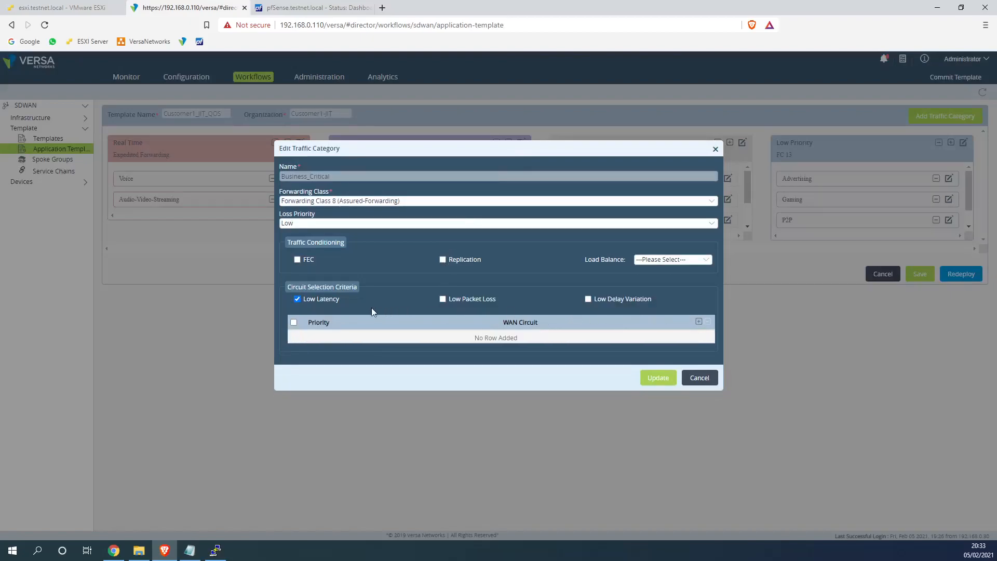
pyautogui.click(652, 381)
pyautogui.click(300, 142)
pyautogui.click(588, 299)
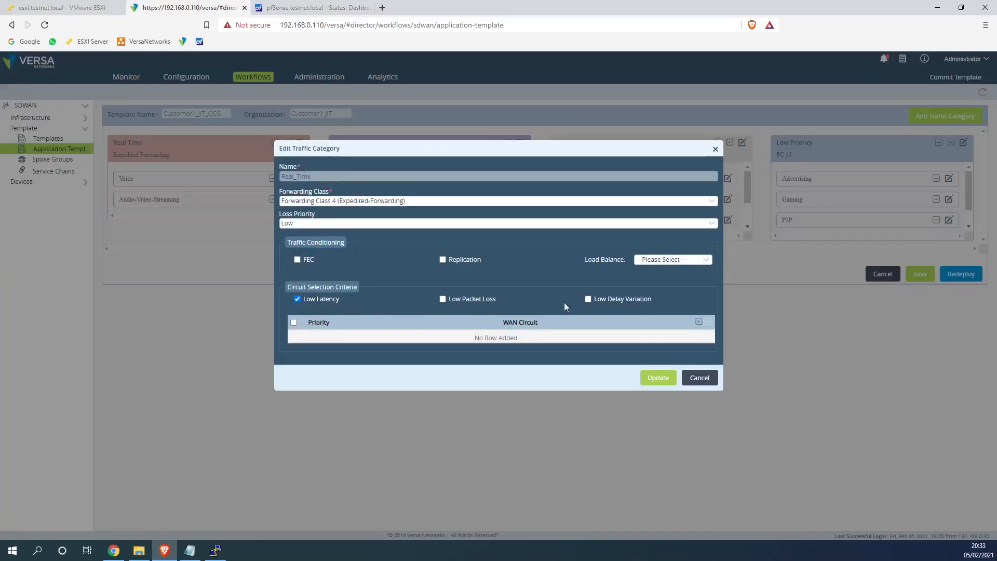
pyautogui.click(658, 378)
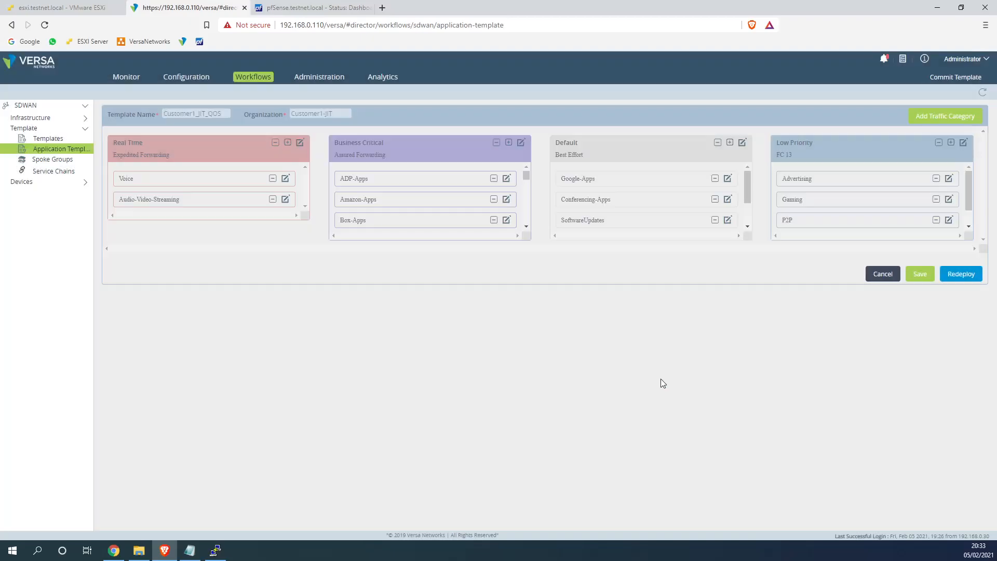
pyautogui.click(960, 274)
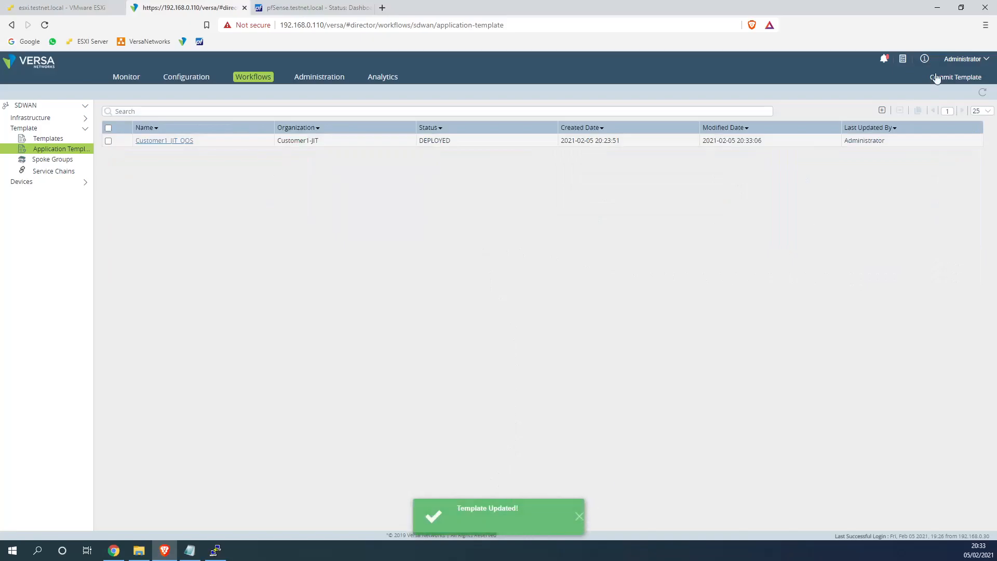
# Commit the Customer1-JIT-1MPLS-1WWW device template to both Site1 and Site2
pyautogui.click(955, 76)
pyautogui.click(394, 191)
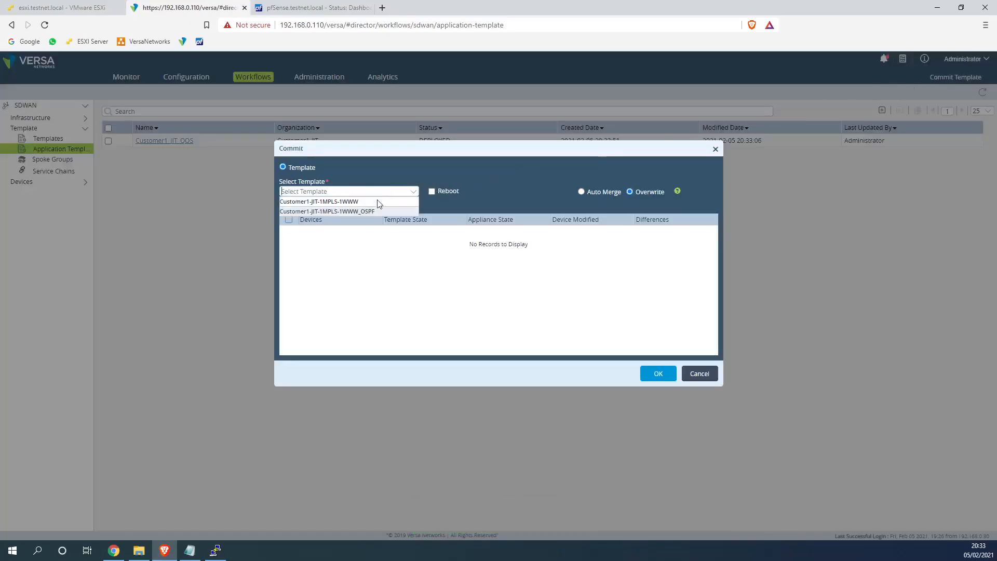
pyautogui.click(359, 206)
pyautogui.click(406, 192)
pyautogui.click(332, 212)
pyautogui.click(293, 232)
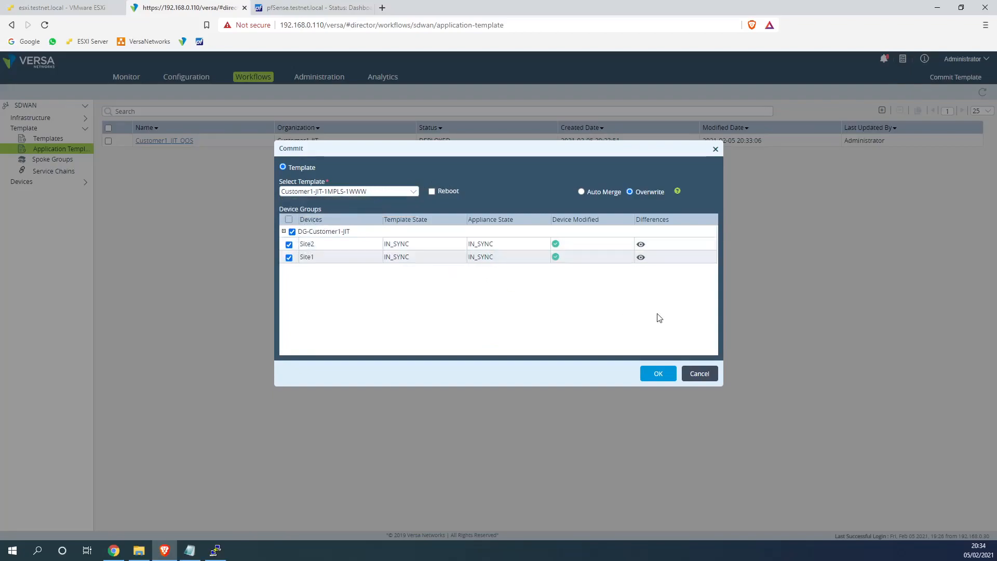
pyautogui.click(659, 373)
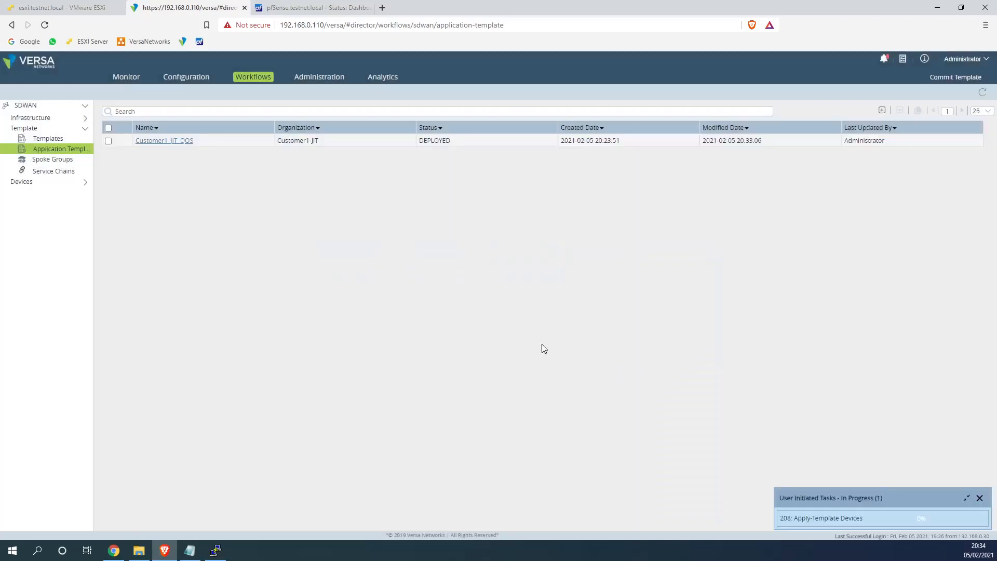
# Reopen the Customer1_JIT_QOS template, then bring the VyOS SSH session forward
pyautogui.click(172, 141)
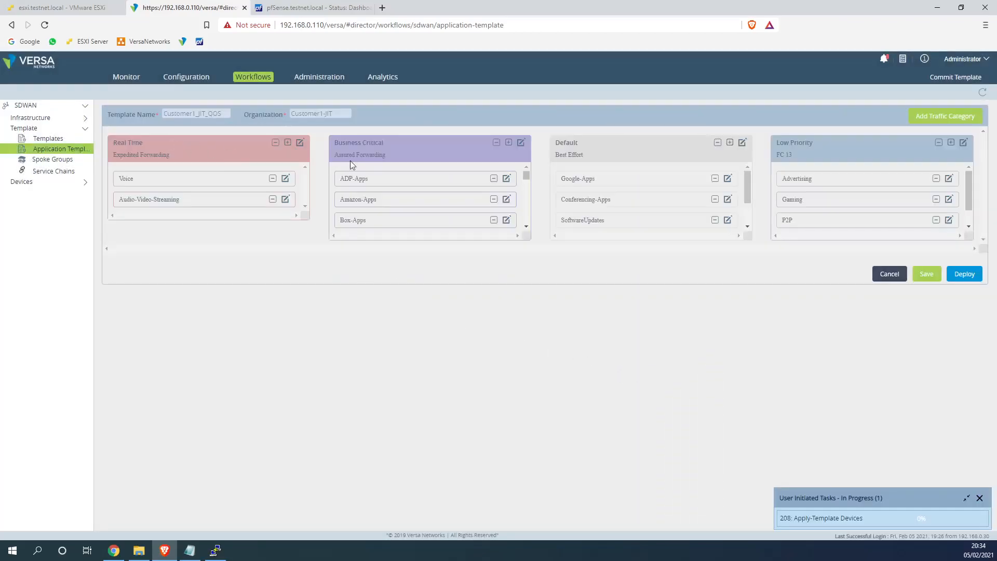
pyautogui.tripleClick(400, 153)
pyautogui.moveTo(529, 179)
pyautogui.mouseDown()
pyautogui.moveTo(529, 205)
pyautogui.moveTo(530, 167)
pyautogui.mouseUp()
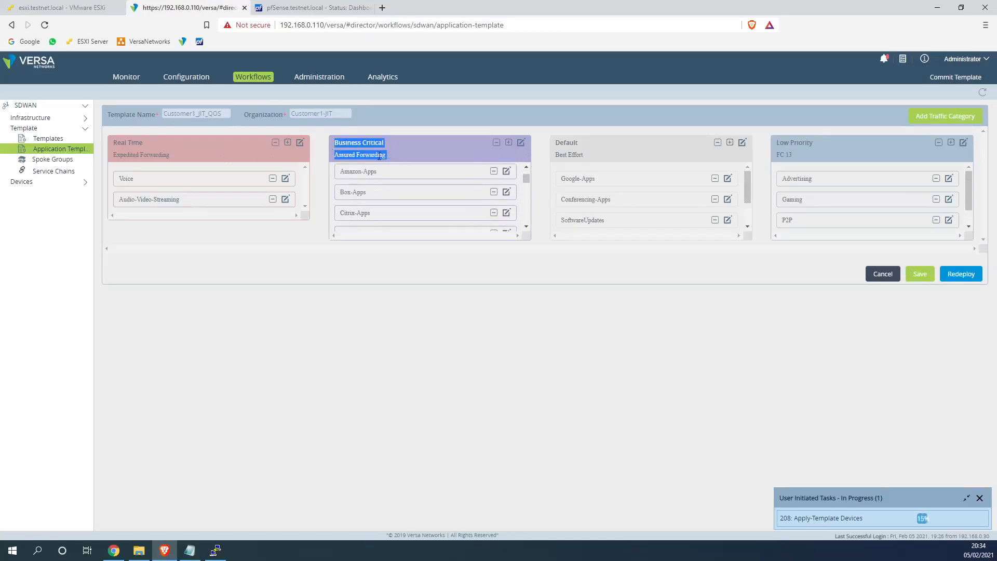
pyautogui.click(216, 549)
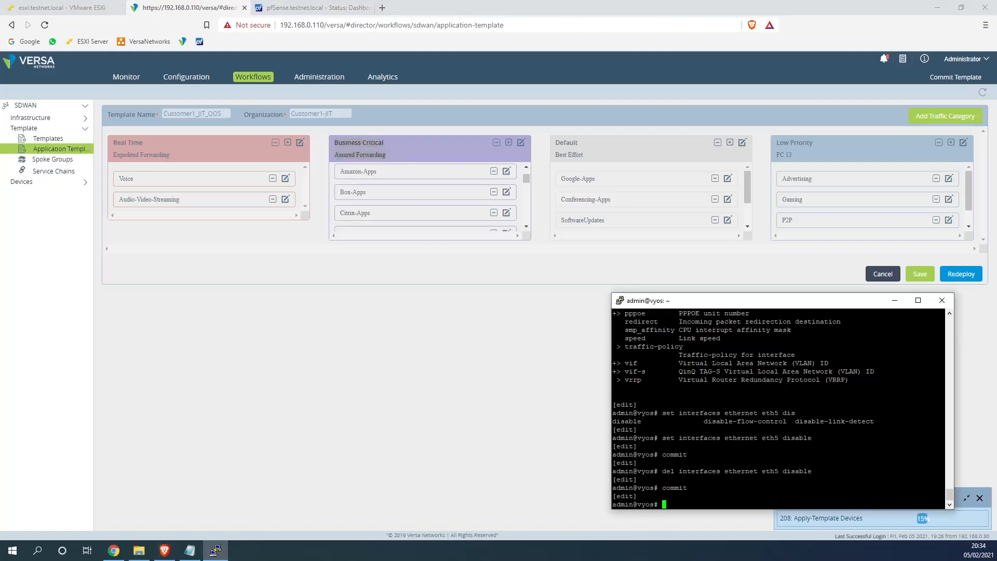
# Rerun the Site2 ping to 172.16.1.101 and the Site1 ping to 172.16.2.10
pyautogui.click(67, 7)
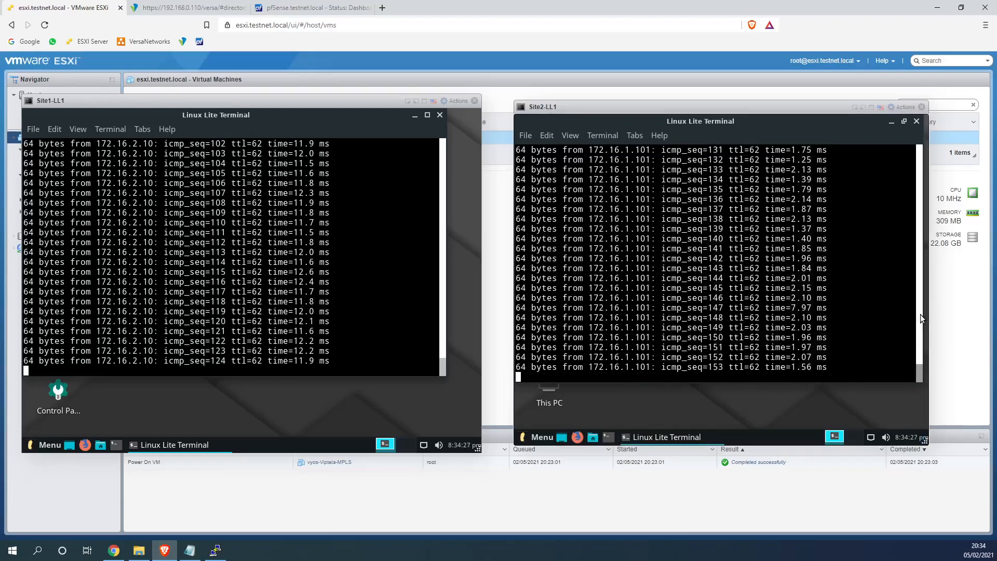
pyautogui.hotkey('ctrl', 'c')
pyautogui.press('Up')
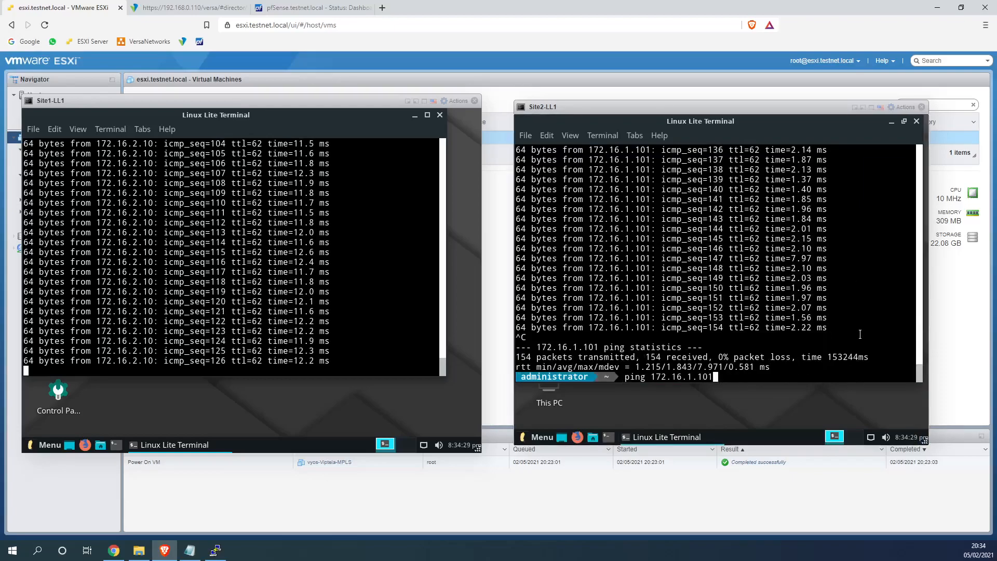
pyautogui.press('Return')
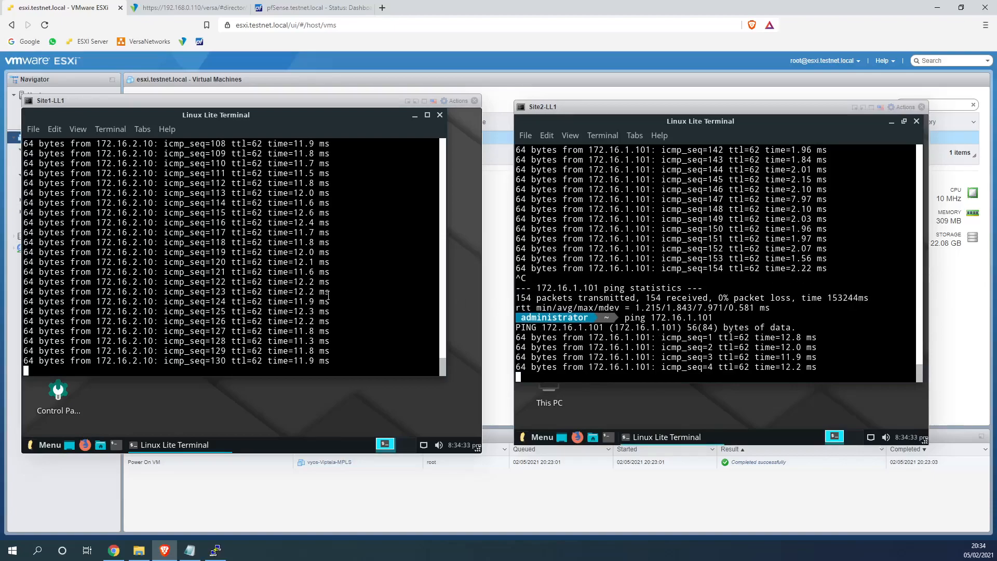
pyautogui.hotkey('ctrl', 'c')
pyautogui.press('Up')
pyautogui.press('Return')
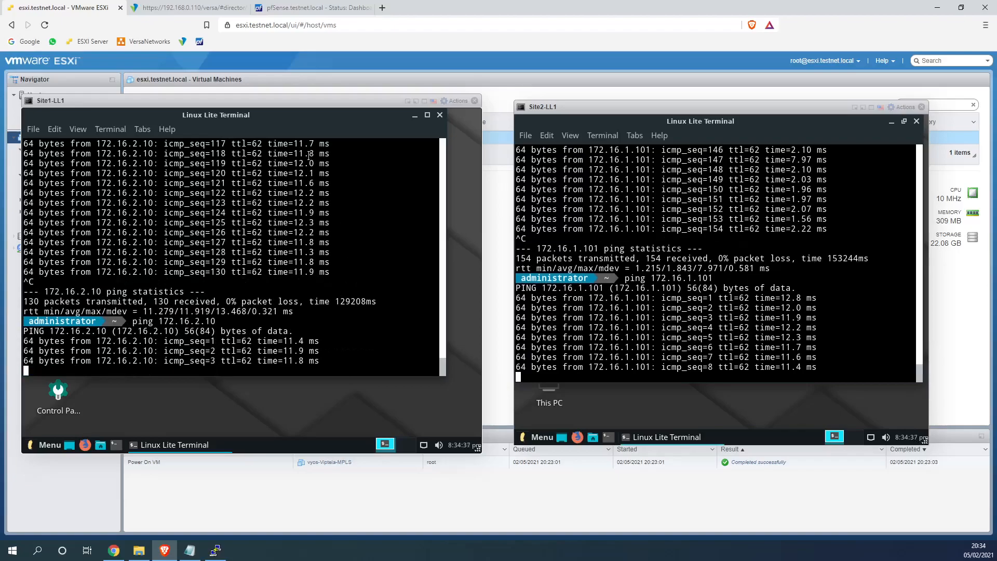
# Update the Business-Traffic rule's Enforce settings in Customer1_JIT_QOS and redeploy the template
pyautogui.click(179, 11)
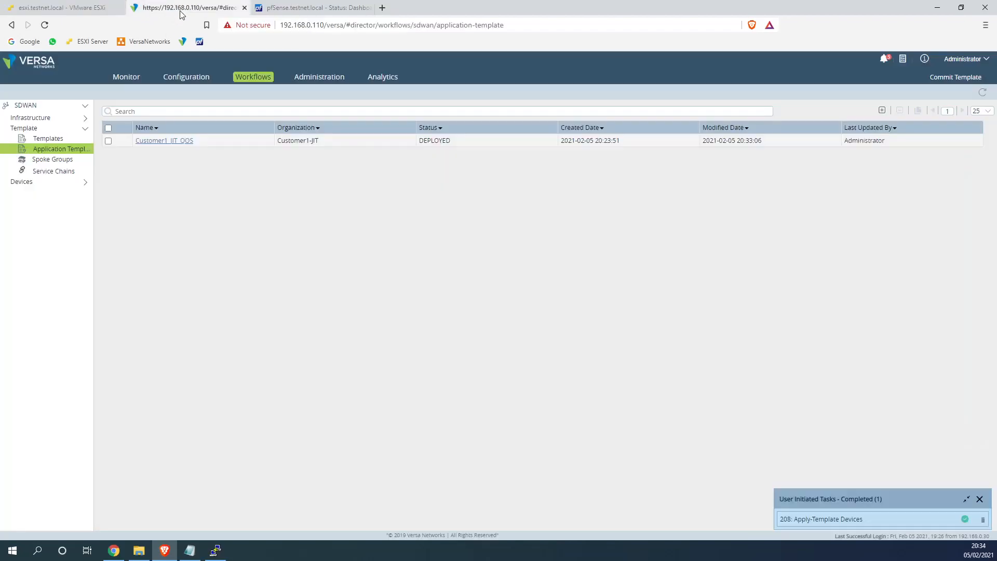
pyautogui.click(164, 142)
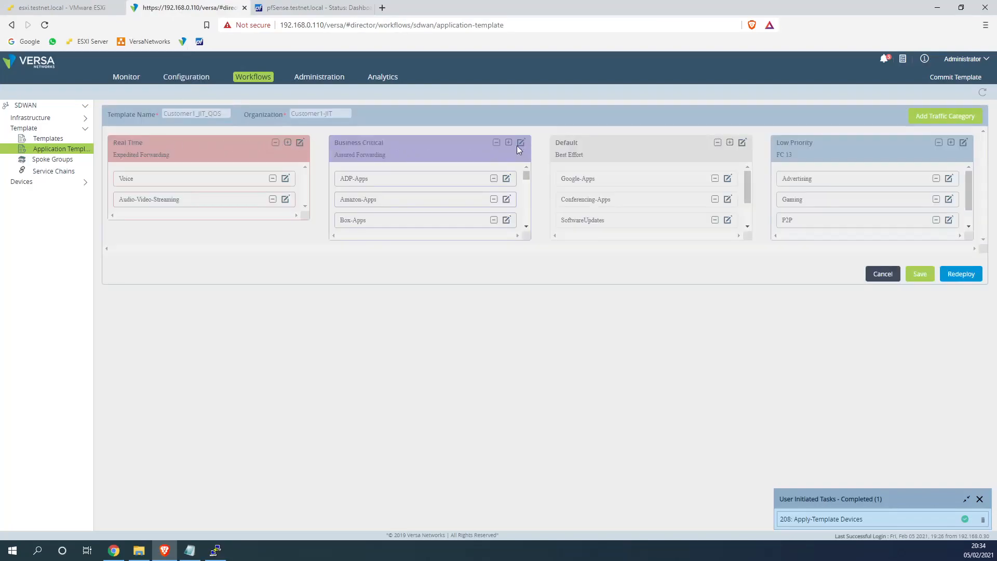
pyautogui.moveTo(526, 178); pyautogui.dragTo(526, 223)
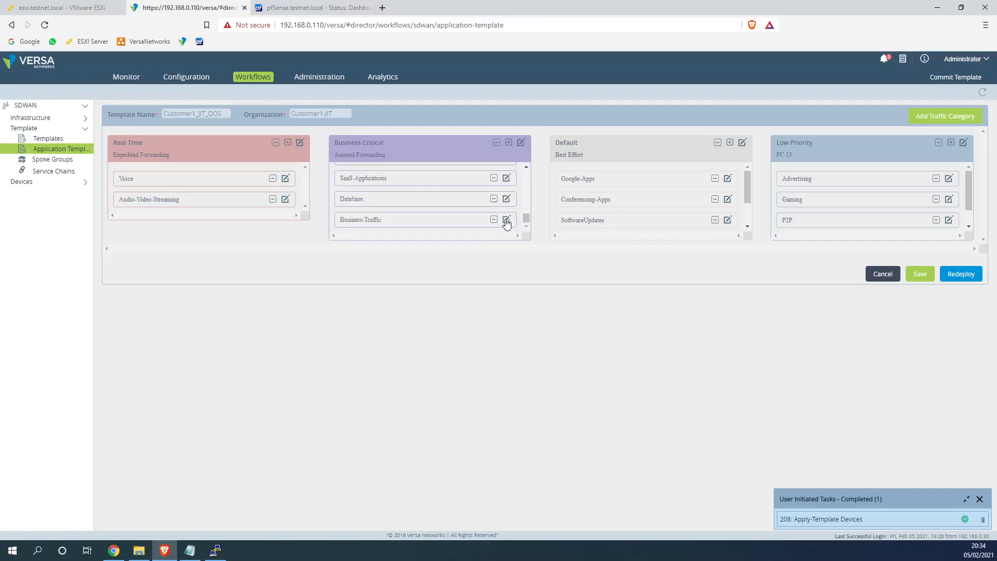
pyautogui.click(506, 219)
pyautogui.click(452, 172)
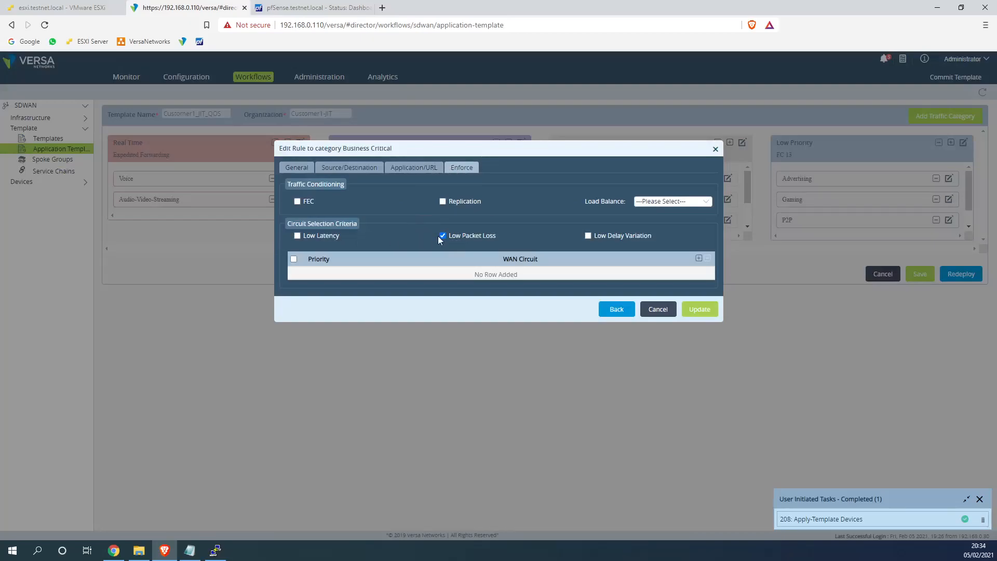
pyautogui.click(692, 313)
pyautogui.click(956, 279)
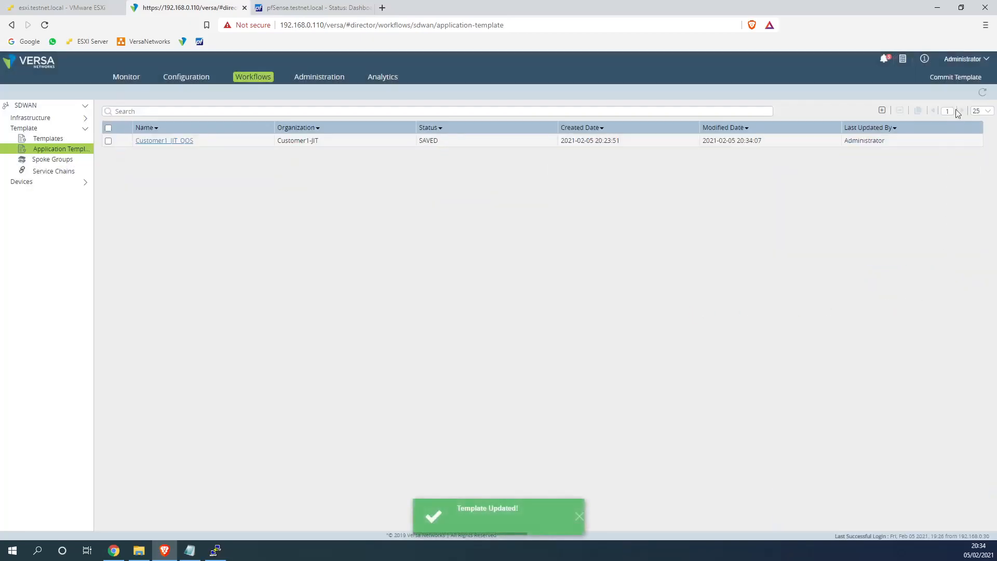
# Commit Customer1-JIT-1MPLS-1WWW to the Site1 and Site2 devices
pyautogui.click(955, 77)
pyautogui.click(348, 191)
pyautogui.click(338, 201)
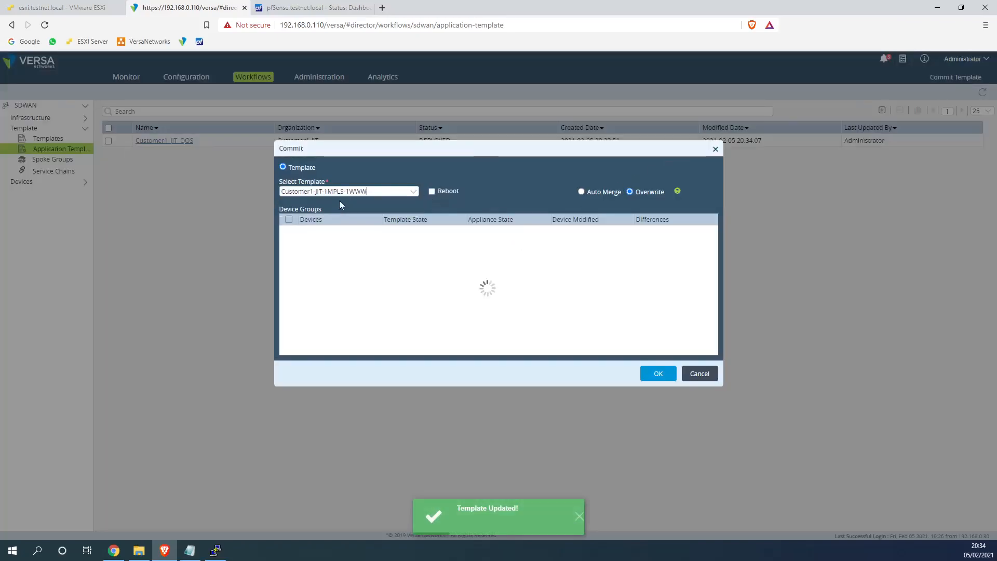
pyautogui.click(292, 232)
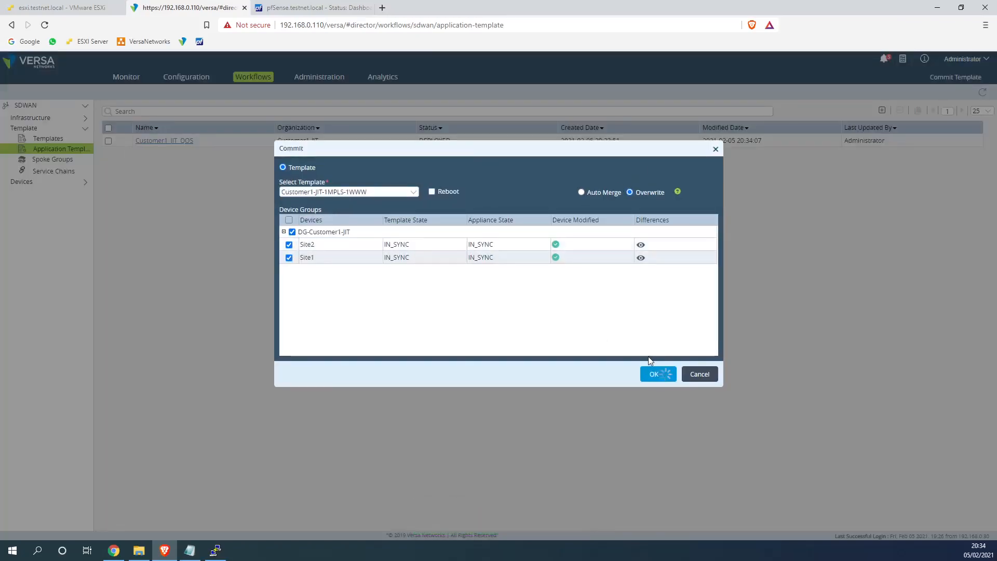
pyautogui.click(215, 550)
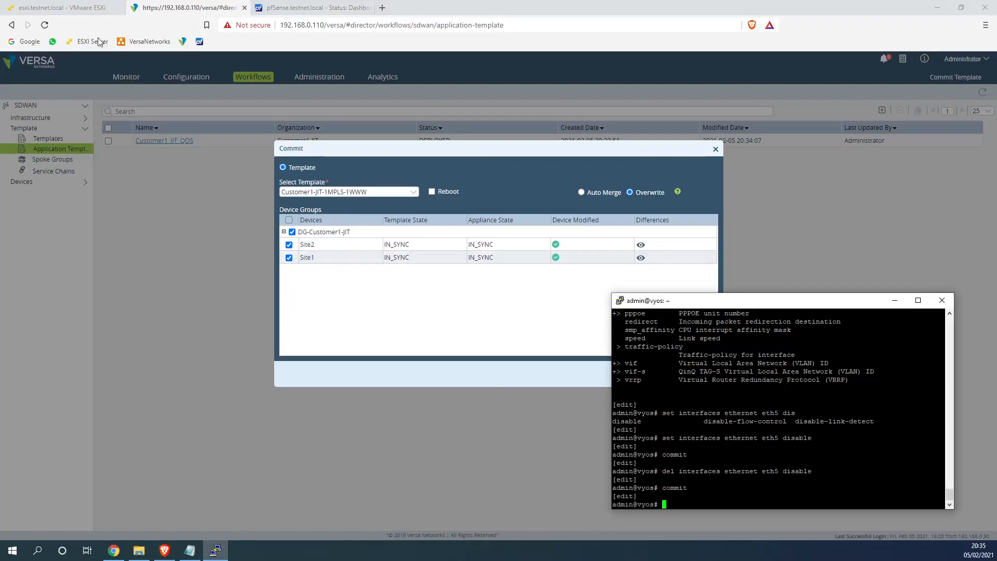
# Stop the Site2 ping and check the template deployment task progress in Versa Director
pyautogui.click(63, 7)
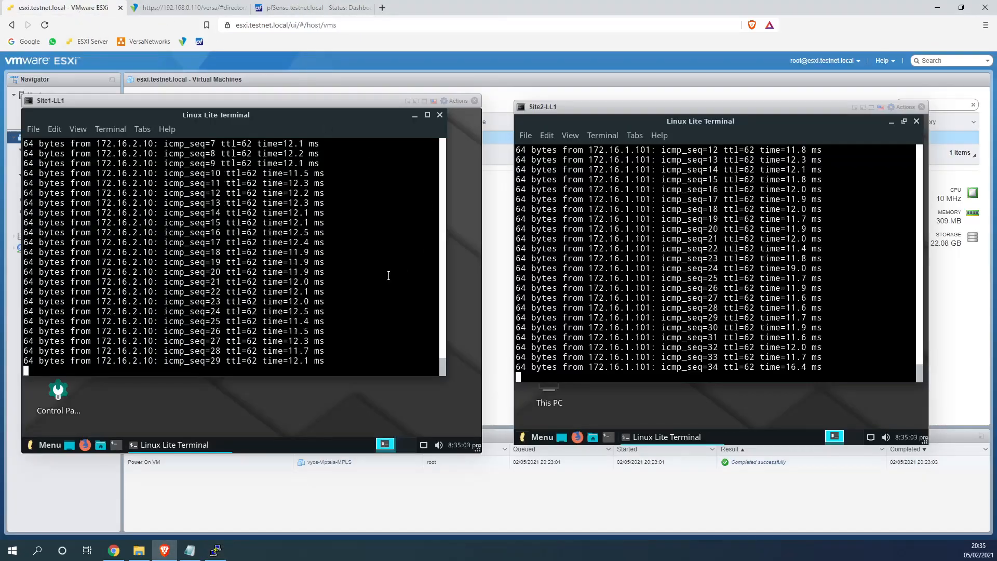
pyautogui.hotkey('ctrl', 'c')
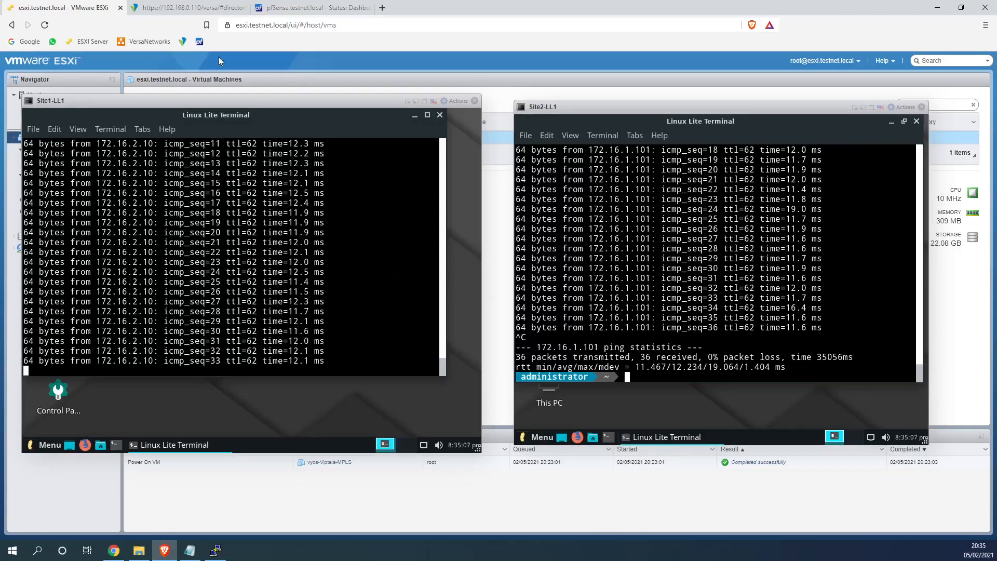
pyautogui.click(166, 7)
pyautogui.hotkey('alt', 'Tab')
pyautogui.hotkey('alt', 'Tab')
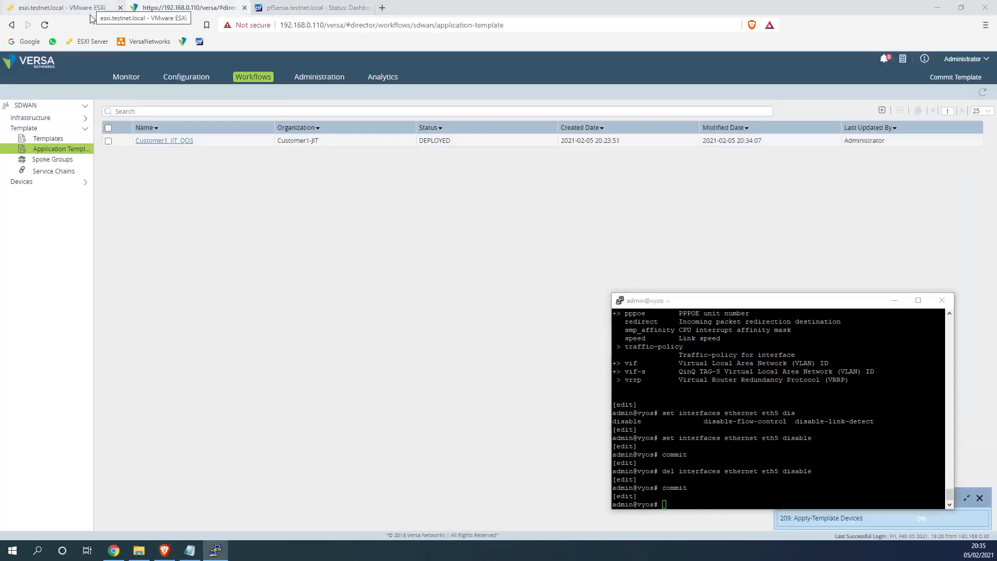
pyautogui.hotkey('alt', 'Tab')
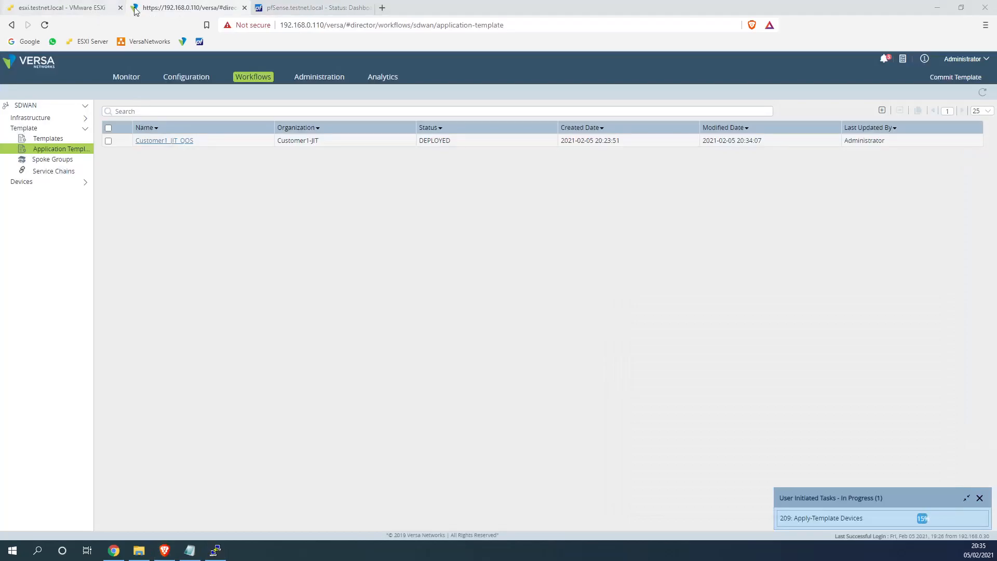
pyautogui.click(85, 8)
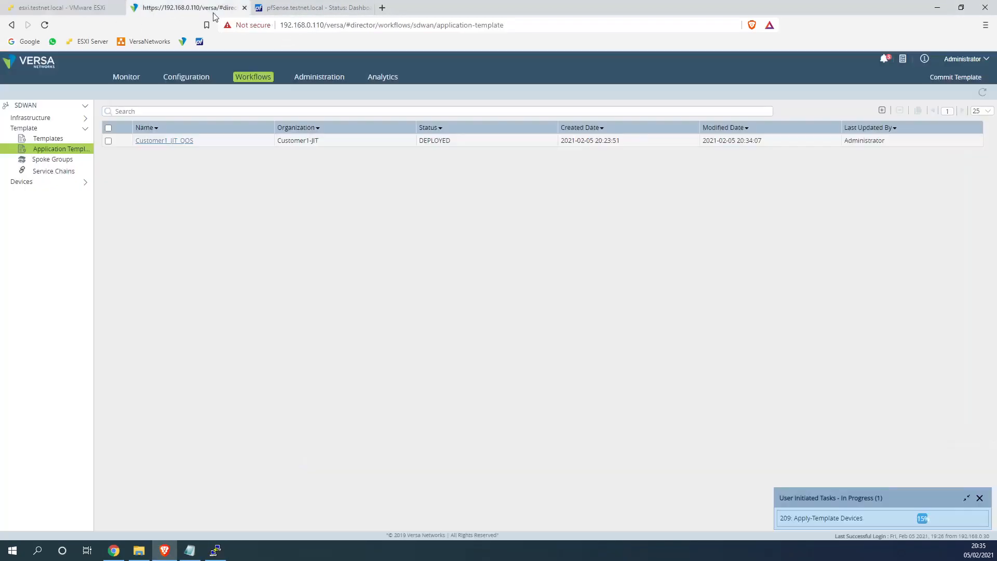
pyautogui.click(217, 14)
pyautogui.click(68, 8)
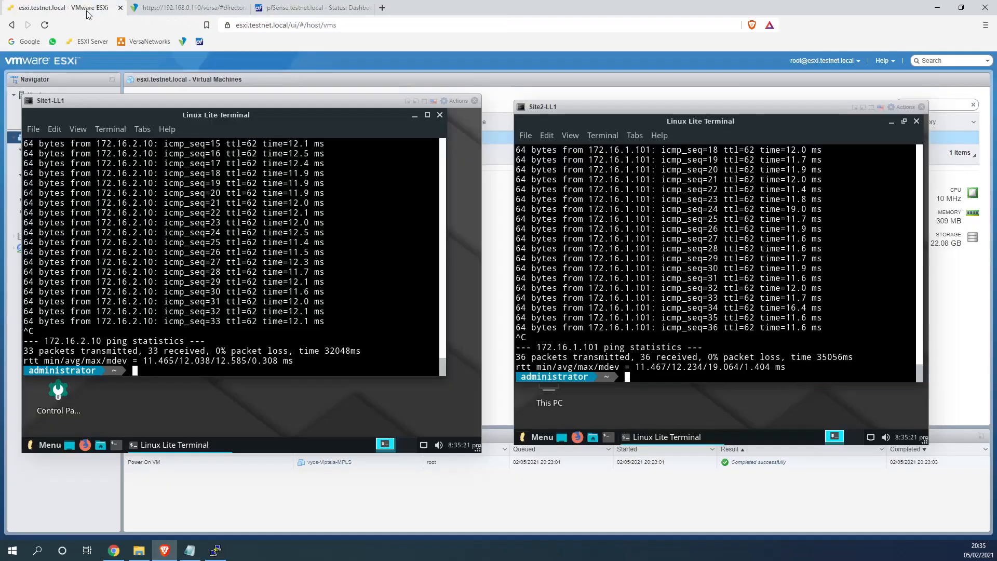
# Restart the Site1 ping to 172.16.2.10 and the Site2 ping to 172.16.1.101
pyautogui.press('Up')
pyautogui.press('Return')
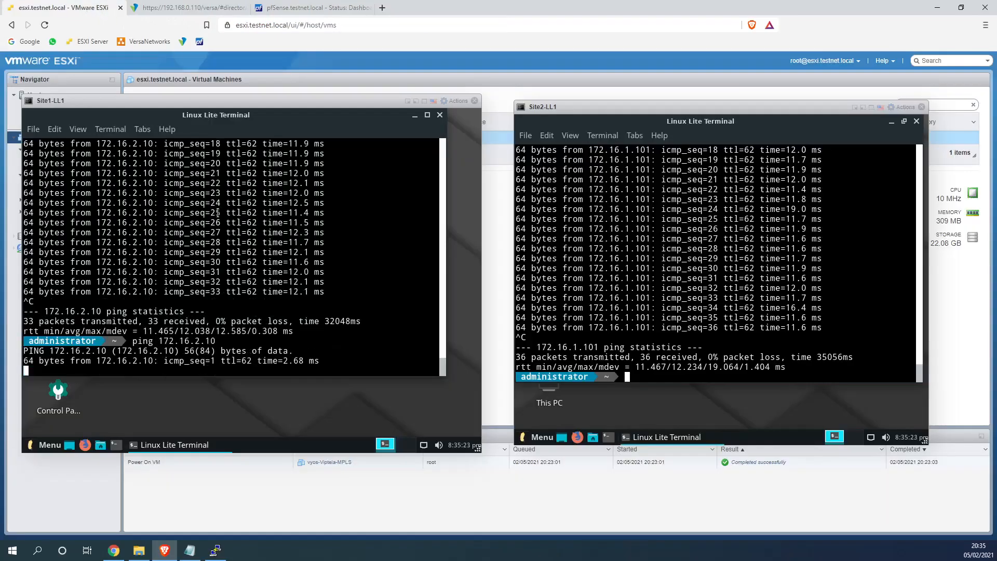
pyautogui.click(696, 267)
pyautogui.press('Up')
pyautogui.press('Return')
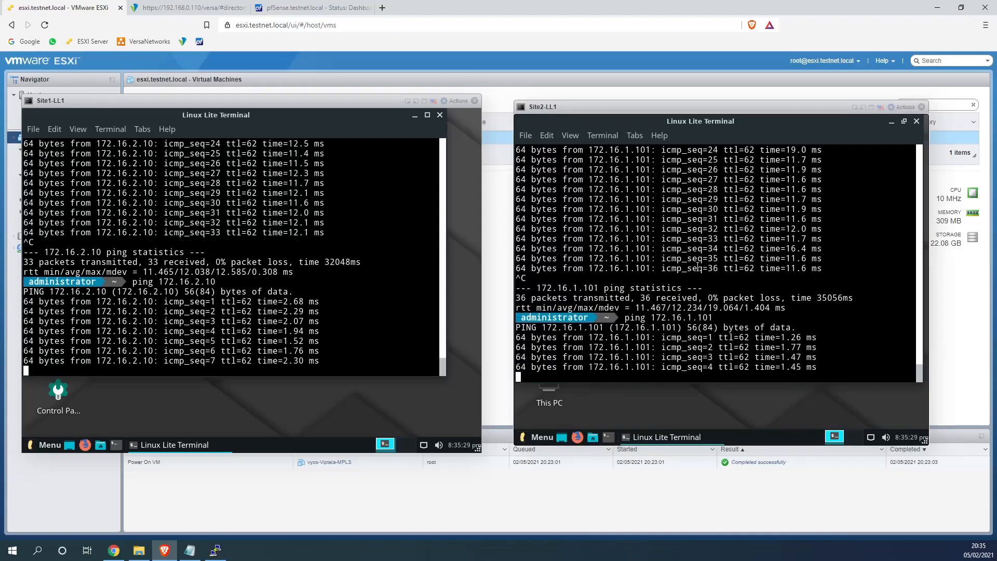
# Open the Customer1_JIT_QOS template and review the Business-Traffic rule's enforcement settings without saving
pyautogui.click(204, 11)
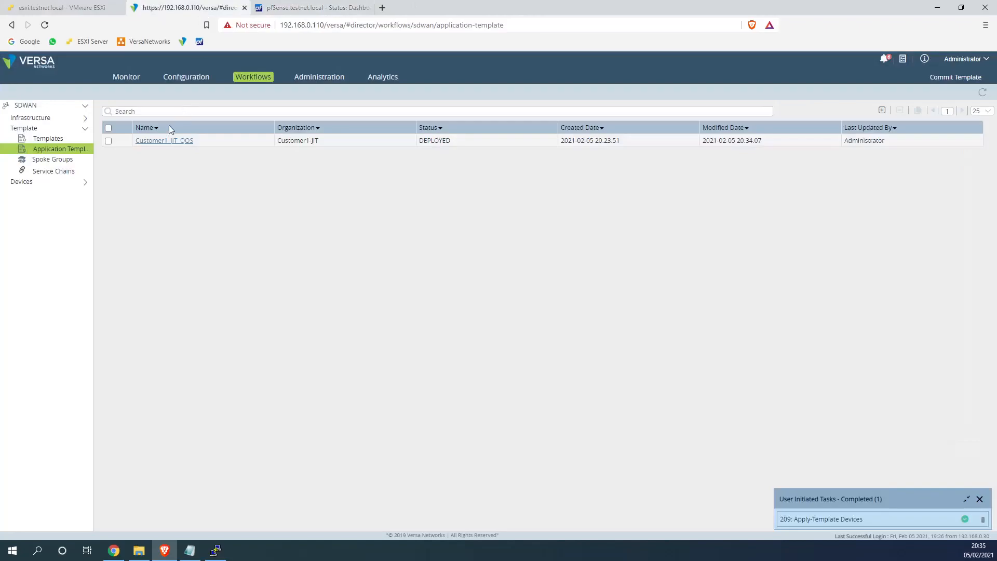
pyautogui.click(165, 141)
pyautogui.moveTo(384, 143); pyautogui.dragTo(343, 146)
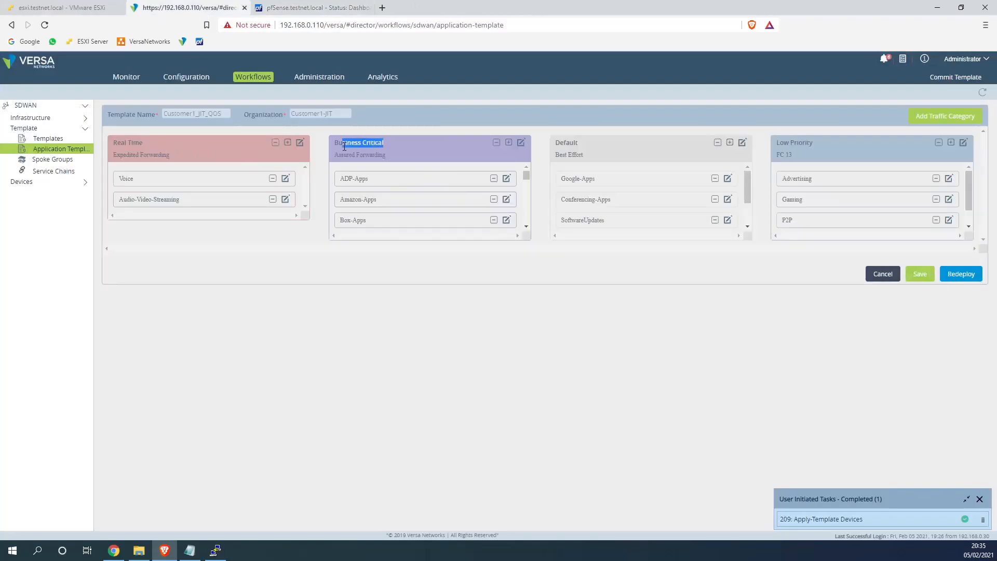
pyautogui.moveTo(525, 180); pyautogui.dragTo(526, 222)
pyautogui.moveTo(428, 225); pyautogui.dragTo(488, 230)
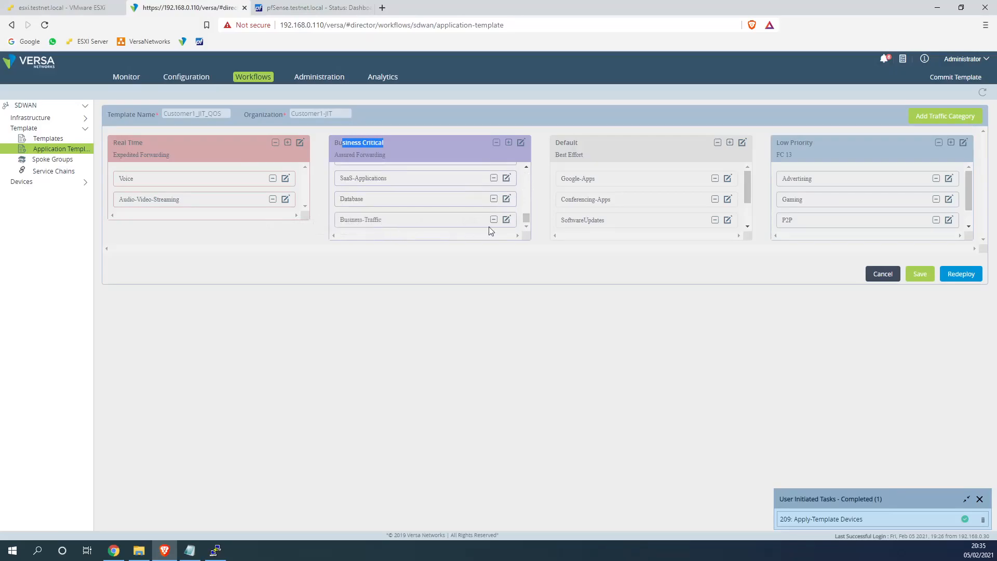
pyautogui.click(507, 220)
pyautogui.click(459, 168)
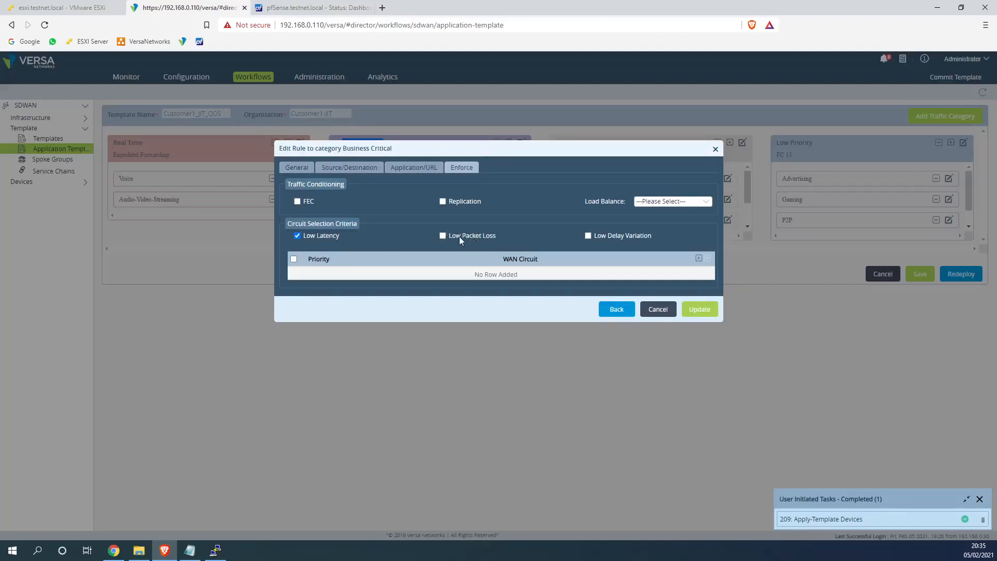
pyautogui.click(657, 309)
# Edit the Business-Traffic rule to leave load balancing unset and enable FEC and replication
pyautogui.click(506, 220)
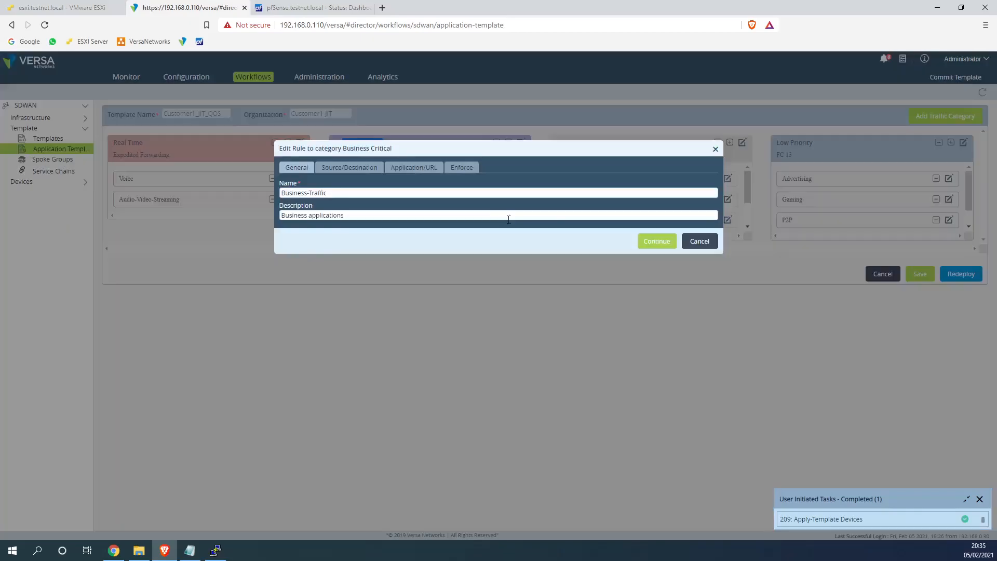
pyautogui.click(462, 168)
pyautogui.click(657, 202)
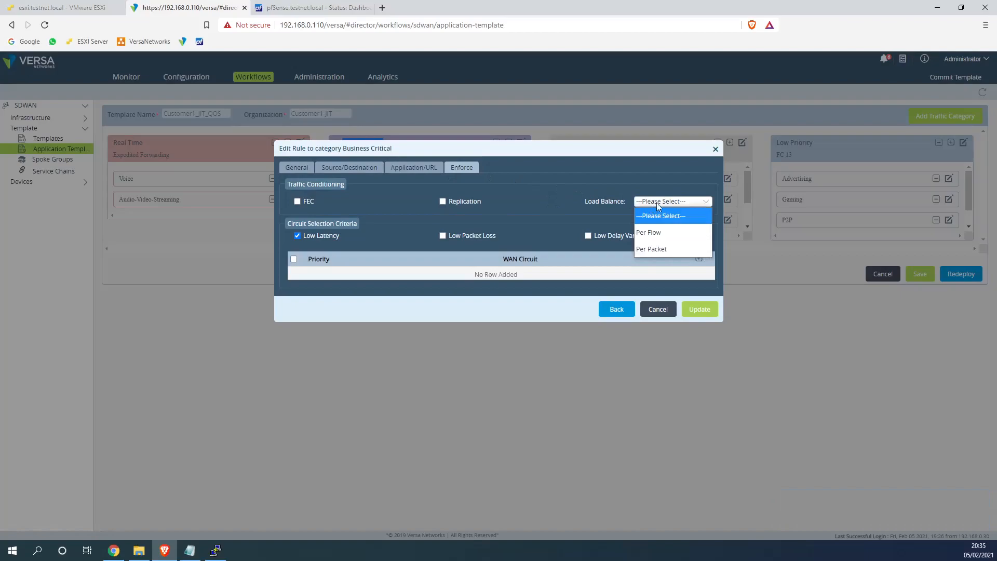
pyautogui.click(481, 207)
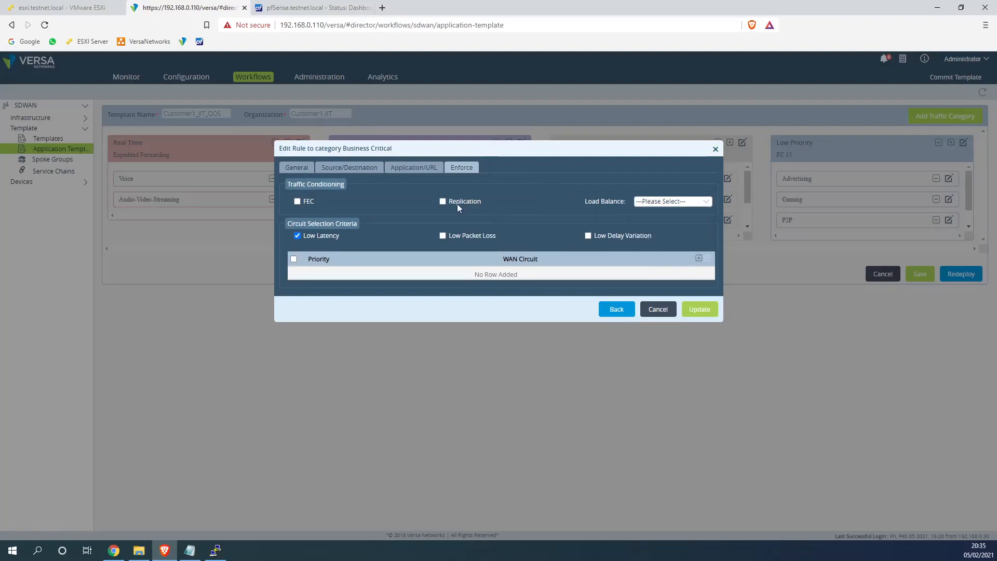
pyautogui.moveTo(452, 155); pyautogui.dragTo(460, 182)
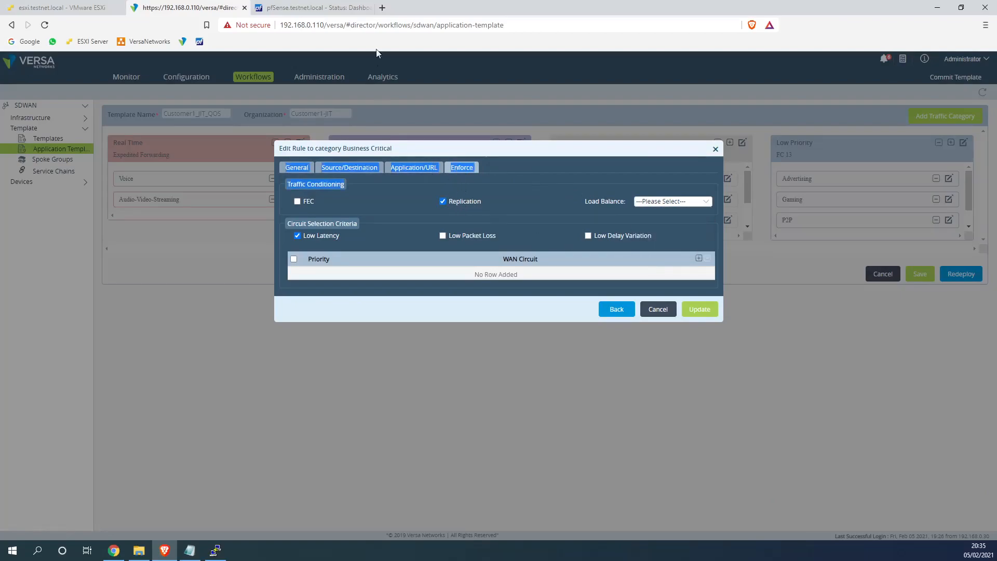
pyautogui.click(504, 173)
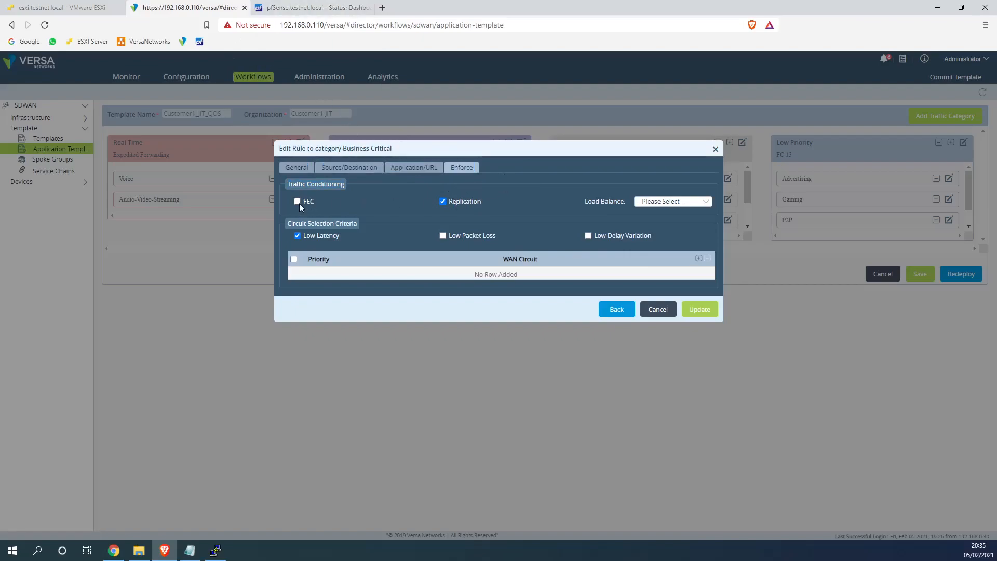
pyautogui.click(709, 317)
# Redeploy the template and commit it to Customer1-JIT-1MPLS-1WWW for both DG-Customer1-JIT sites
pyautogui.click(959, 273)
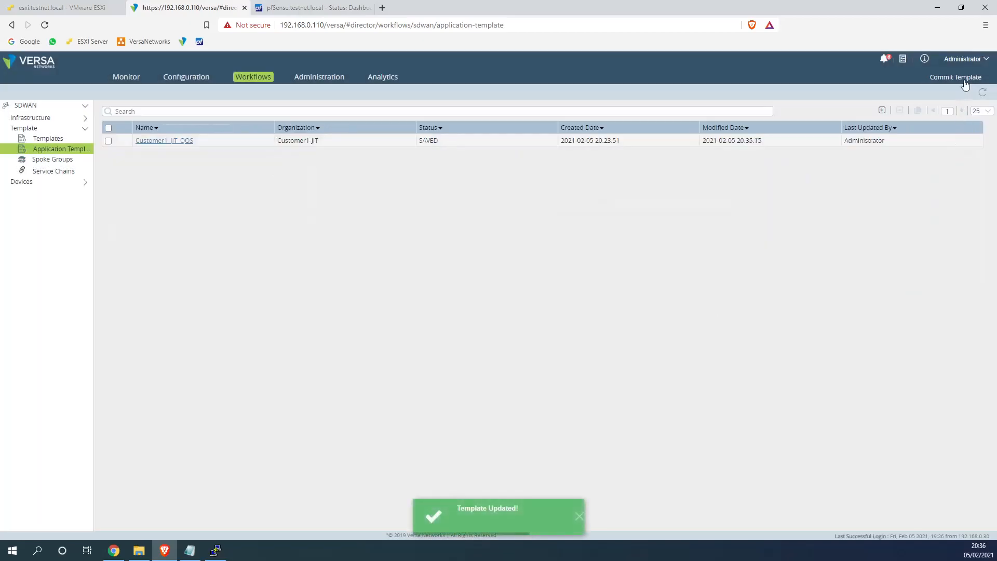
pyautogui.click(963, 81)
pyautogui.click(348, 191)
pyautogui.click(332, 200)
pyautogui.click(292, 232)
pyautogui.click(656, 375)
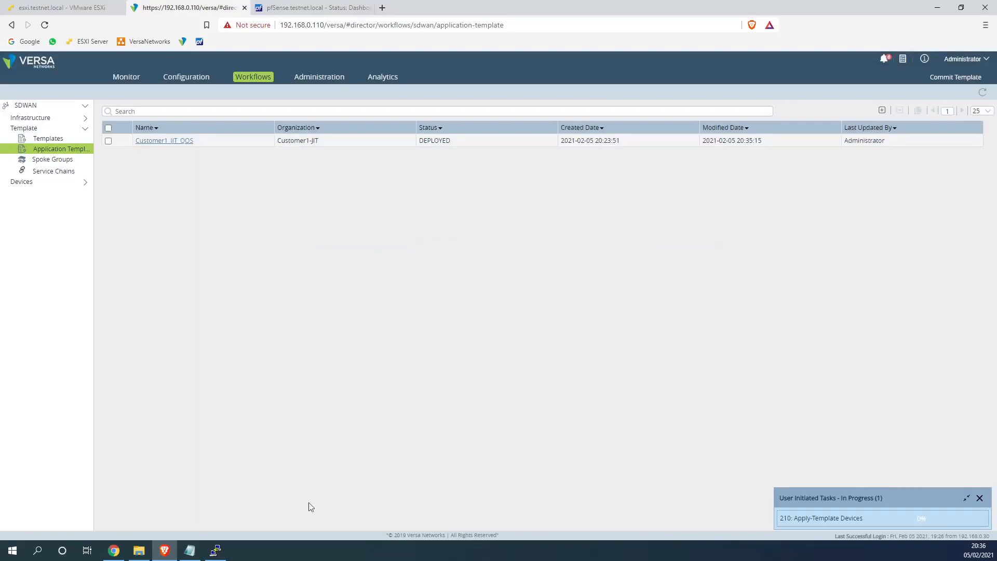
# Check the VyOS terminal, then view the Site1 and Site2 ping tests on the ESXi page
pyautogui.click(213, 552)
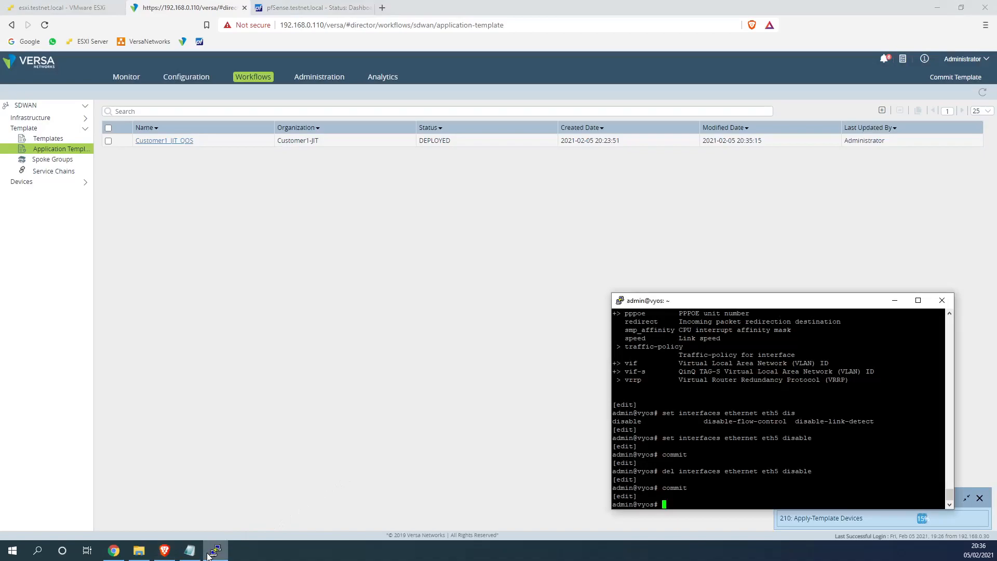
pyautogui.click(226, 497)
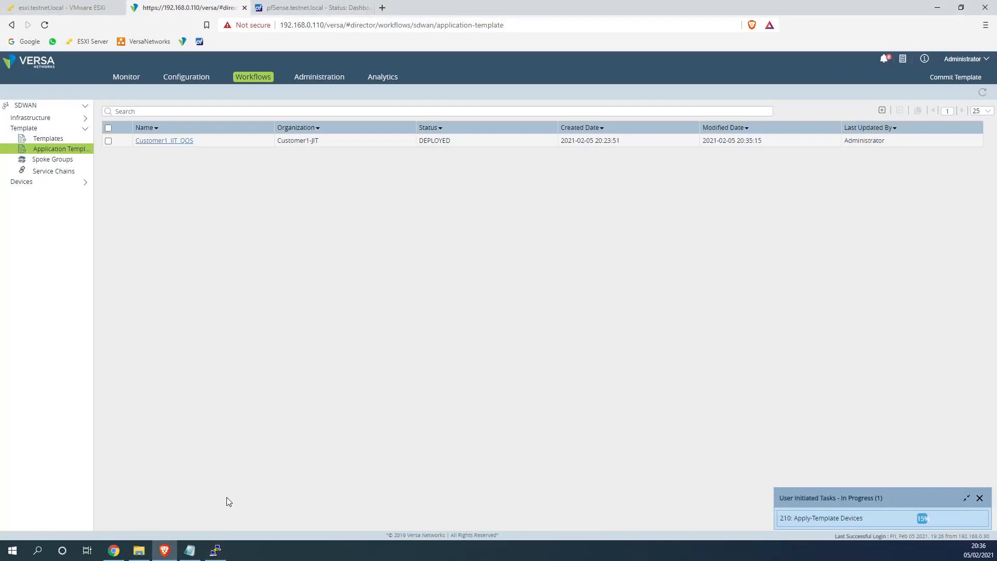
pyautogui.click(86, 13)
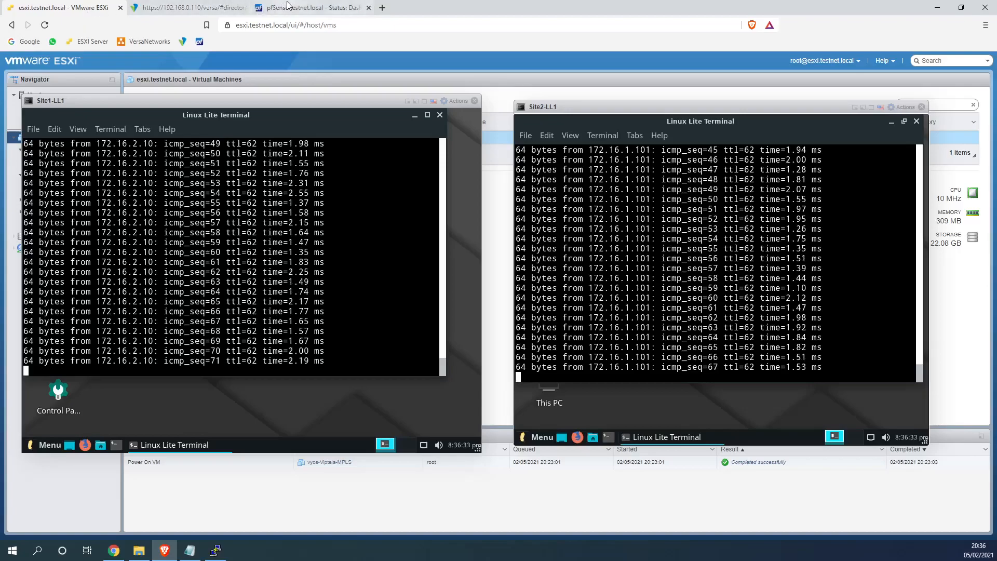
pyautogui.click(304, 9)
# Disable the ESXI_Site1_WAN_WWW interface in pfSense Interfaces, save it and apply changes
pyautogui.click(351, 65)
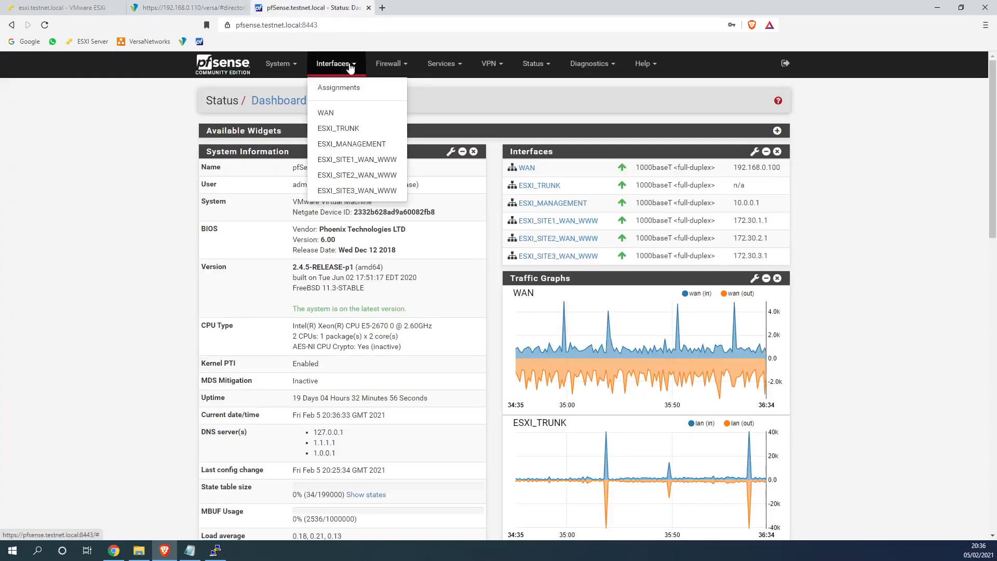
pyautogui.click(377, 162)
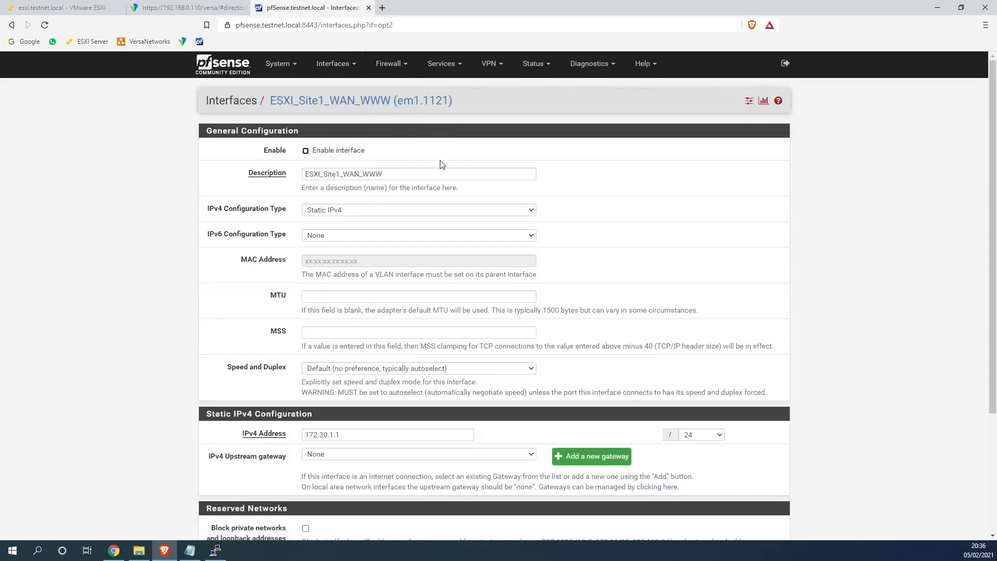
pyautogui.scroll(-3, 441, 167)
pyautogui.click(320, 484)
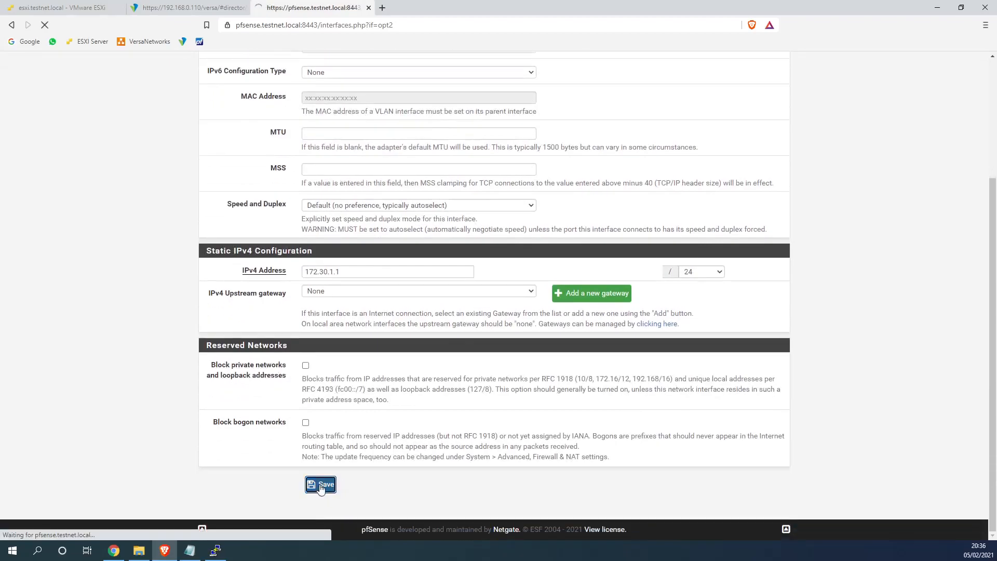
pyautogui.click(738, 151)
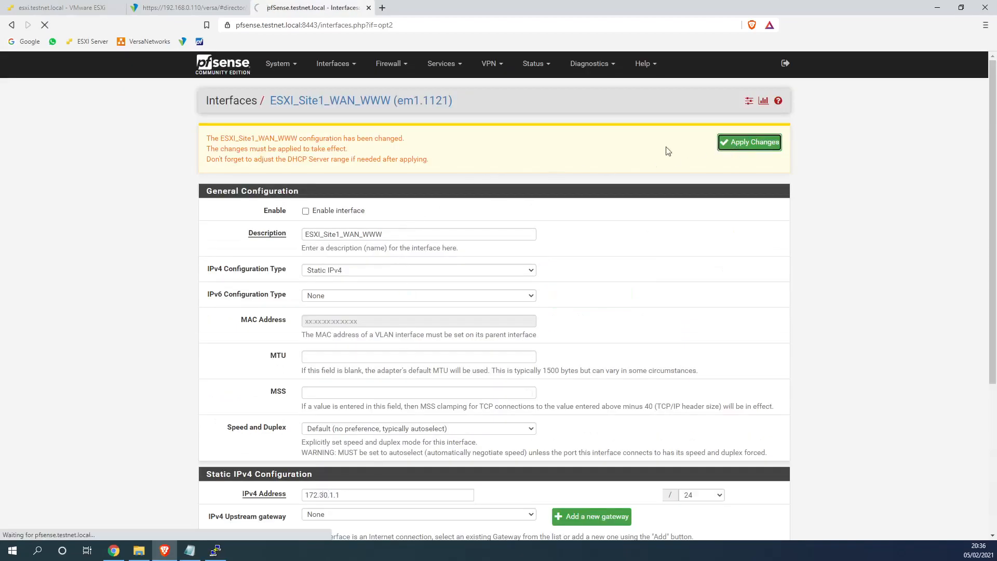
pyautogui.click(151, 8)
# Watch the Site1-LL1 and Site2-LL1 pings hold steady around 12 ms on ESXi
pyautogui.click(90, 10)
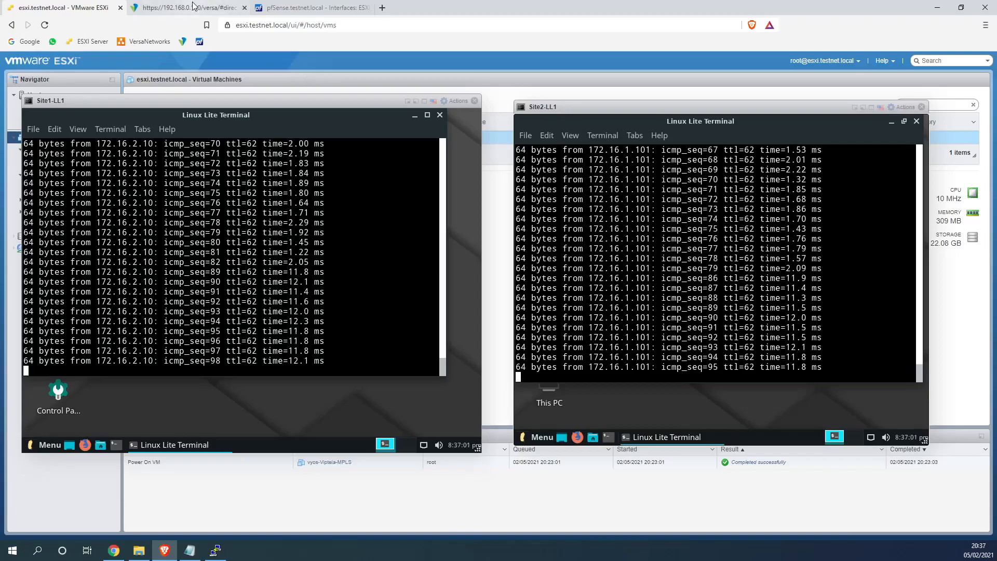
pyautogui.click(151, 8)
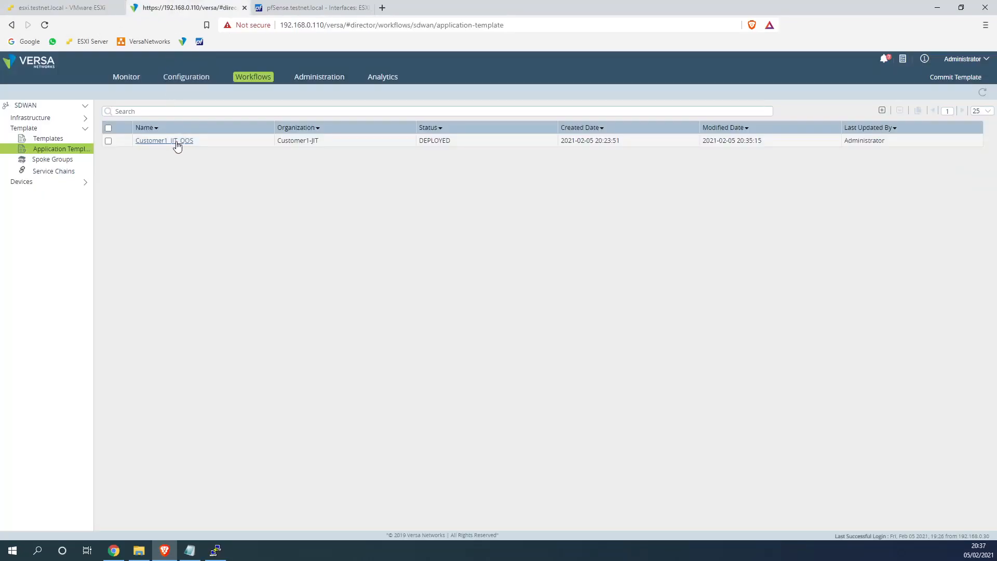
# Open Customer1_JIT_QOS from Customer1-JIT service templates and show its Services SLA Profiles list
pyautogui.click(193, 83)
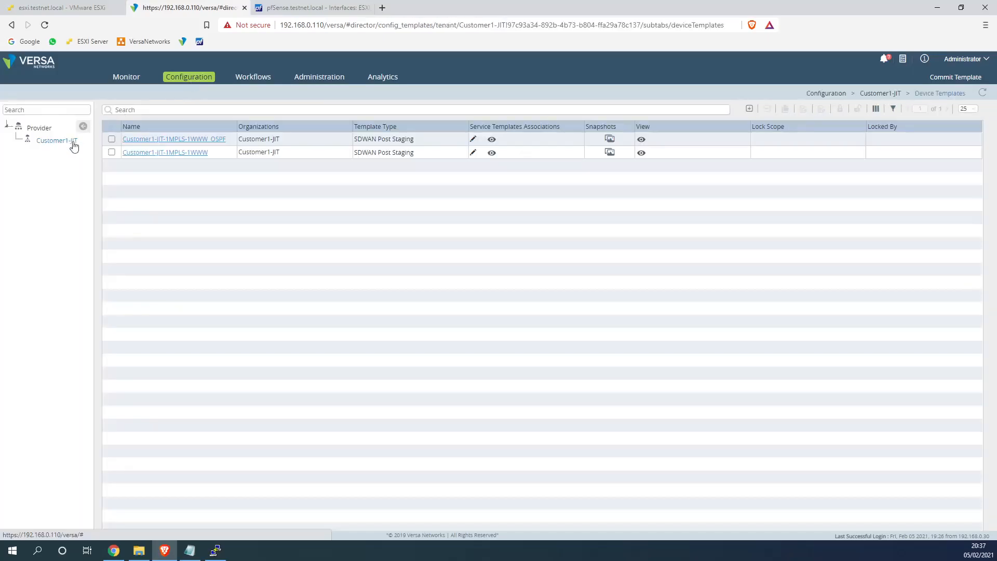
pyautogui.click(77, 144)
pyautogui.moveTo(118, 109)
pyautogui.click(130, 143)
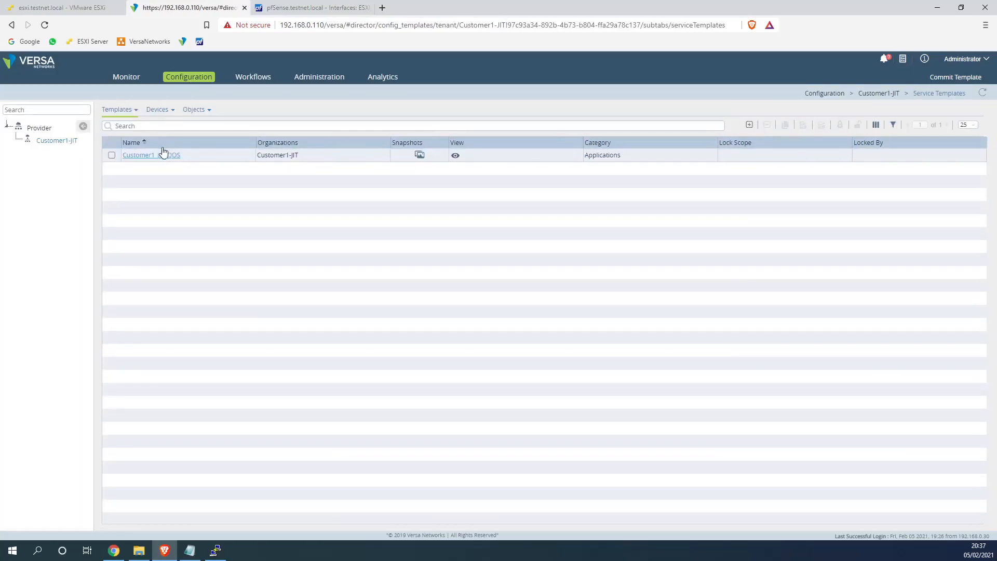
pyautogui.click(163, 153)
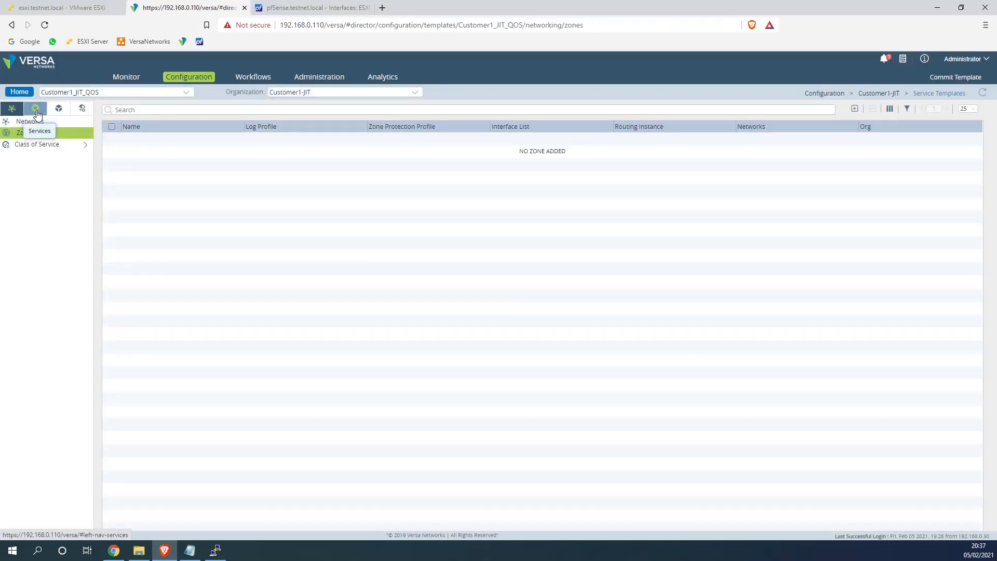
pyautogui.click(38, 144)
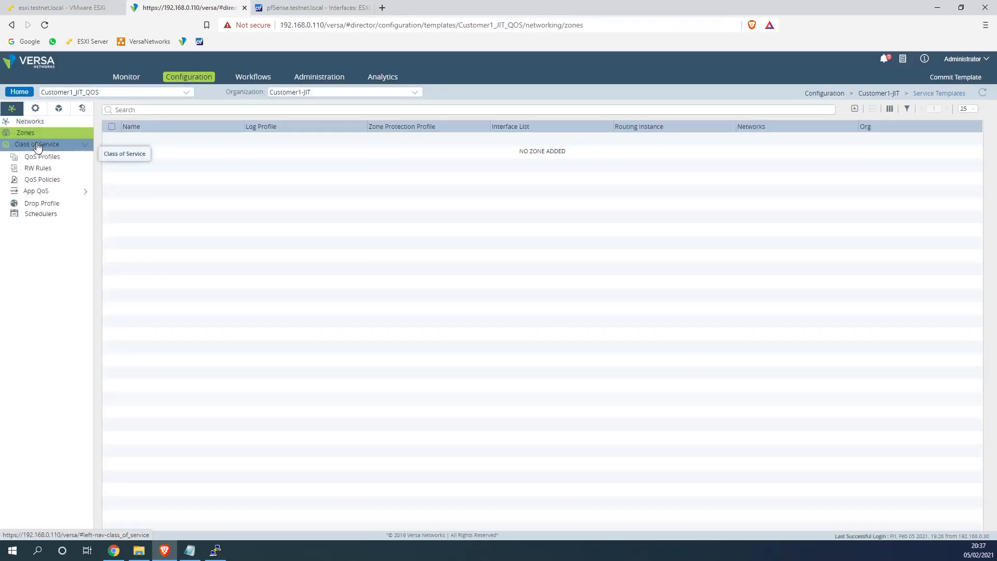
pyautogui.click(39, 113)
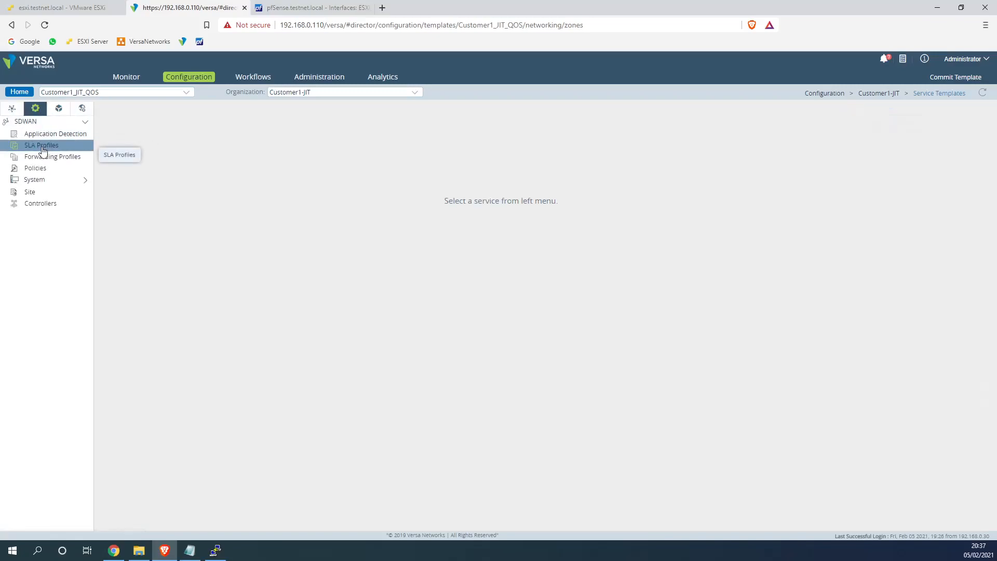
pyautogui.click(46, 146)
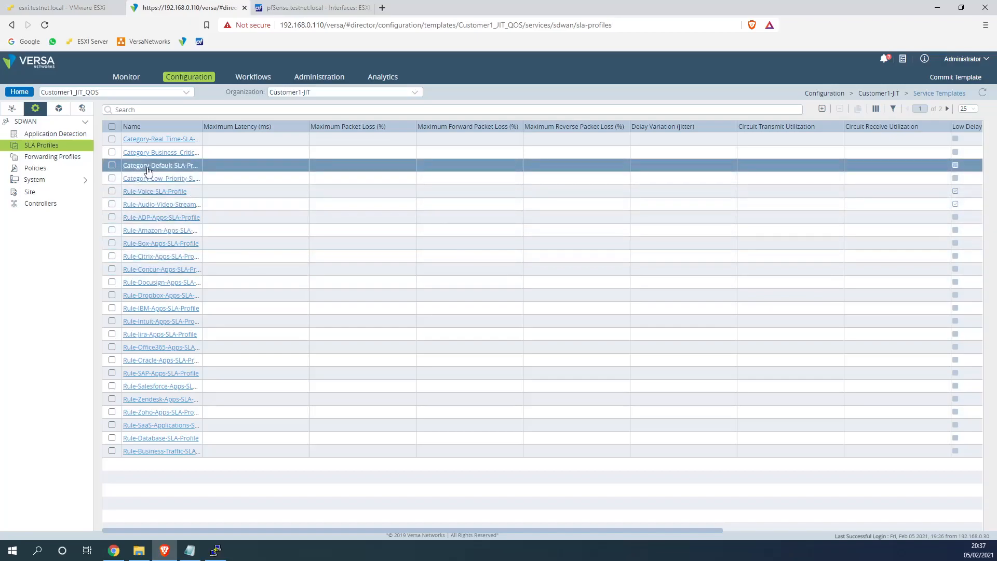
# Open Category-Default-SLA-Profile, toggle Low Latency, discard the edit, and return to Workflows
pyautogui.click(112, 166)
pyautogui.click(142, 166)
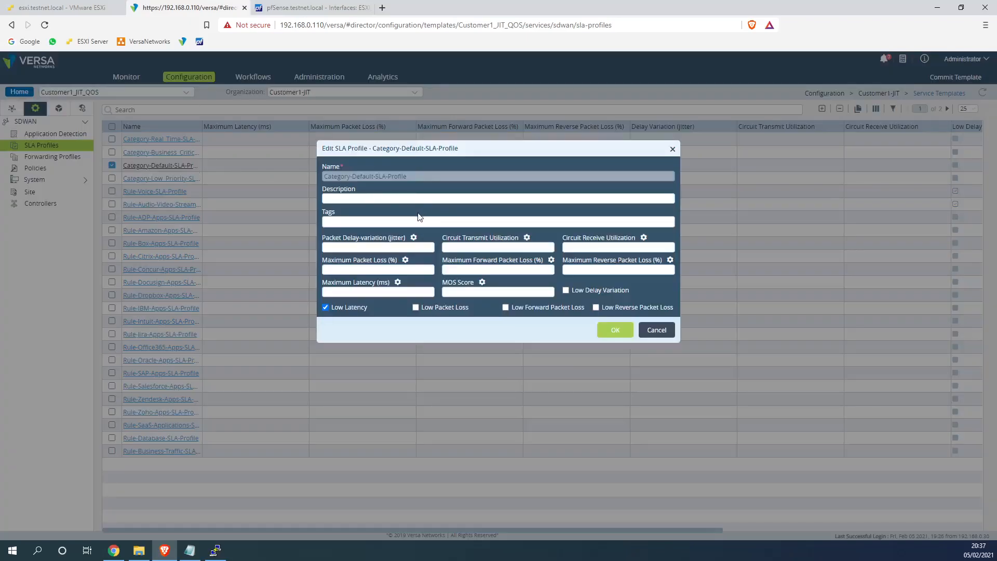
pyautogui.moveTo(435, 154); pyautogui.dragTo(506, 199)
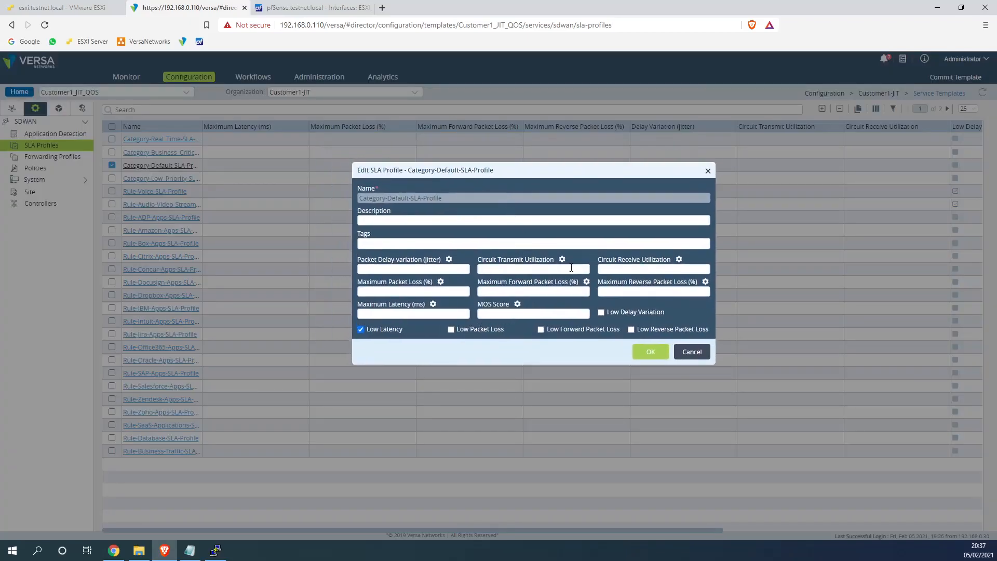
pyautogui.moveTo(402, 328); pyautogui.dragTo(368, 332)
pyautogui.click(408, 333)
pyautogui.click(707, 172)
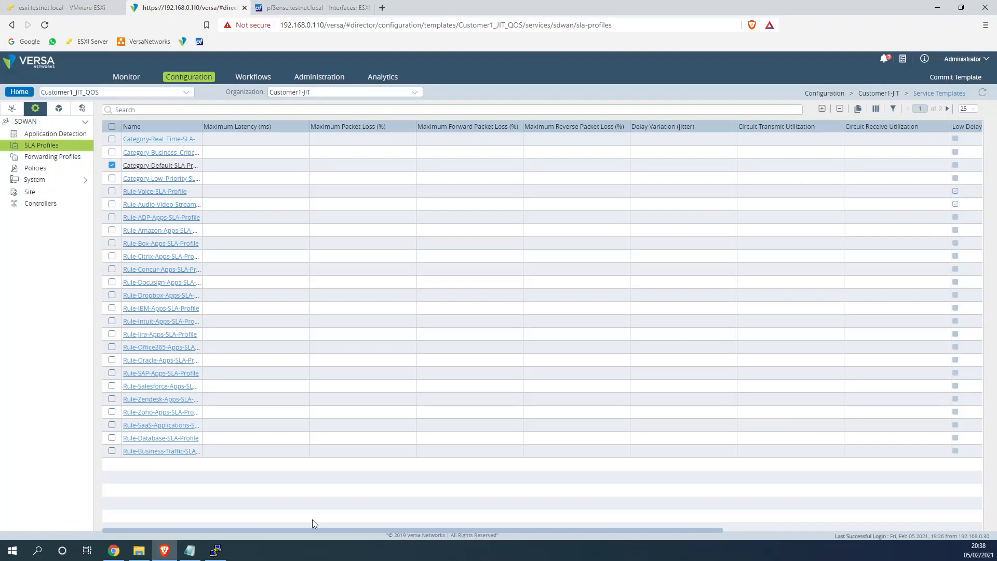
pyautogui.click(253, 76)
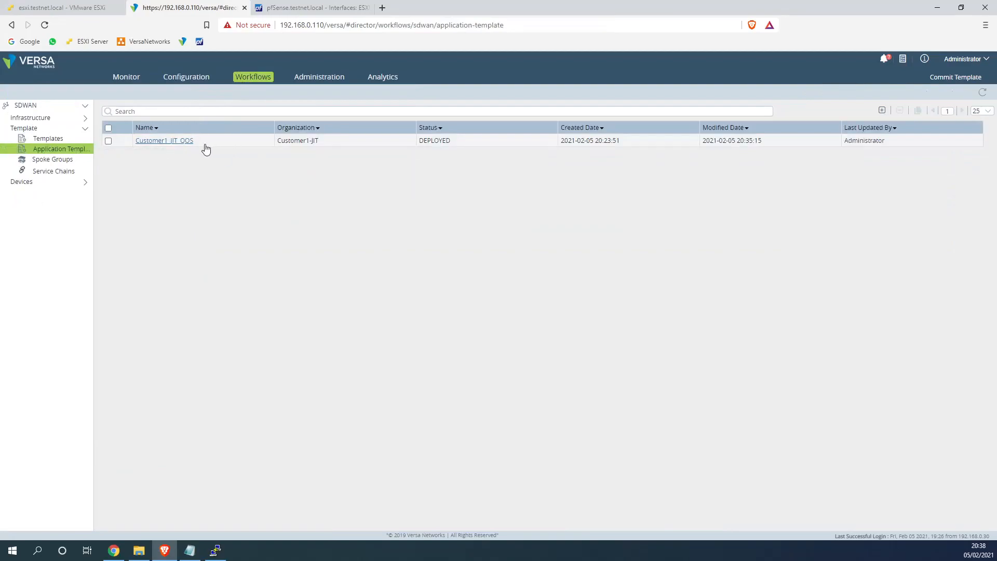
# Open the Customer1_JIT_QOS template's Class of Service QoS Profiles list
pyautogui.click(195, 78)
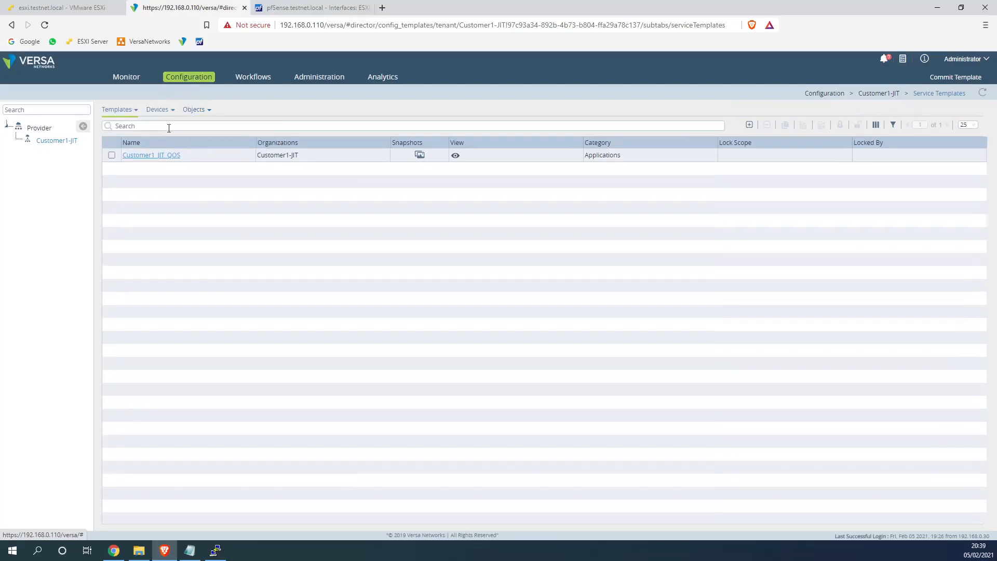
pyautogui.click(164, 111)
pyautogui.click(118, 110)
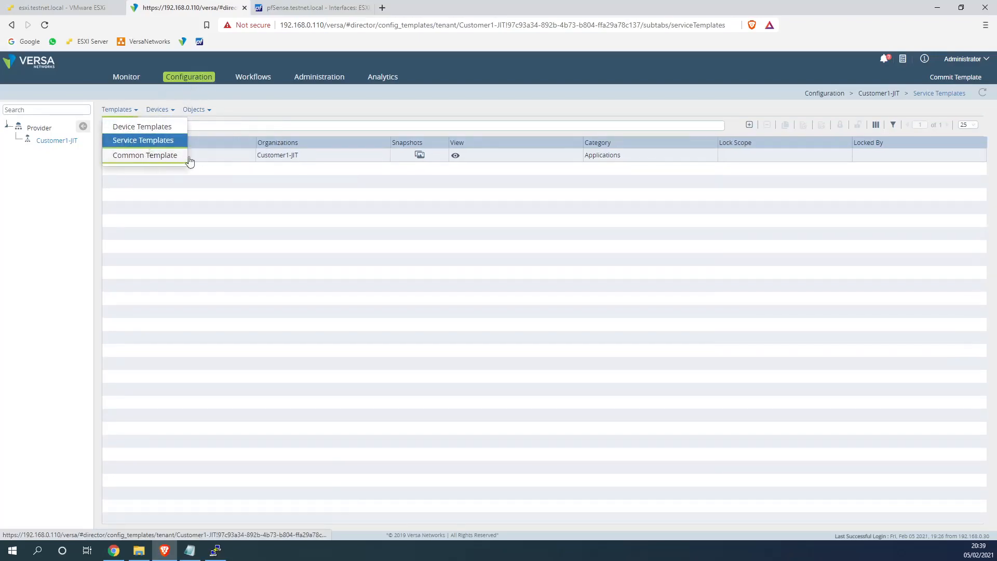
pyautogui.click(161, 156)
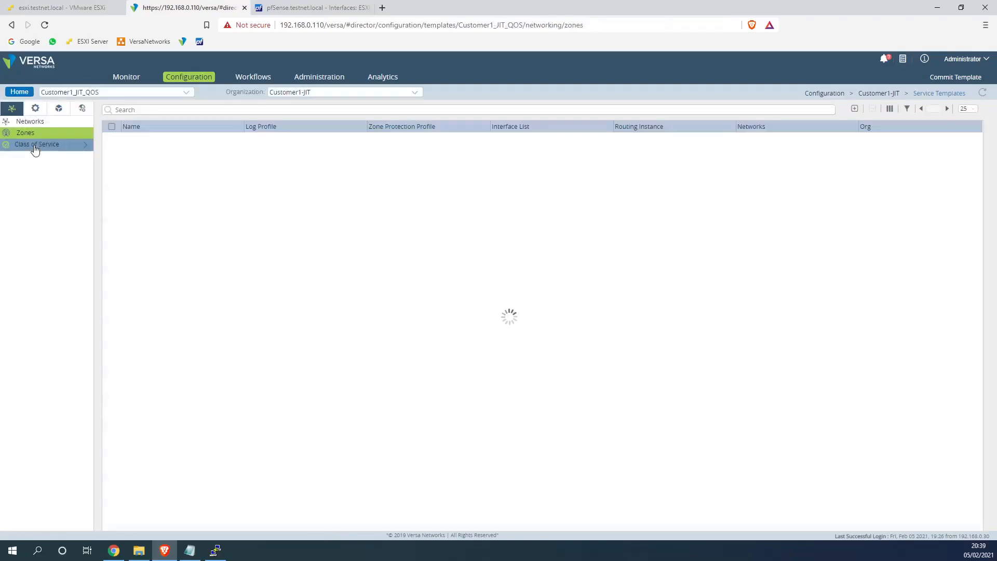
pyautogui.click(34, 148)
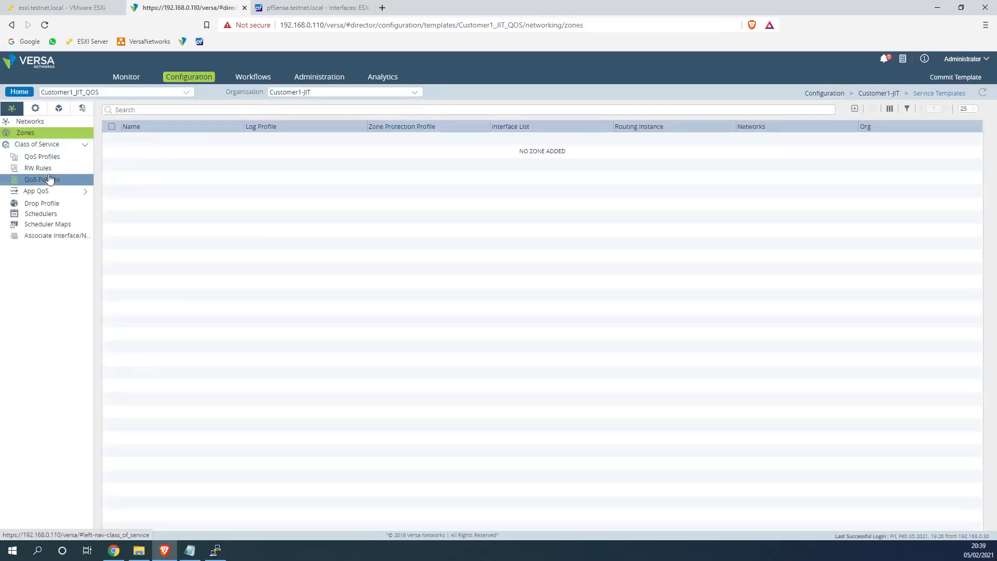
pyautogui.click(43, 156)
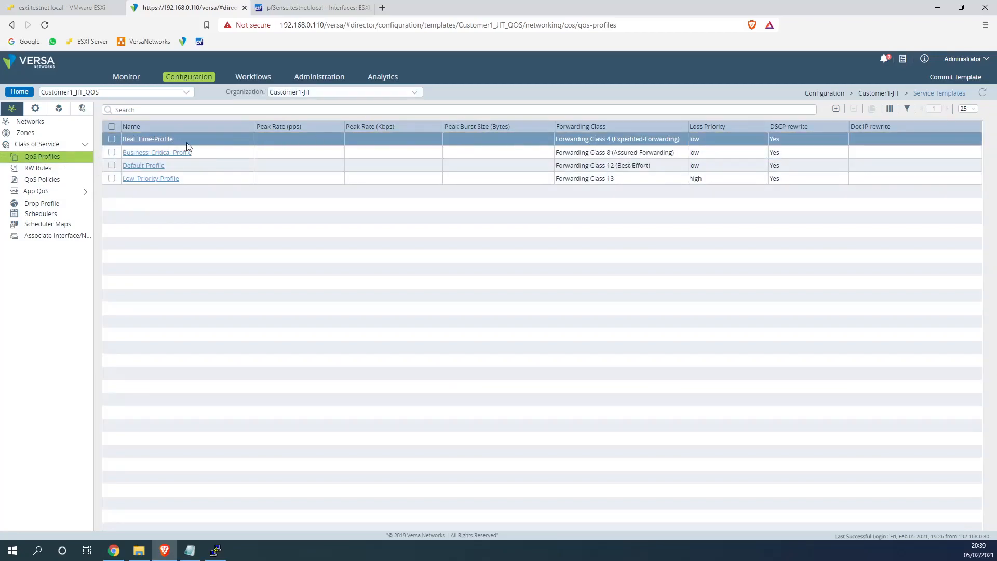
# Review the profiles' forwarding classes, including Forwarding Class 13 for Low_Priority-Profile
pyautogui.moveTo(558, 139)
pyautogui.mouseDown()
pyautogui.moveTo(688, 145)
pyautogui.moveTo(564, 154)
pyautogui.mouseUp()
pyautogui.moveTo(651, 165); pyautogui.dragTo(555, 166)
pyautogui.moveTo(617, 178); pyautogui.dragTo(554, 179)
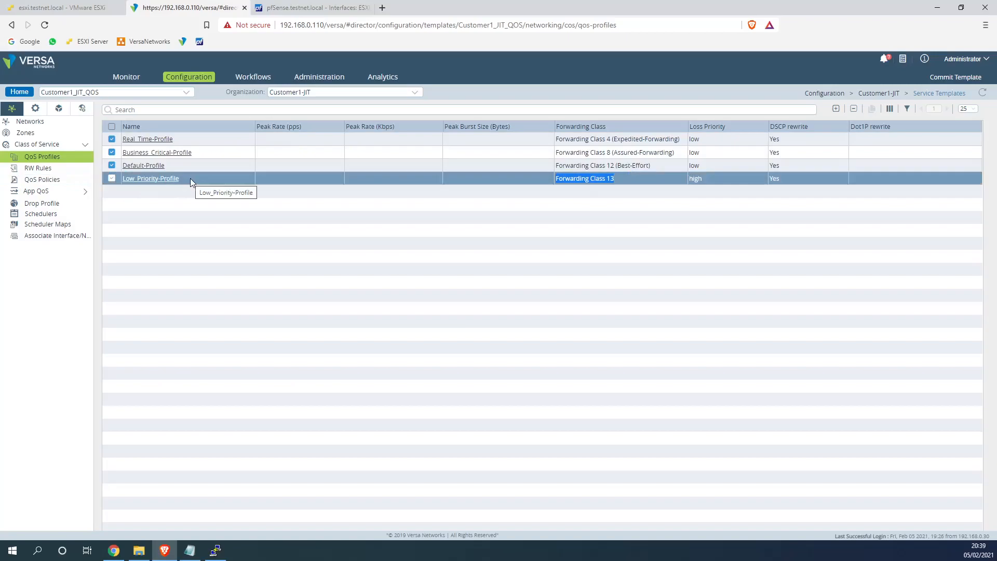
pyautogui.moveTo(190, 179); pyautogui.dragTo(121, 182)
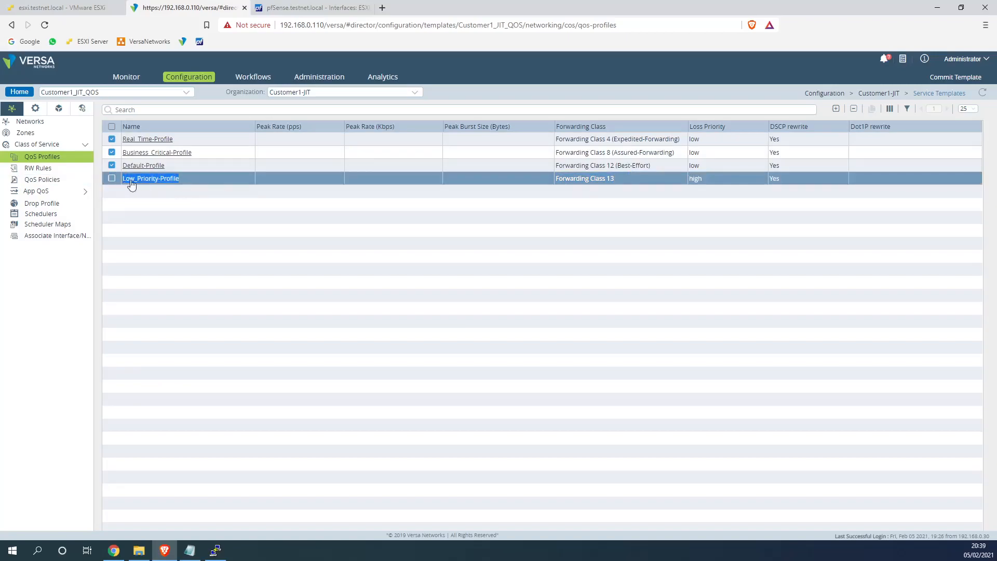
# Add a High drop profile with maximum threshold 30 and minimum 10
pyautogui.click(47, 205)
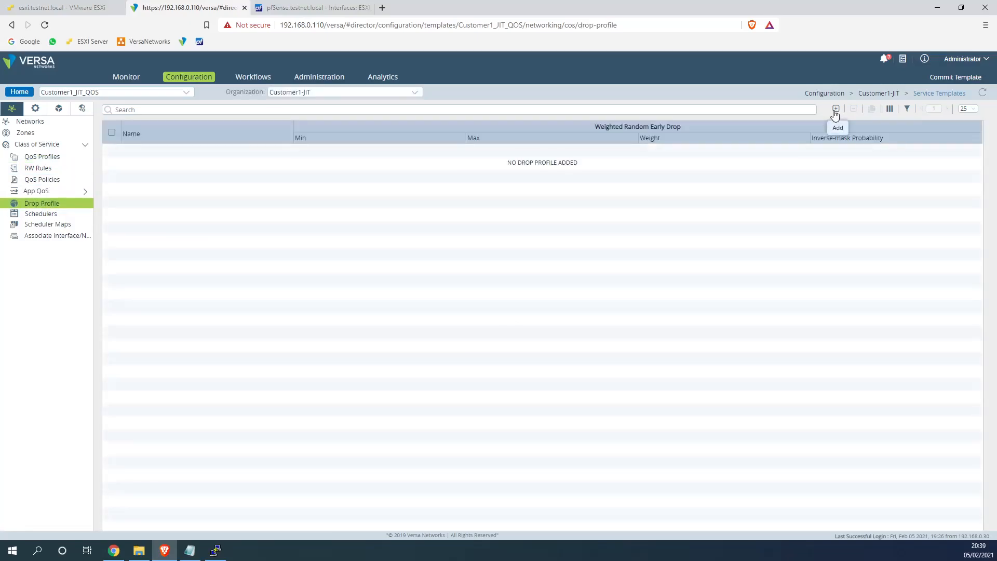
pyautogui.click(834, 110)
pyautogui.write('High')
pyautogui.press('Tab')
pyautogui.press('Tab')
pyautogui.press('Tab')
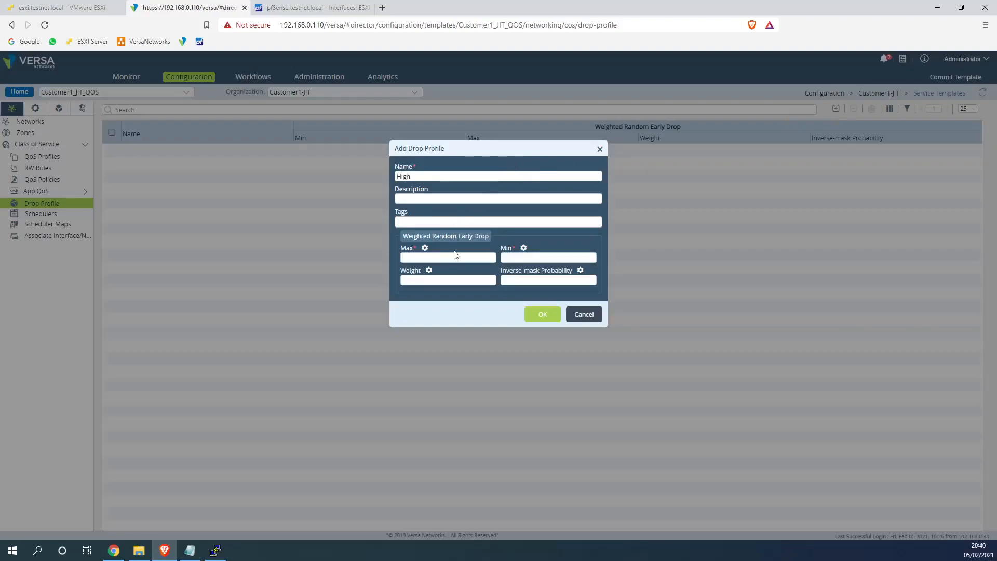
pyautogui.write('30')
pyautogui.click(514, 257)
pyautogui.write('10')
pyautogui.click(551, 314)
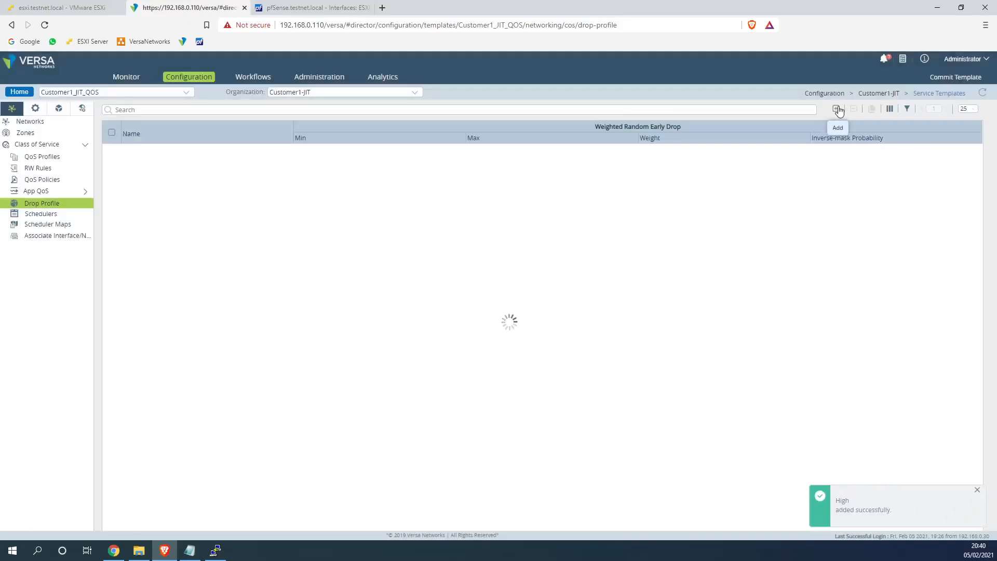
# Add a Low drop profile with minimum threshold 1 and maximum 100
pyautogui.click(836, 108)
pyautogui.write('Low')
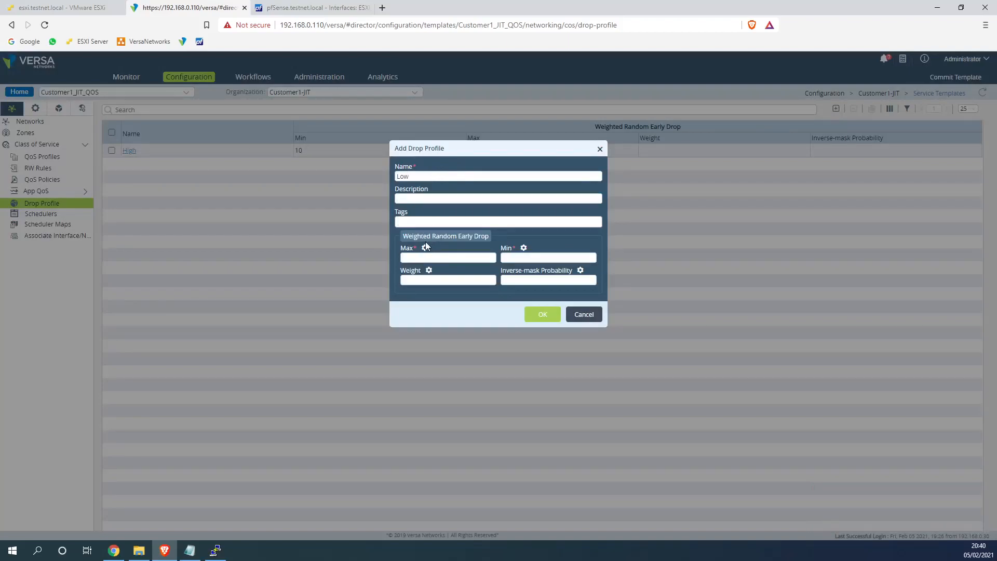
pyautogui.write('100')
pyautogui.click(528, 253)
pyautogui.click(542, 314)
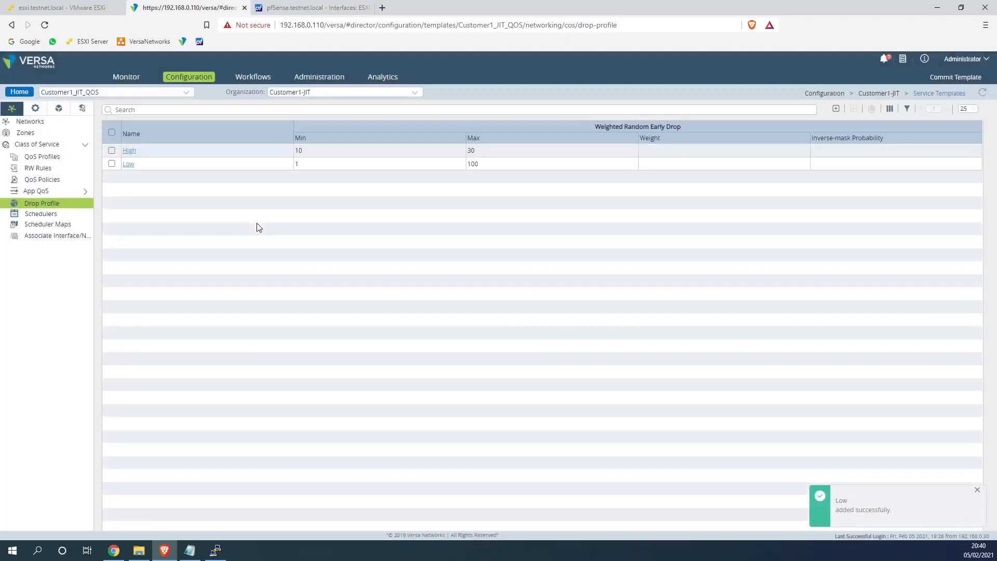
pyautogui.click(52, 214)
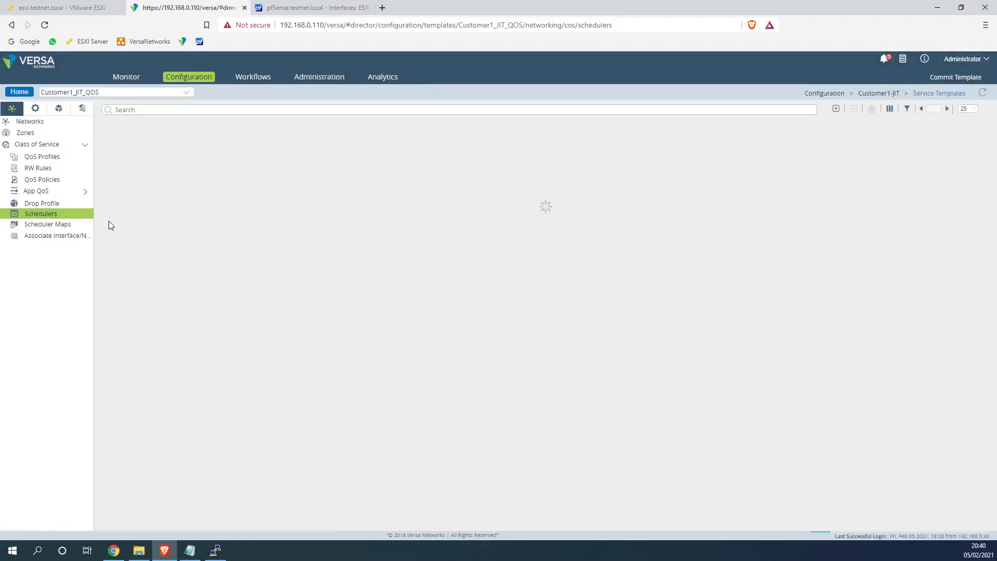
# Create scheduler RealTime with High/Low drop profiles and 10% transmit and guaranteed rates
pyautogui.click(835, 109)
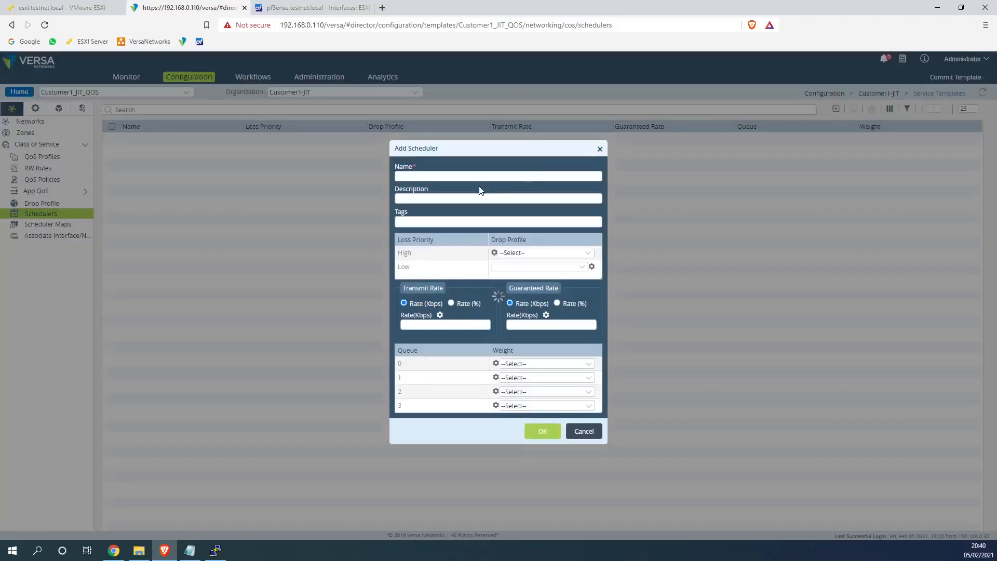
pyautogui.moveTo(542, 159); pyautogui.dragTo(624, 173)
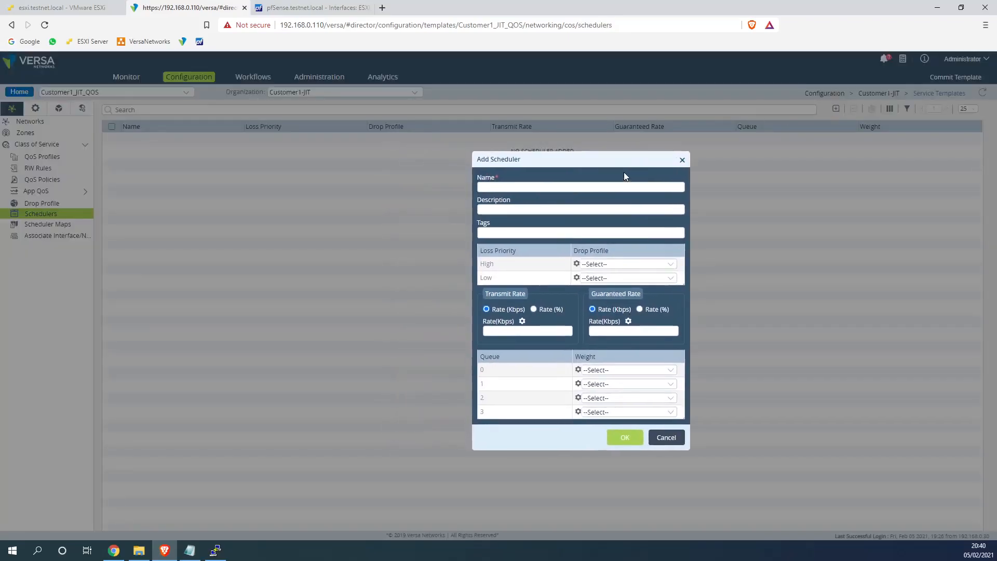
pyautogui.write('RealTime')
pyautogui.click(597, 265)
pyautogui.click(592, 295)
pyautogui.click(605, 279)
pyautogui.click(596, 324)
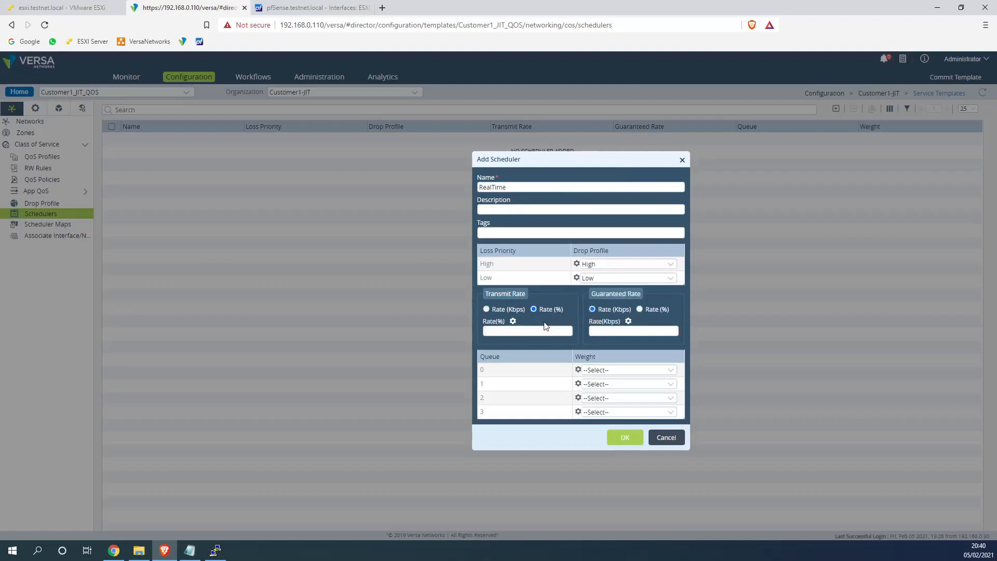
pyautogui.write('10')
# Give RealTime queue weights 16, 15, 14 and 13, and save the scheduler
pyautogui.click(617, 372)
pyautogui.click(604, 371)
pyautogui.click(605, 383)
pyautogui.click(611, 385)
pyautogui.click(613, 397)
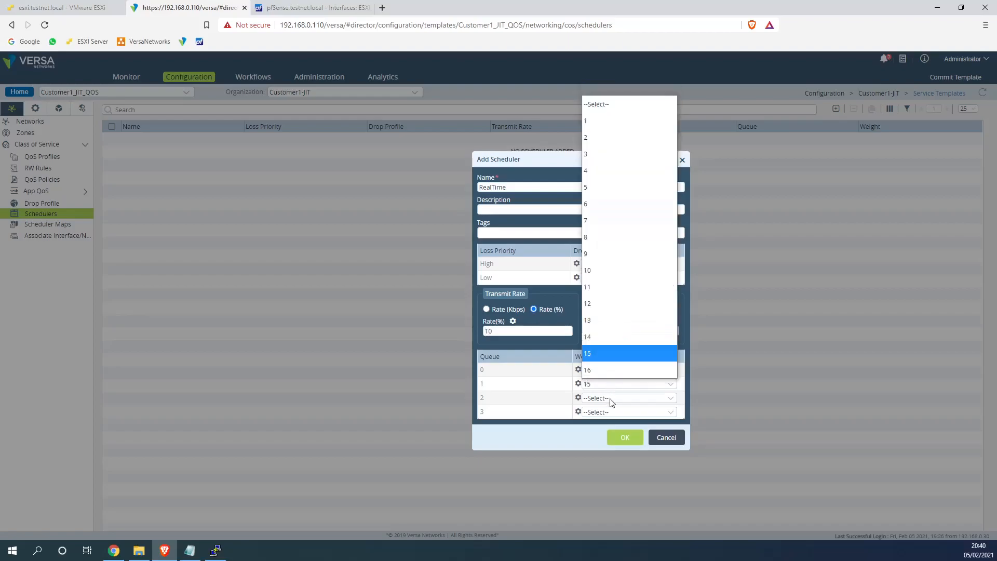
pyautogui.click(609, 350)
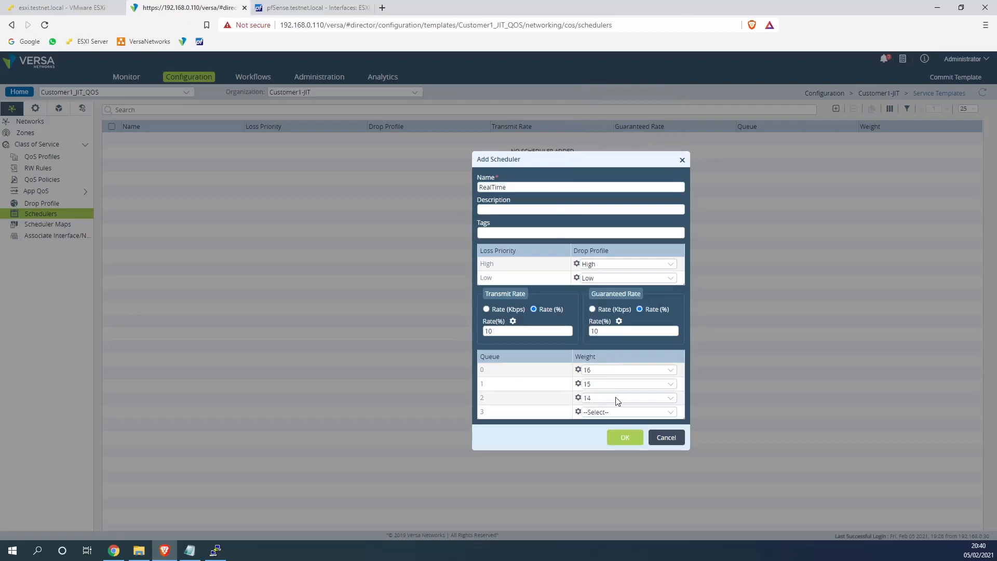
pyautogui.click(613, 413)
pyautogui.click(608, 348)
pyautogui.click(625, 438)
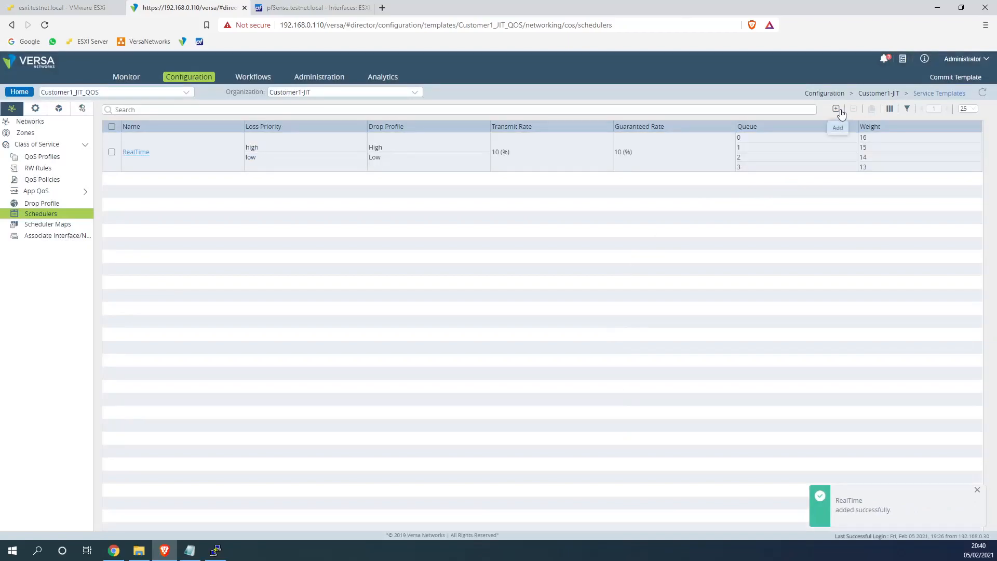
# Create scheduler Business_Critical with High and Low drop profiles
pyautogui.click(835, 108)
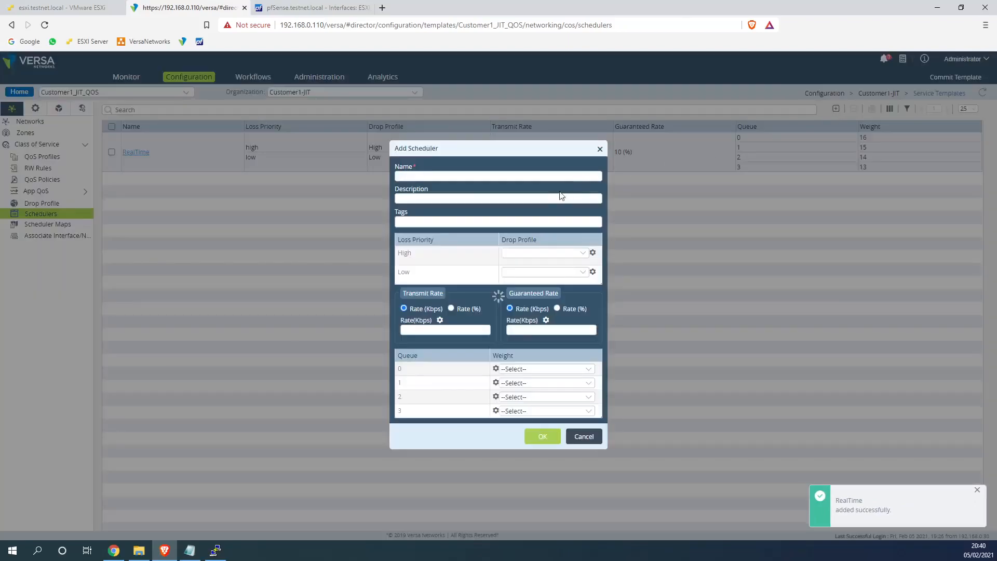
pyautogui.click(489, 176)
pyautogui.write('Business')
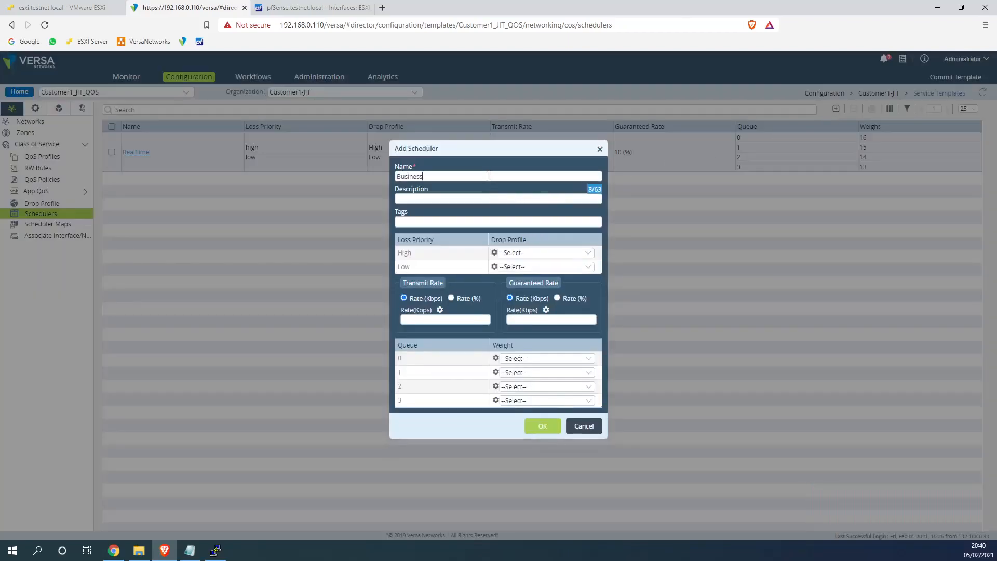
pyautogui.write('_Critic')
pyautogui.click(514, 253)
pyautogui.click(506, 283)
pyautogui.click(514, 266)
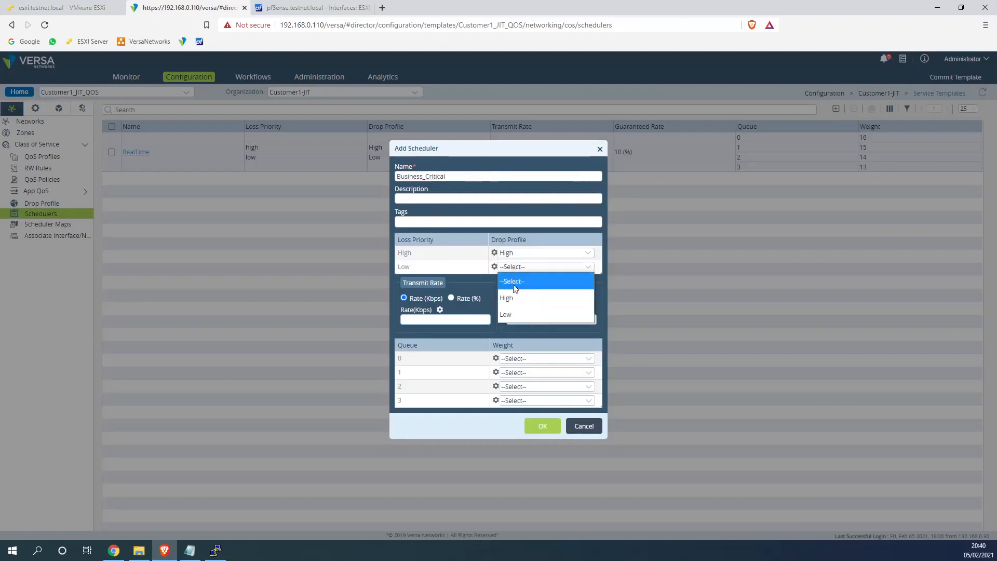
pyautogui.click(506, 314)
# Give Business_Critical queue weights 12, 11, 10 and 9, and save it
pyautogui.click(521, 359)
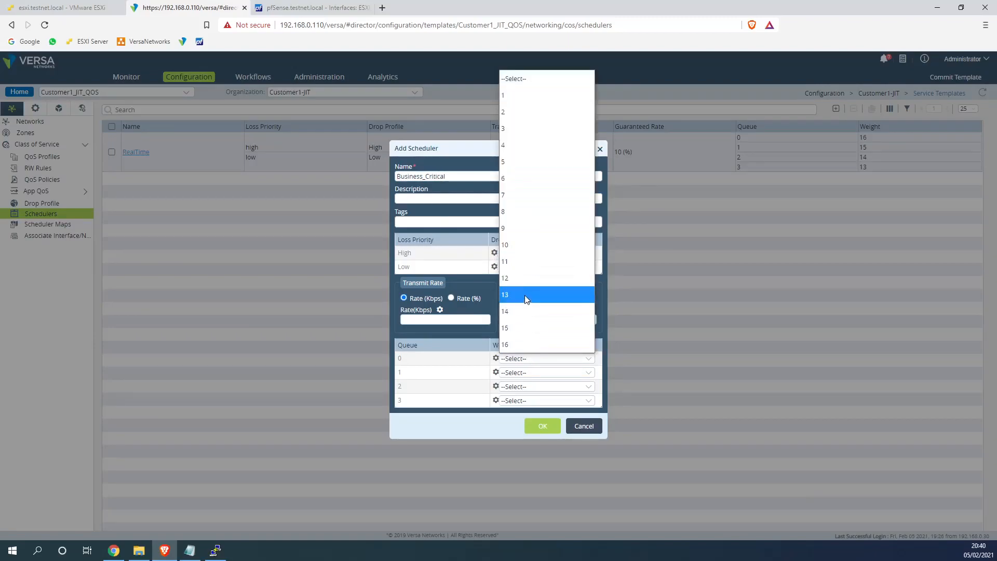
pyautogui.click(526, 294)
pyautogui.click(528, 373)
pyautogui.click(523, 276)
pyautogui.click(525, 389)
pyautogui.click(521, 270)
pyautogui.click(533, 398)
pyautogui.click(537, 290)
pyautogui.click(543, 427)
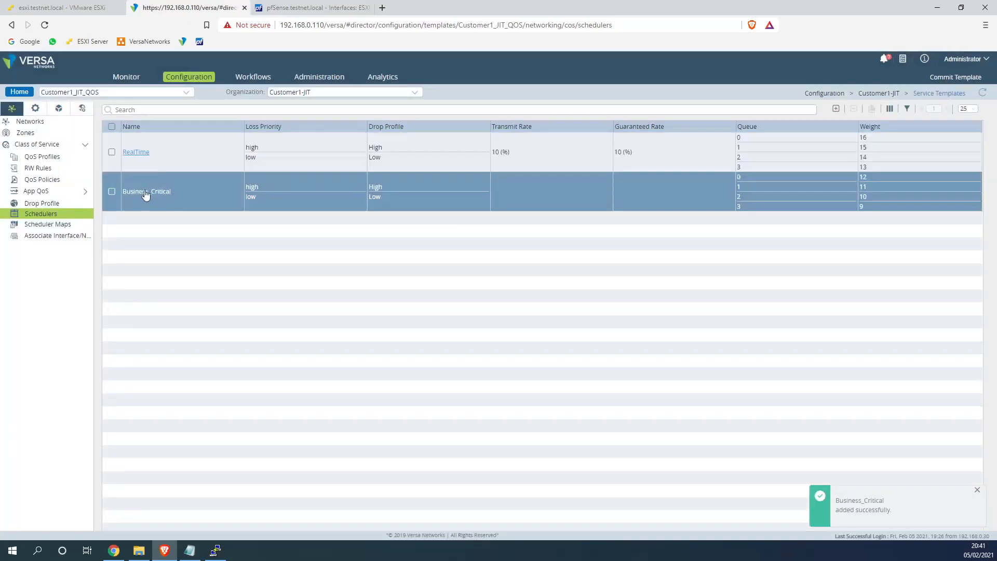
# Edit Business_Critical to use 40% transmit and guaranteed rates
pyautogui.click(145, 191)
pyautogui.click(450, 298)
pyautogui.click(452, 318)
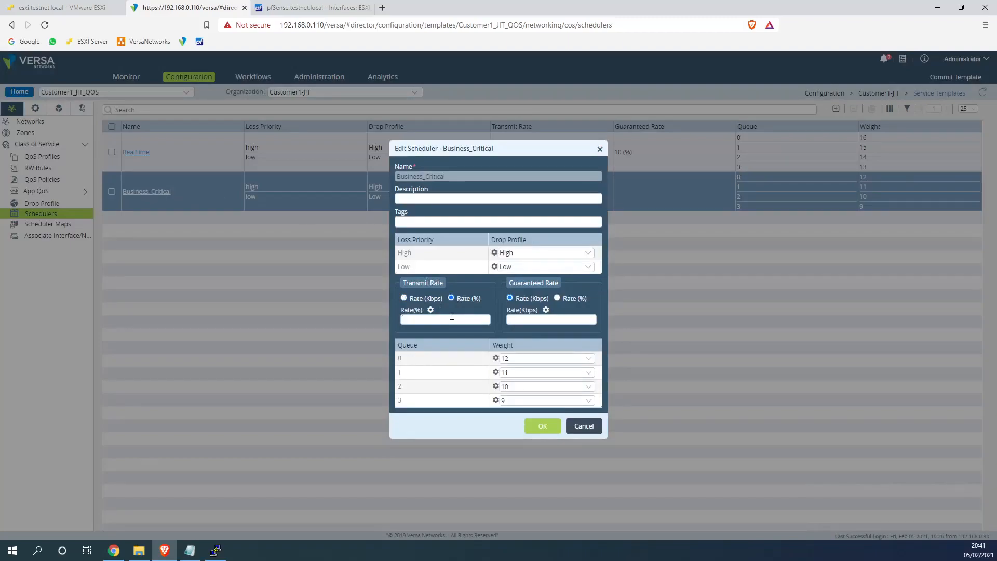
pyautogui.write('40')
pyautogui.moveTo(409, 284); pyautogui.dragTo(443, 288)
pyautogui.moveTo(463, 320); pyautogui.dragTo(392, 326)
pyautogui.click(545, 425)
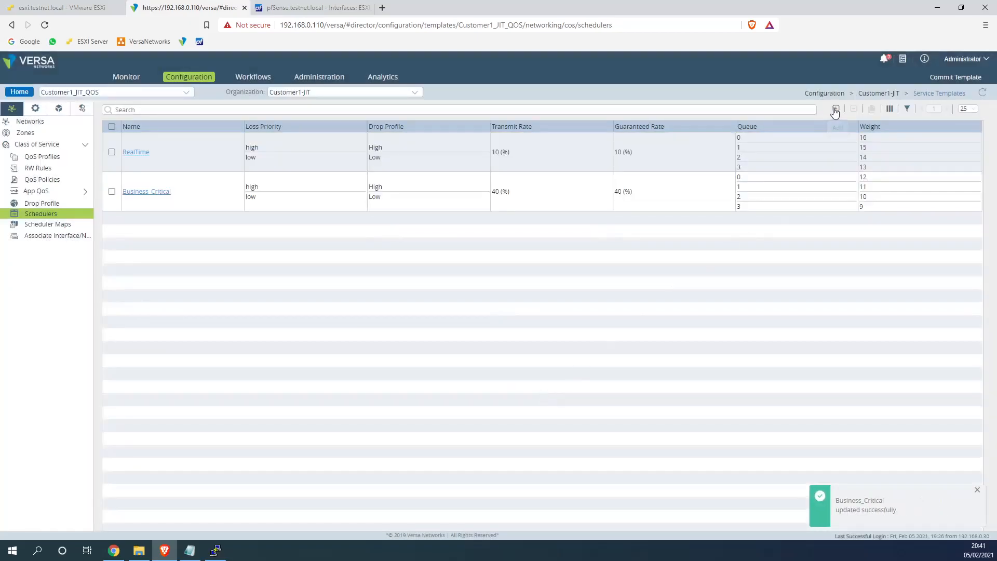
pyautogui.click(835, 109)
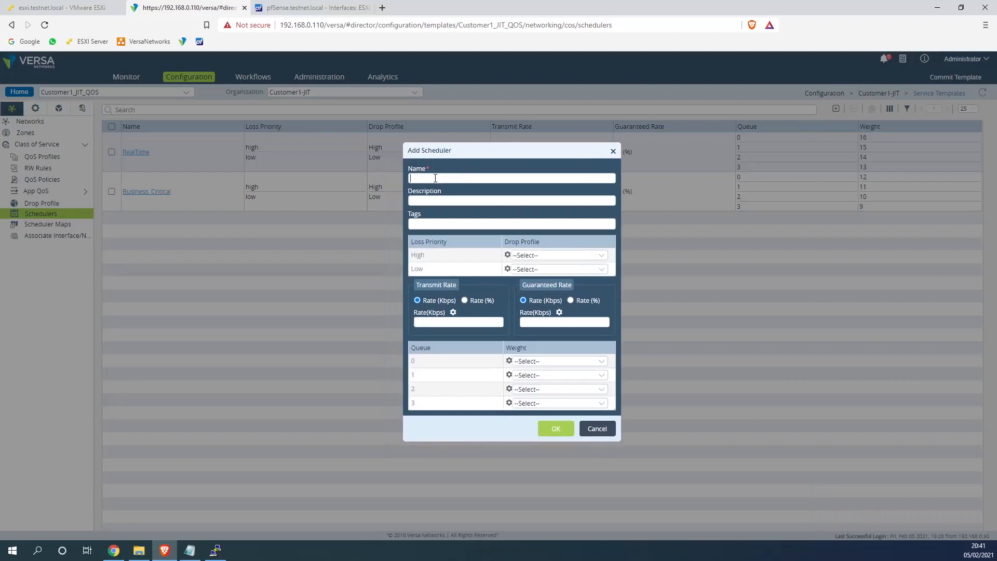
# Name the new scheduler Default with High/Low drop profiles and 60% transmit and guaranteed rates
pyautogui.click(435, 178)
pyautogui.write('Default')
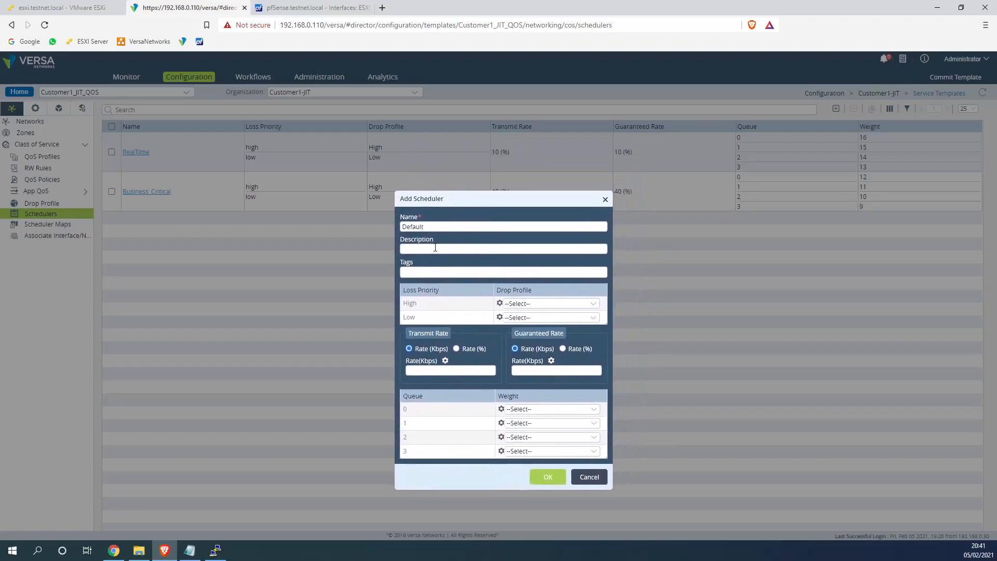
pyautogui.click(521, 303)
pyautogui.click(525, 335)
pyautogui.click(531, 317)
pyautogui.click(524, 364)
pyautogui.click(567, 349)
pyautogui.click(475, 351)
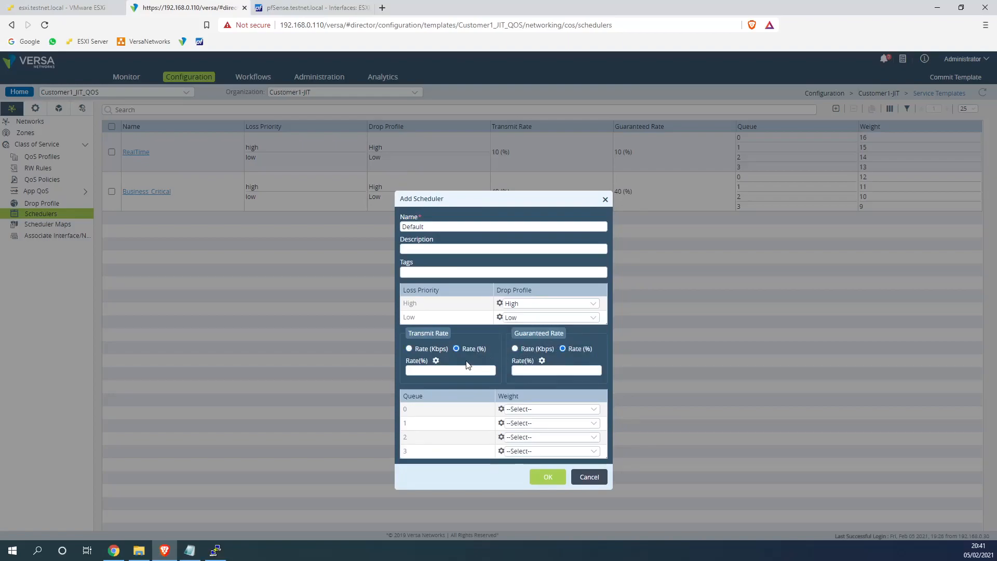
pyautogui.write('60')
pyautogui.press('Tab')
pyautogui.write('60')
# Give queues 0–3 weights 8, 7, 6 and 5, and save the Default scheduler
pyautogui.click(556, 408)
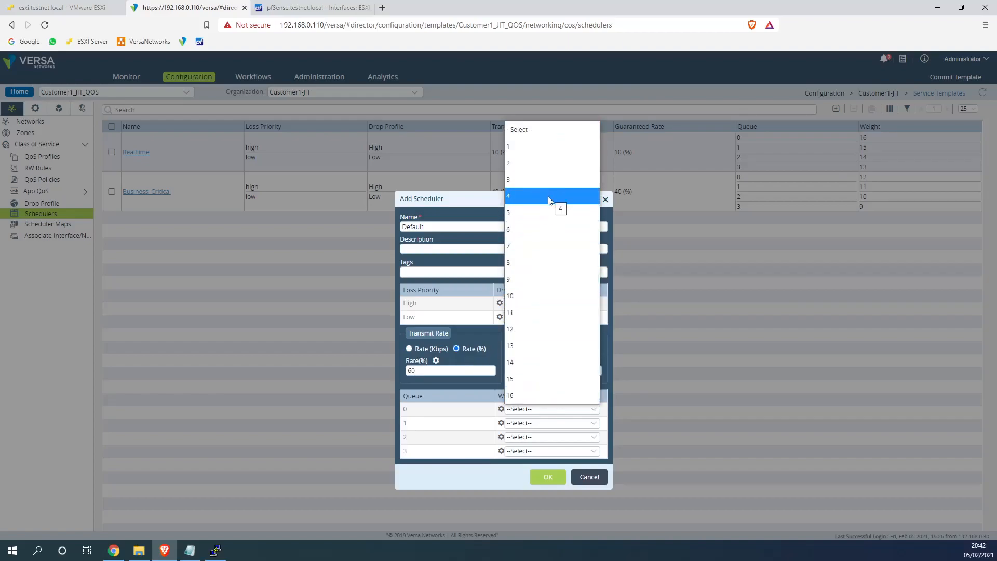
pyautogui.click(545, 257)
pyautogui.click(539, 424)
pyautogui.click(546, 259)
pyautogui.click(540, 437)
pyautogui.click(540, 257)
pyautogui.click(540, 451)
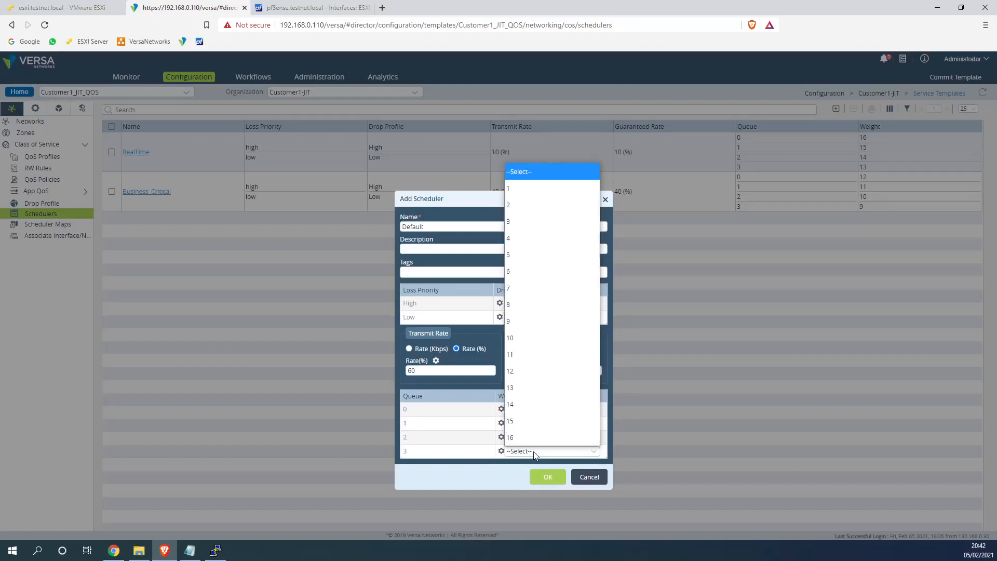
pyautogui.click(543, 255)
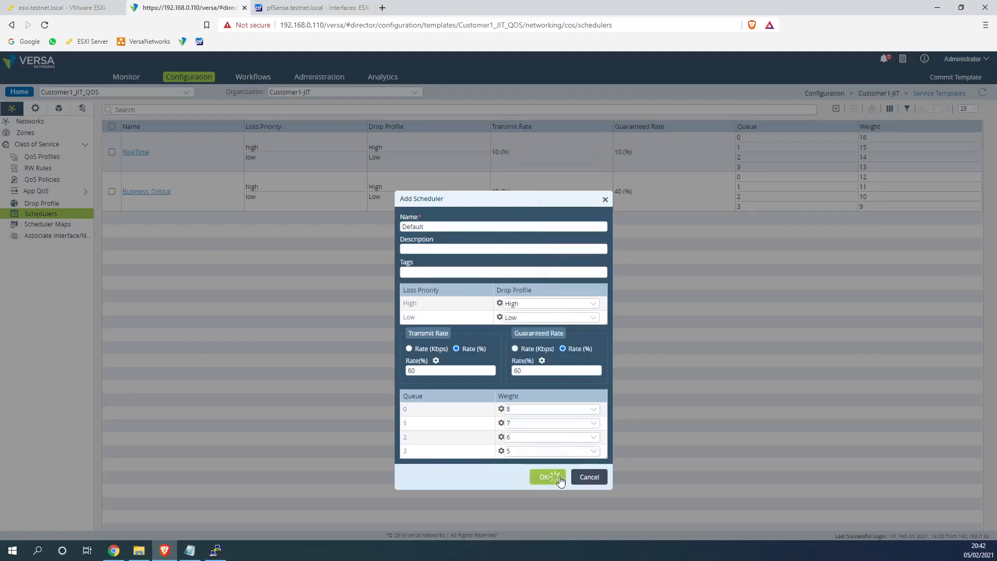
pyautogui.click(547, 476)
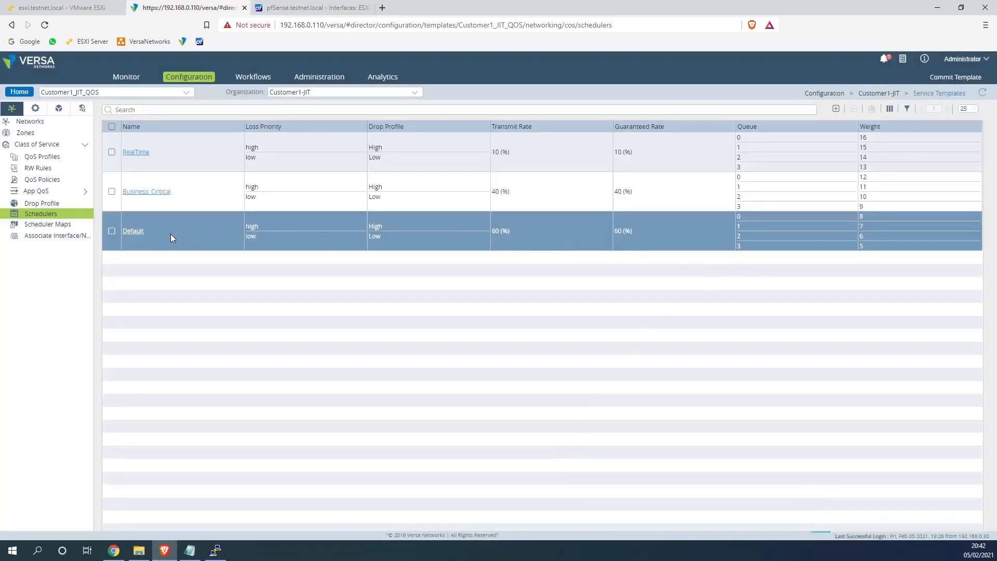
# Add a Network_Control scheduler with High/Low drop profiles and 10% transmit and guaranteed rates
pyautogui.click(835, 109)
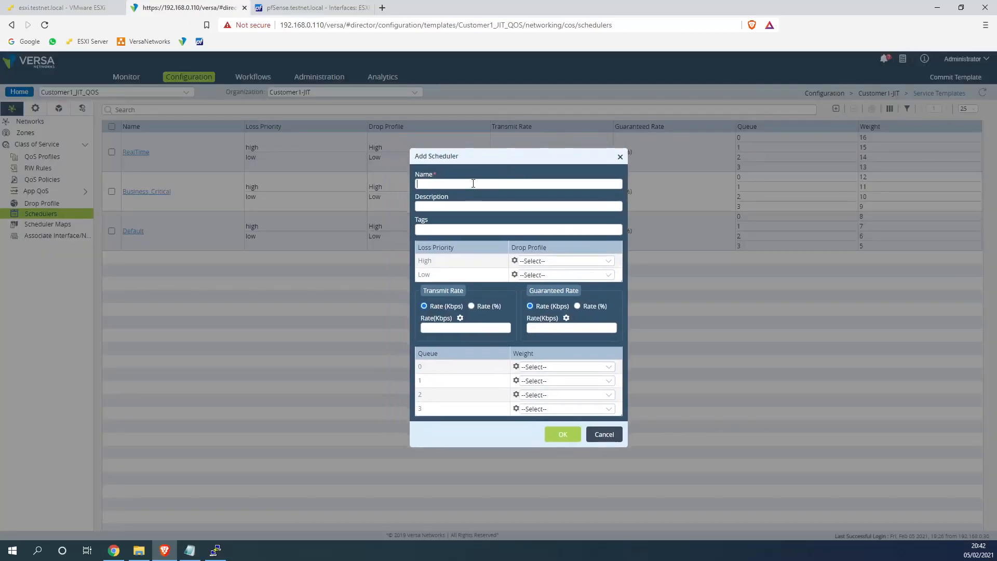
pyautogui.click(473, 183)
pyautogui.write('Network_Control')
pyautogui.click(523, 261)
pyautogui.click(545, 294)
pyautogui.click(543, 275)
pyautogui.click(544, 321)
pyautogui.click(483, 311)
pyautogui.click(480, 326)
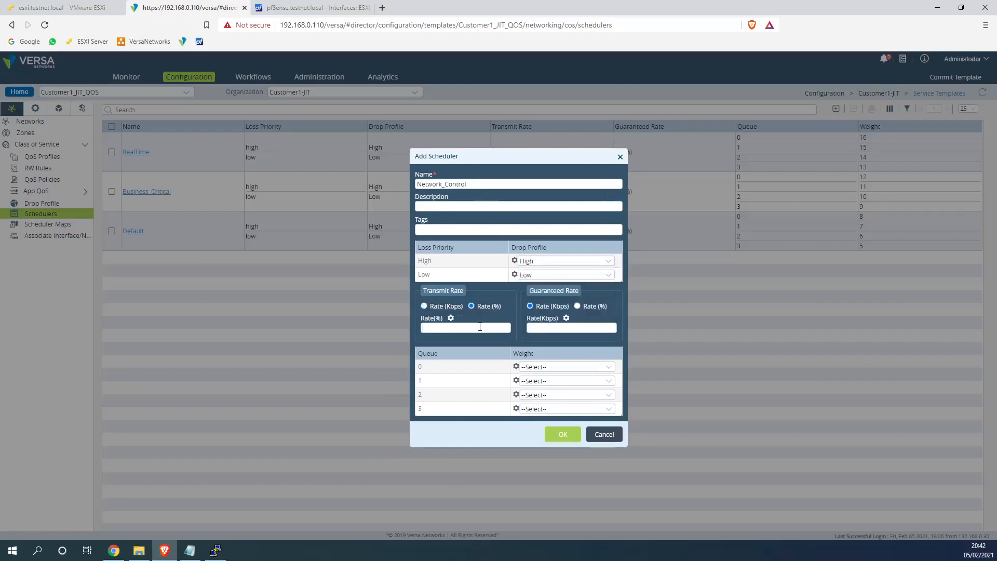
pyautogui.write('10')
pyautogui.click(581, 306)
# Give Network_Control's queues 0–3 weights 4, 3, 2 and 1, then move to Scheduler Maps
pyautogui.click(564, 367)
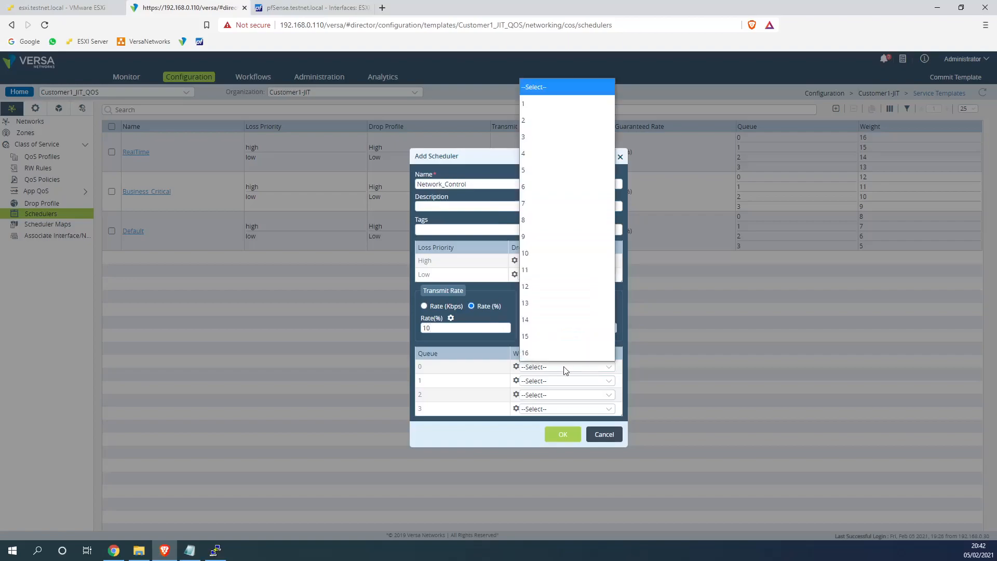
pyautogui.click(553, 155)
pyautogui.click(542, 382)
pyautogui.click(565, 165)
pyautogui.click(560, 396)
pyautogui.click(545, 177)
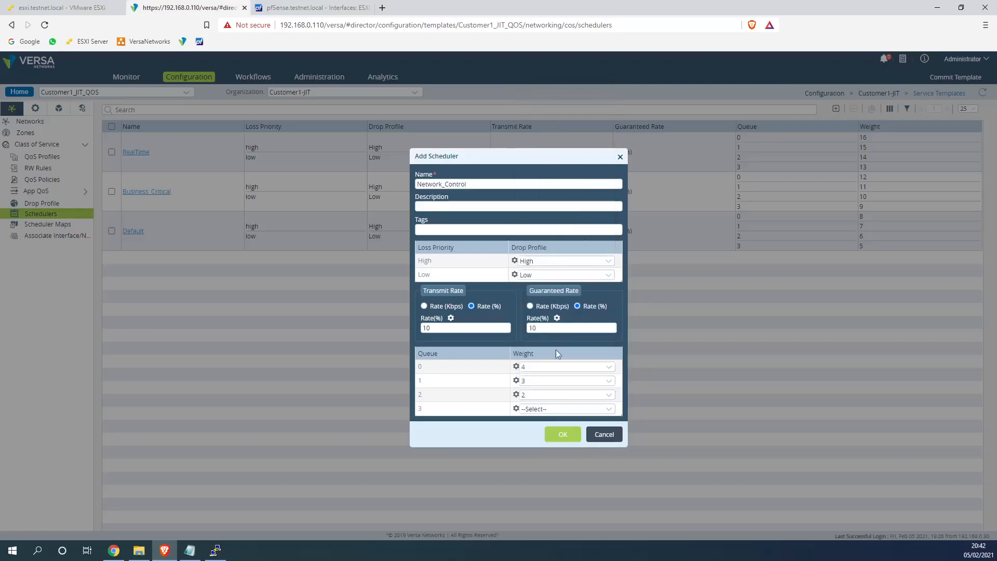
pyautogui.click(546, 411)
pyautogui.click(548, 146)
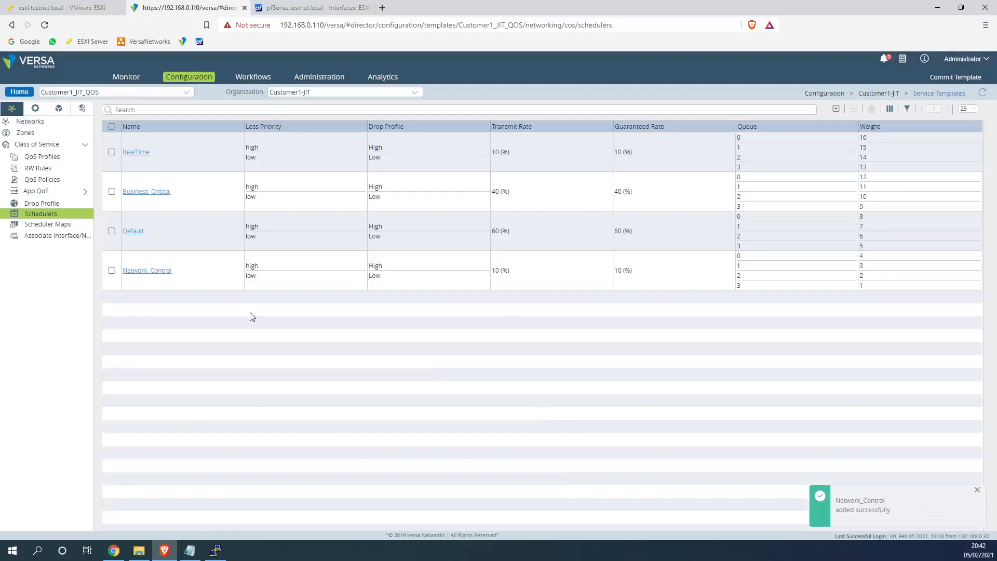
pyautogui.click(61, 226)
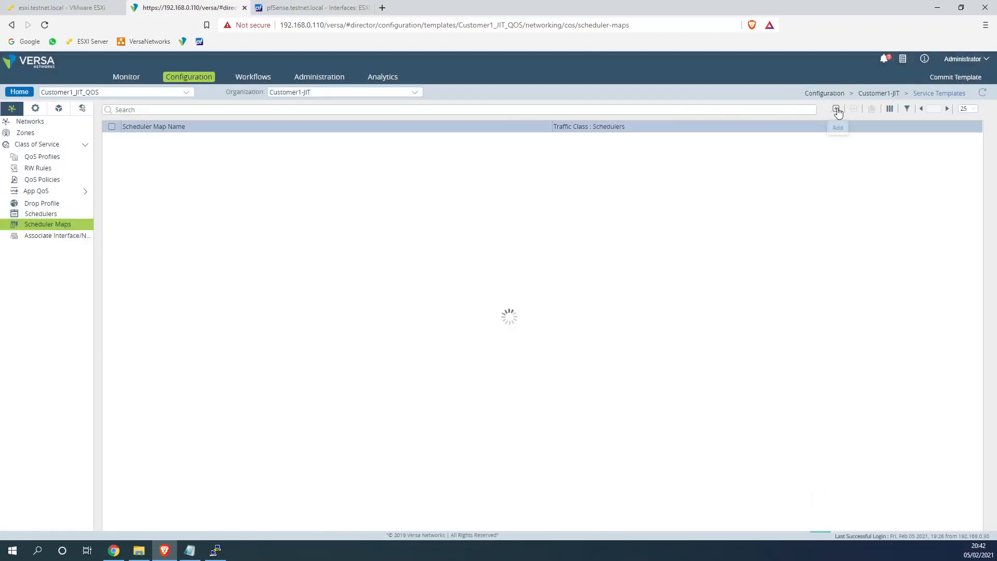
# Create scheduler map Circuit mapping classes 0–3 to Network_Control, RealTime, Business_Critical and Default
pyautogui.click(835, 109)
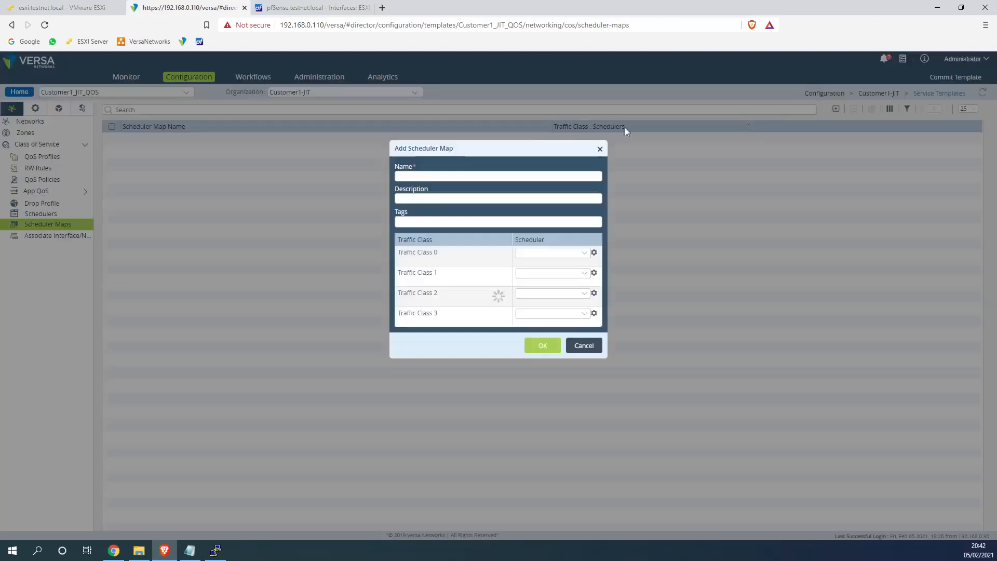
pyautogui.click(419, 176)
pyautogui.write('Clrcuit')
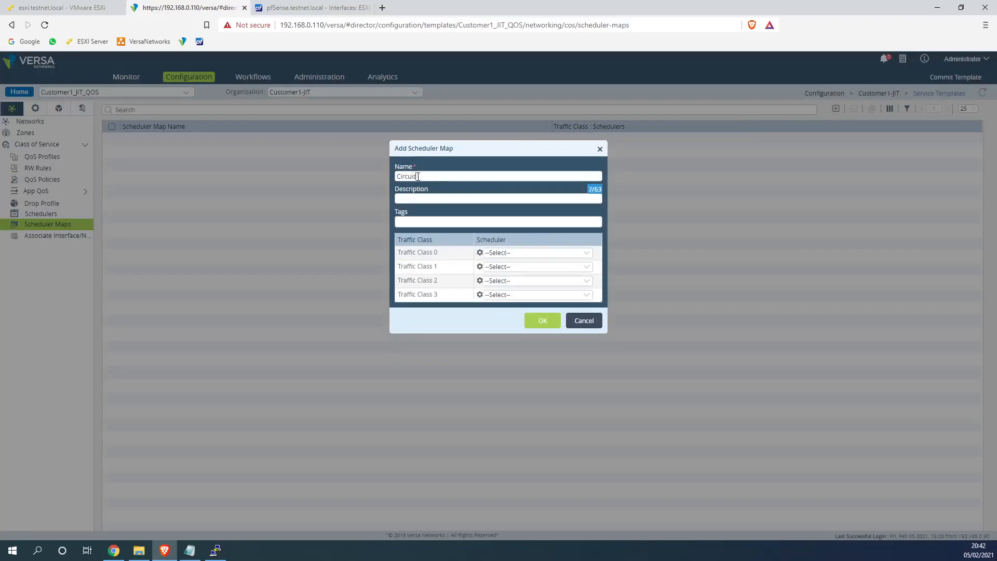
pyautogui.click(507, 252)
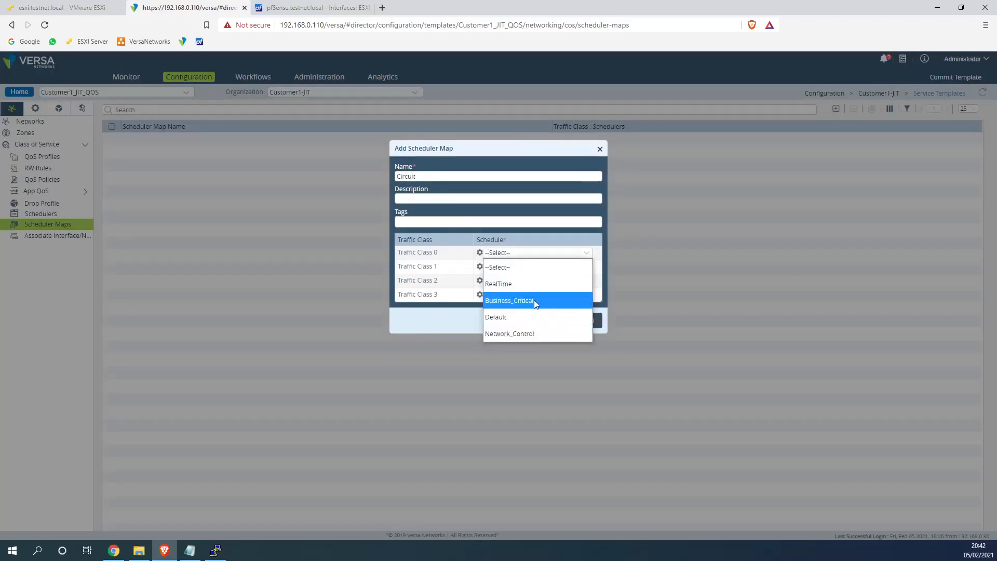
pyautogui.click(543, 335)
pyautogui.click(511, 267)
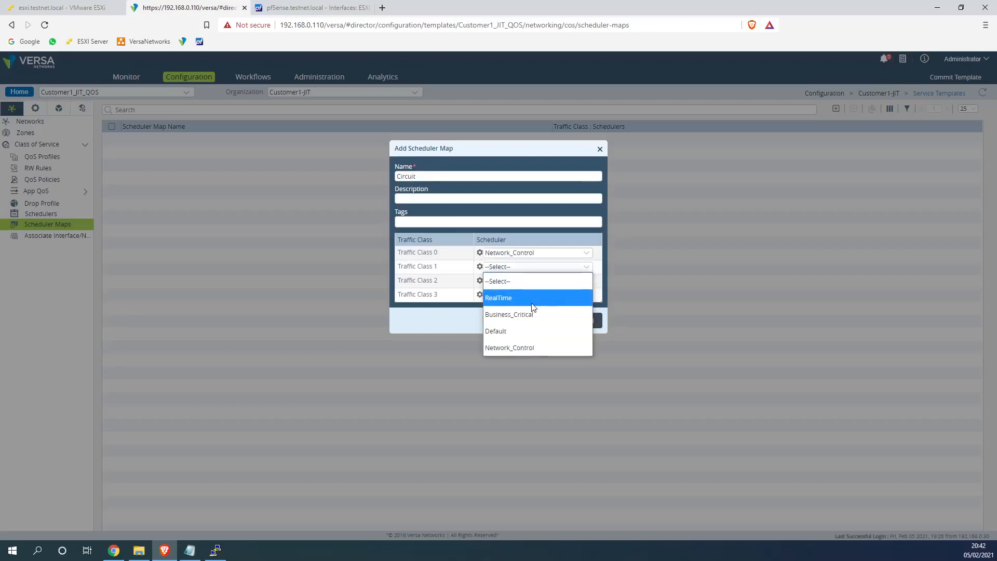
pyautogui.click(530, 298)
pyautogui.click(525, 281)
pyautogui.click(527, 295)
pyautogui.click(526, 296)
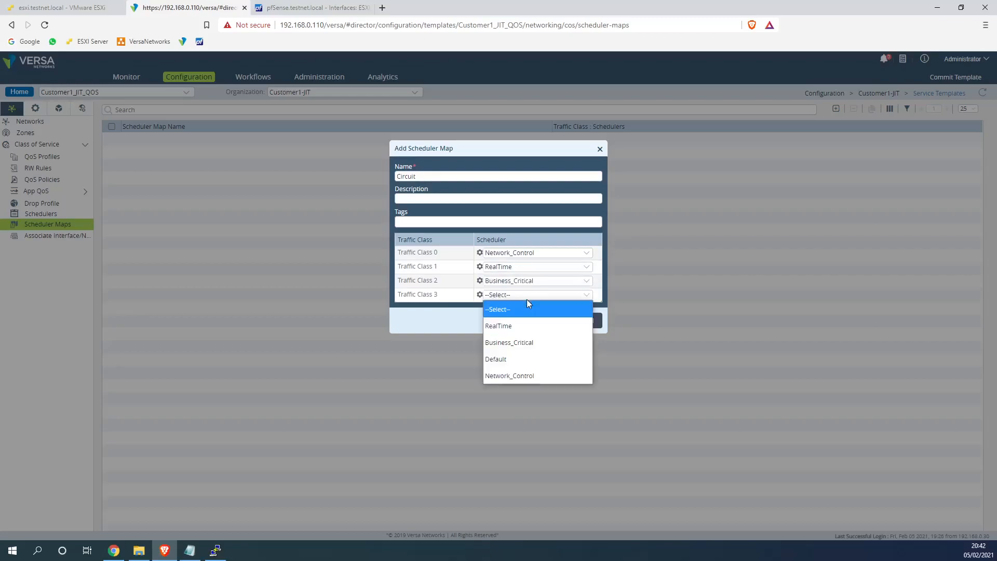
pyautogui.click(525, 359)
pyautogui.click(539, 323)
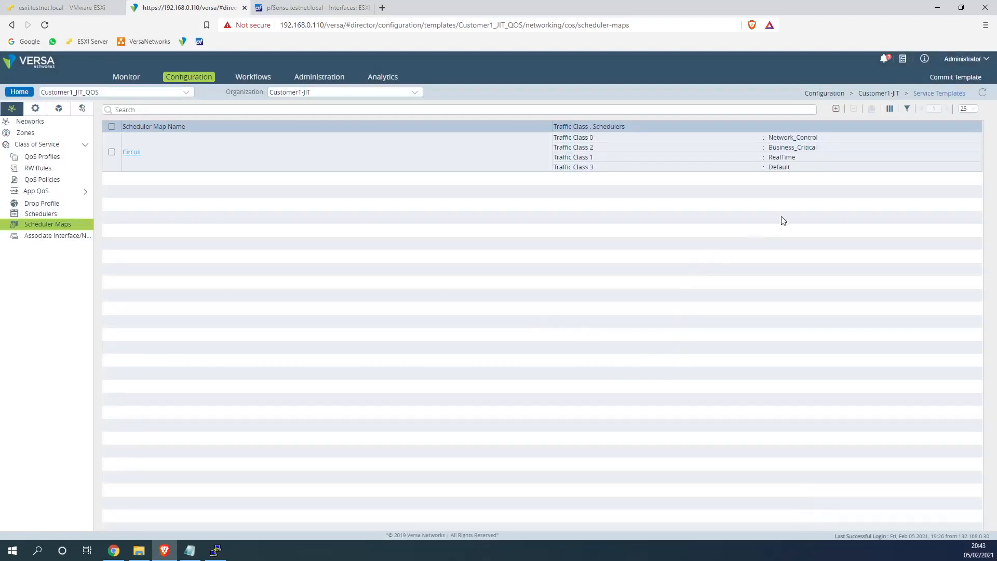
# Add an interface association with a variable name, 1000000-byte burst, 10000 Kbps rate and Circuit map
pyautogui.click(40, 243)
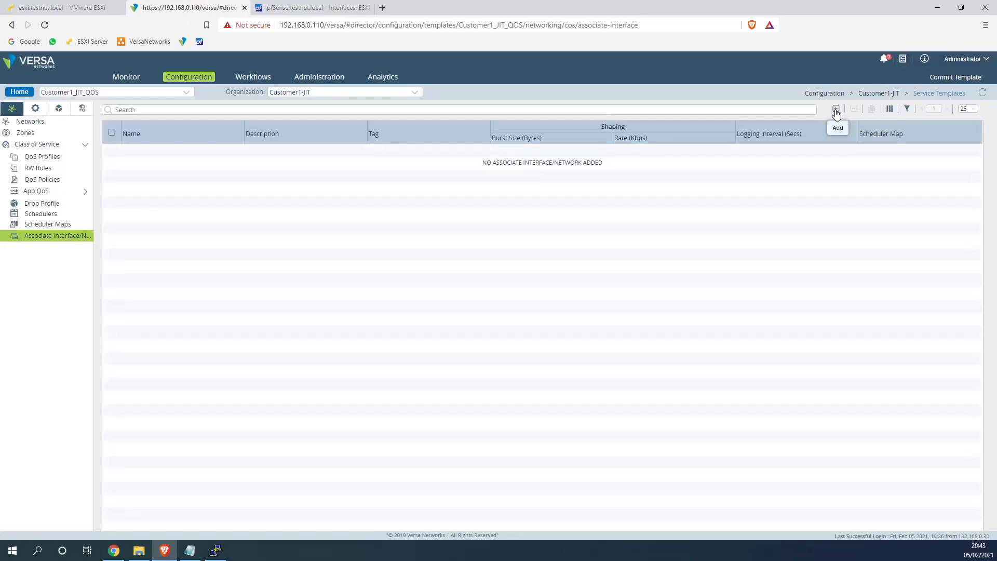
pyautogui.click(835, 110)
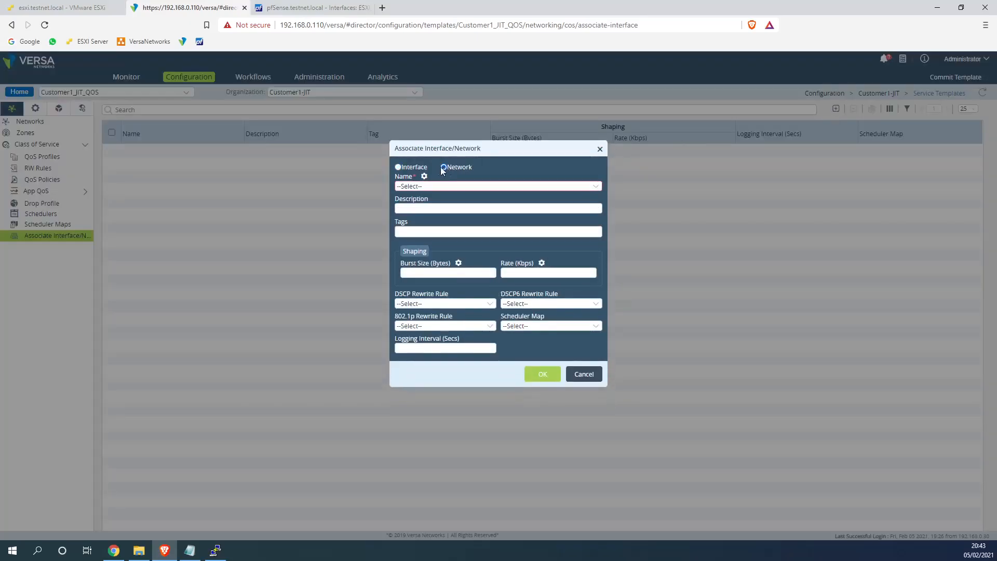
pyautogui.click(424, 176)
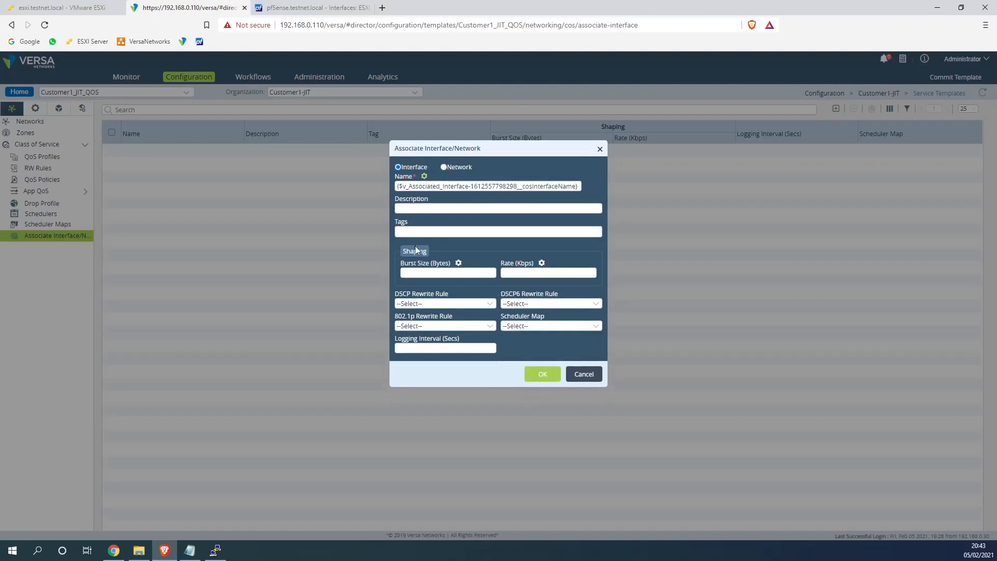
pyautogui.click(521, 275)
pyautogui.write('10000')
pyautogui.write('100')
pyautogui.moveTo(438, 274)
pyautogui.mouseDown()
pyautogui.moveTo(413, 274)
pyautogui.moveTo(427, 275)
pyautogui.mouseUp()
pyautogui.click(543, 327)
pyautogui.click(535, 356)
pyautogui.click(542, 375)
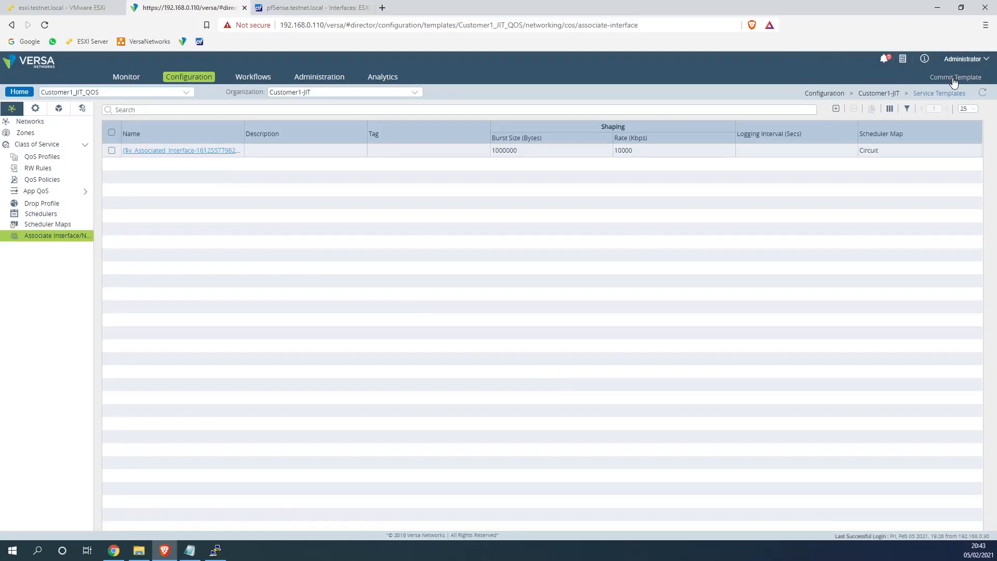
pyautogui.click(254, 77)
# Open Site1 from Workflows > Devices, review its Bind Data variables, and cancel without saving
pyautogui.click(50, 183)
pyautogui.click(50, 192)
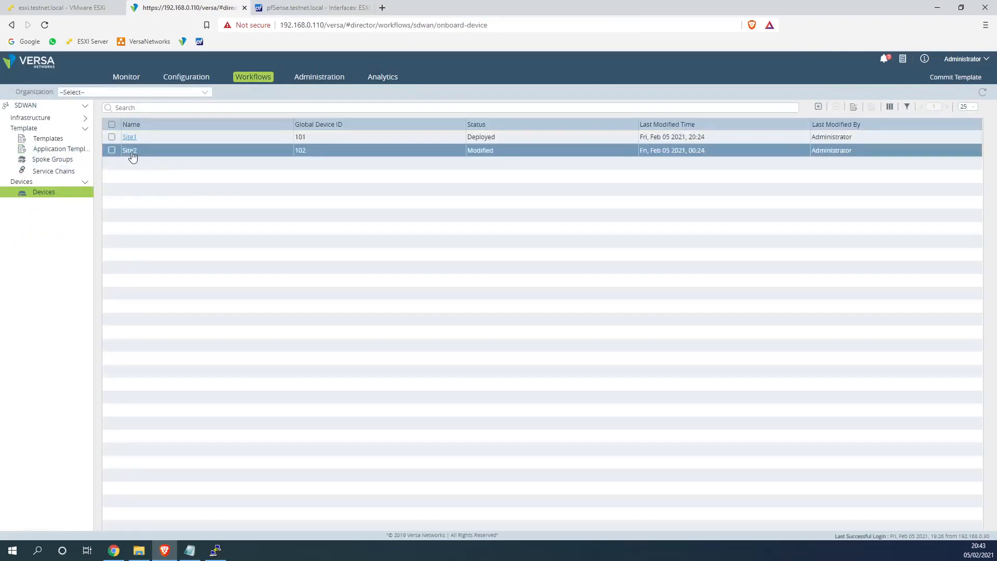
pyautogui.click(131, 138)
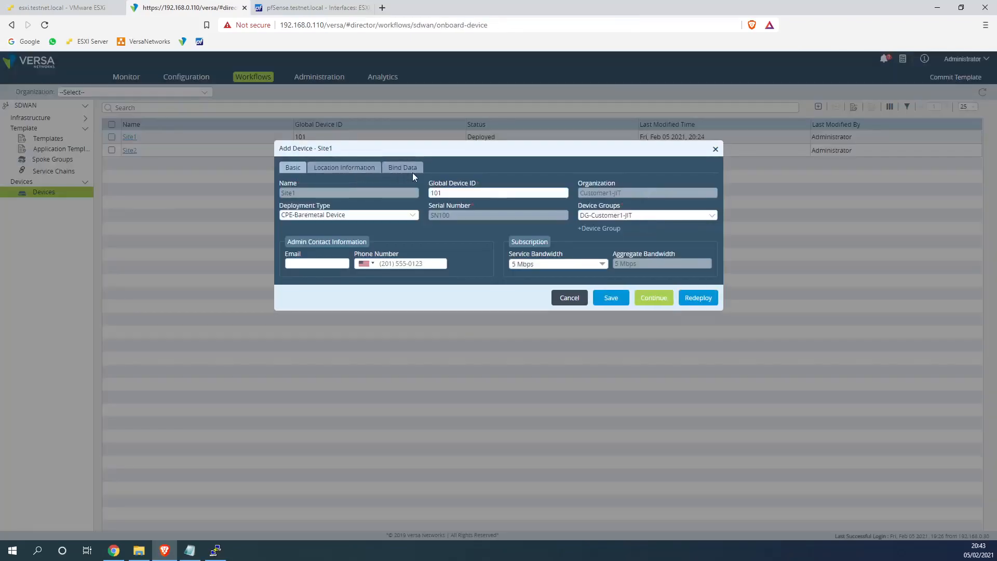
pyautogui.click(406, 169)
pyautogui.moveTo(374, 255); pyautogui.dragTo(669, 261)
pyautogui.click(562, 340)
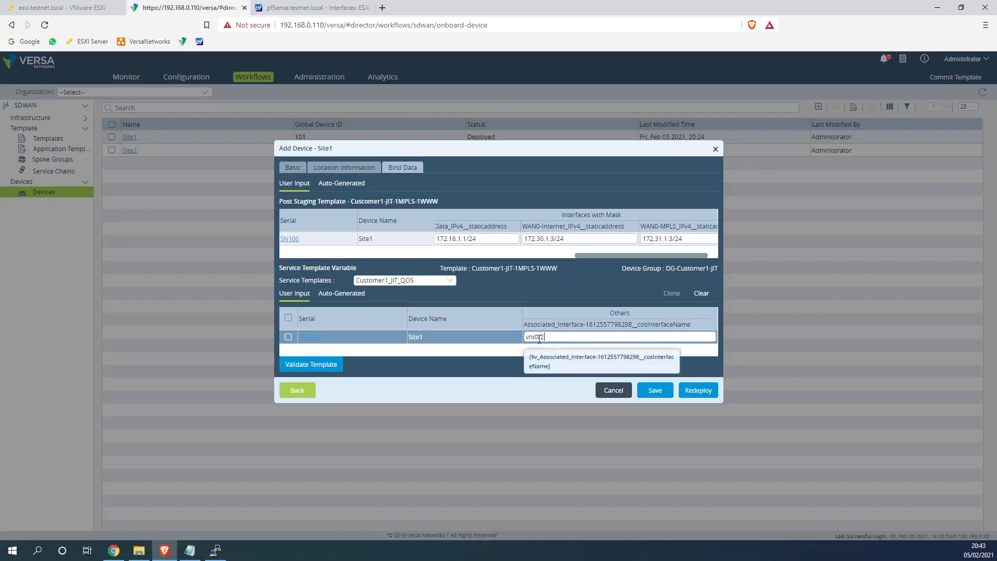
pyautogui.click(616, 390)
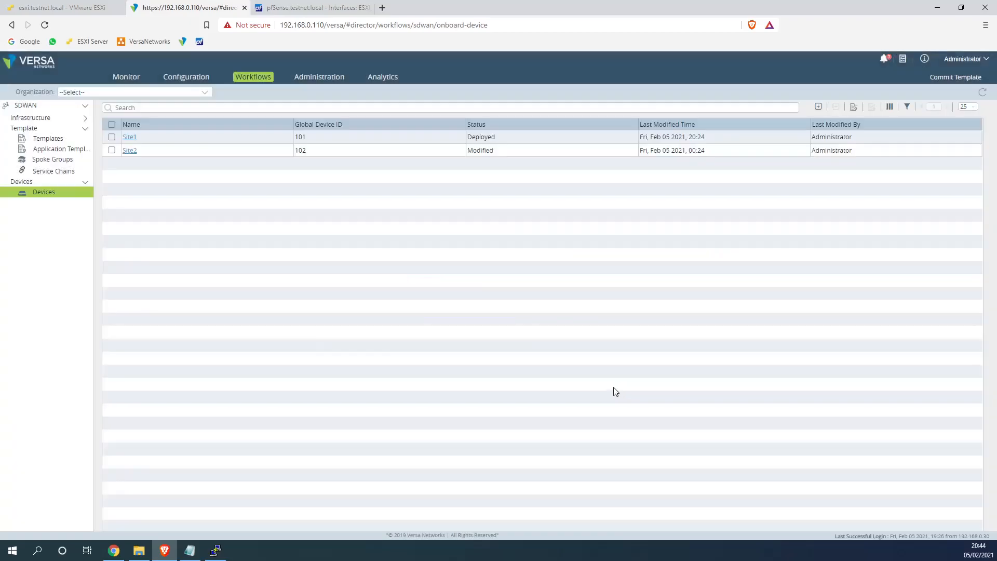
pyautogui.click(181, 78)
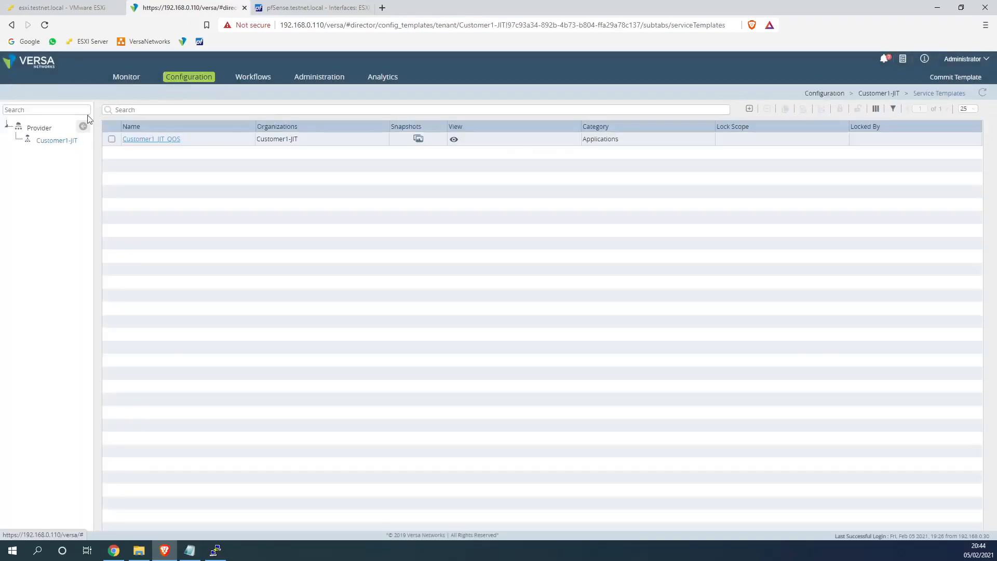
pyautogui.moveTo(150, 120)
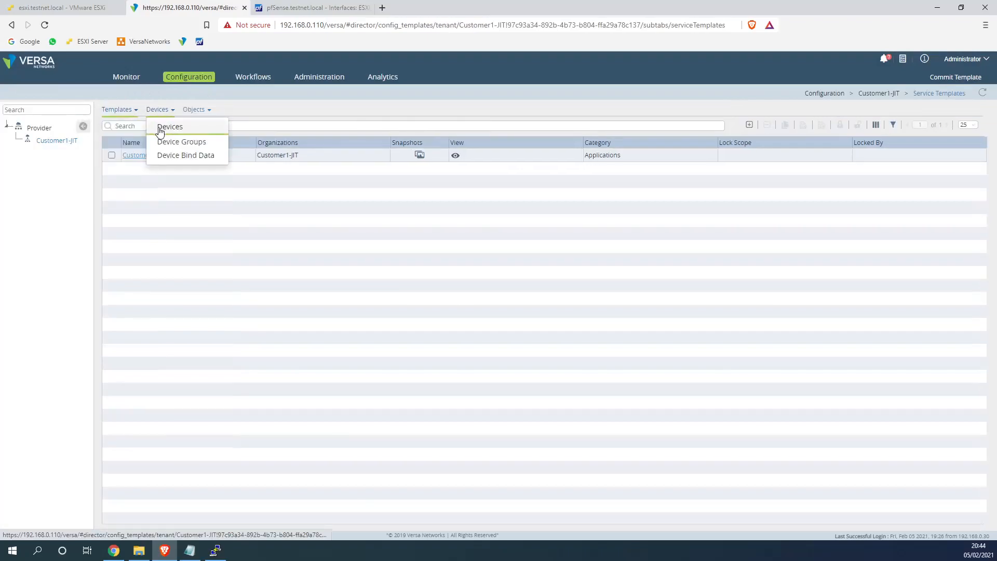
pyautogui.click(158, 127)
pyautogui.click(130, 189)
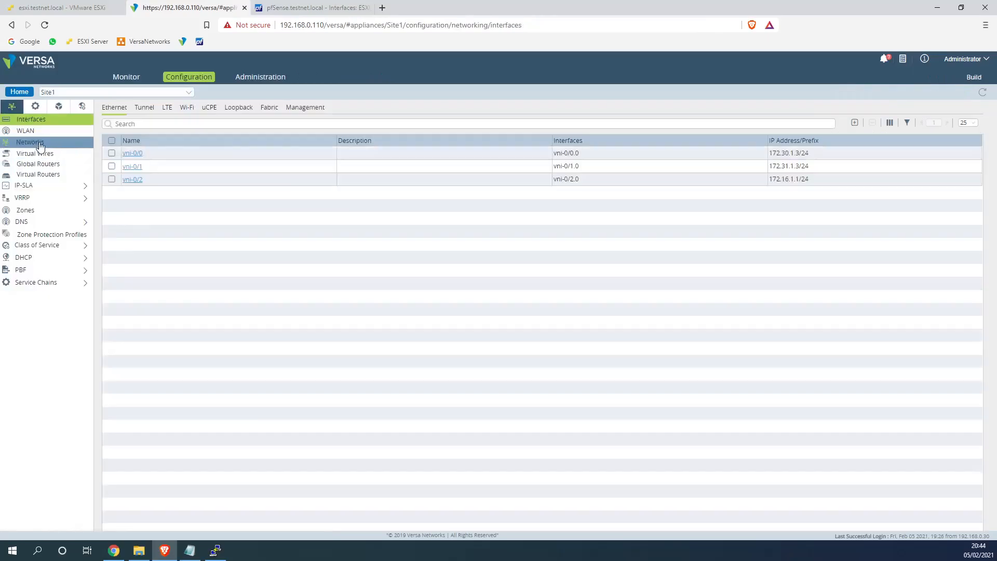
pyautogui.moveTo(117, 180); pyautogui.dragTo(156, 190)
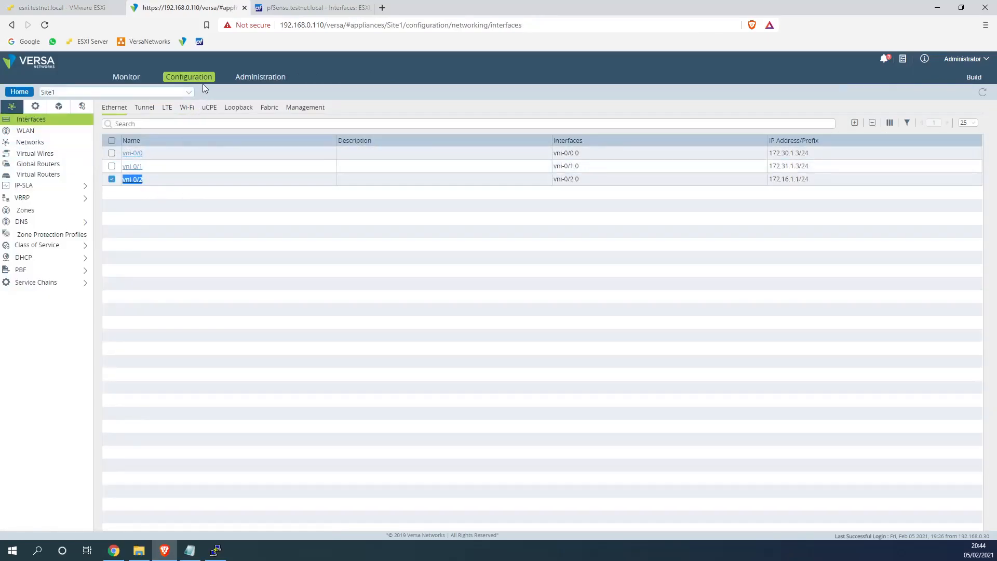
pyautogui.click(26, 92)
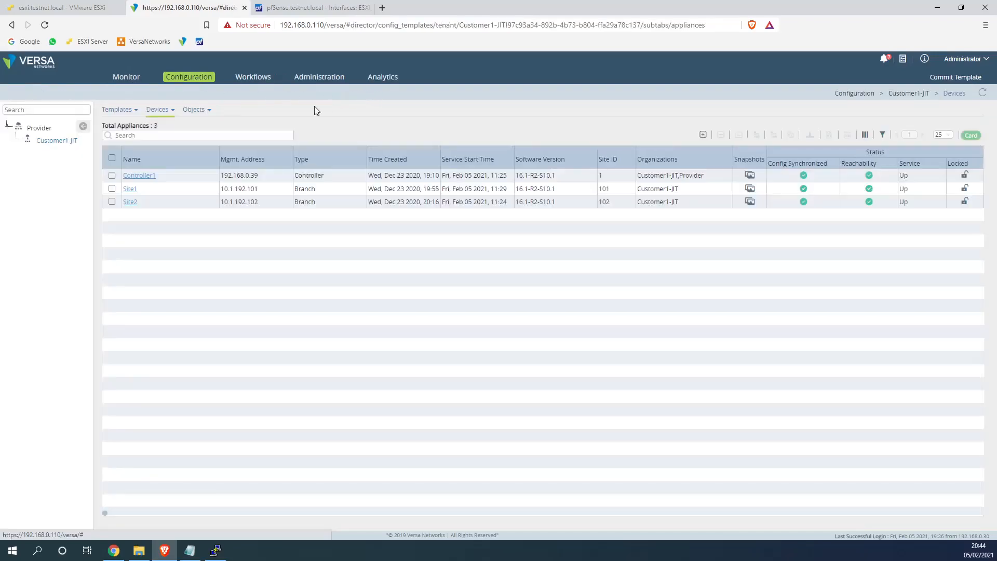
pyautogui.click(253, 77)
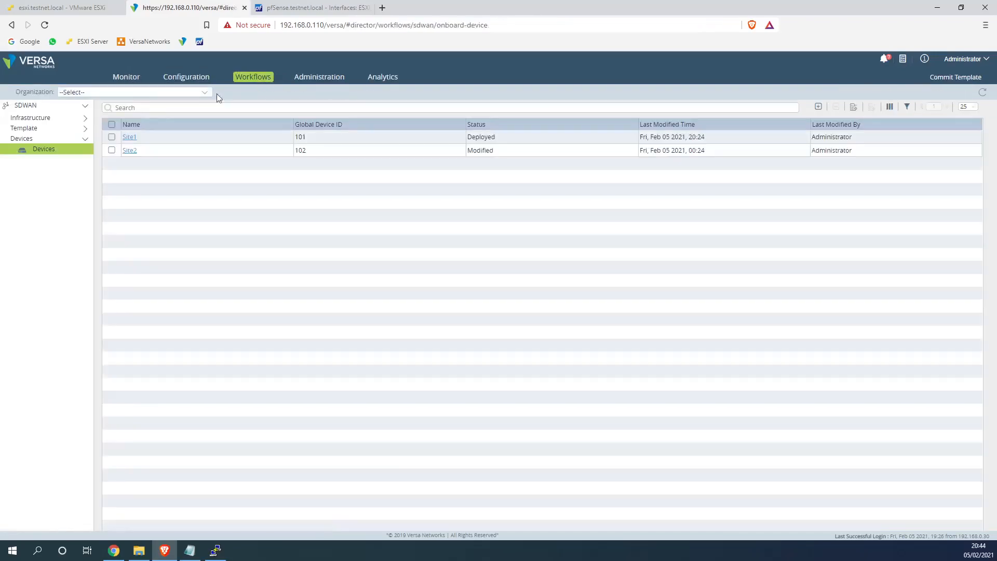
# Enter vni-0/2 as Site1's cosInterfaceName in Bind Data, then redeploy Site1 and Site2
pyautogui.click(131, 137)
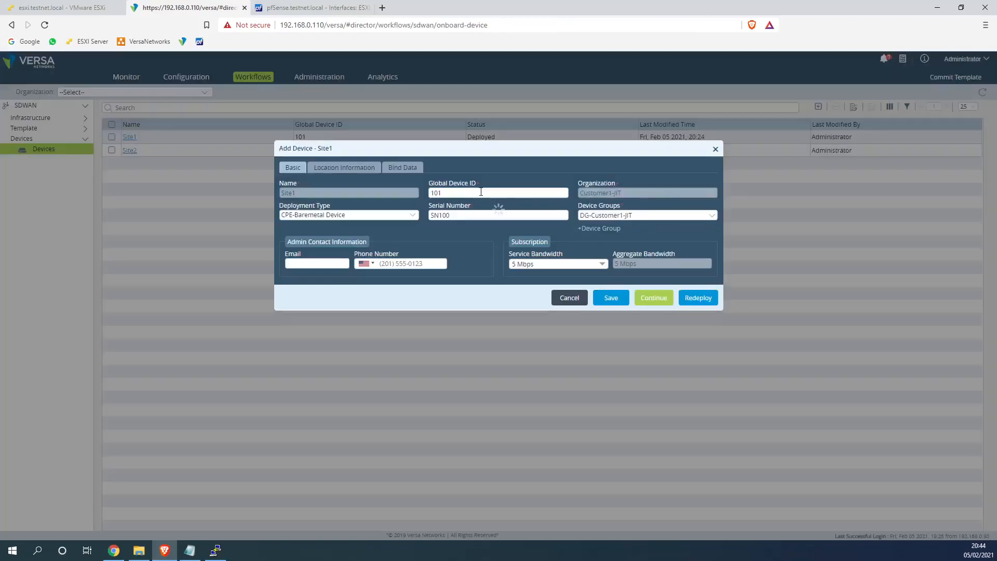
pyautogui.click(403, 167)
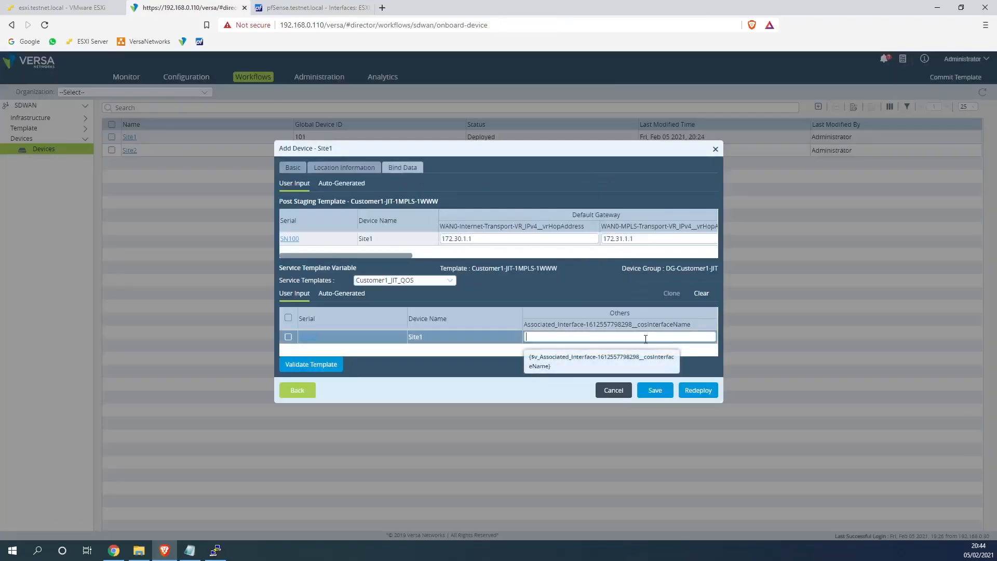
pyautogui.click(528, 339)
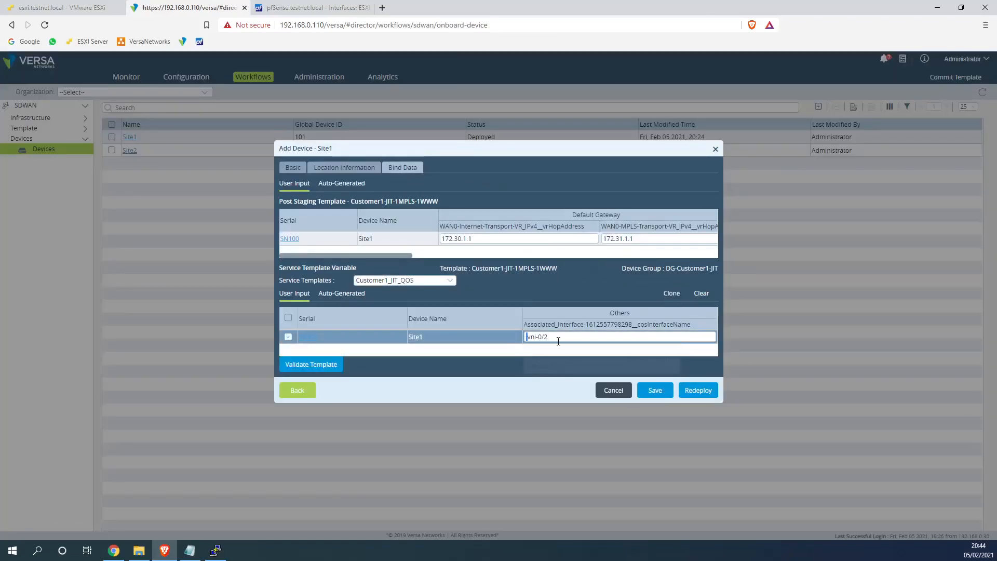
pyautogui.click(697, 390)
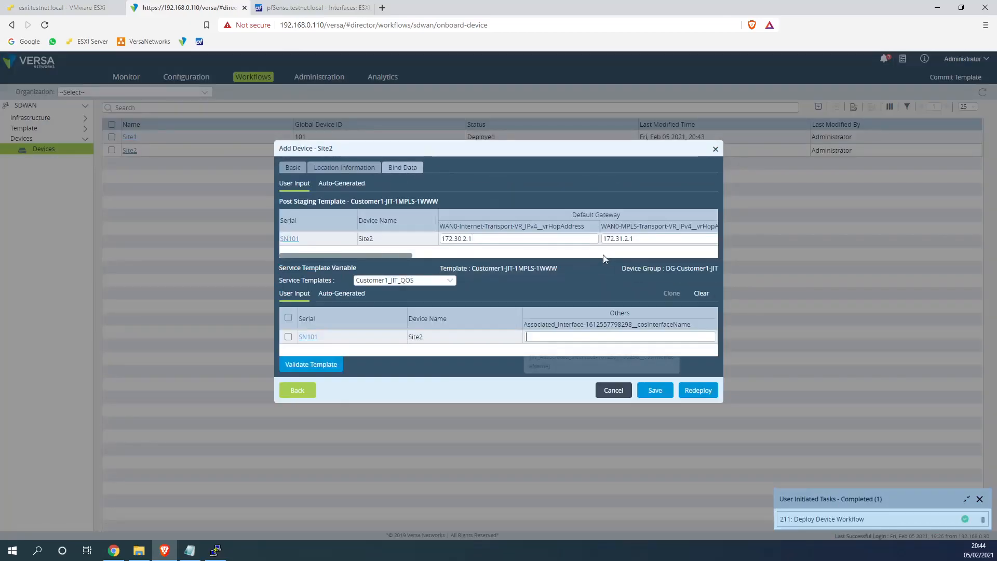
pyautogui.click(700, 390)
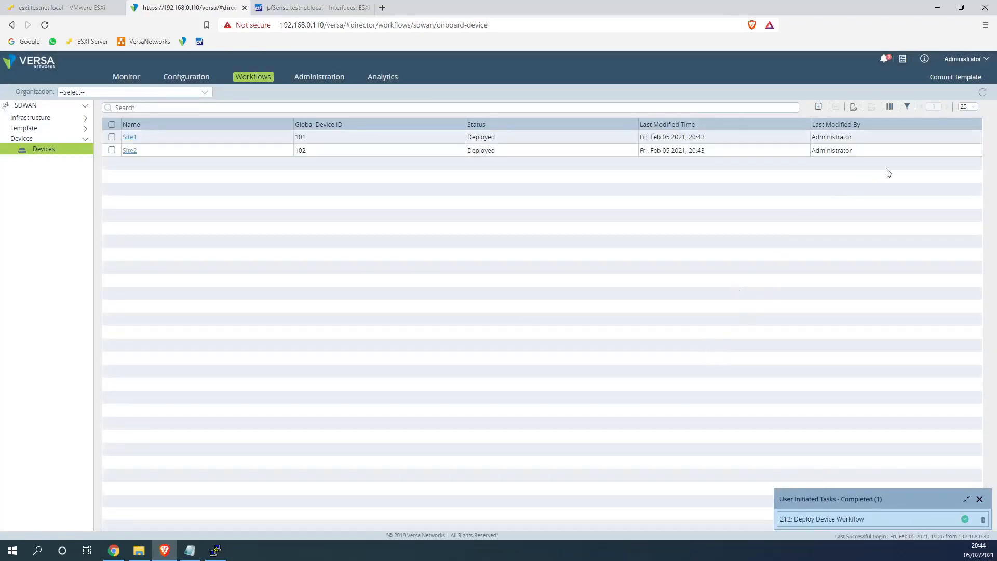
# Choose Customer1-JIT-1MPLS-1WWW for commit and include Site1 and Site2 via the DG-Customer1-JIT group
pyautogui.click(962, 82)
pyautogui.click(320, 191)
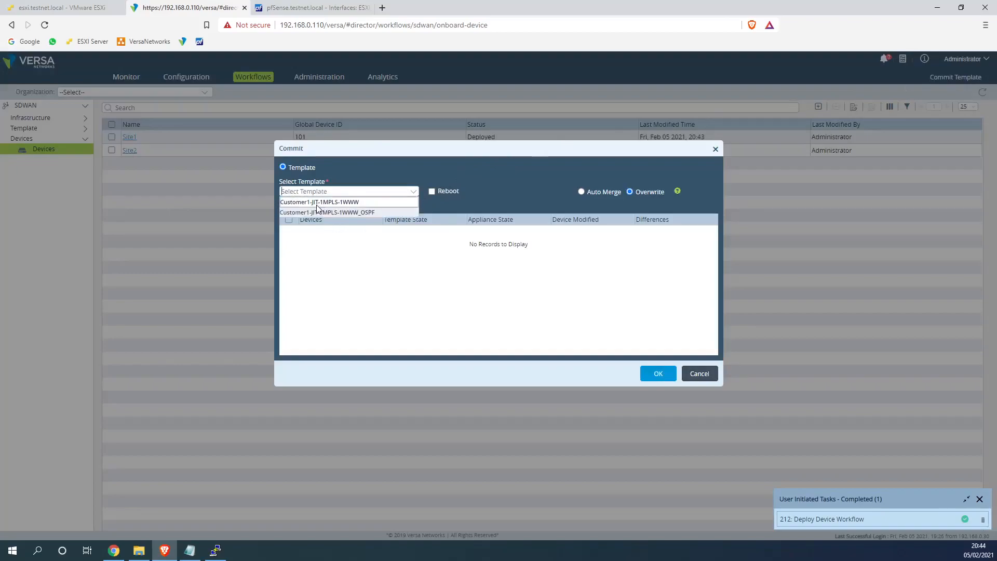
pyautogui.click(319, 212)
pyautogui.click(292, 231)
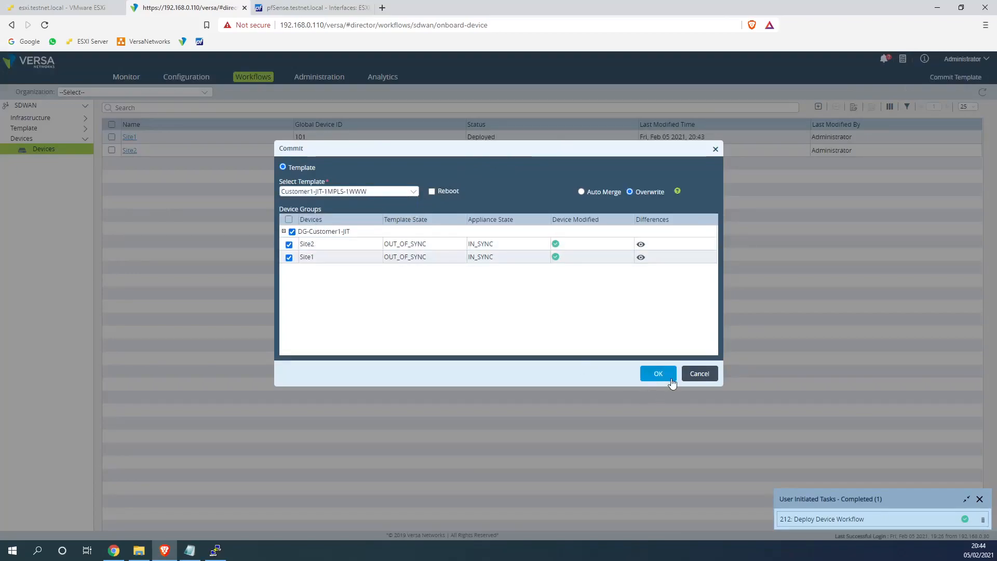
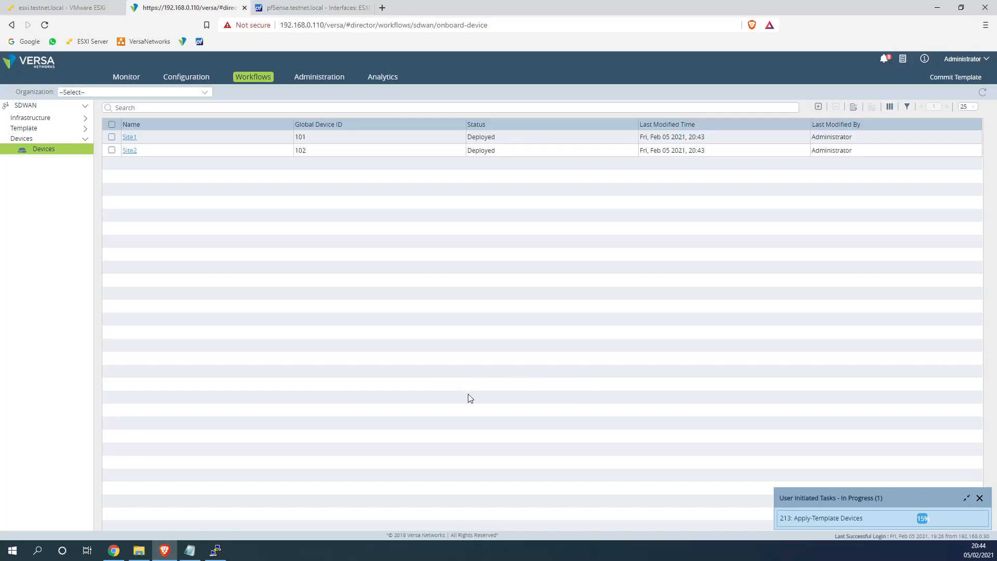
# Stop the running pings on the Site1 and Site2 consoles
pyautogui.click(67, 7)
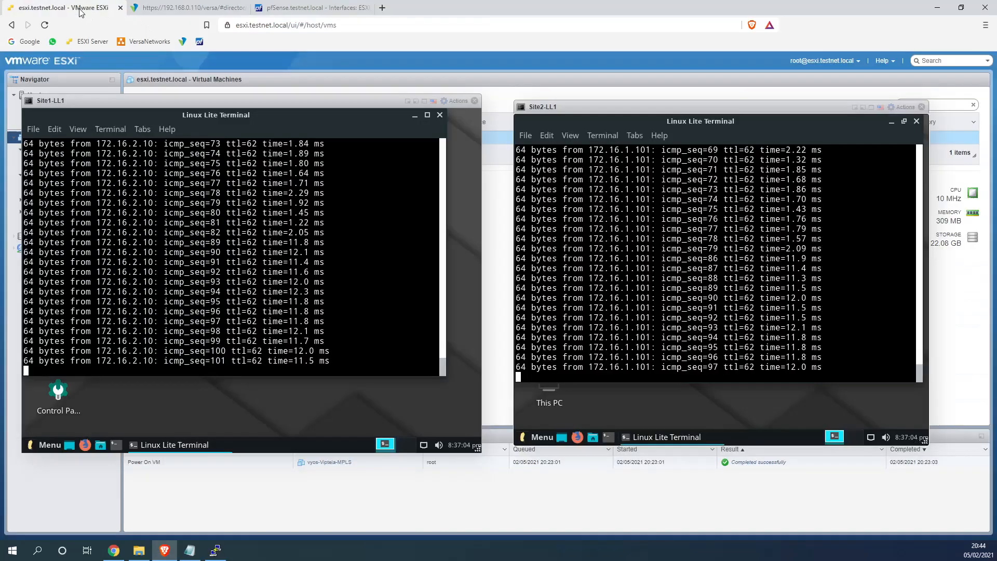
pyautogui.hotkey('ctrl', 'c')
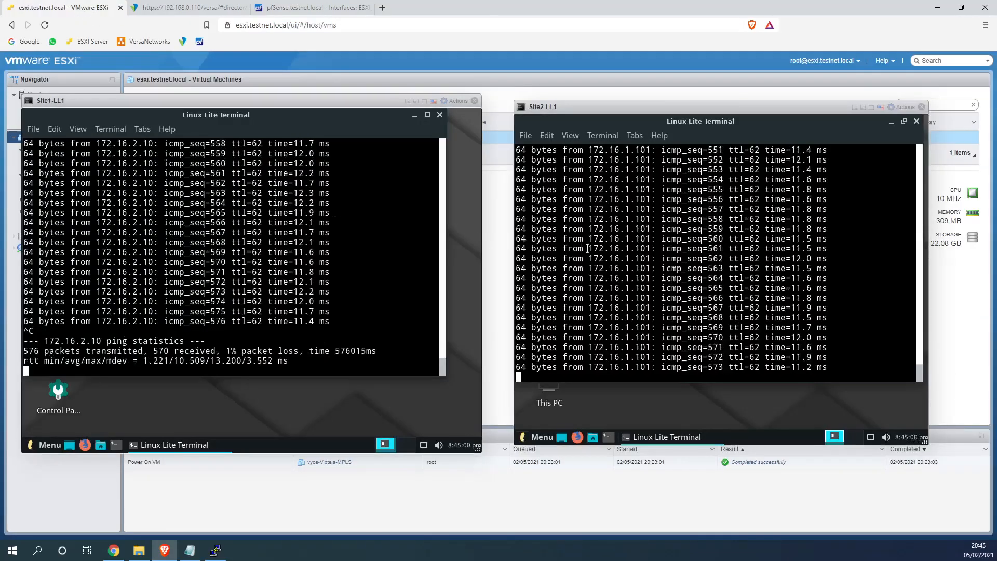
pyautogui.hotkey('ctrl', 'c')
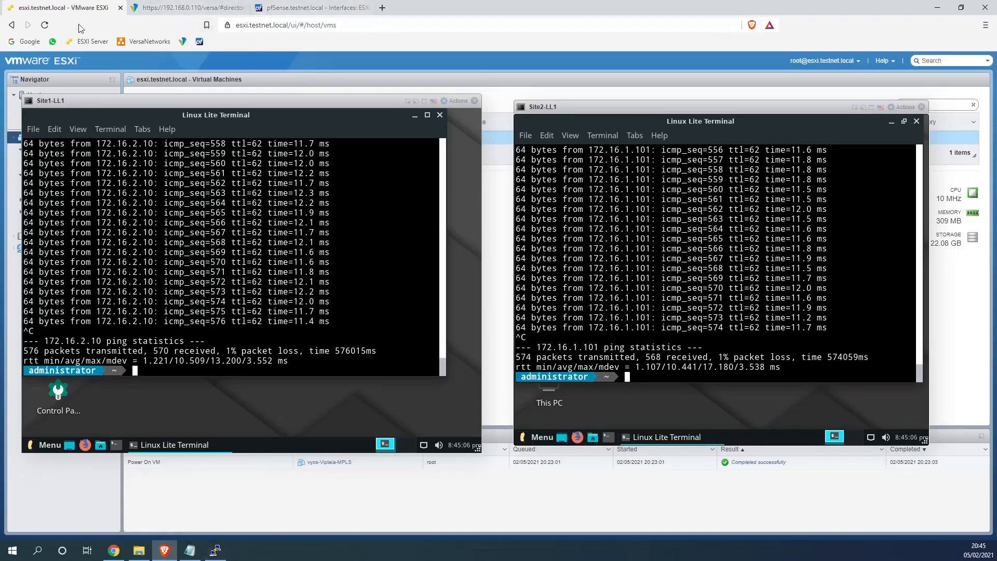
# Shut down the vyos-Viptela-MPLS virtual machine, then bring the Site2-LL1 console back
pyautogui.moveTo(96, 100); pyautogui.dragTo(224, 117)
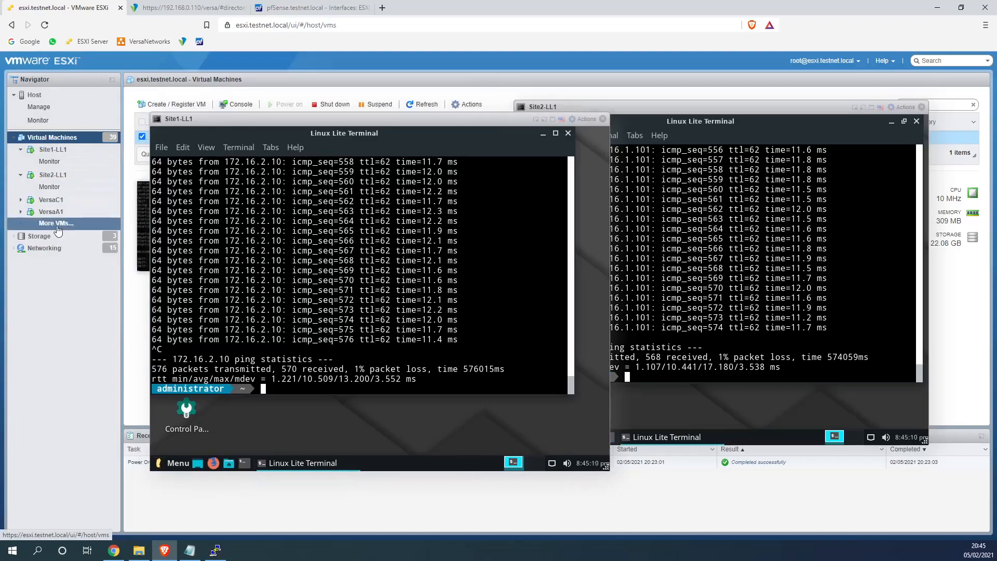
pyautogui.click(536, 119)
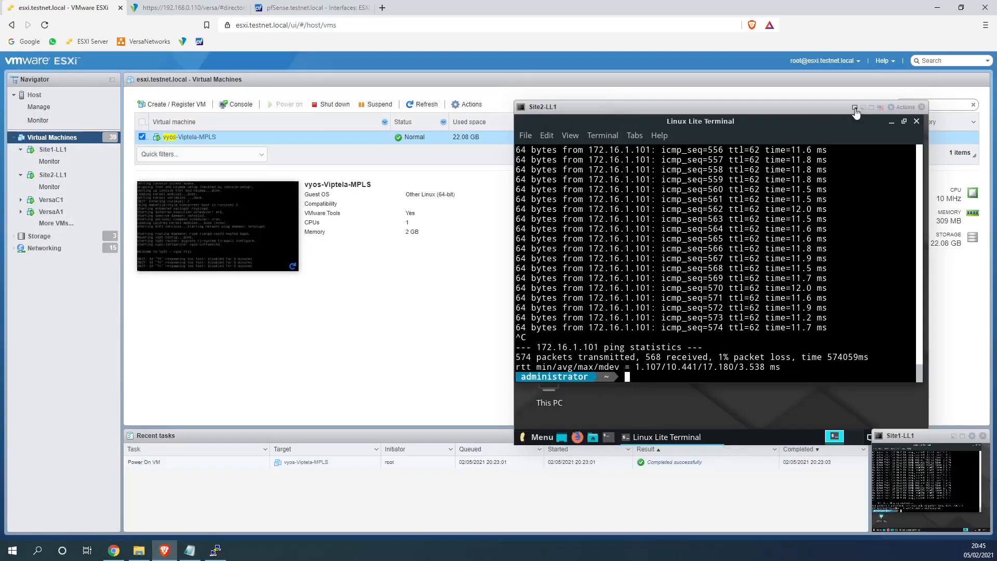
pyautogui.click(854, 108)
pyautogui.click(203, 137)
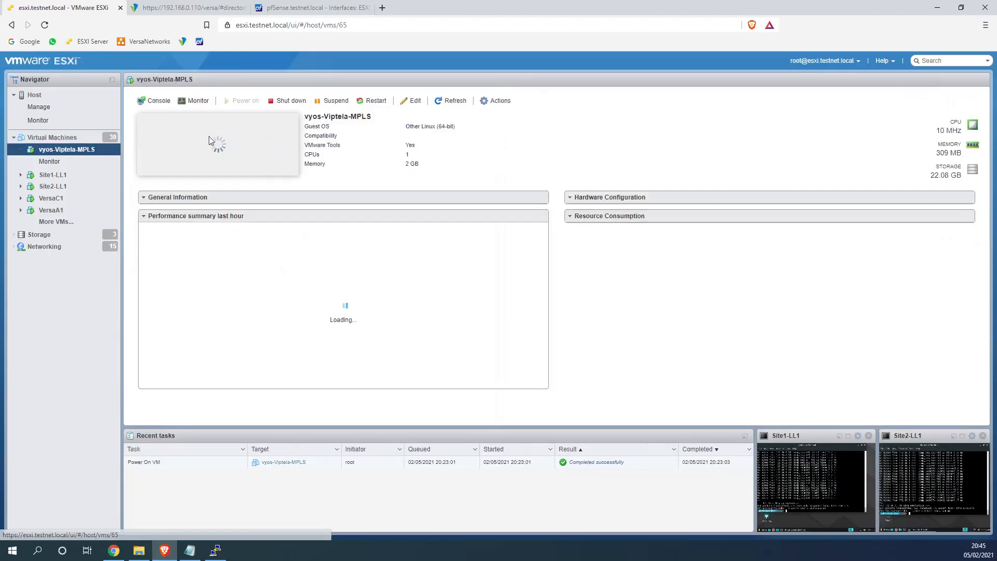
pyautogui.click(287, 101)
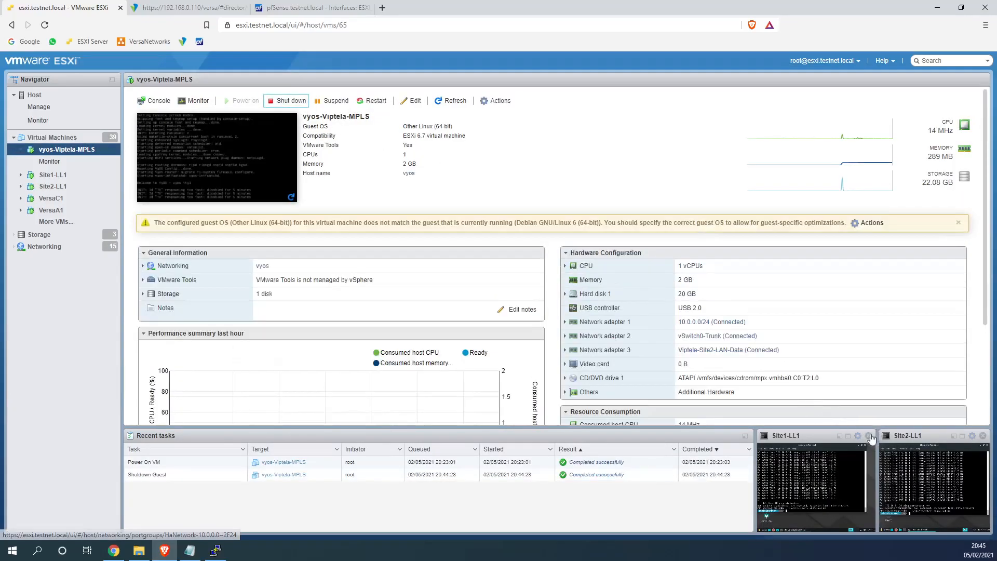
pyautogui.click(839, 436)
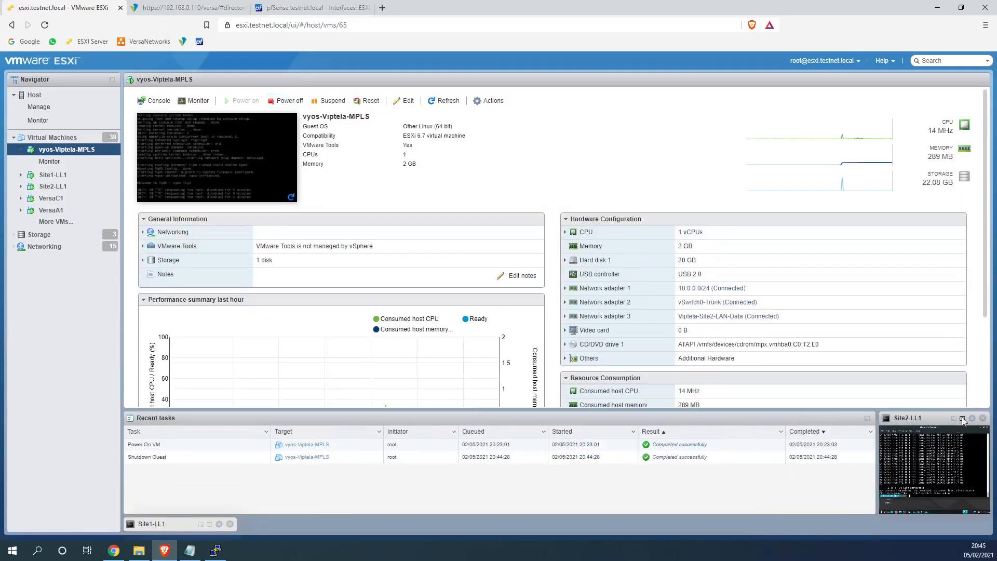
pyautogui.click(962, 419)
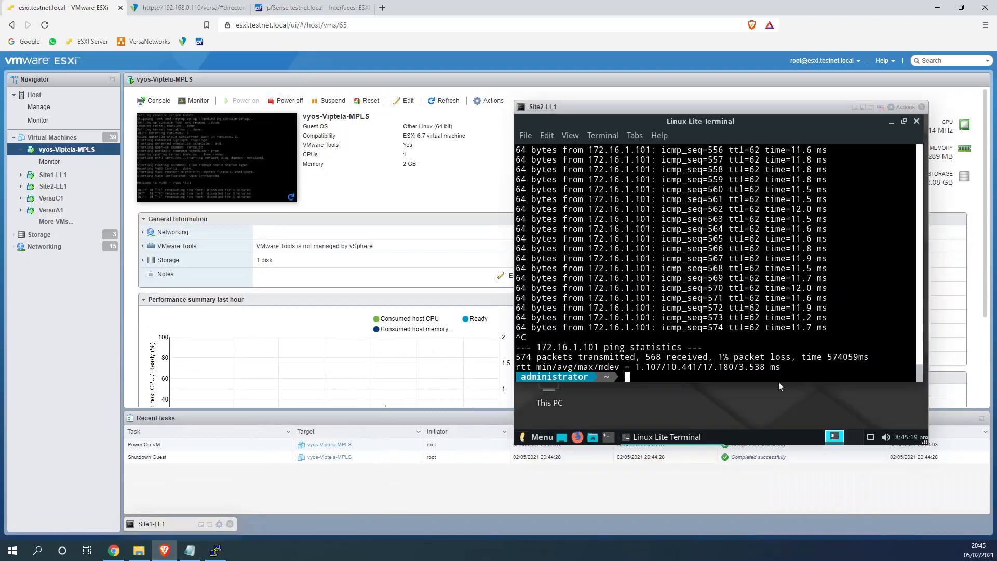
# Restart pings from Site1 to 172.16.2.10 and from Site2 to 172.16.1.101
pyautogui.click(62, 179)
pyautogui.click(168, 139)
pyautogui.moveTo(279, 108); pyautogui.dragTo(156, 108)
pyautogui.press('Up')
pyautogui.press('Return')
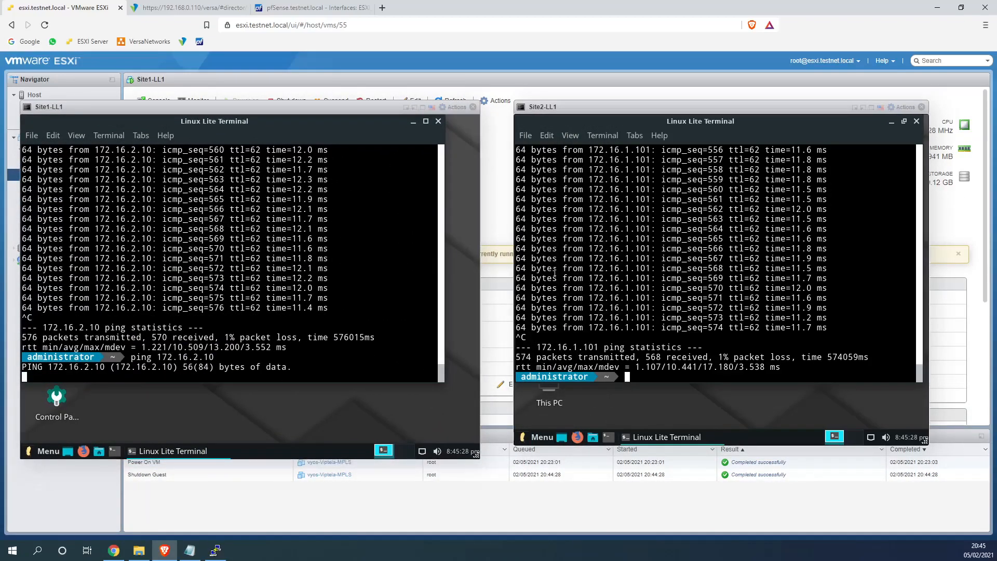
pyautogui.press('Up')
pyautogui.press('Return')
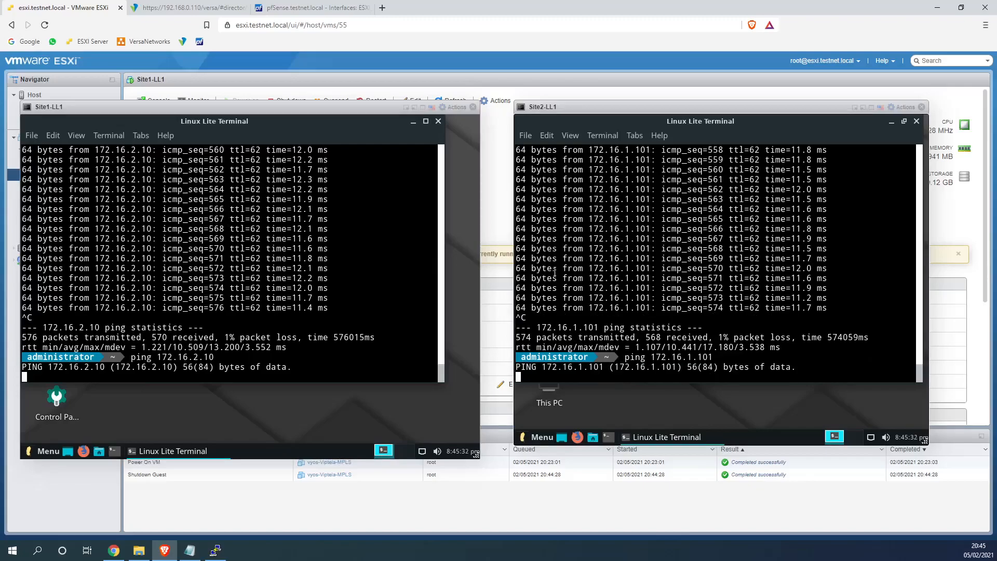
# Close the vyos PuTTY session
pyautogui.click(203, 3)
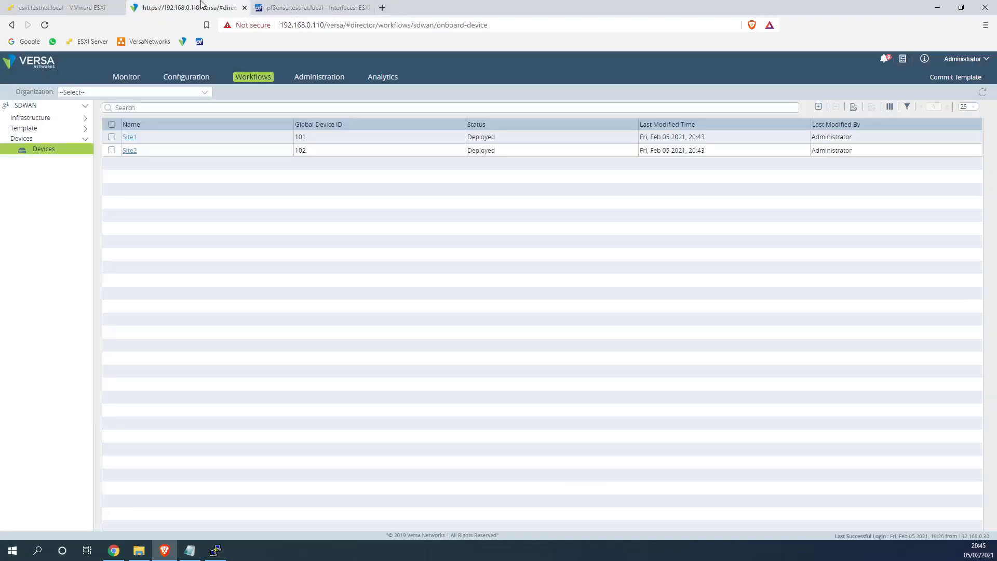
pyautogui.click(91, 7)
pyautogui.click(222, 549)
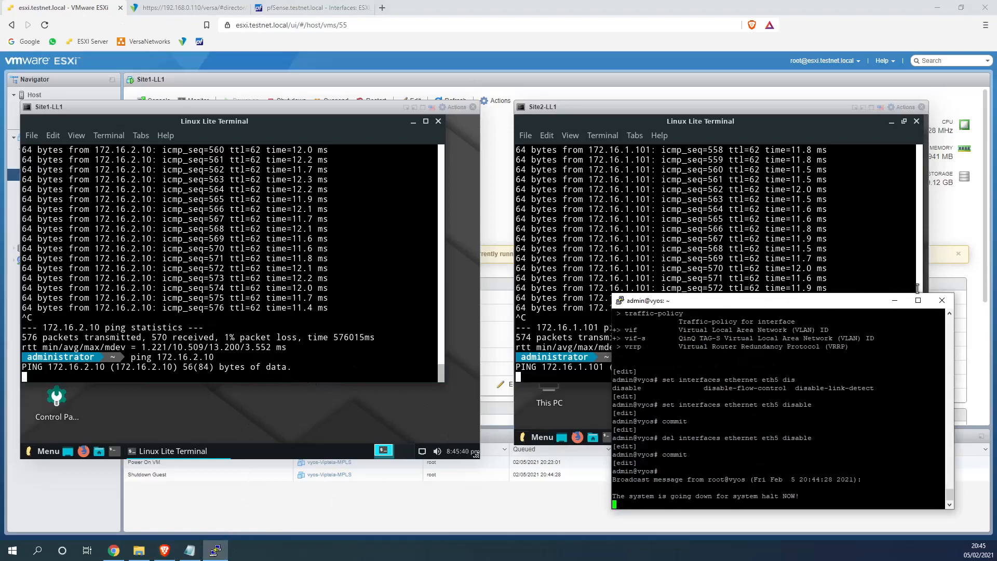
pyautogui.click(941, 300)
pyautogui.click(516, 313)
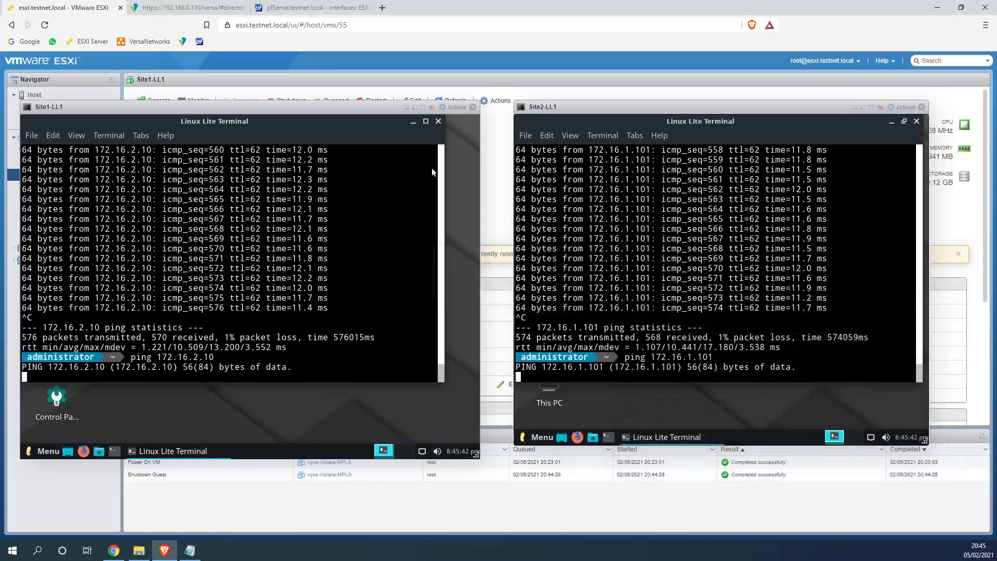
# Save the ESXI_Site1_WAN_WWW interface settings in pfSense
pyautogui.click(304, 8)
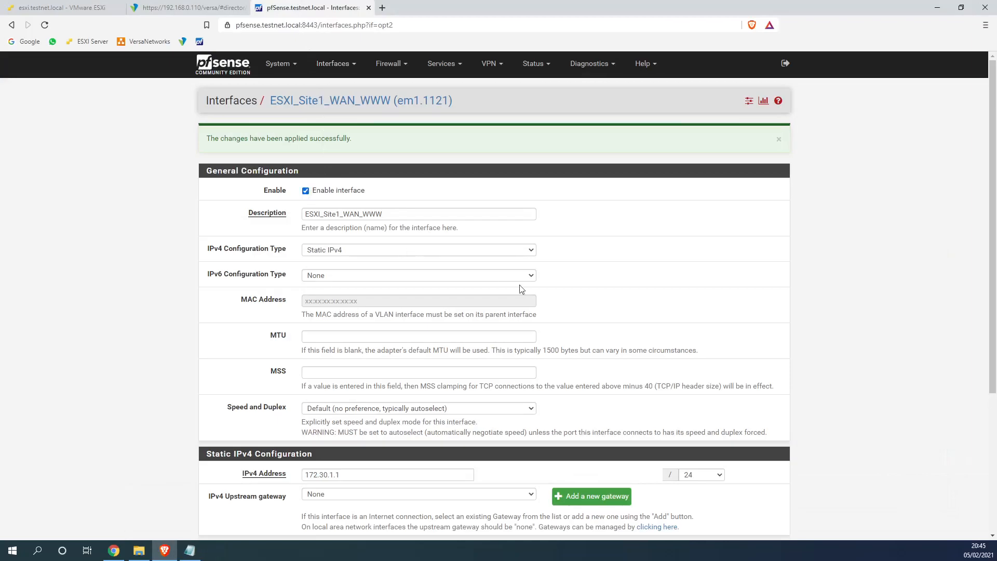
pyautogui.scroll(-4, 597, 329)
pyautogui.click(326, 487)
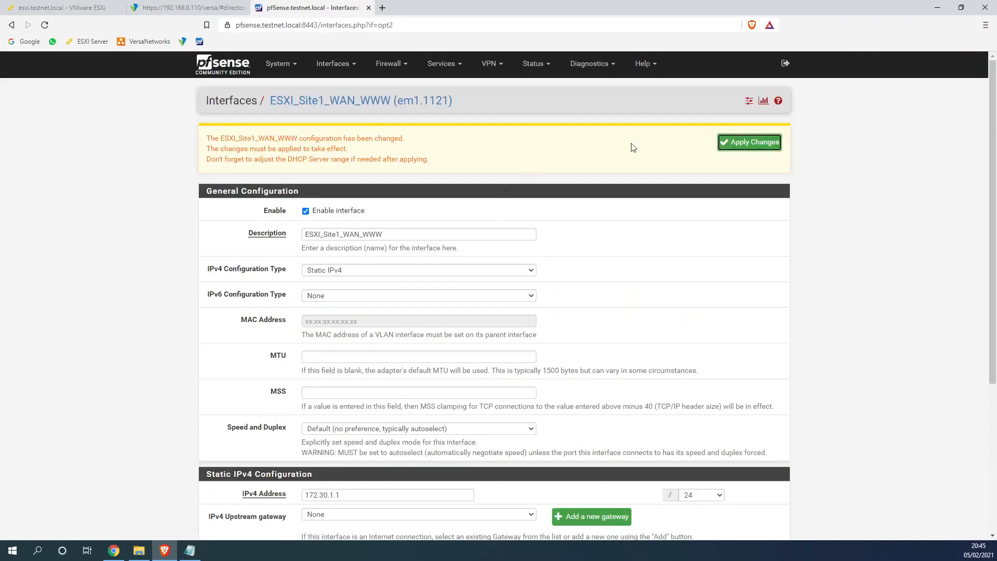
pyautogui.click(192, 11)
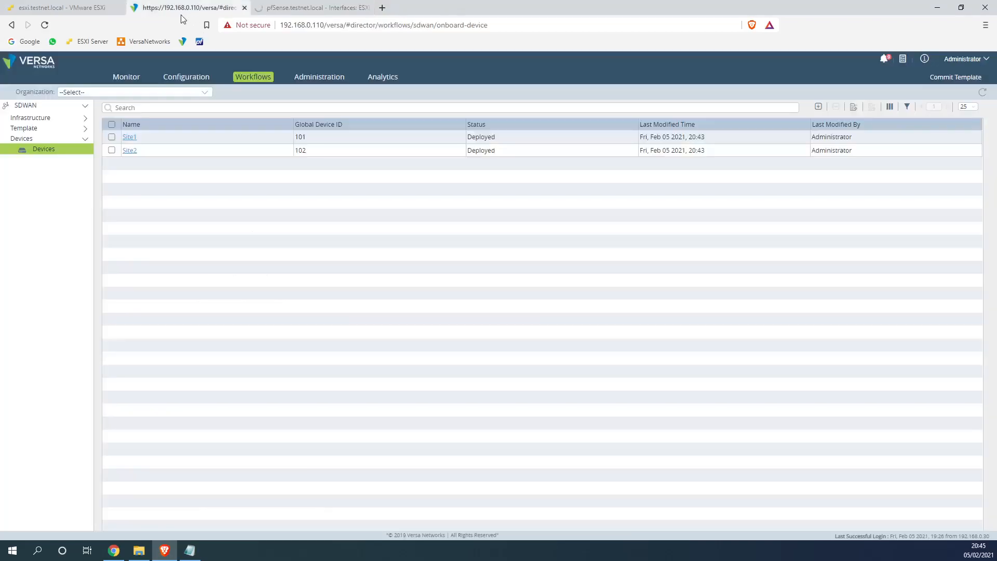
pyautogui.click(81, 12)
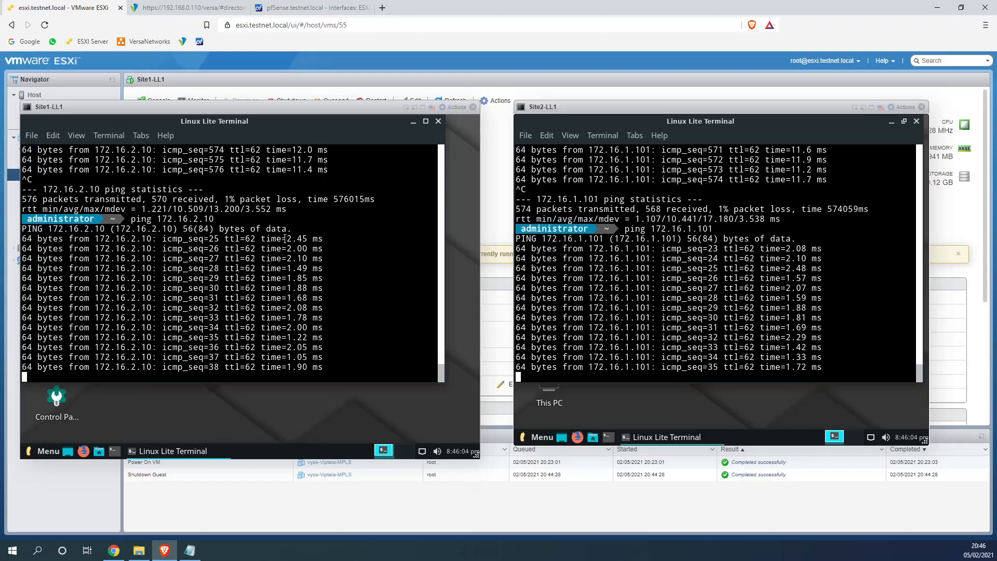
# Open the Site1 appliance monitoring page under Provider > Customer1-JIT
pyautogui.click(198, 19)
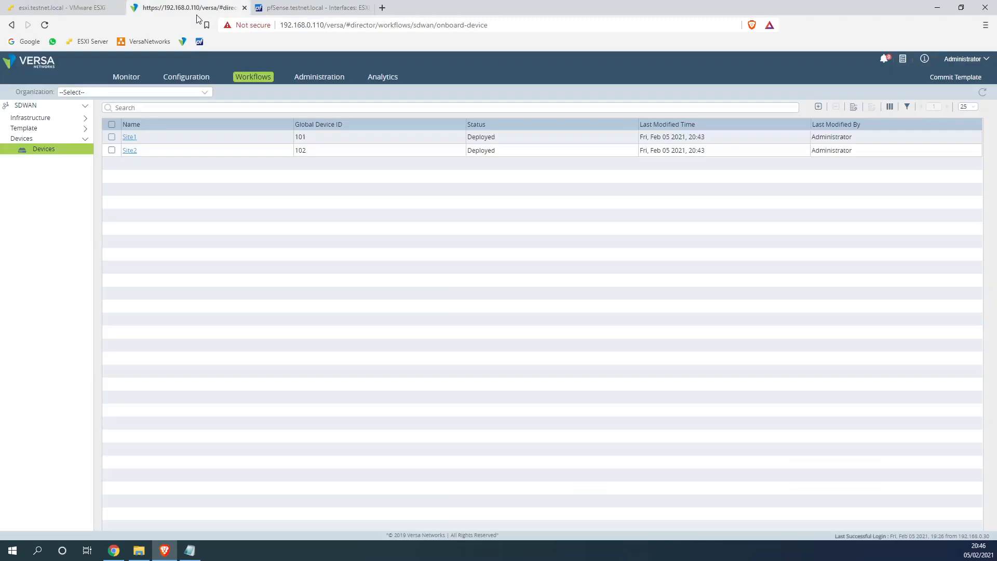
pyautogui.click(127, 78)
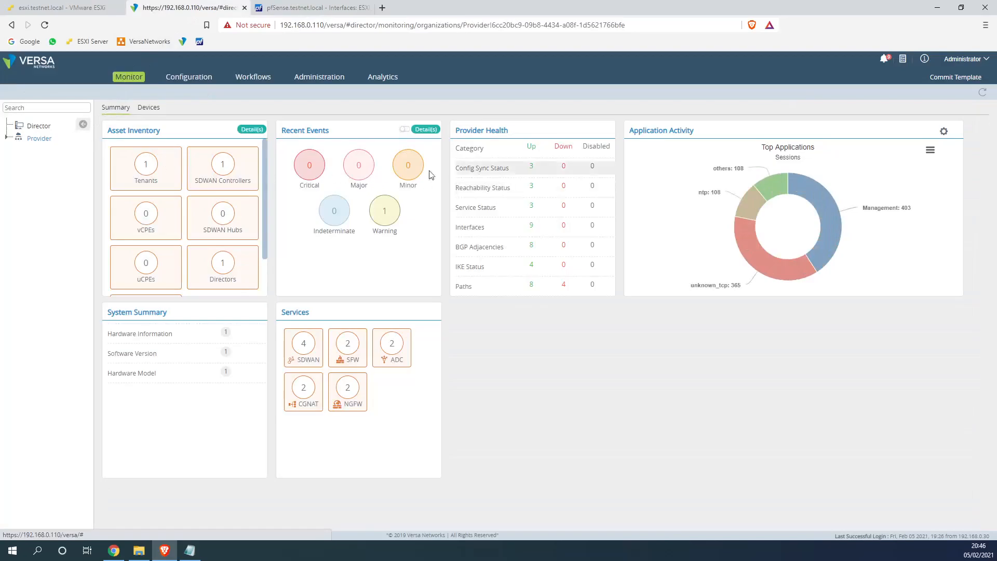
pyautogui.click(149, 107)
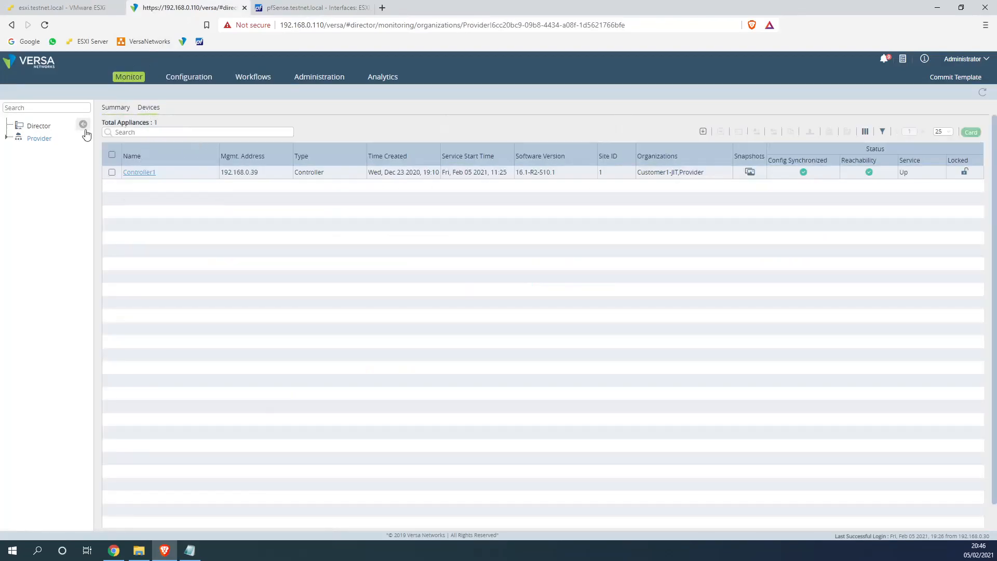
pyautogui.click(6, 138)
pyautogui.click(54, 150)
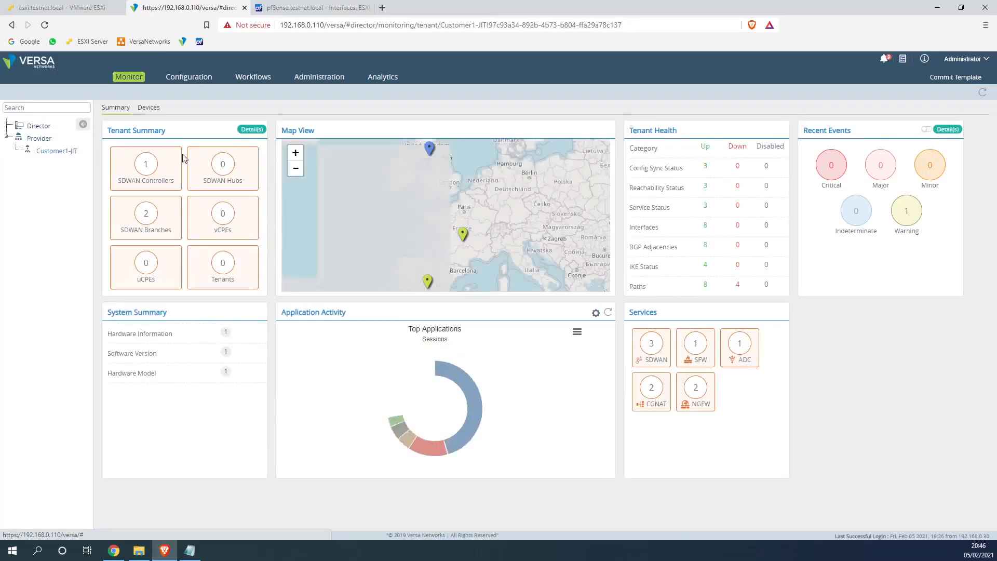
pyautogui.click(156, 112)
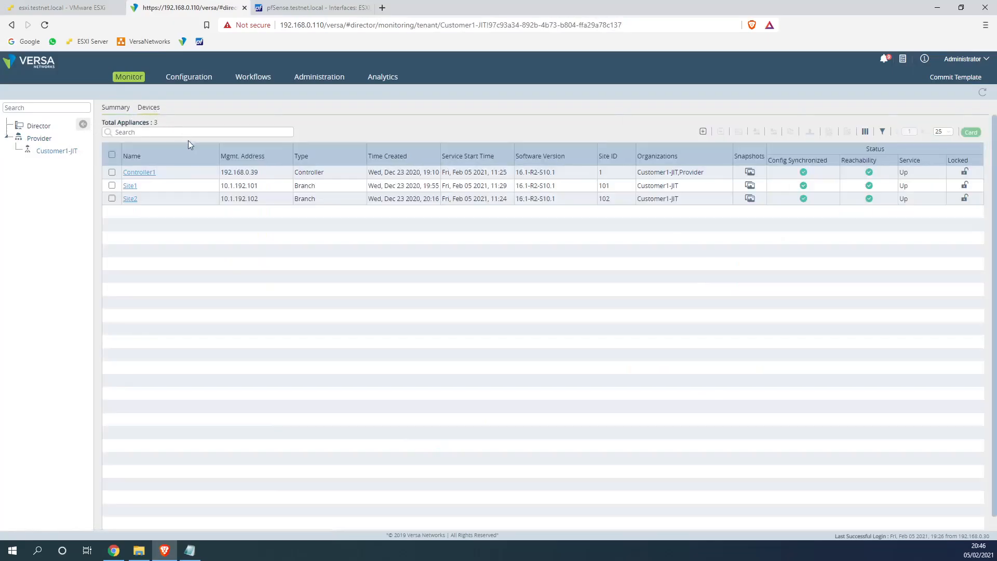
pyautogui.click(131, 187)
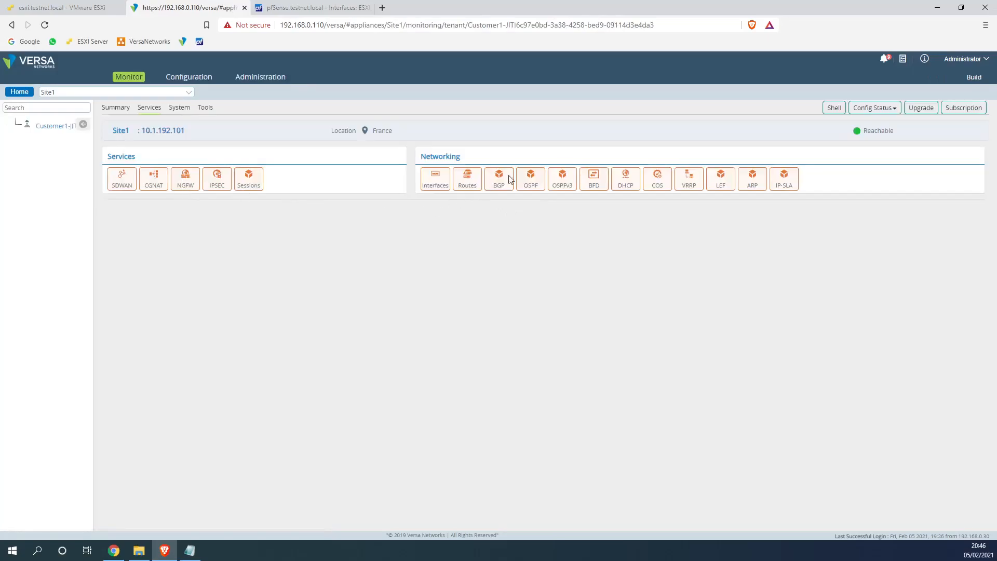
# Inspect Site1's vni-0/2 COS stats, noting 90 assured-fwd packets
pyautogui.click(467, 179)
pyautogui.click(666, 186)
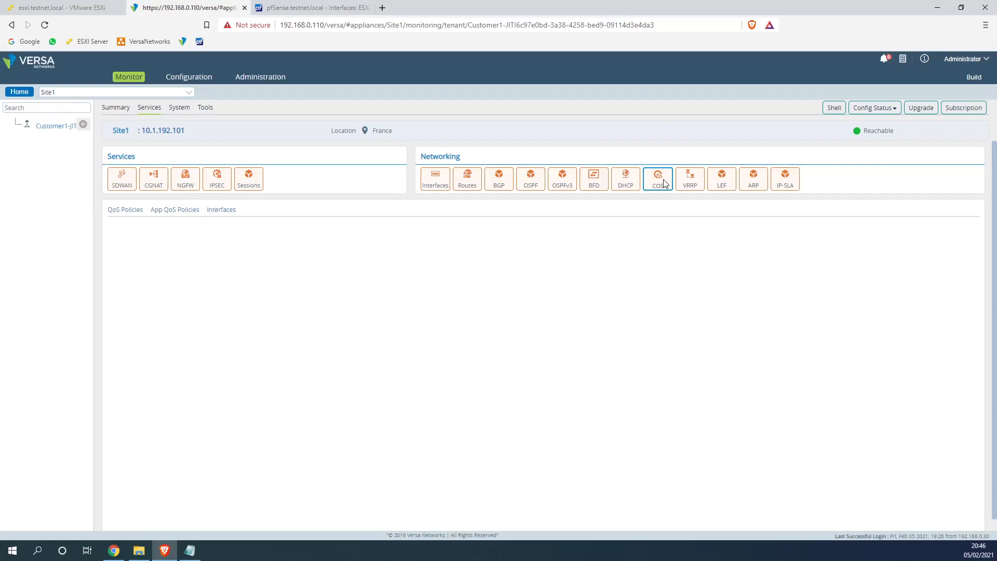
pyautogui.click(127, 210)
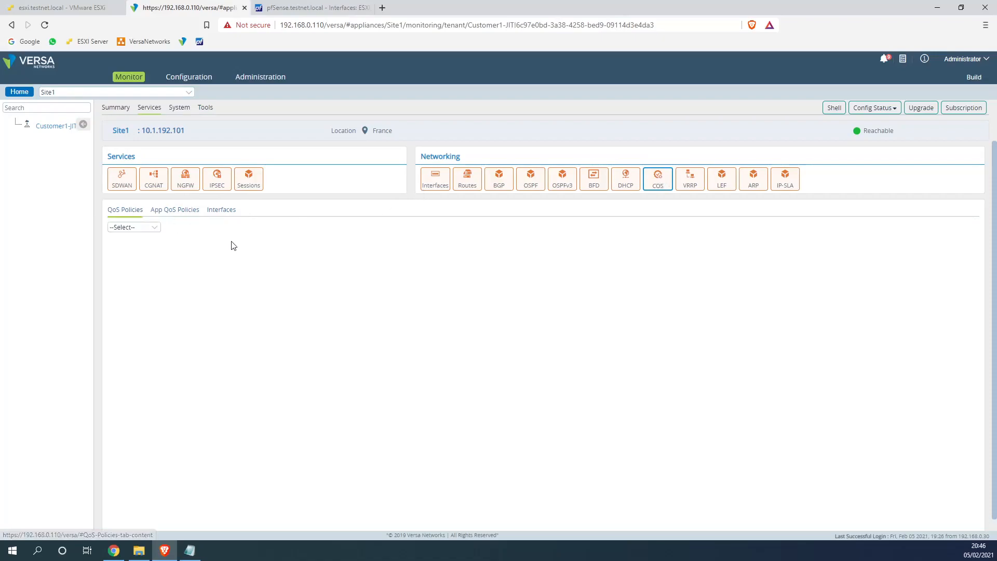
pyautogui.click(147, 229)
pyautogui.click(139, 254)
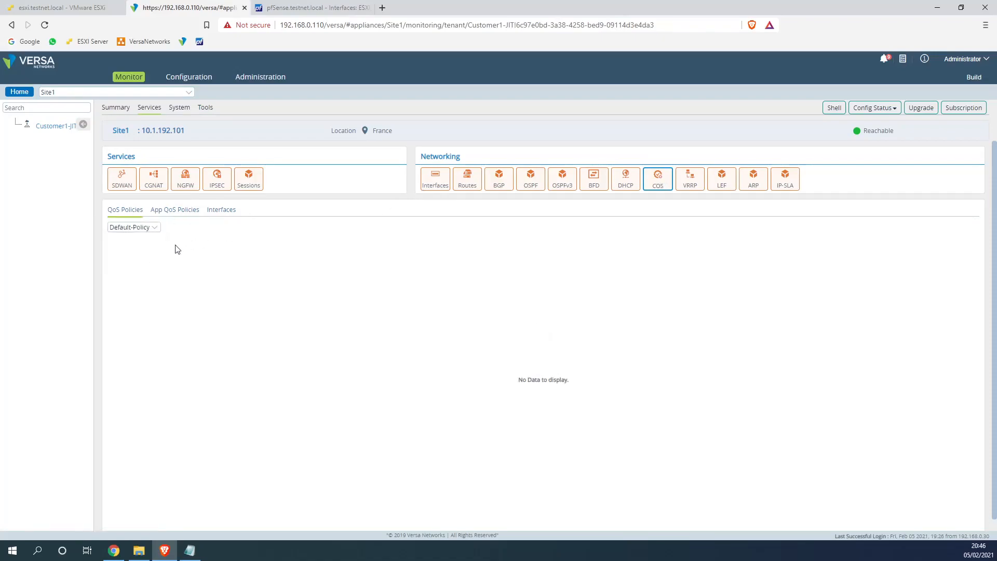
pyautogui.click(185, 212)
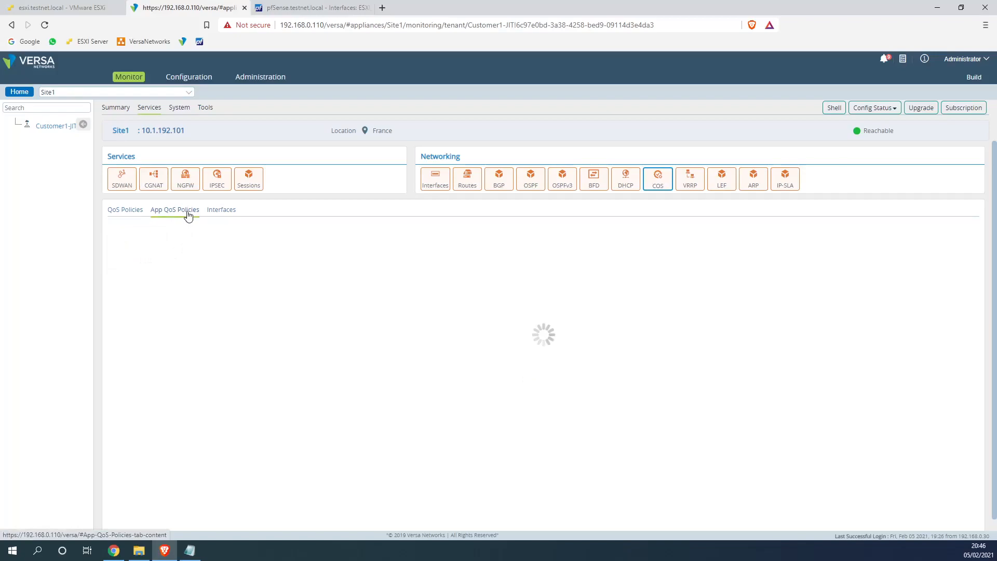
pyautogui.click(218, 212)
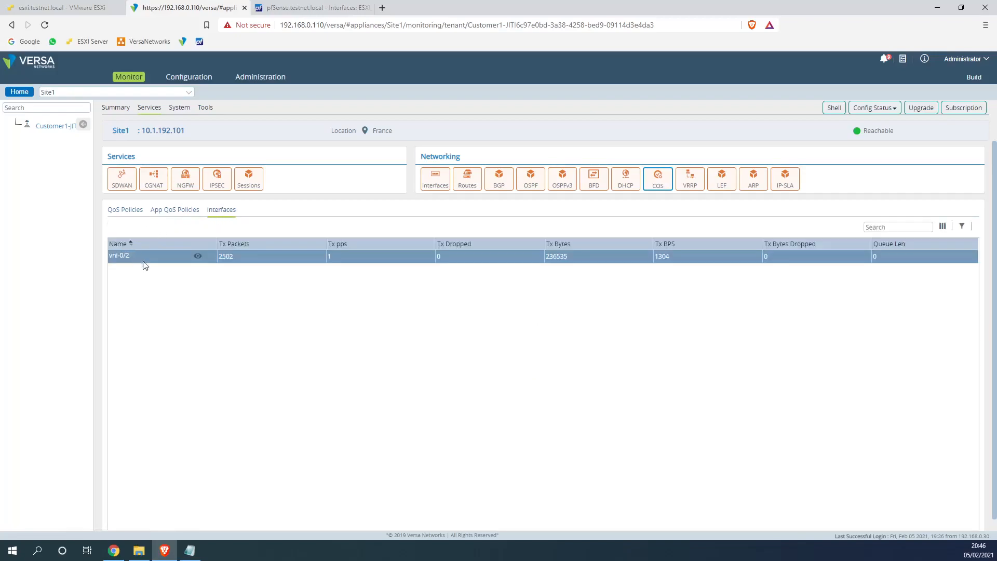
pyautogui.click(198, 256)
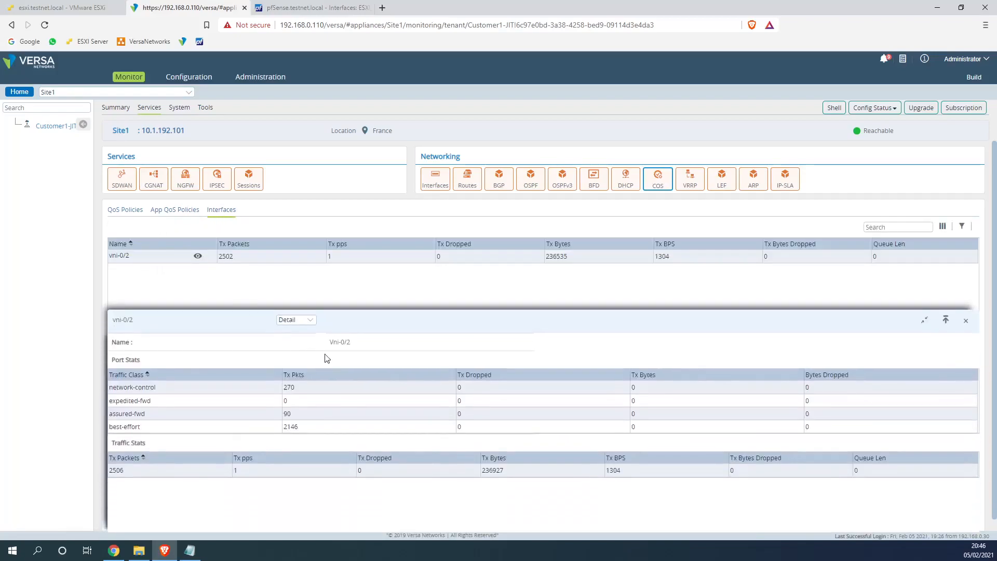
pyautogui.scroll(-1, 265, 411)
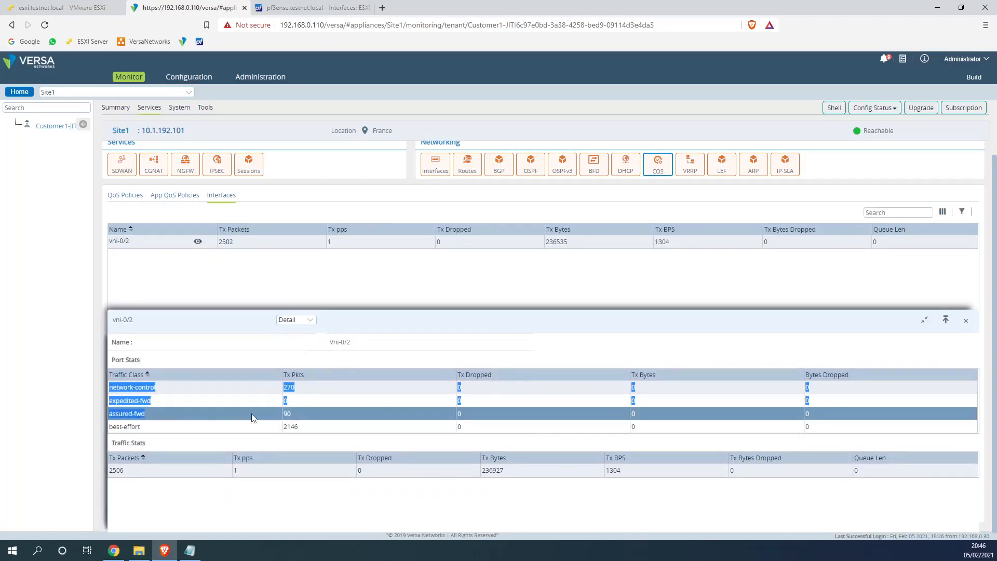
pyautogui.moveTo(110, 415); pyautogui.dragTo(305, 416)
pyautogui.click(295, 415)
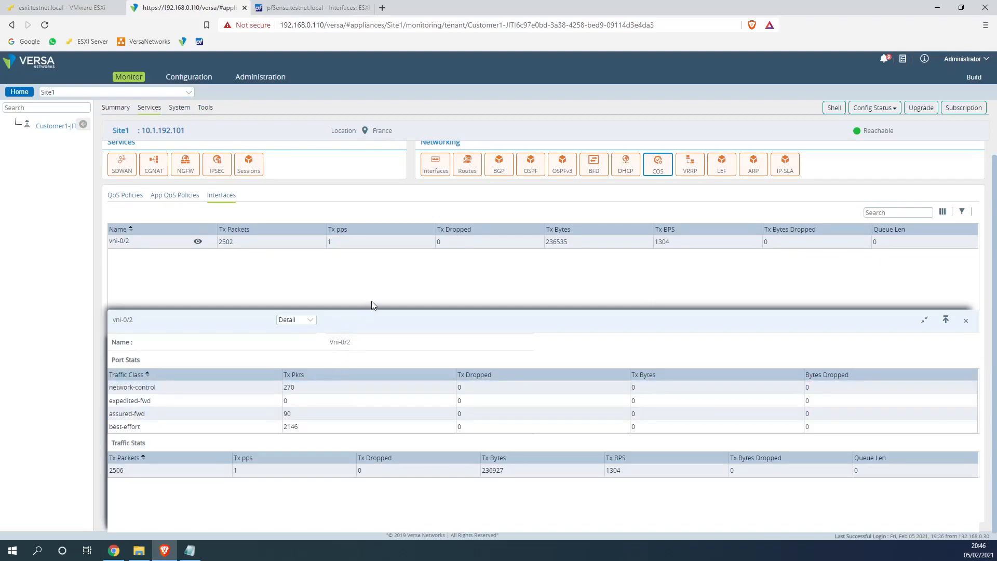
pyautogui.click(965, 319)
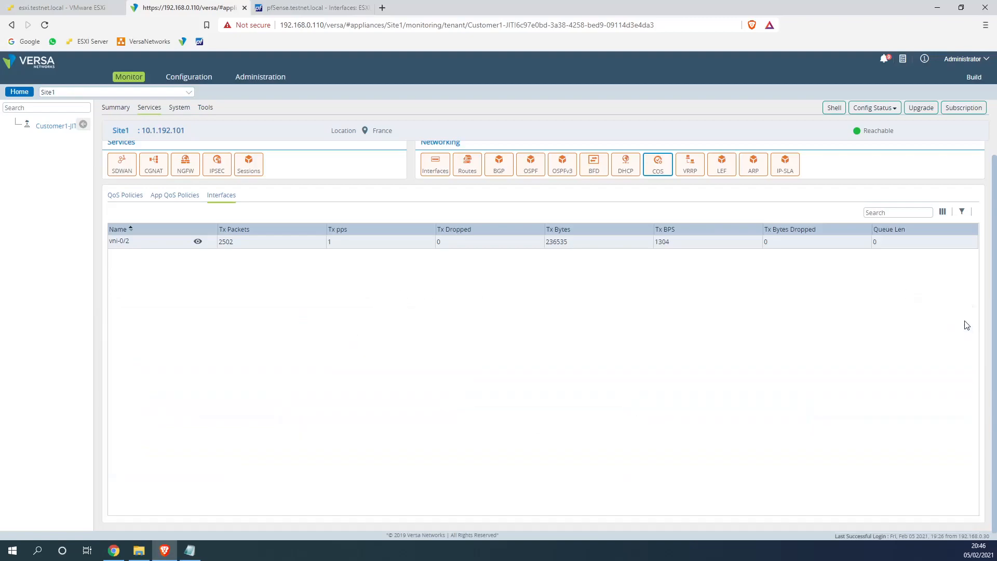
# View Default-Policy App QoS counters, where Business-Traffic shows 56 hits
pyautogui.click(185, 195)
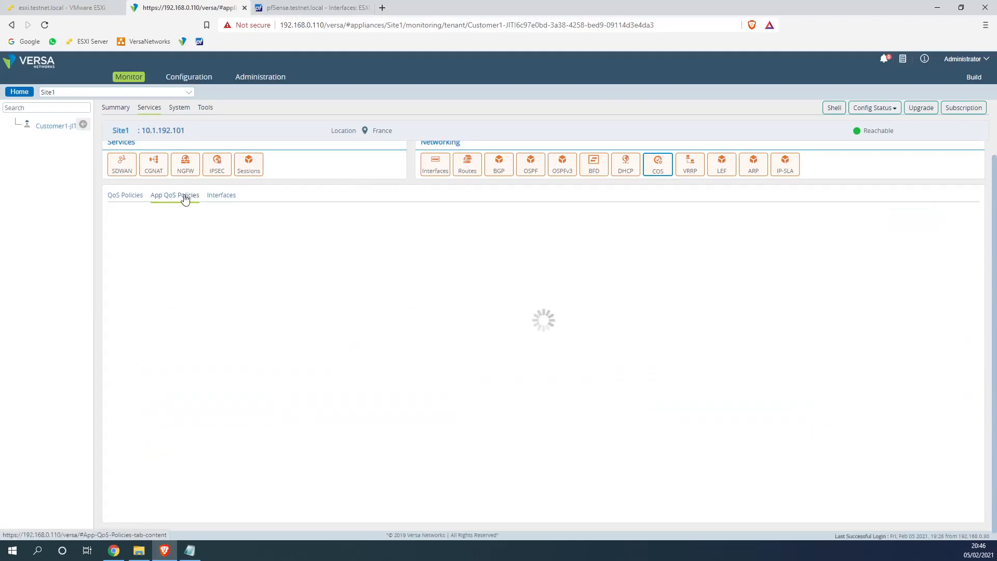
pyautogui.click(130, 213)
pyautogui.click(136, 238)
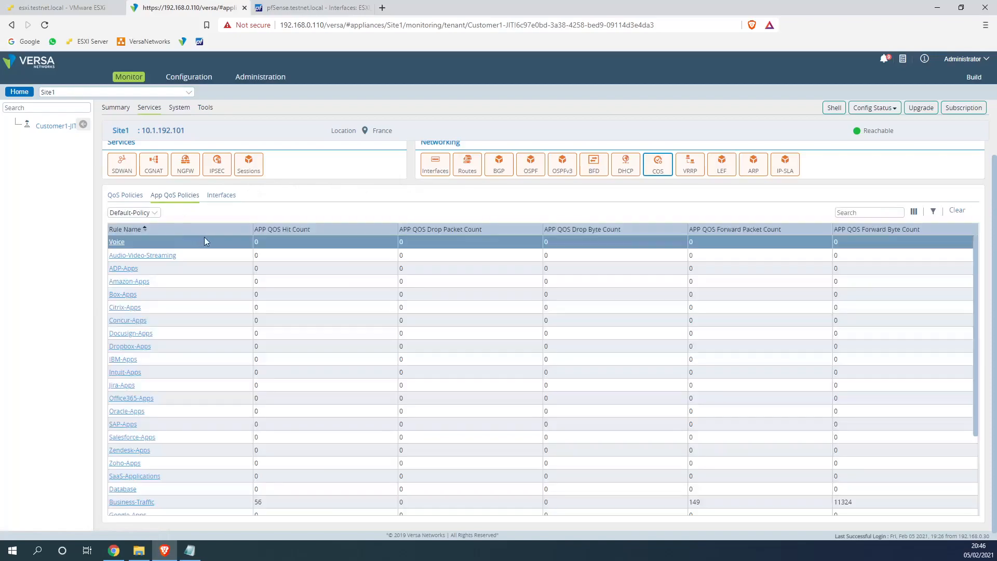
pyautogui.scroll(-3, 290, 311)
pyautogui.moveTo(265, 395); pyautogui.dragTo(164, 391)
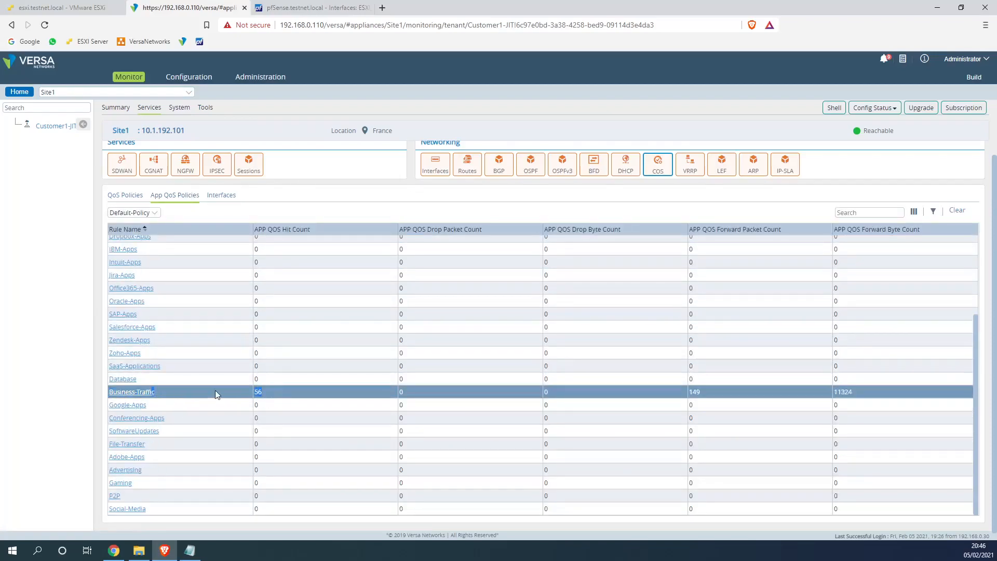
pyautogui.scroll(5, 213, 390)
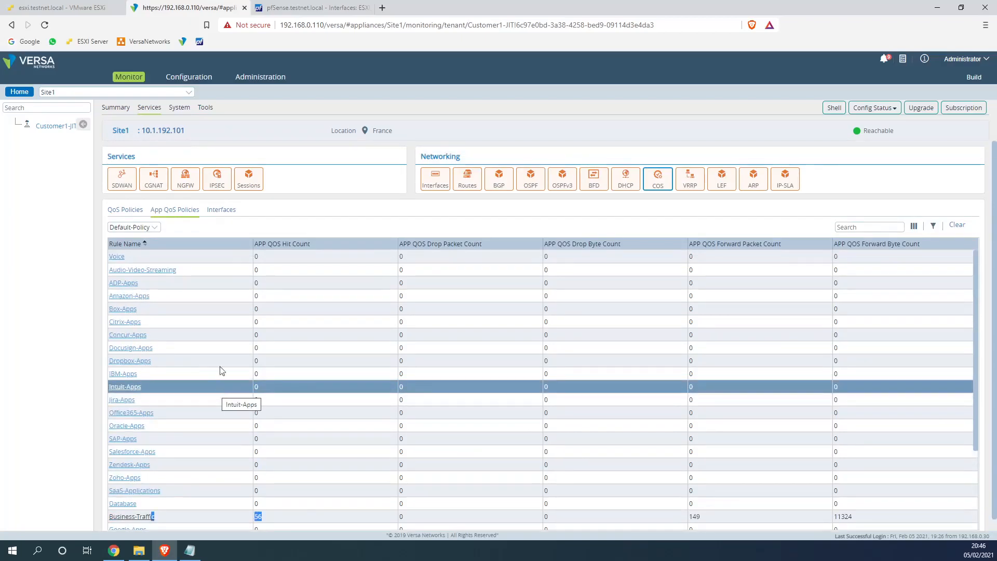
pyautogui.click(297, 15)
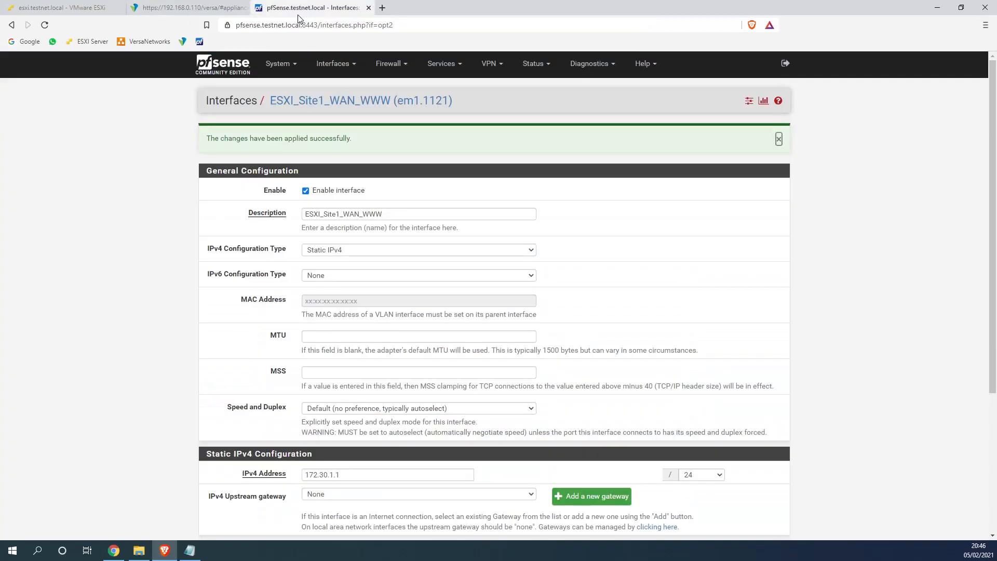
# Stop the pings on both the Site1 and Site2 terminals
pyautogui.click(62, 7)
pyautogui.hotkey('ctrl', 'c')
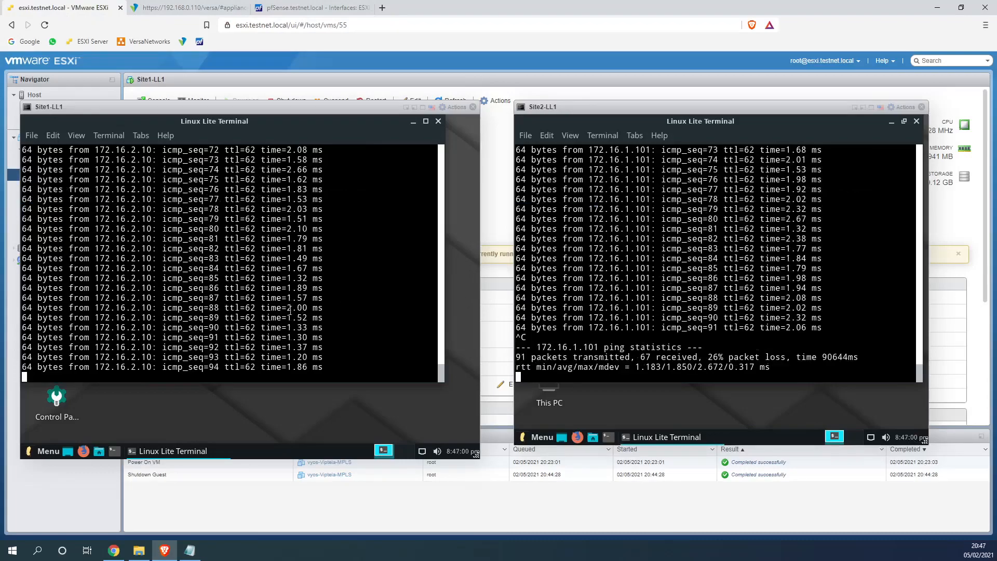
pyautogui.click(313, 310)
pyautogui.hotkey('ctrl', 'c')
pyautogui.click(609, 305)
pyautogui.hotkey('ctrl', 'c')
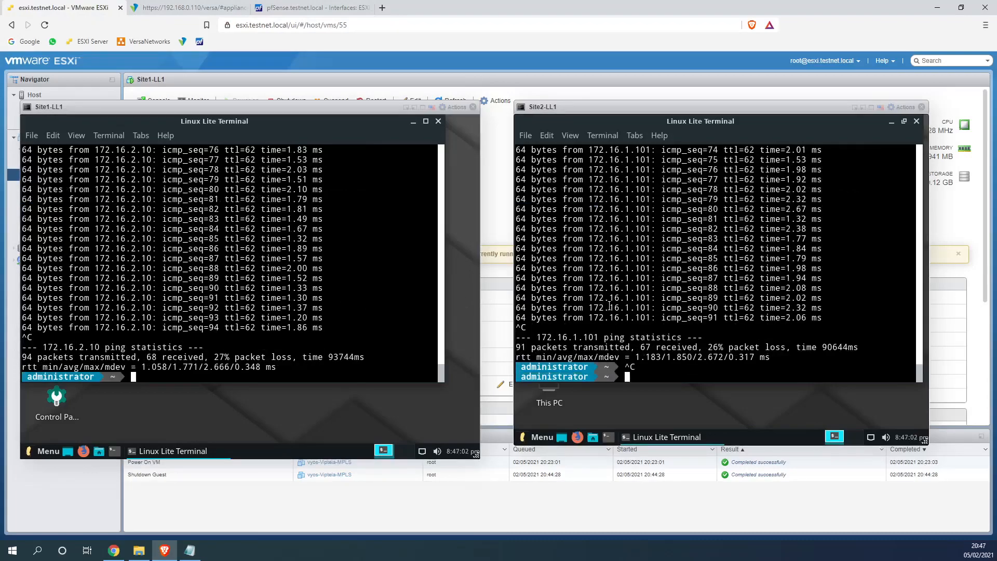
# Start an iperf3 server on Site1 with iperf3 -s
pyautogui.write('iperf')
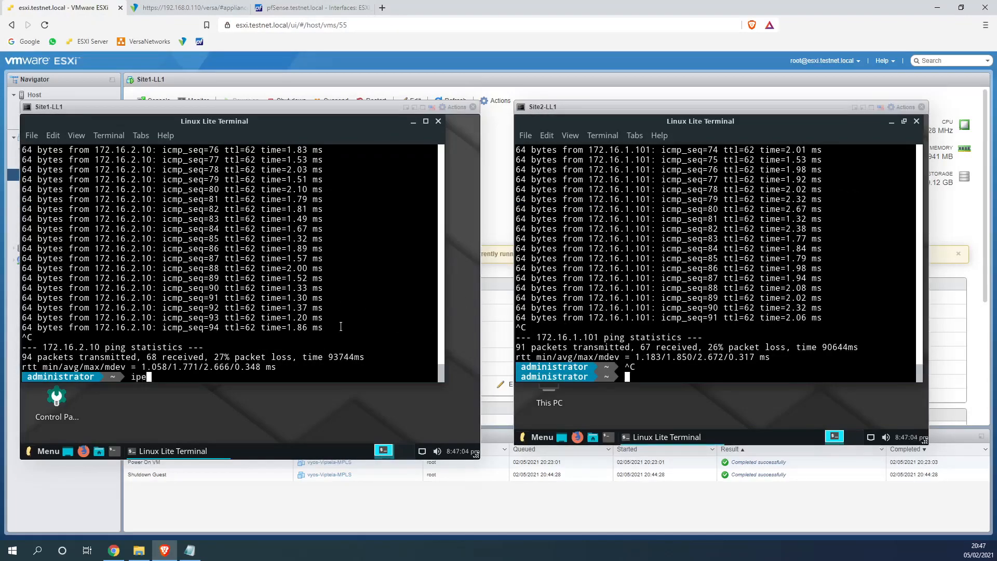
pyautogui.write('s')
pyautogui.press('Return')
# Run iperf3 -c 172.16.1.101 -i 1 -t 10 from Site2, reaching about 4.5 Mbits/sec
pyautogui.write('i')
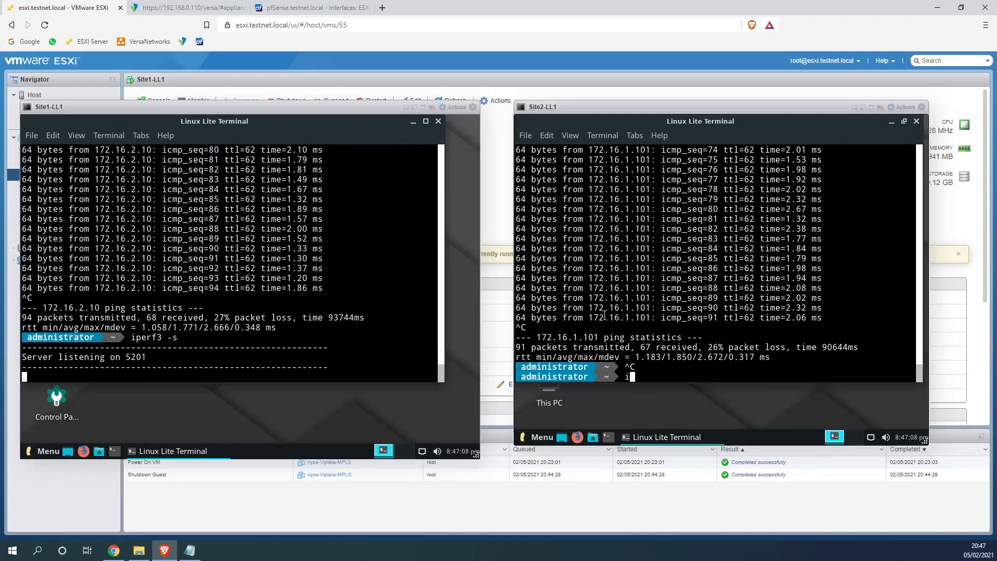
pyautogui.write('perf -c 172.16.1.101 -i 1 -t 10')
pyautogui.press('Return')
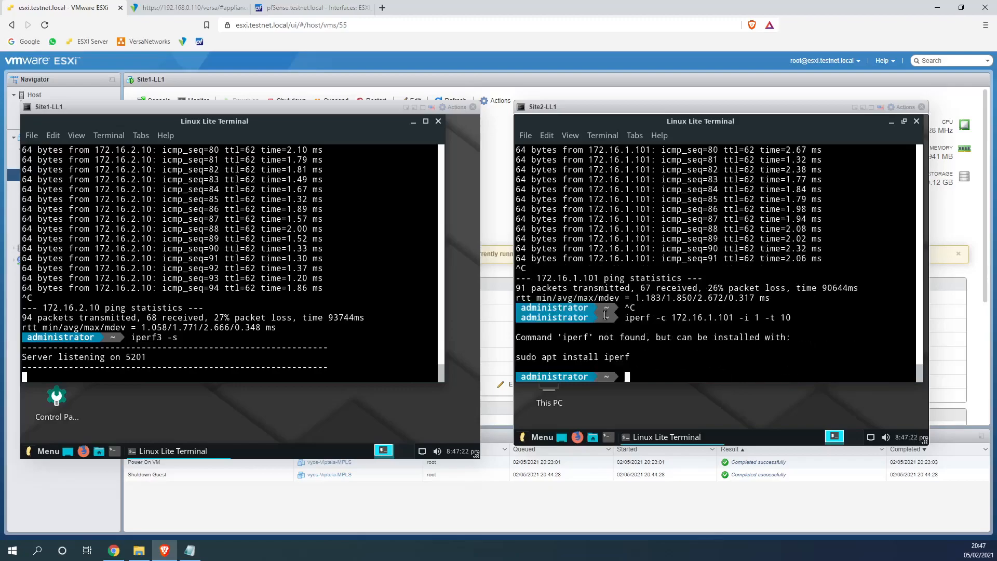
pyautogui.press('Up')
pyautogui.press('Left')
pyautogui.press('Left')
pyautogui.press('Left')
pyautogui.press('Left')
pyautogui.press('Left')
pyautogui.press('Left')
pyautogui.press('Left')
pyautogui.press('Left')
pyautogui.press('Left')
pyautogui.press('Left')
pyautogui.press('Left')
pyautogui.press('Left')
pyautogui.press('Left')
pyautogui.press('Left')
pyautogui.press('Left')
pyautogui.press('Left')
pyautogui.press('Left')
pyautogui.press('Left')
pyautogui.press('Left')
pyautogui.press('Left')
pyautogui.press('Left')
pyautogui.press('Left')
pyautogui.press('Left')
pyautogui.write('3')
pyautogui.press('Return')
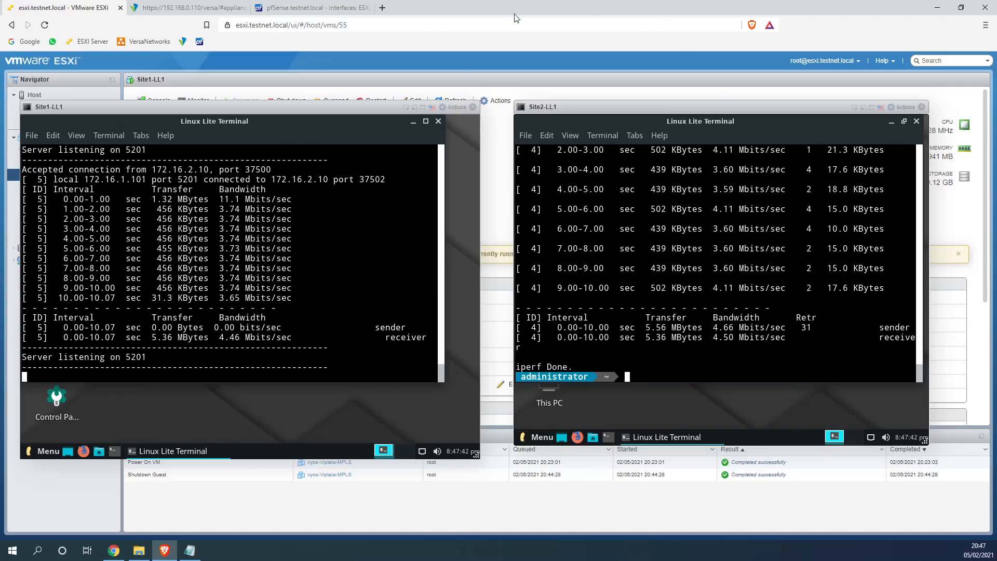
# Open the Customer1_JIT_QOS service template under Configuration > Templates
pyautogui.click(236, 8)
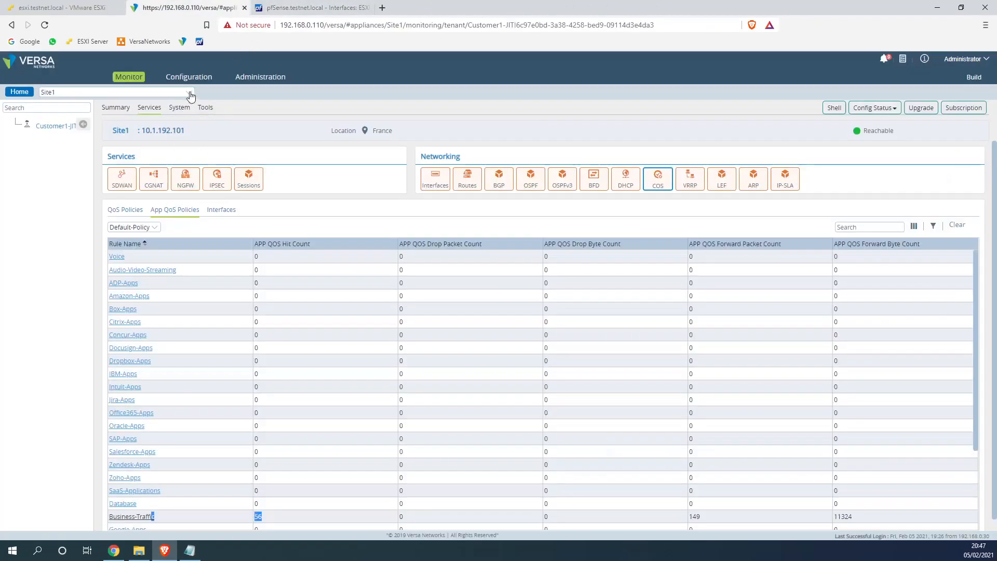
pyautogui.click(21, 93)
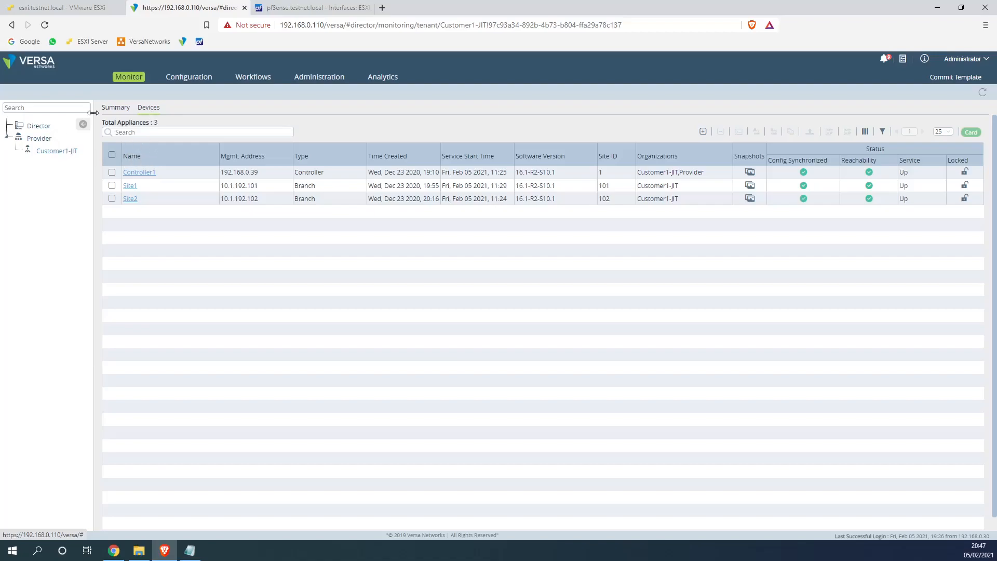
pyautogui.click(193, 78)
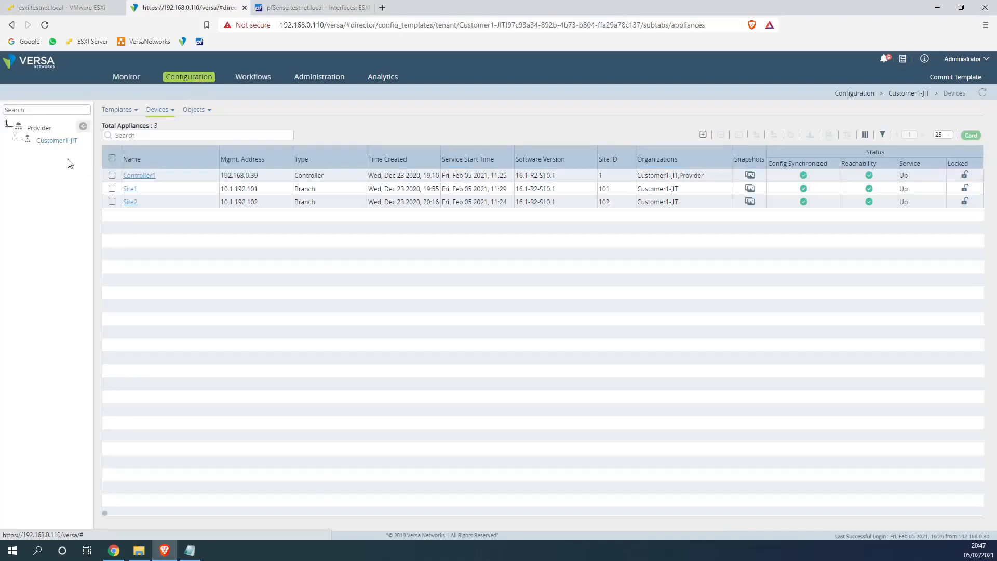
pyautogui.click(122, 109)
pyautogui.click(125, 142)
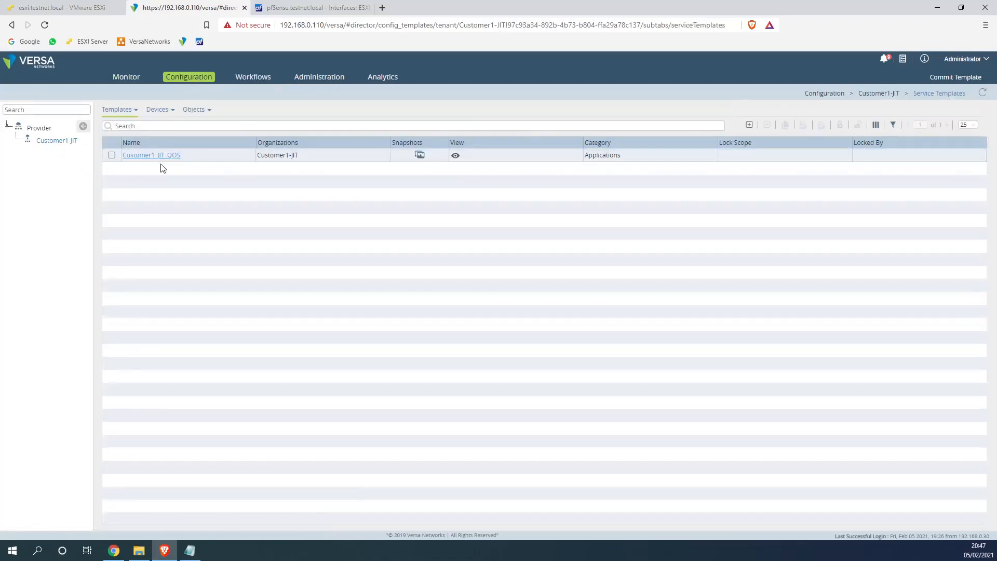
pyautogui.click(155, 155)
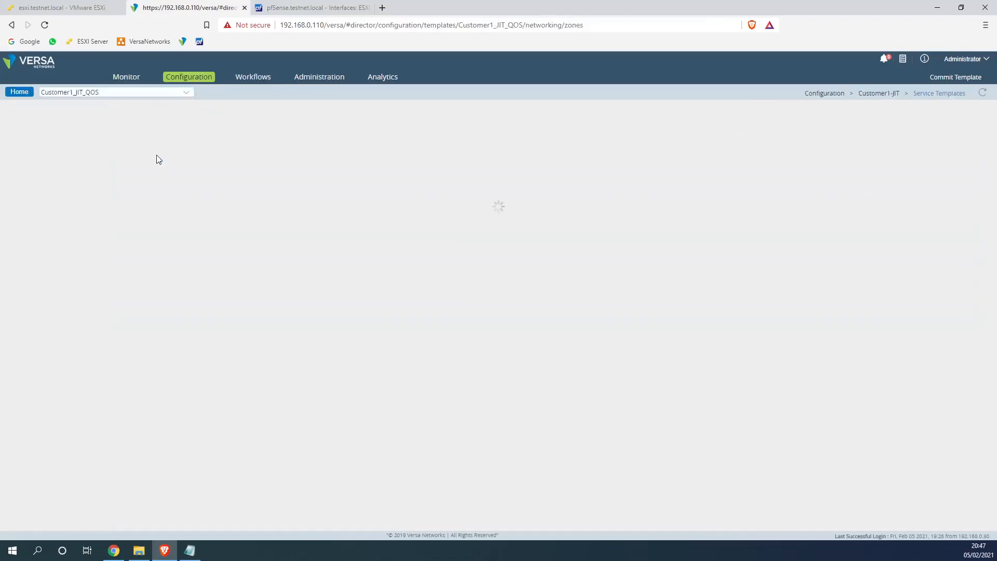
# Show its Class of Service schedulers, highlighting Business_Critical's 40 (%) transmit rate
pyautogui.click(46, 145)
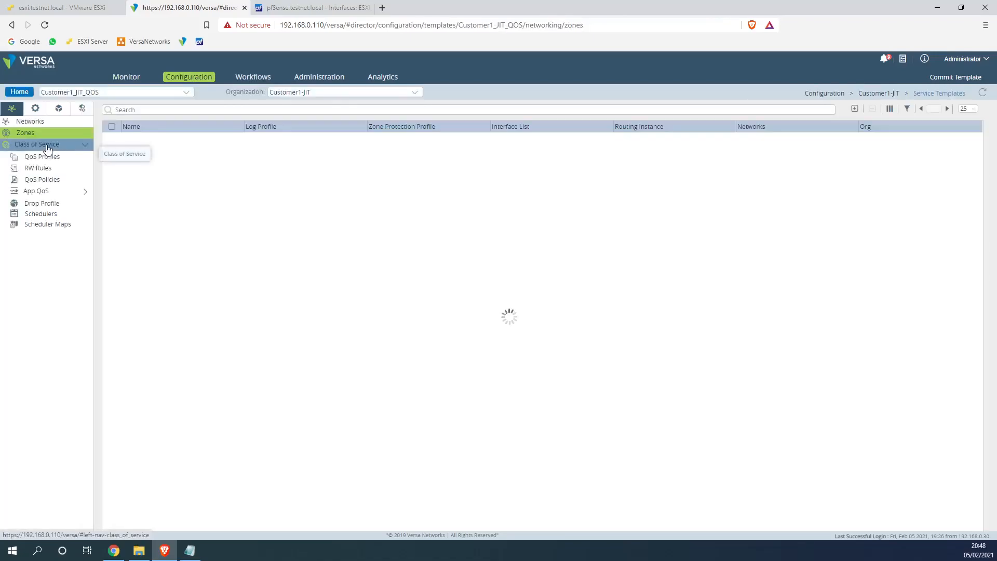
pyautogui.click(50, 216)
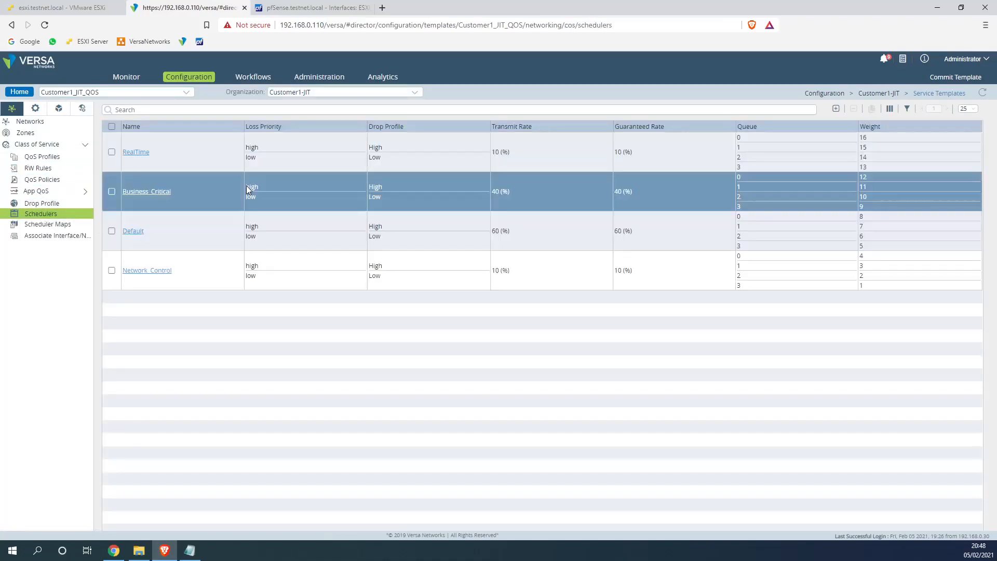
pyautogui.click(511, 193)
pyautogui.moveTo(488, 192); pyautogui.dragTo(484, 194)
pyautogui.click(511, 193)
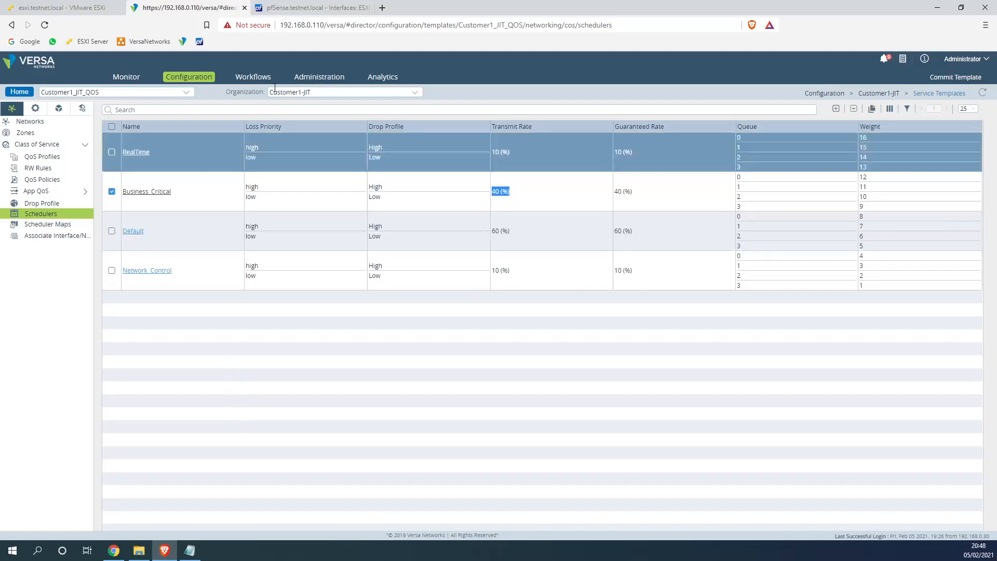
pyautogui.click(73, 7)
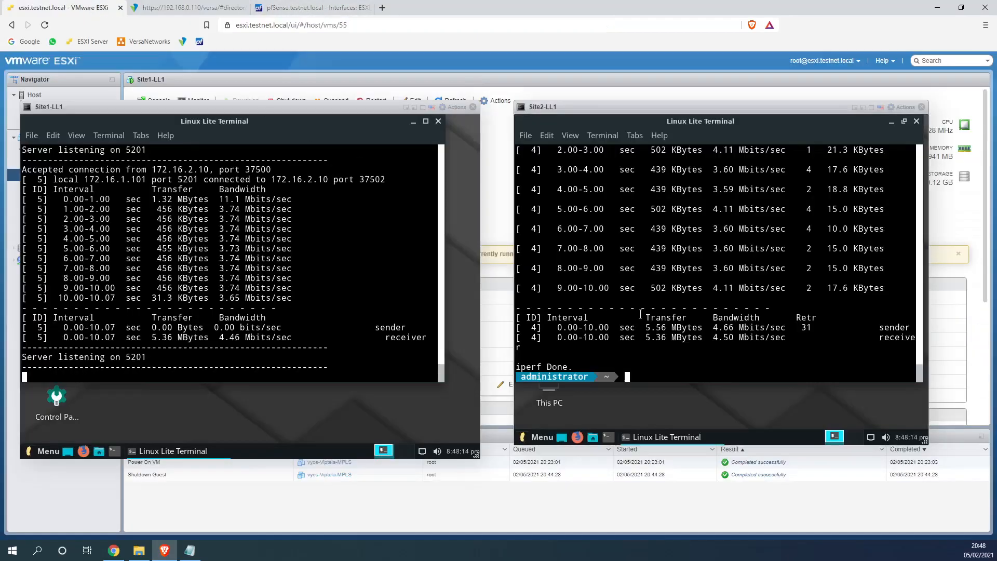
# Rerun the Site2 iperf3 test to 172.16.1.101, getting 4.68 Mbits/sec, and compare with the schedulers
pyautogui.press('Up')
pyautogui.press('Return')
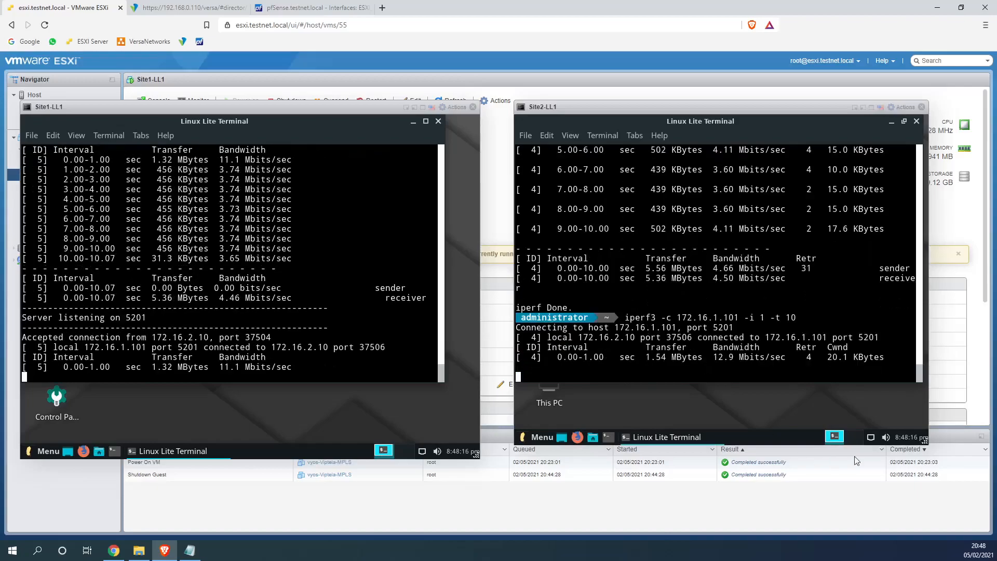
pyautogui.moveTo(714, 338); pyautogui.dragTo(758, 337)
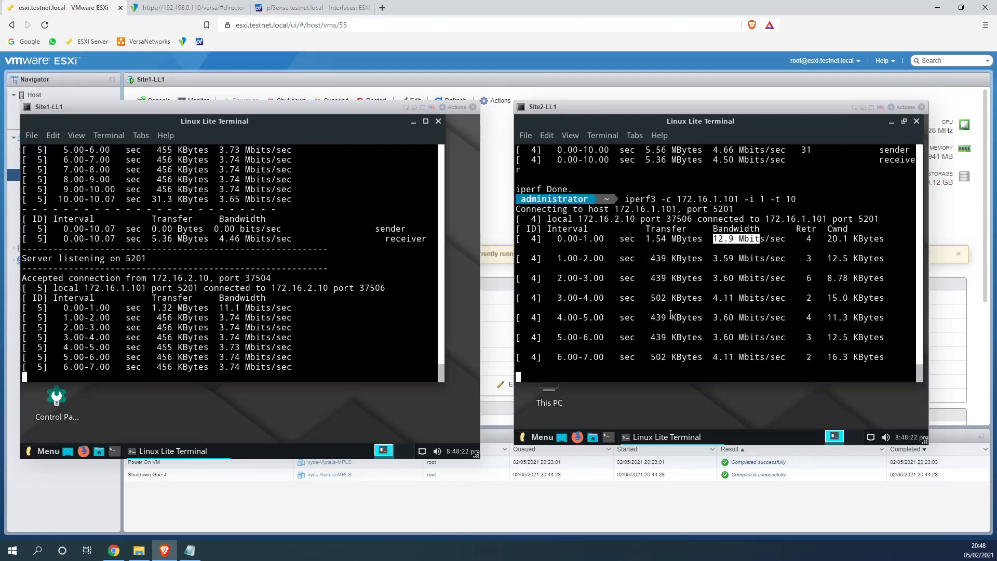
pyautogui.click(170, 14)
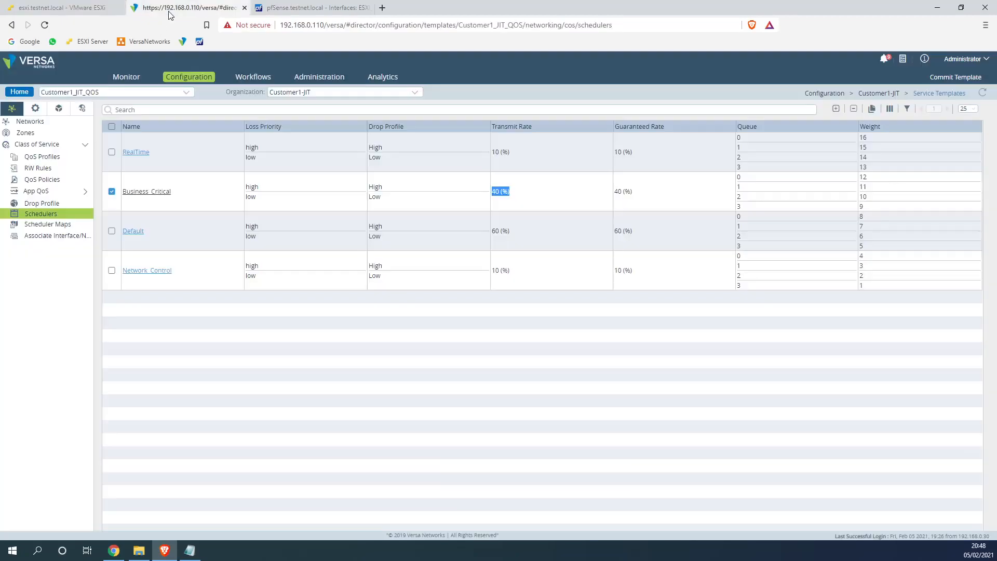
pyautogui.click(106, 13)
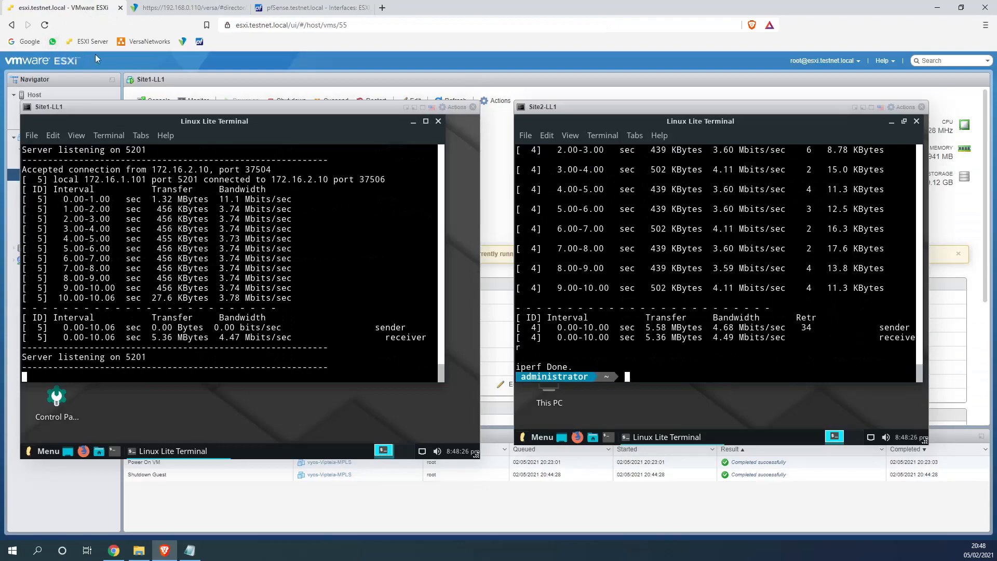
pyautogui.click(198, 11)
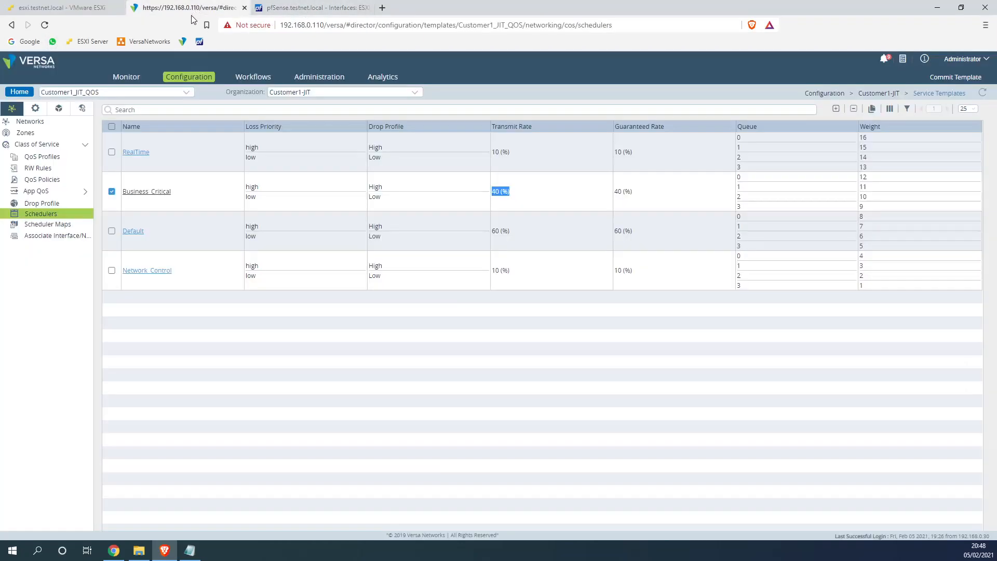